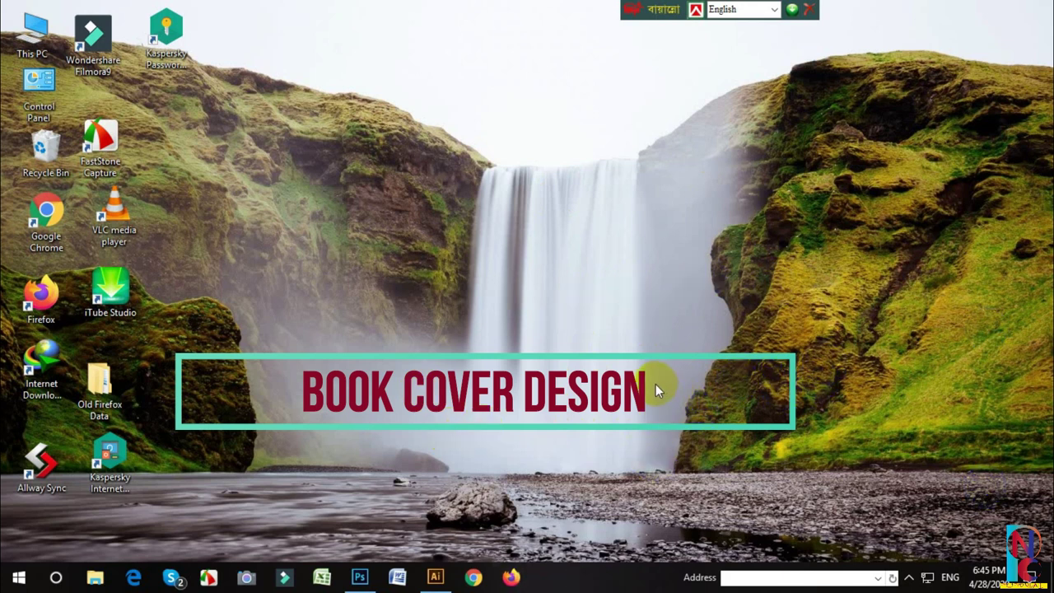
Restore the Cover_Book.jpg mockup in Illustrator and point out its back cover, spine and front
left_click(434, 576)
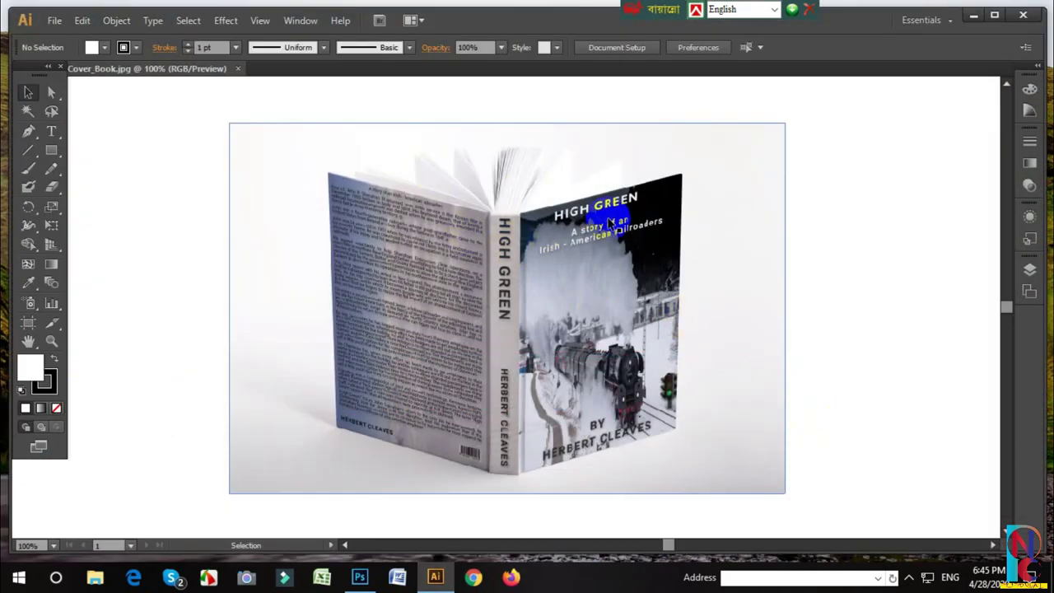
left_click(536, 352)
left_click(627, 247)
left_click(649, 269)
left_click(642, 268)
left_click(636, 387)
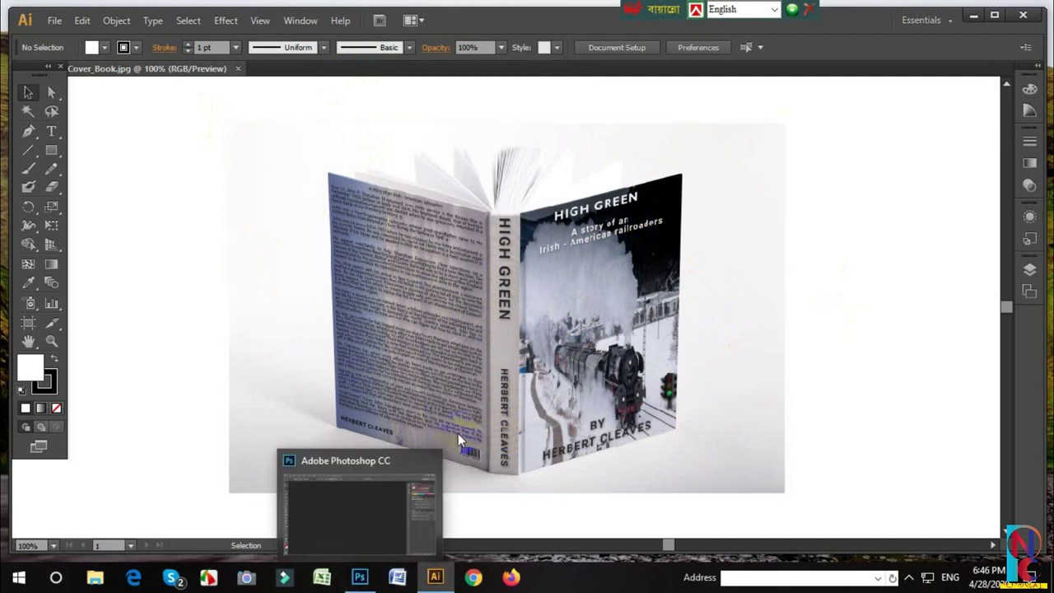
Create a white 11 × 8.5 inch, 300 ppi CMYK document in Photoshop
left_click(359, 576)
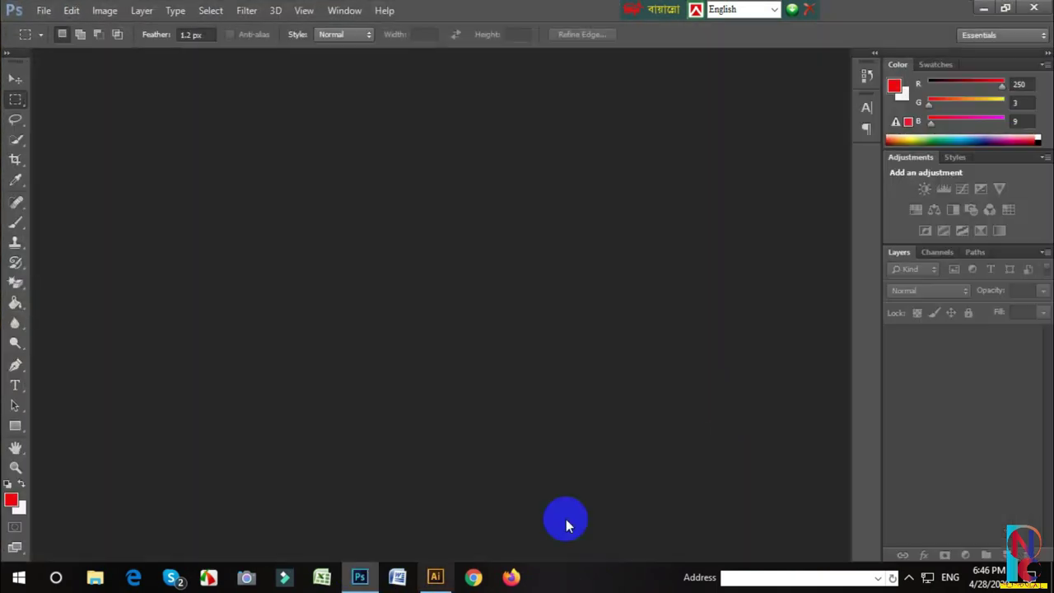
left_click(46, 17)
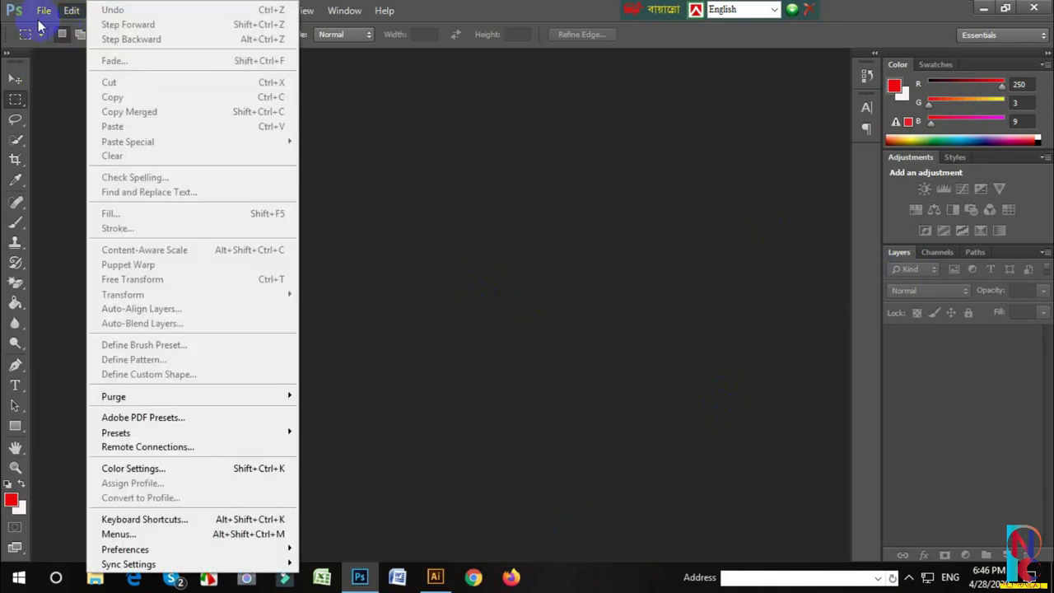
left_click(35, 11)
left_click(37, 11)
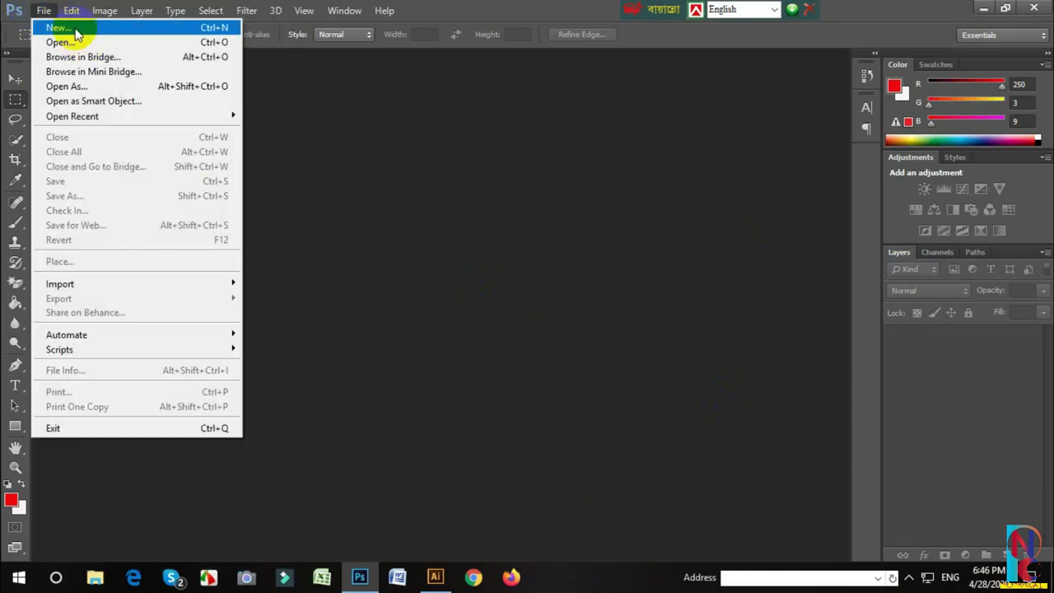
left_click(70, 27)
left_click_drag(288, 201, 294, 201)
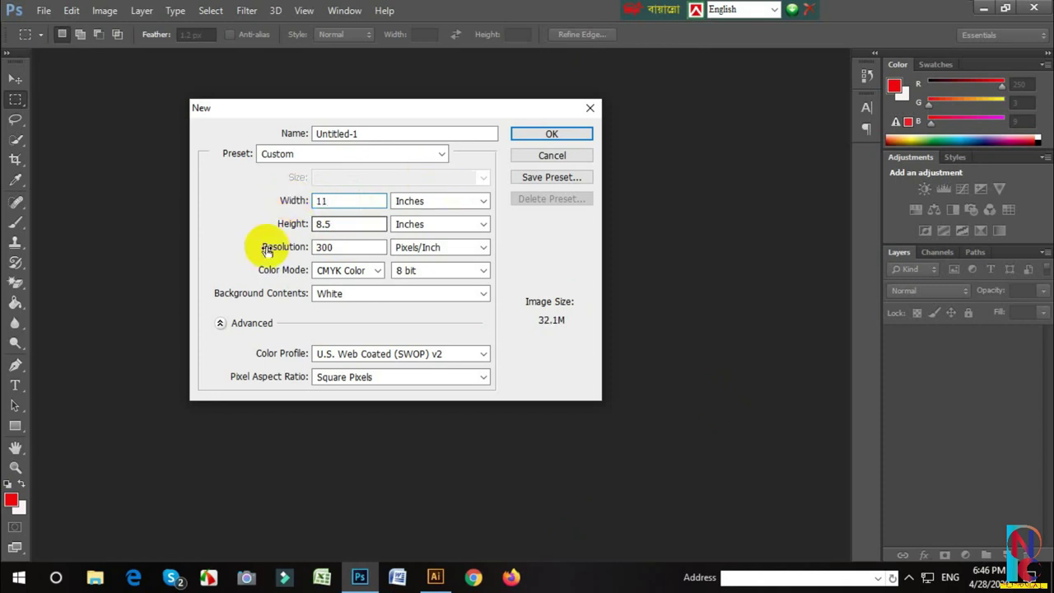
left_click(336, 228)
double_click(329, 225)
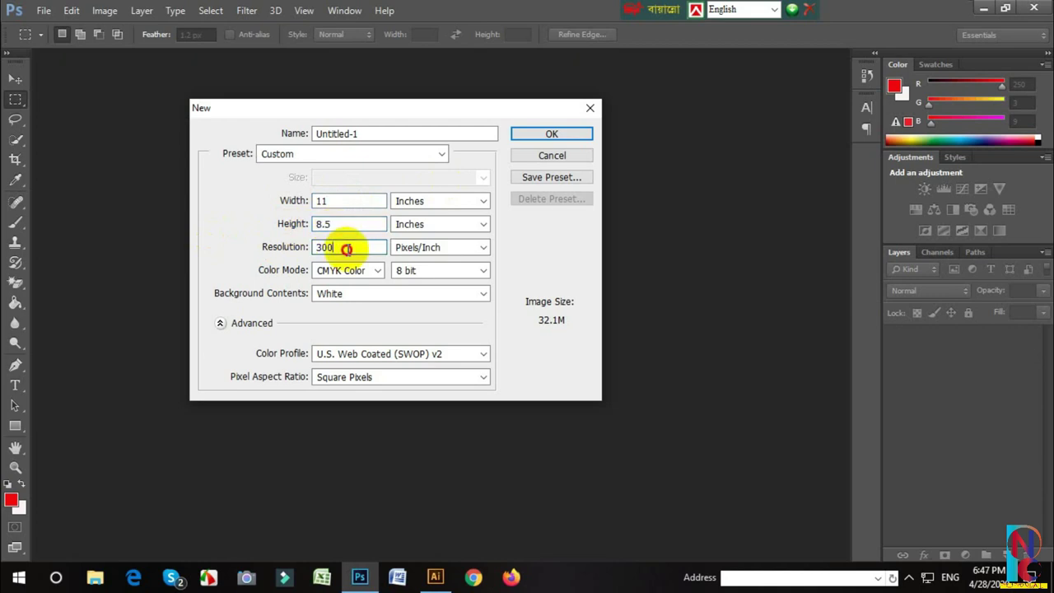
left_click(348, 249)
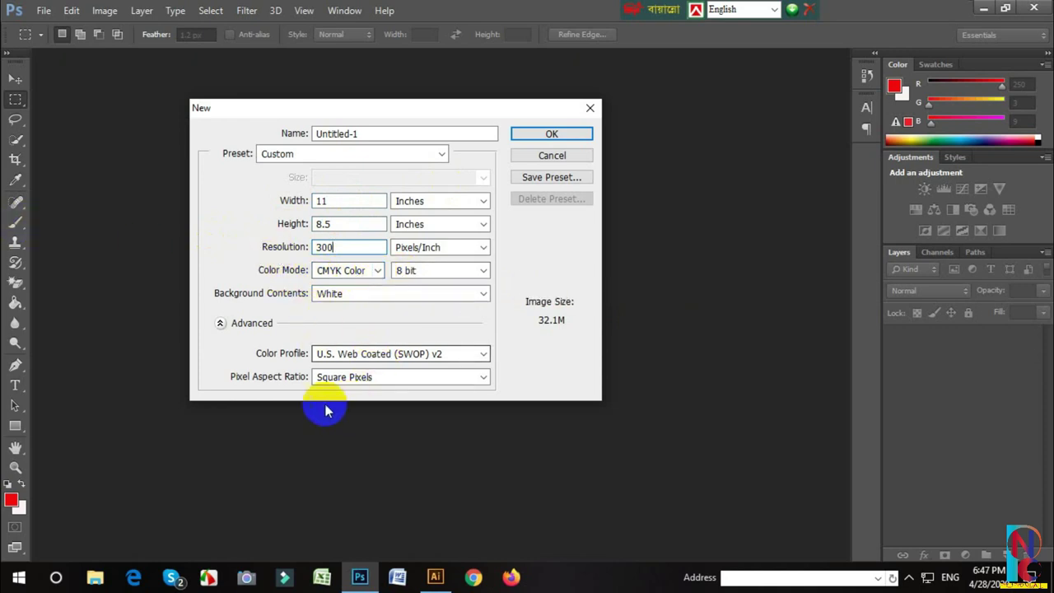
left_click(550, 135)
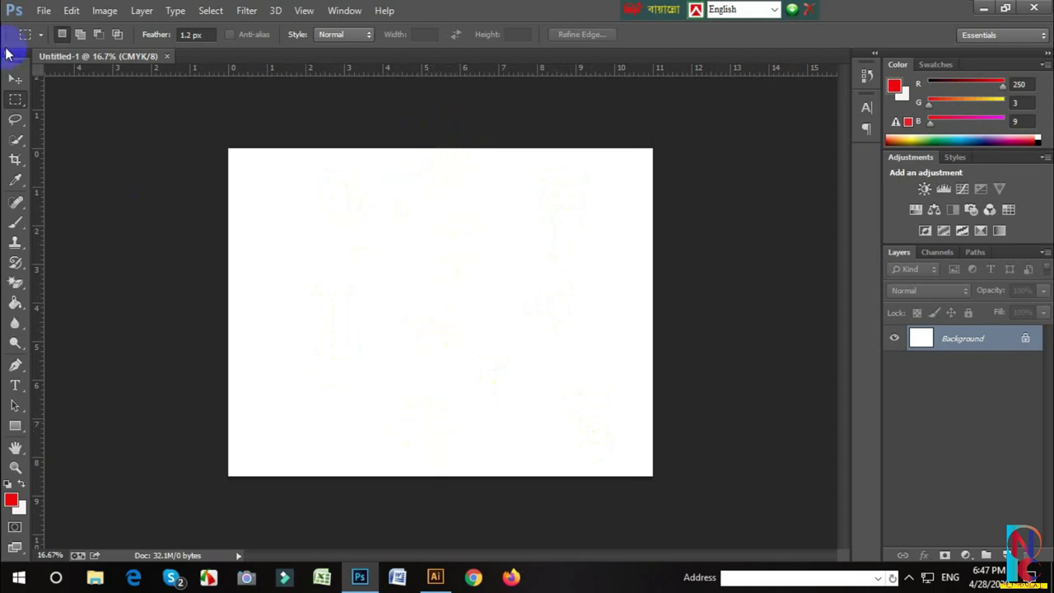
Create a 0.75 × 8.5 inch, 300 ppi spine document
left_click(43, 10)
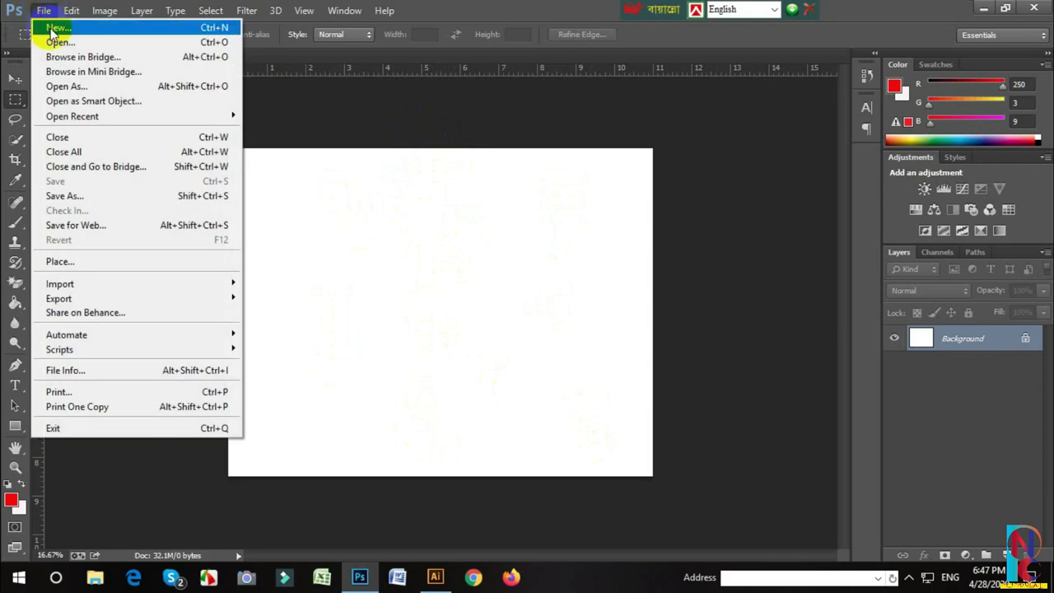
left_click(51, 30)
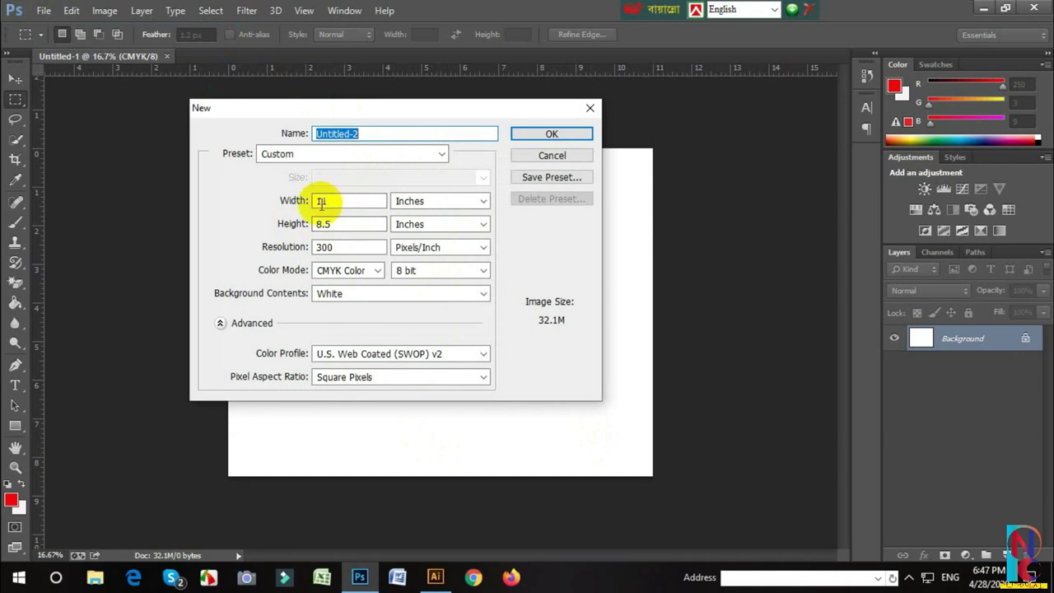
double_click(335, 201)
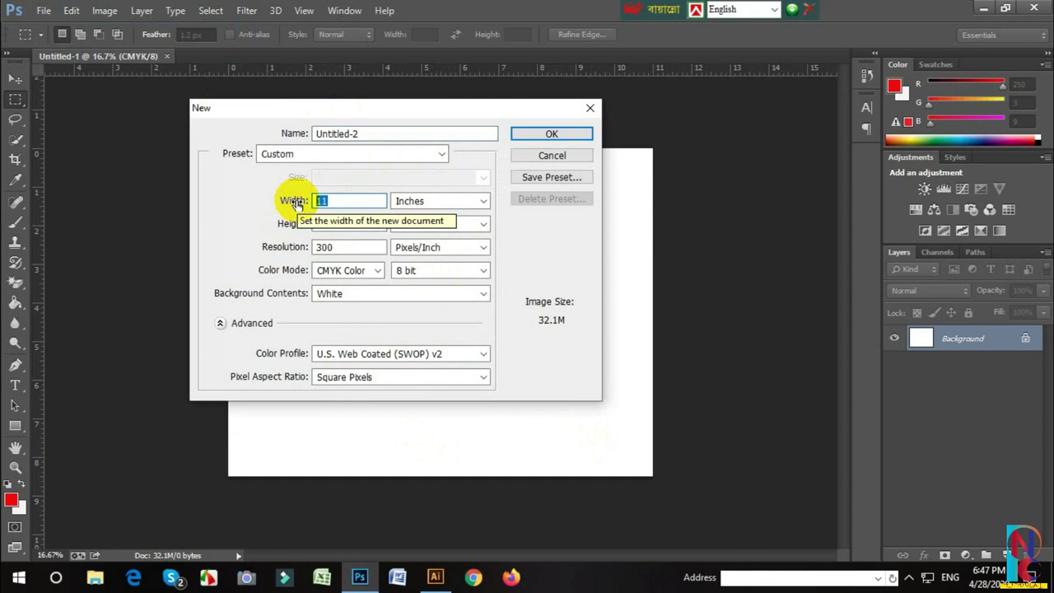
key("BackSpace")
type(".75")
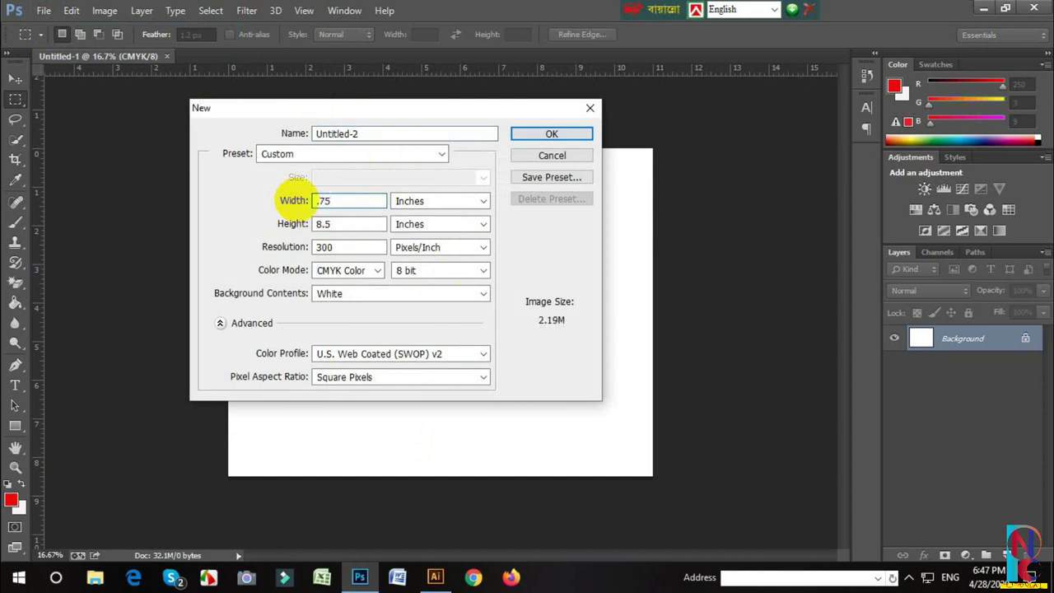
left_click(574, 134)
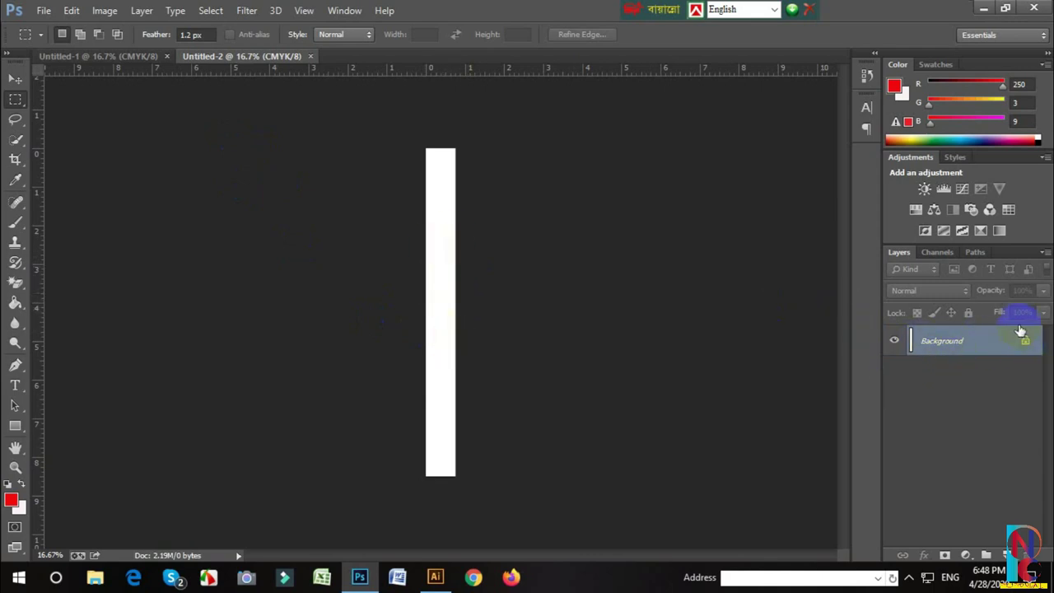
Convert the spine's background into Layer 0 and enable a Color Overlay style
double_click(959, 342)
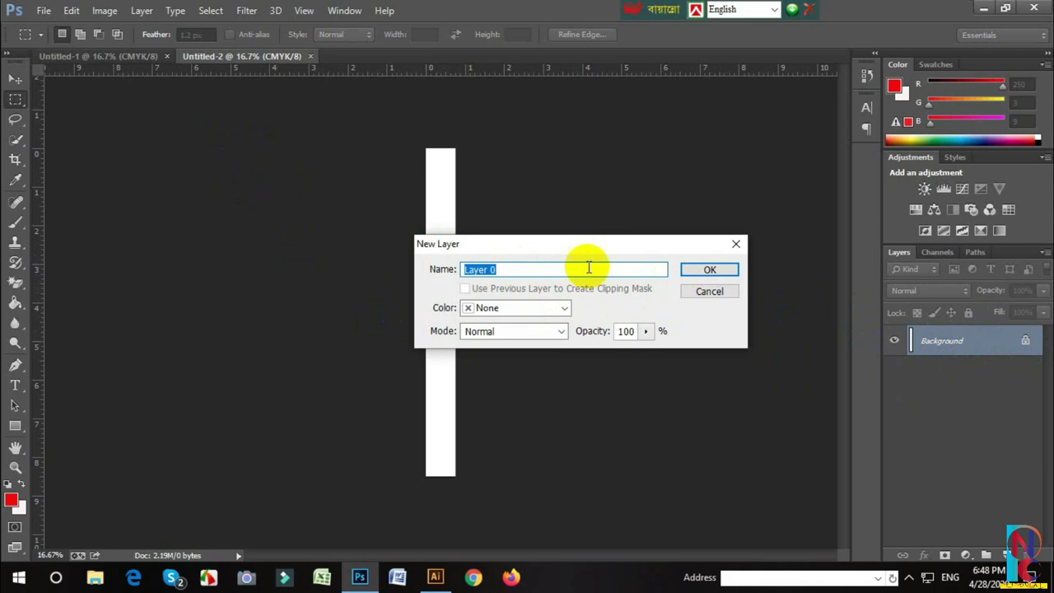
left_click(705, 271)
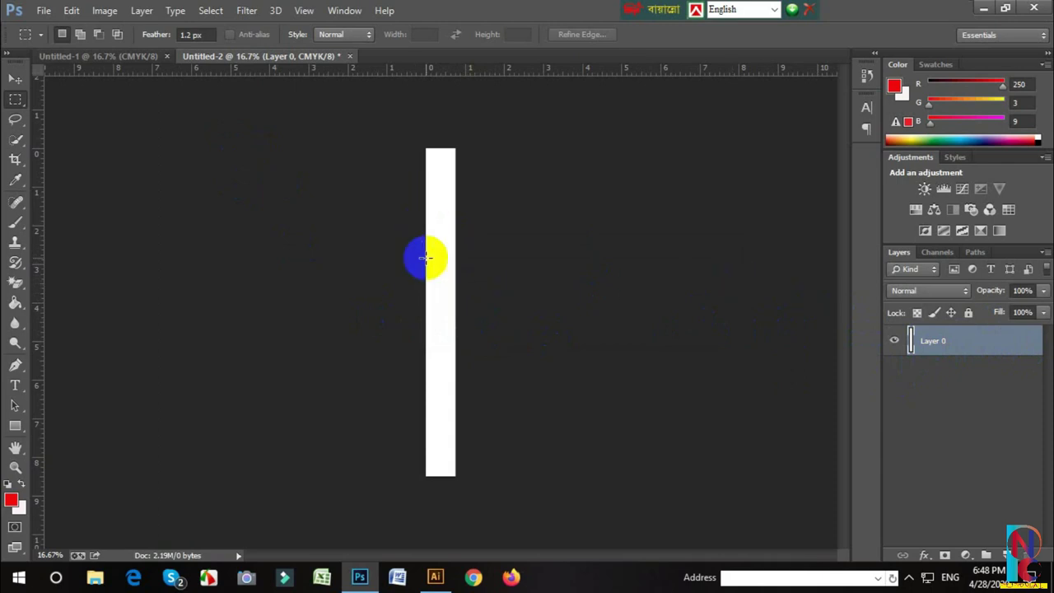
right_click(965, 343)
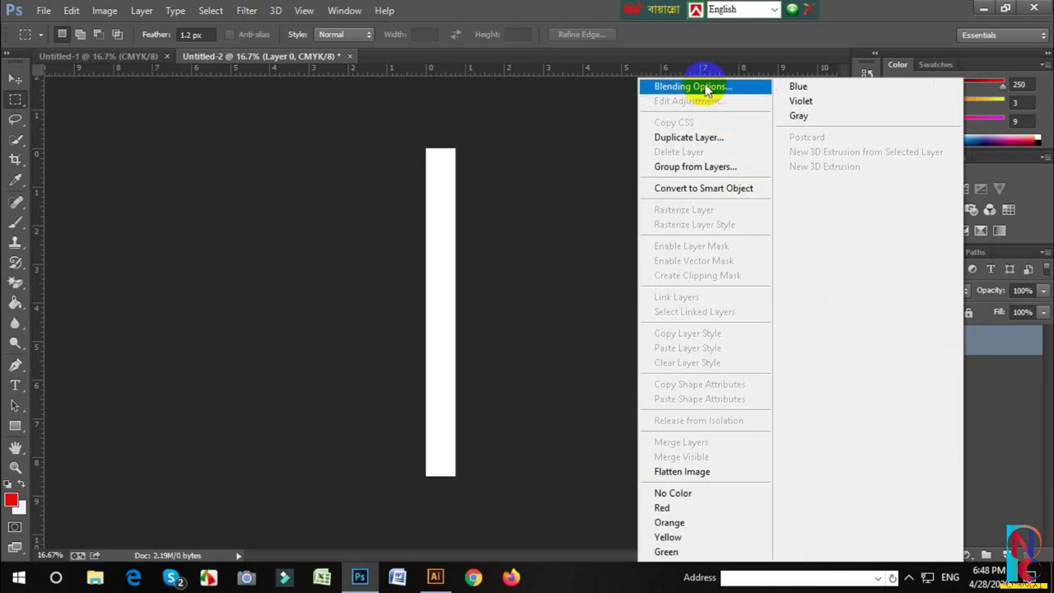
left_click(704, 87)
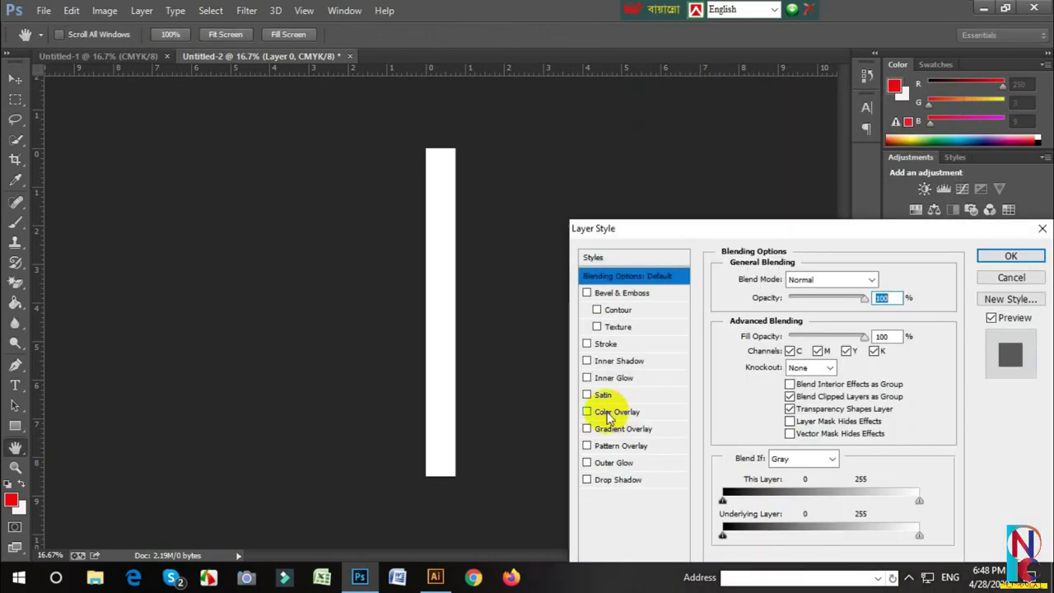
left_click(587, 411)
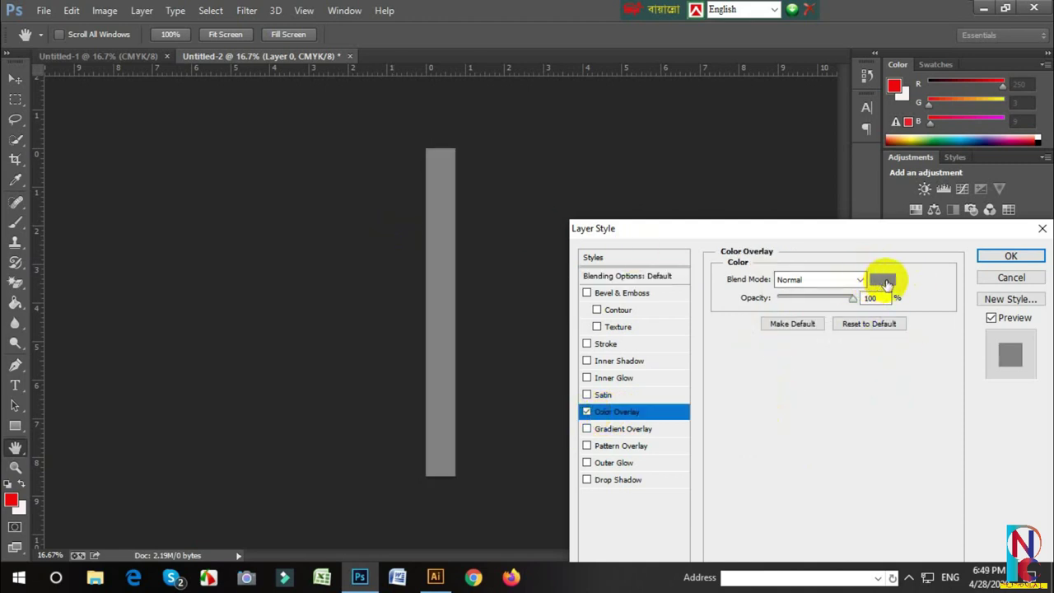
Set the overlay colour to red (R 245, G 17, B 55) and apply it
left_click(884, 280)
left_click(781, 367)
left_click(750, 372)
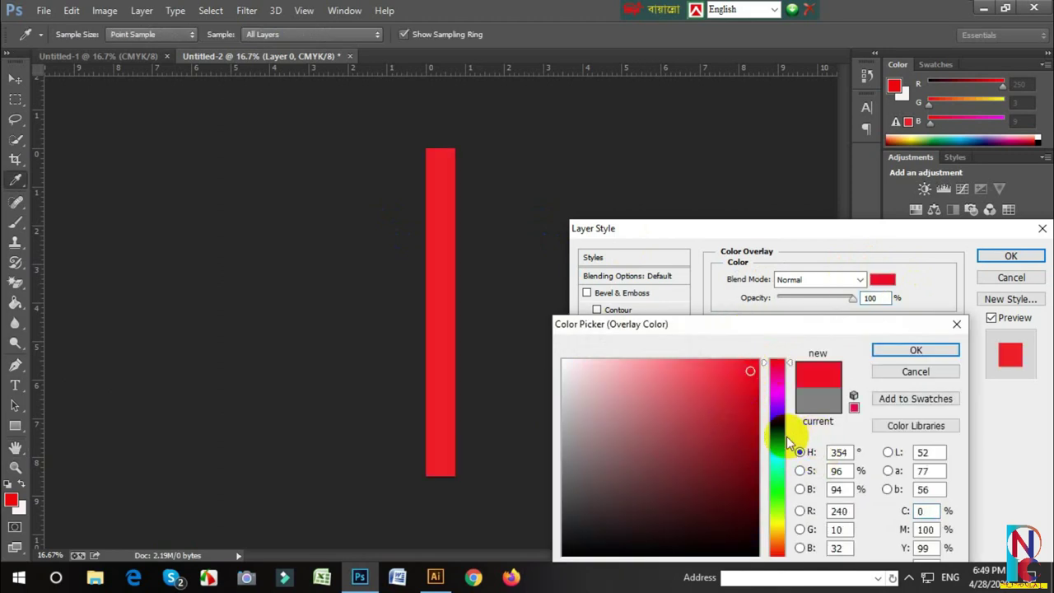
left_click(779, 528)
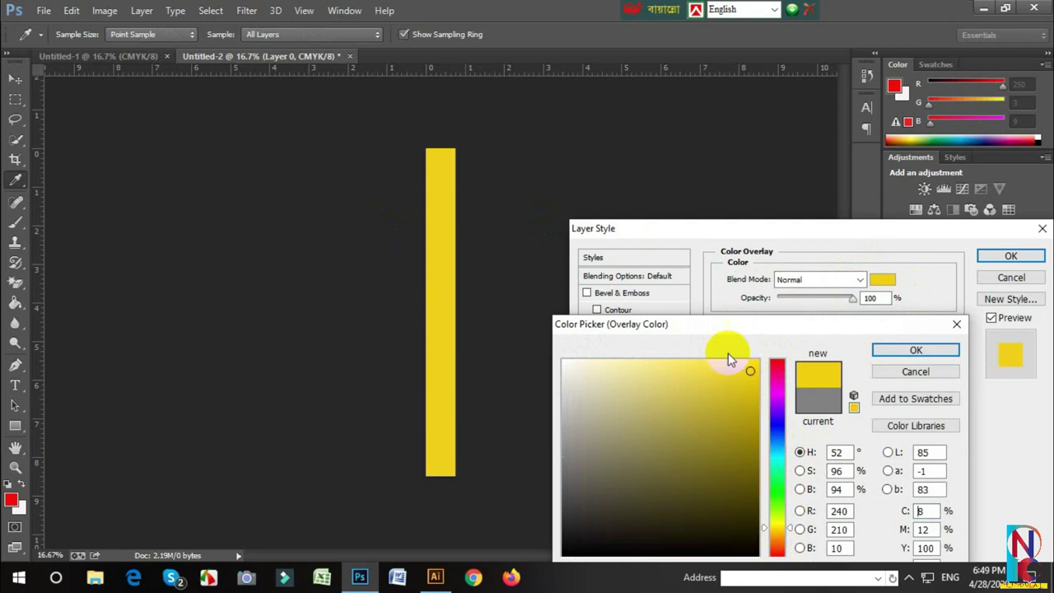
left_click(754, 363)
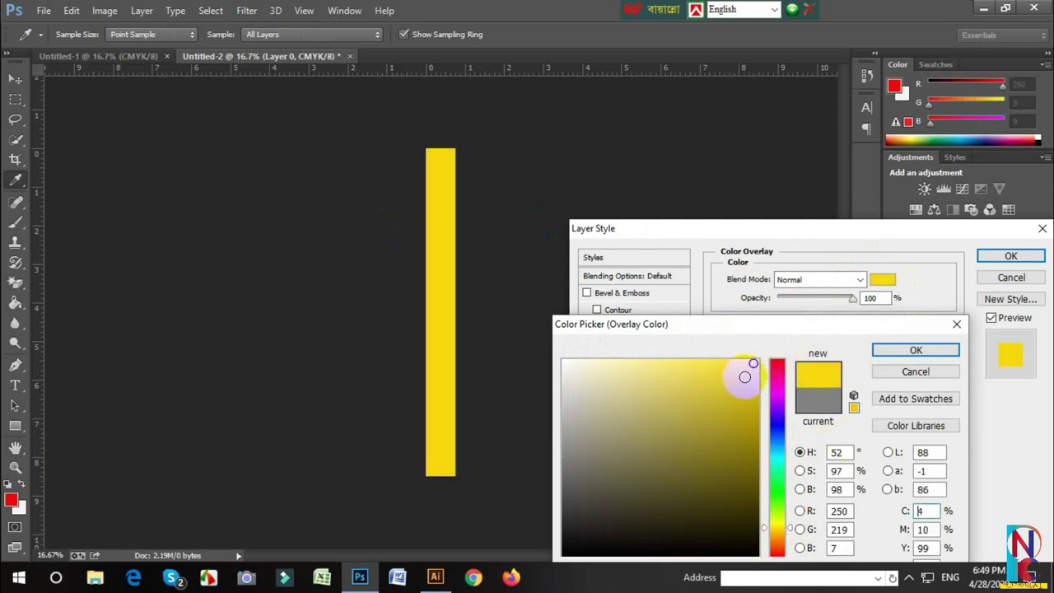
left_click(776, 366)
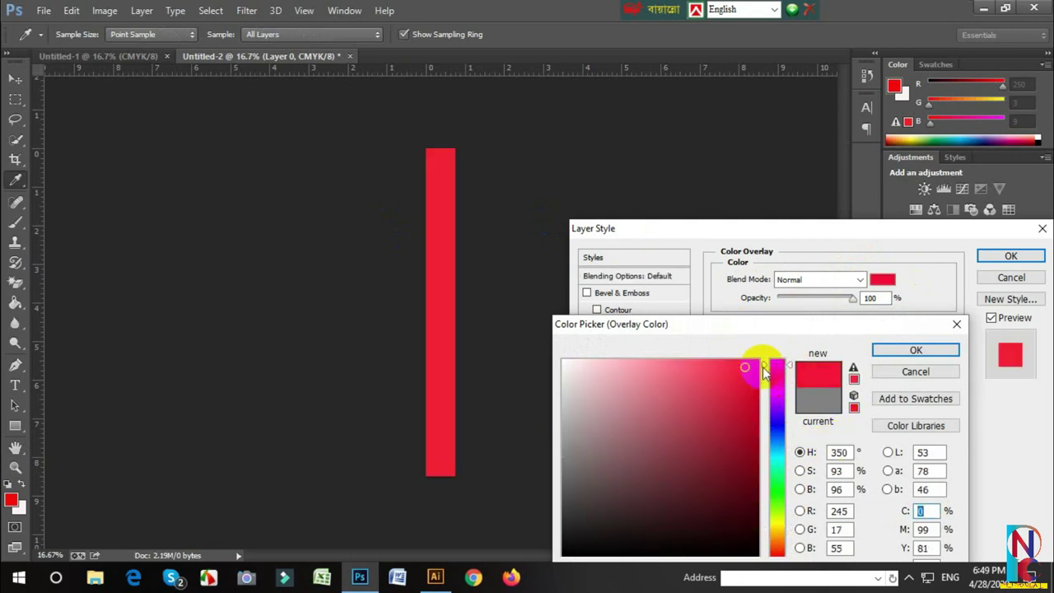
left_click(913, 349)
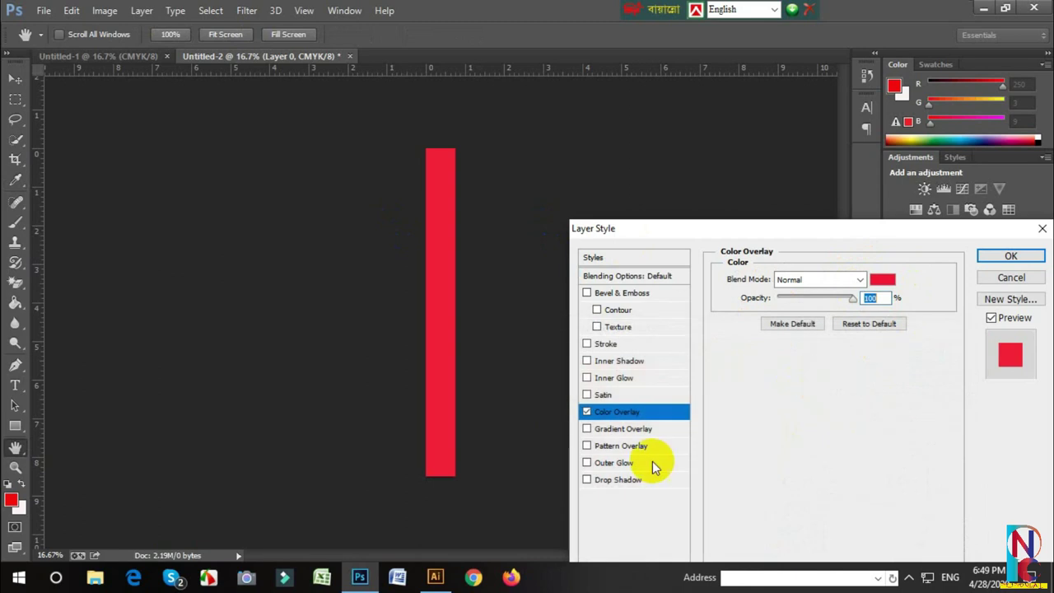
left_click(1011, 256)
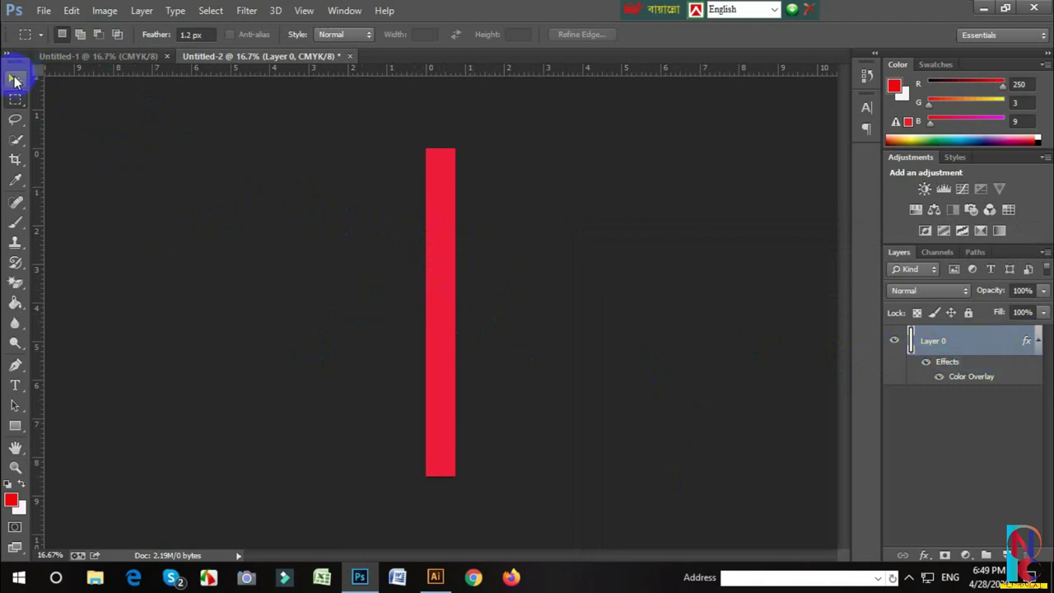
left_click(13, 80)
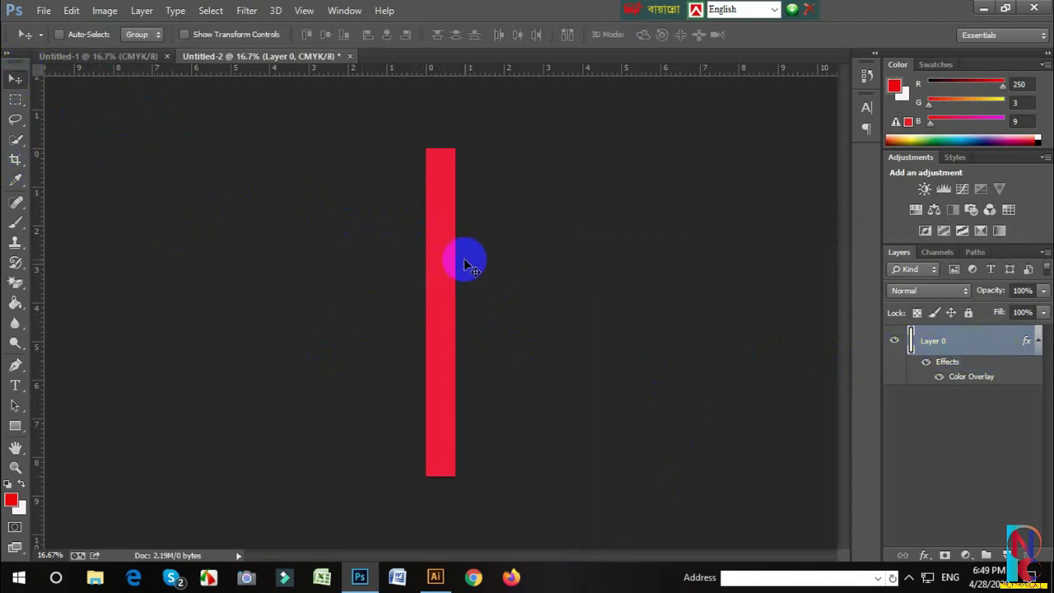
left_click_drag(442, 296, 99, 56)
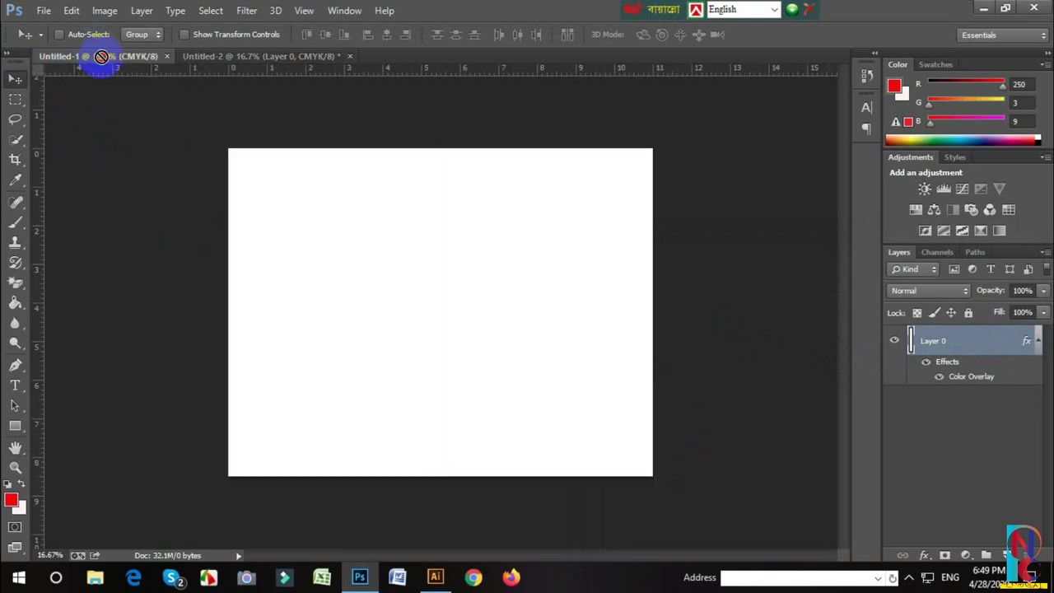
left_click_drag(101, 56, 398, 210)
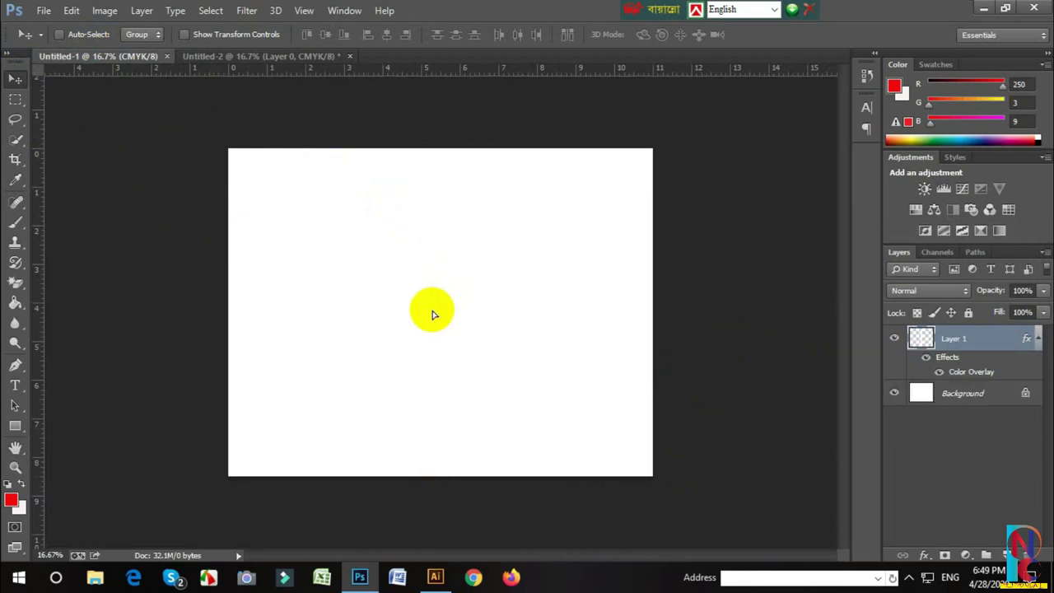
left_click_drag(440, 306, 442, 374)
mouse_move(442, 331)
left_mouse_down()
mouse_move(551, 323)
mouse_move(352, 339)
mouse_move(547, 350)
left_mouse_up()
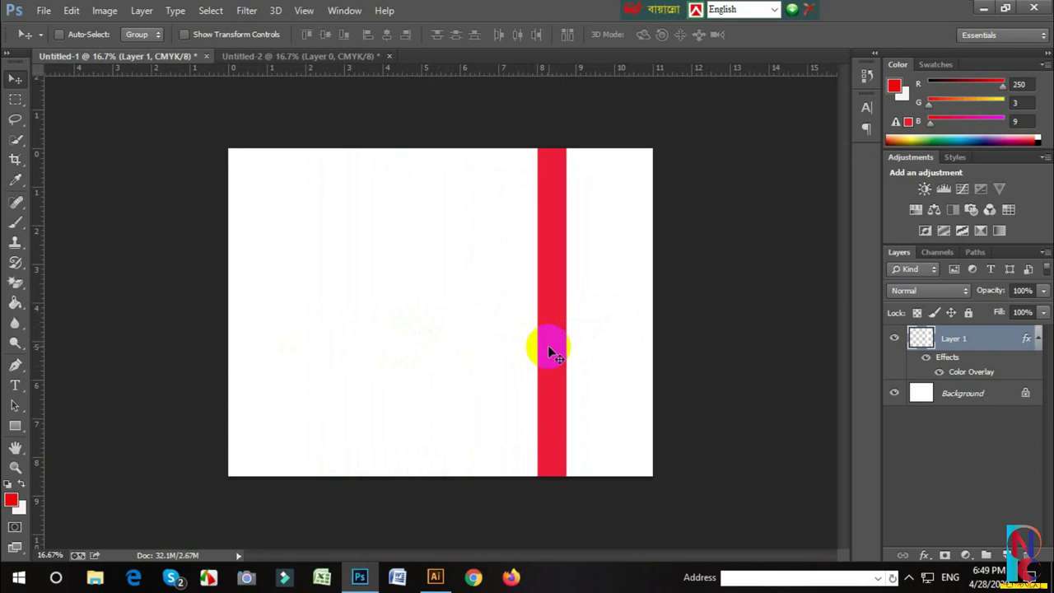
mouse_move(556, 313)
left_mouse_down()
mouse_move(426, 344)
mouse_move(435, 353)
mouse_move(506, 313)
mouse_move(434, 320)
left_mouse_up()
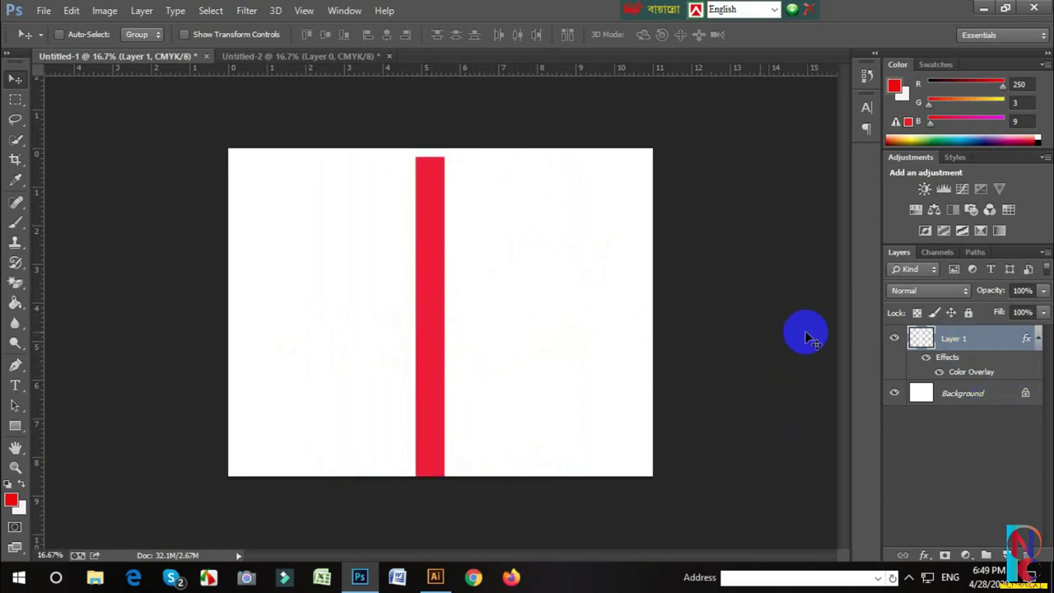
left_click(895, 338)
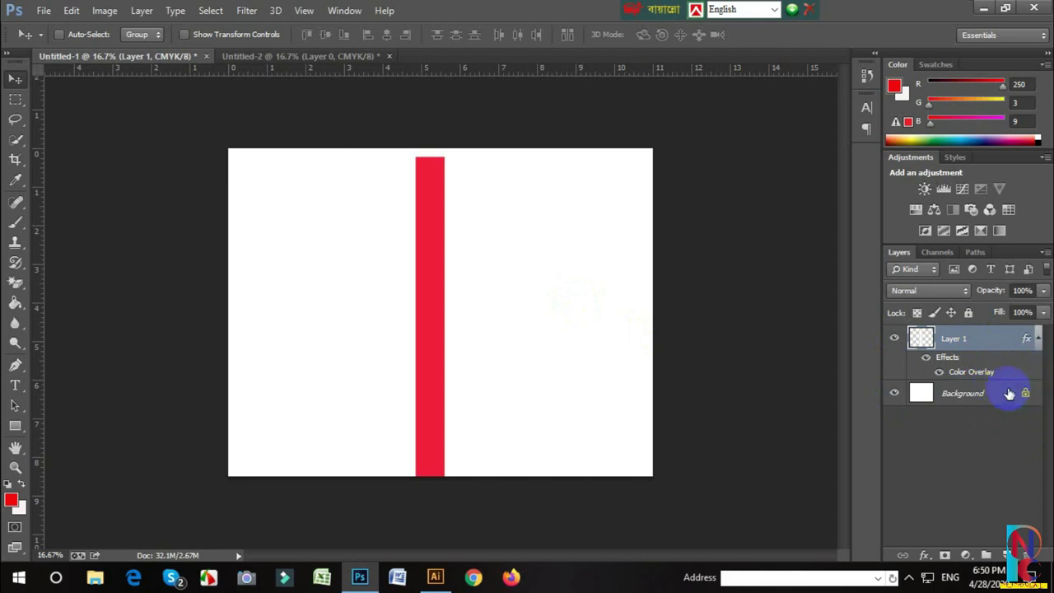
Convert the cover's Background layer into an editable Layer 0
double_click(947, 399)
double_click(971, 398)
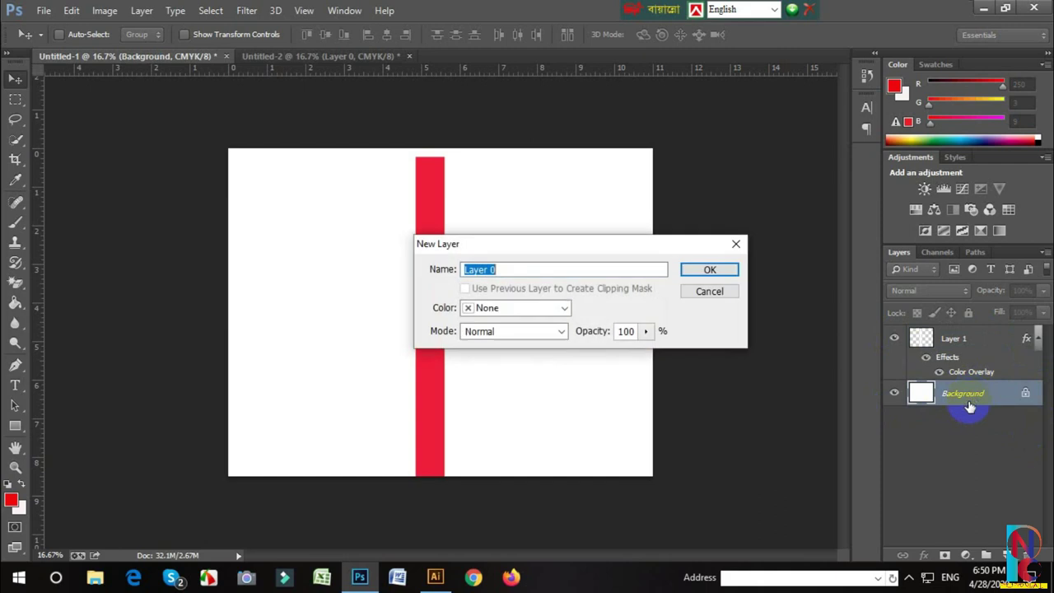
left_click(708, 274)
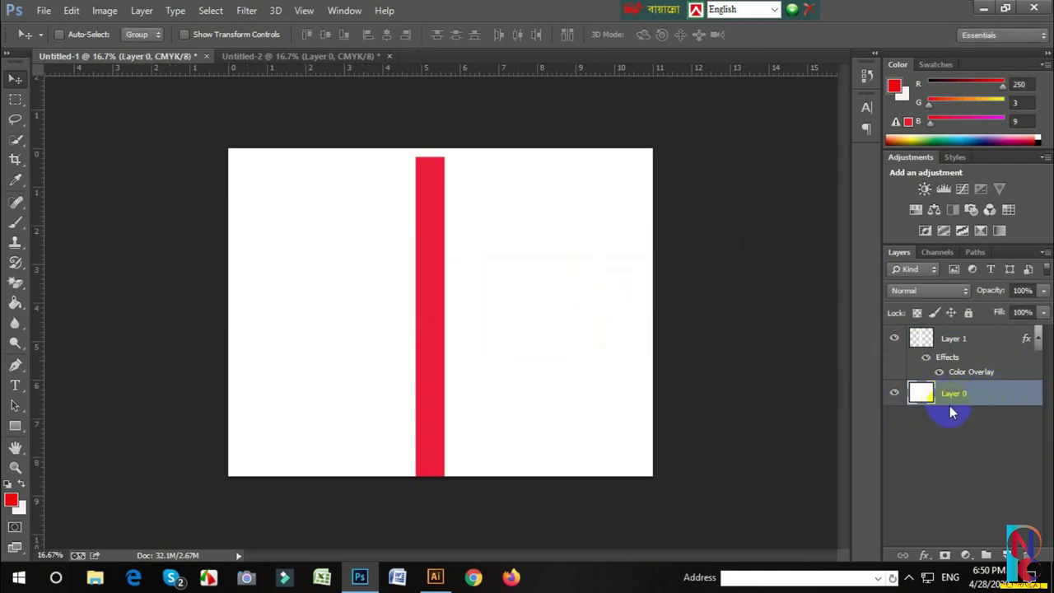
Centre the red spine bar (Layer 1) horizontally on the canvas
left_click(971, 337, "ctrl")
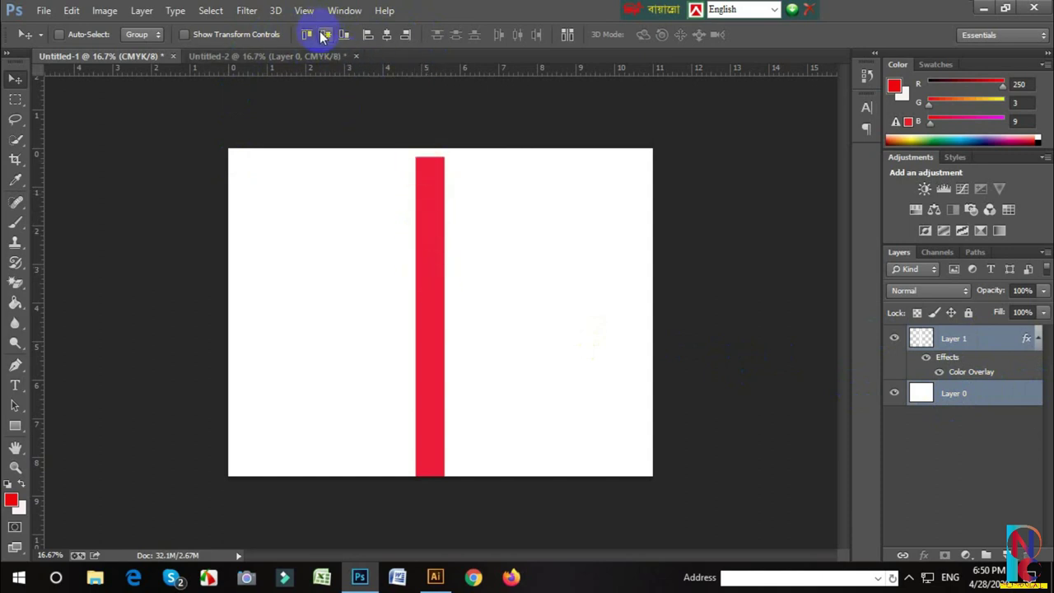
left_click(387, 35)
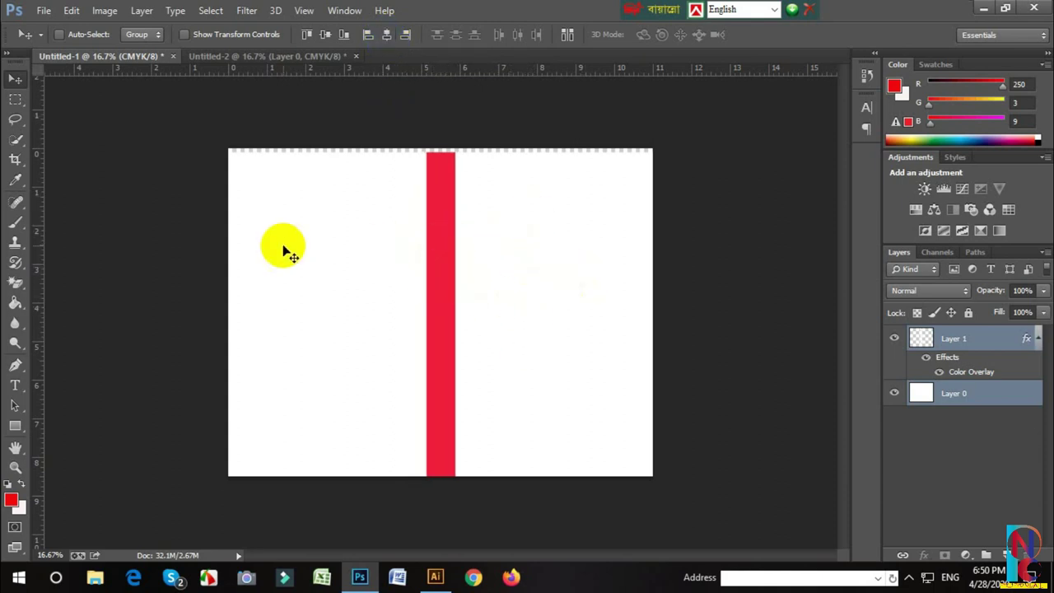
left_click(439, 252)
mouse_move(500, 235)
left_mouse_down()
mouse_move(489, 227)
mouse_move(501, 236)
left_mouse_up()
Place the galaxy photo from Downloads into the cover document
left_click(45, 11)
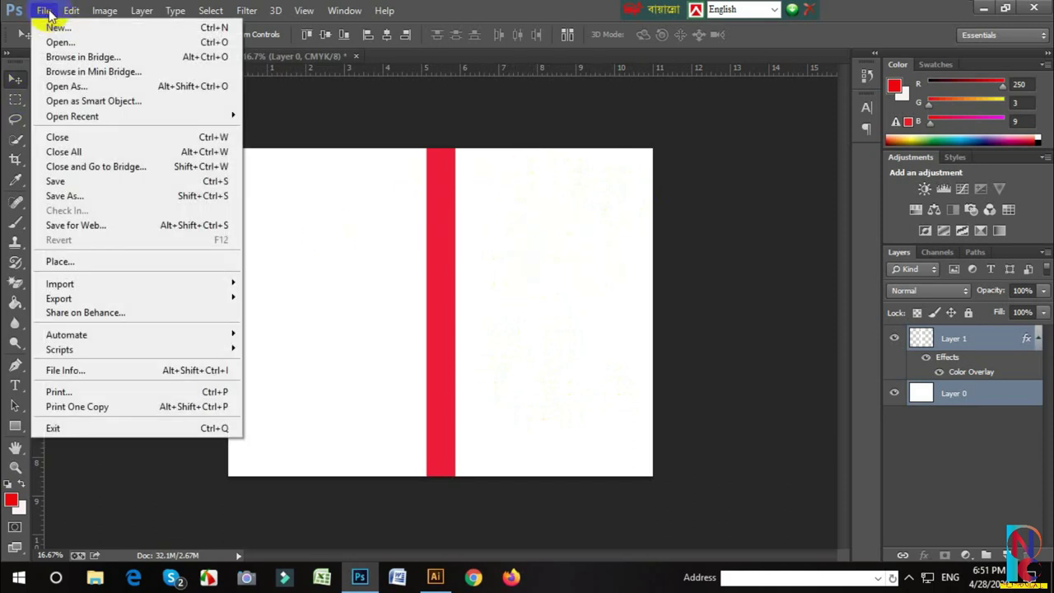
left_click(74, 268)
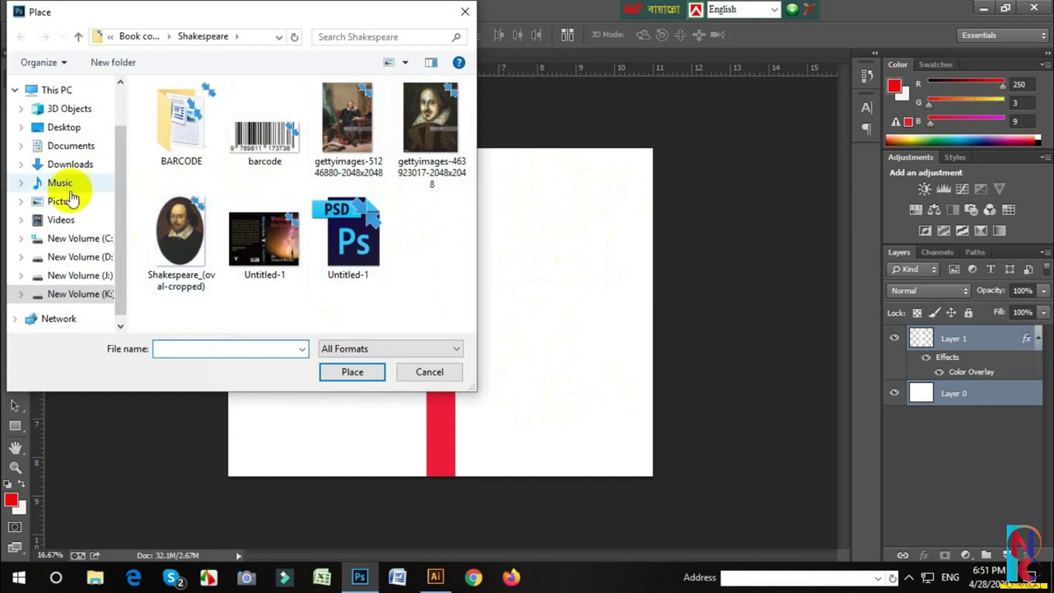
left_click(70, 164)
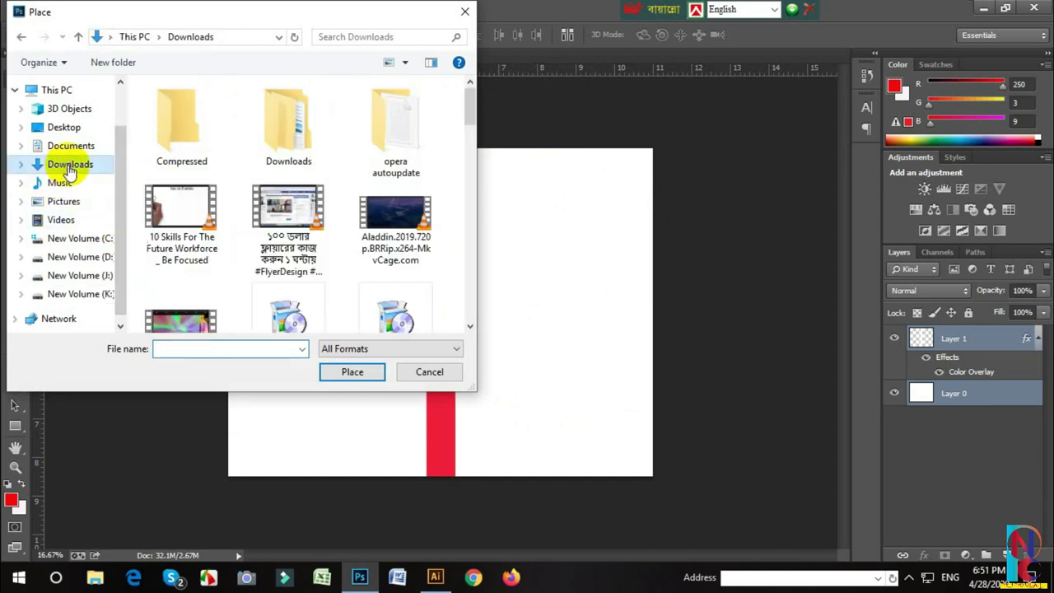
scroll(374, 189, "down", 3)
scroll(372, 190, "down", 2)
scroll(363, 181, "down", 2)
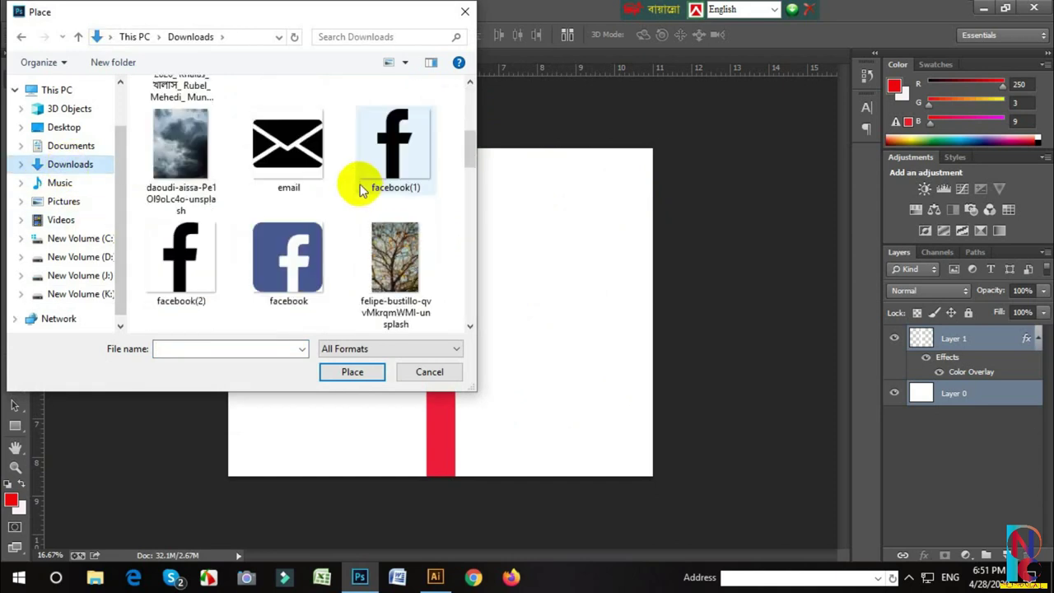
scroll(367, 190, "down", 3)
left_click(395, 165)
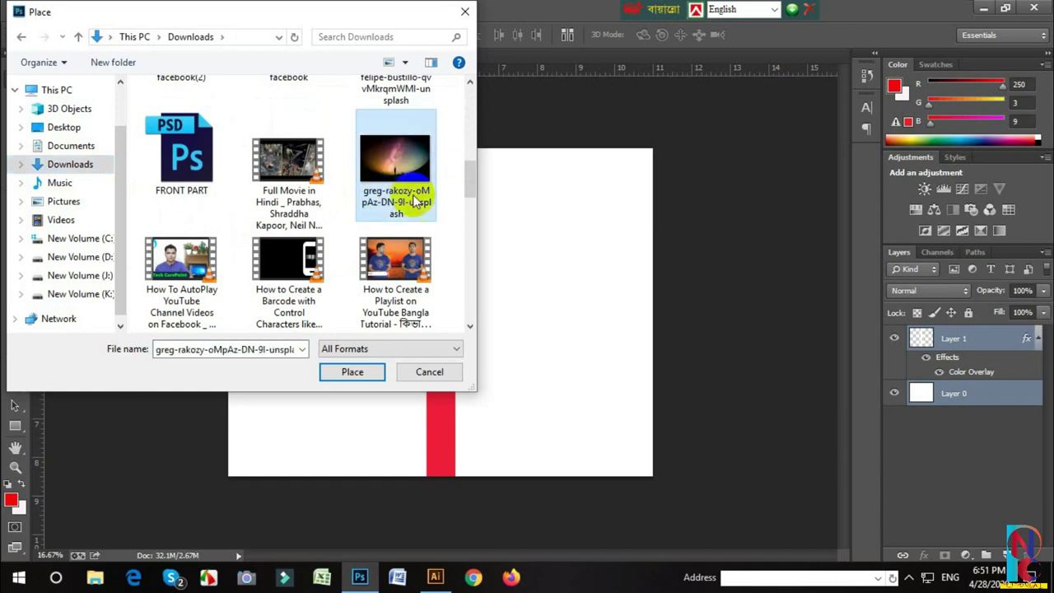
left_click(348, 375)
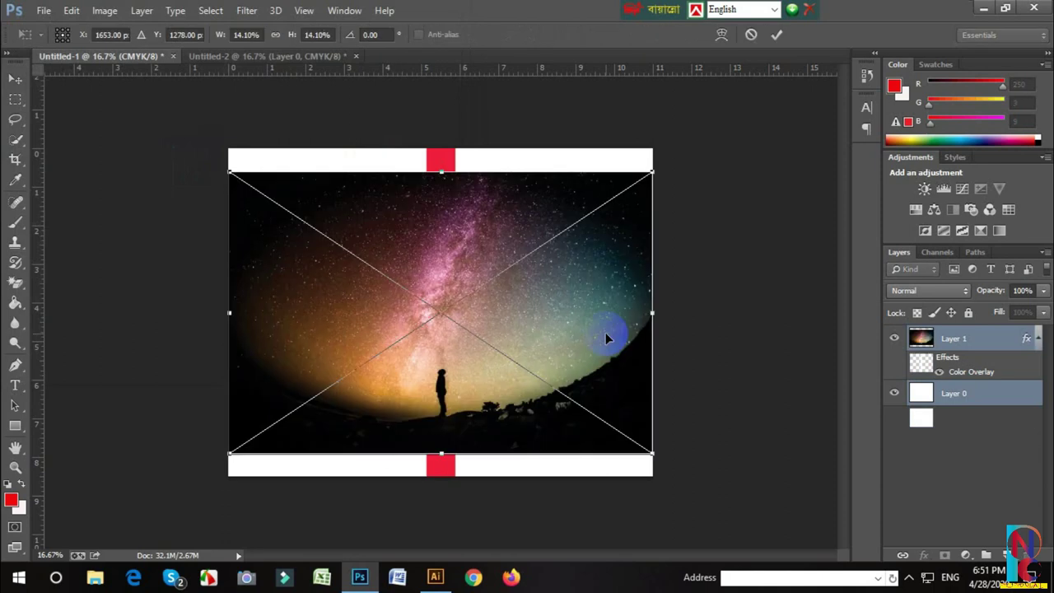
Move the starry photo to the right side and stretch it to full canvas height
mouse_move(477, 322)
left_mouse_down()
mouse_move(533, 323)
mouse_move(618, 352)
mouse_move(629, 344)
left_mouse_up()
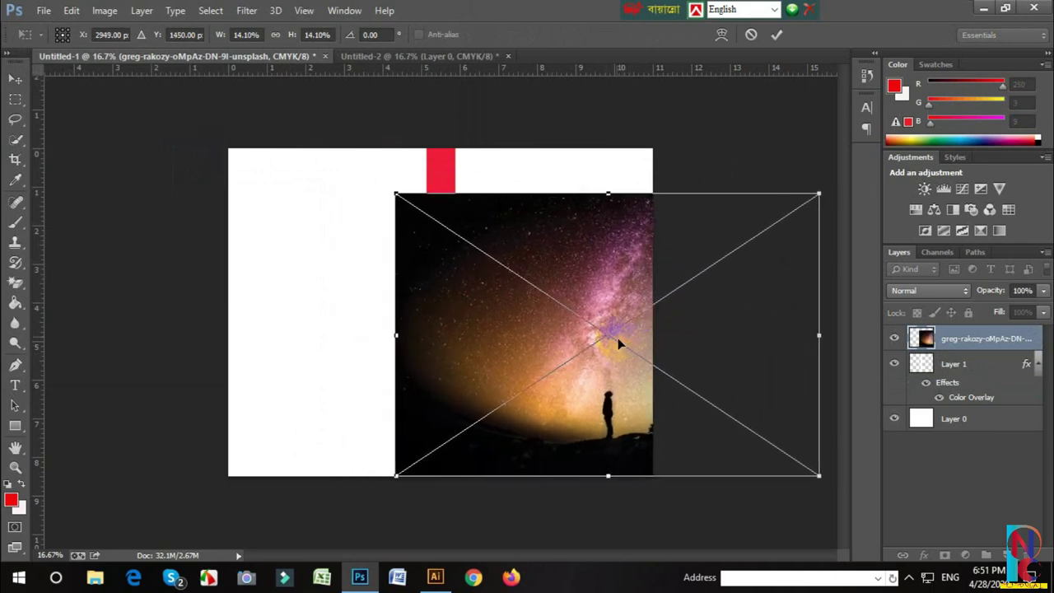
left_click_drag(608, 195, 610, 147)
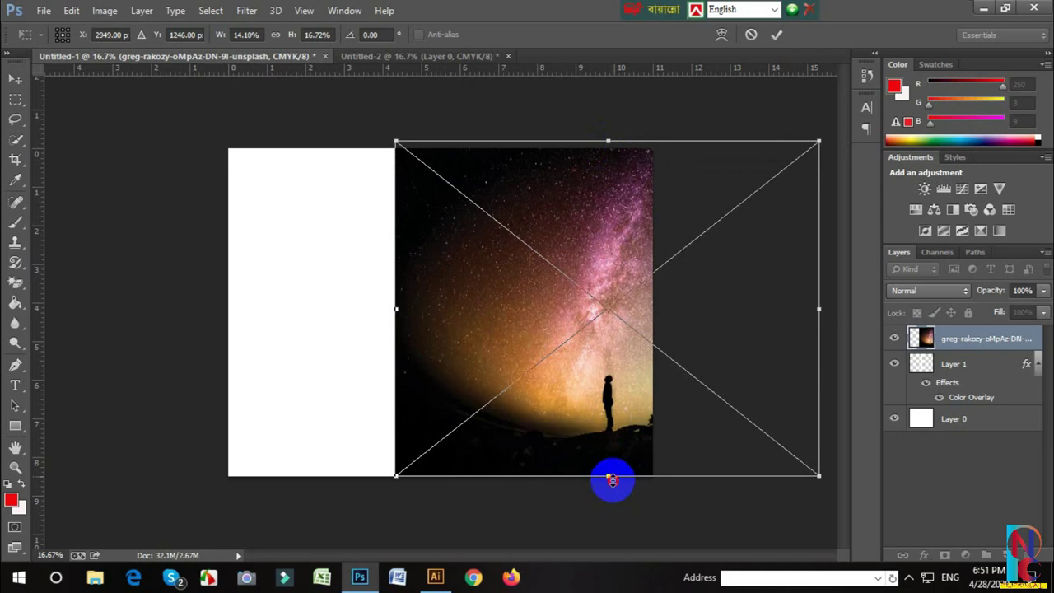
left_click_drag(611, 476, 613, 486)
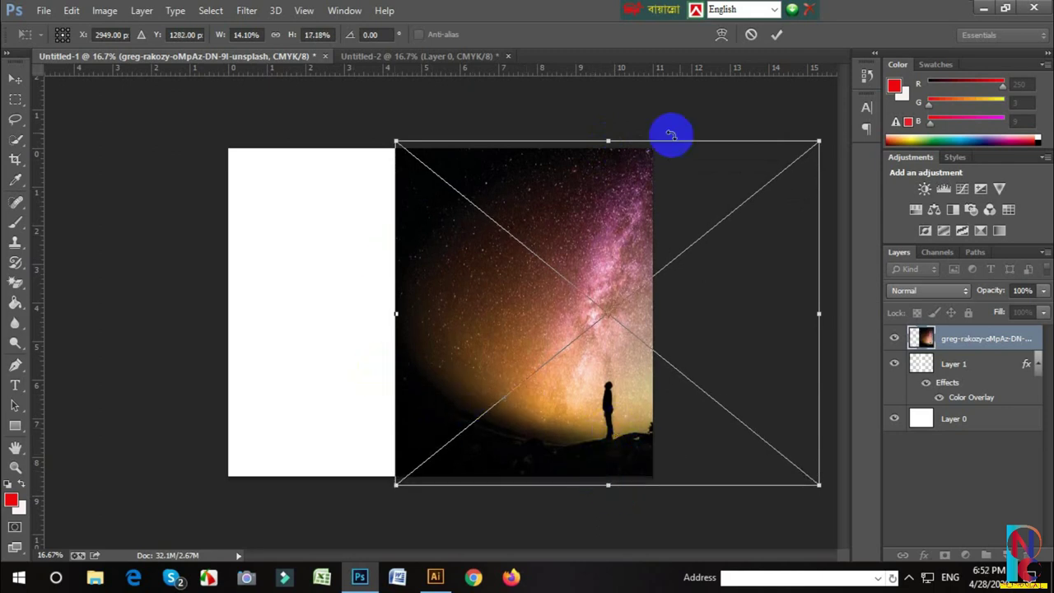
left_click(776, 36)
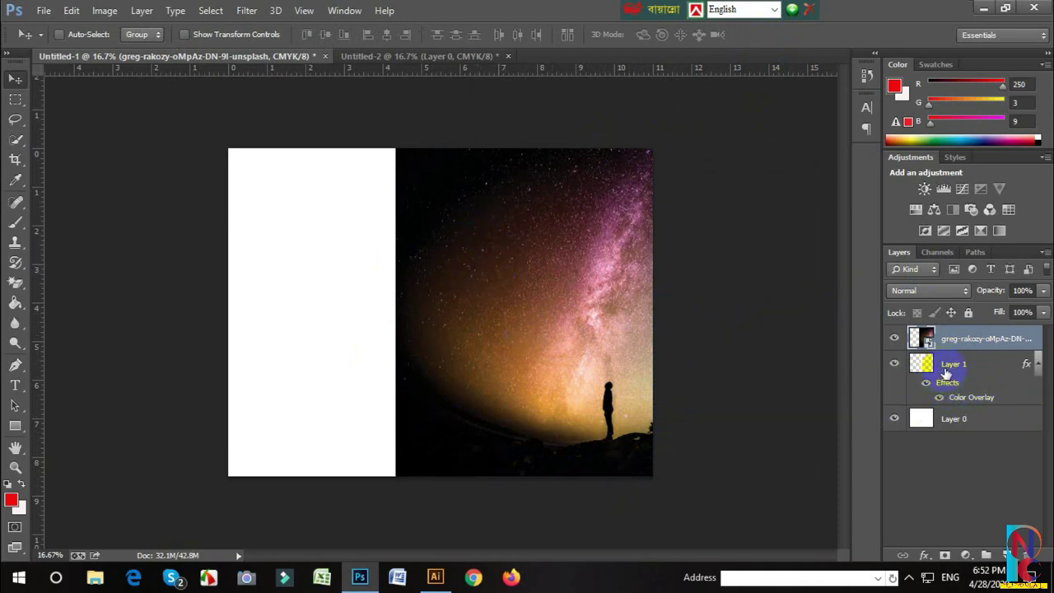
Raise the red spine layer above the photo and type the two-line title 'Waiting / for godot'
left_click(972, 373)
left_click_drag(957, 372, 948, 331)
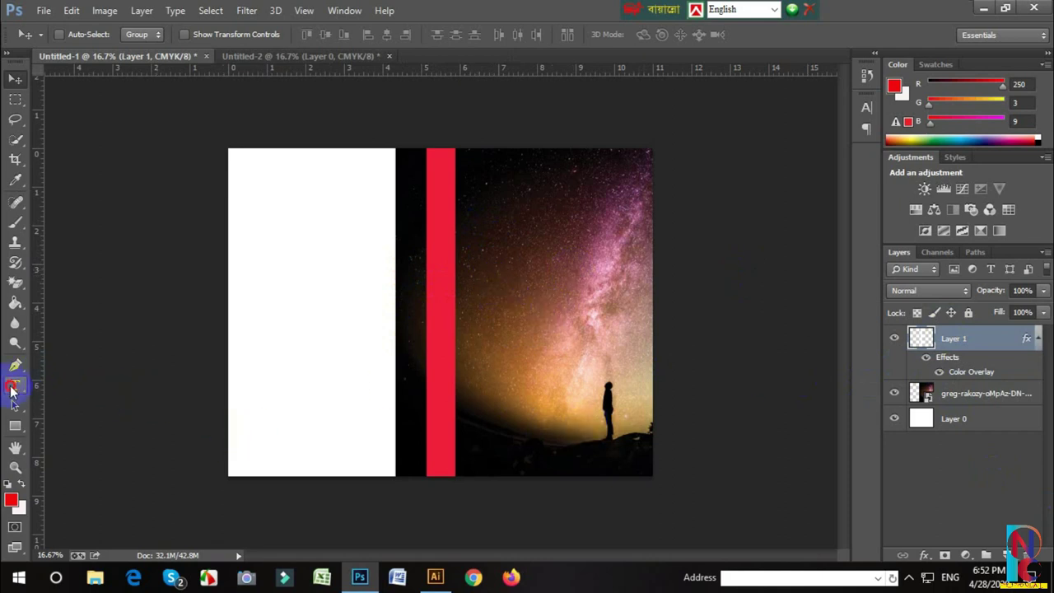
left_click(13, 386)
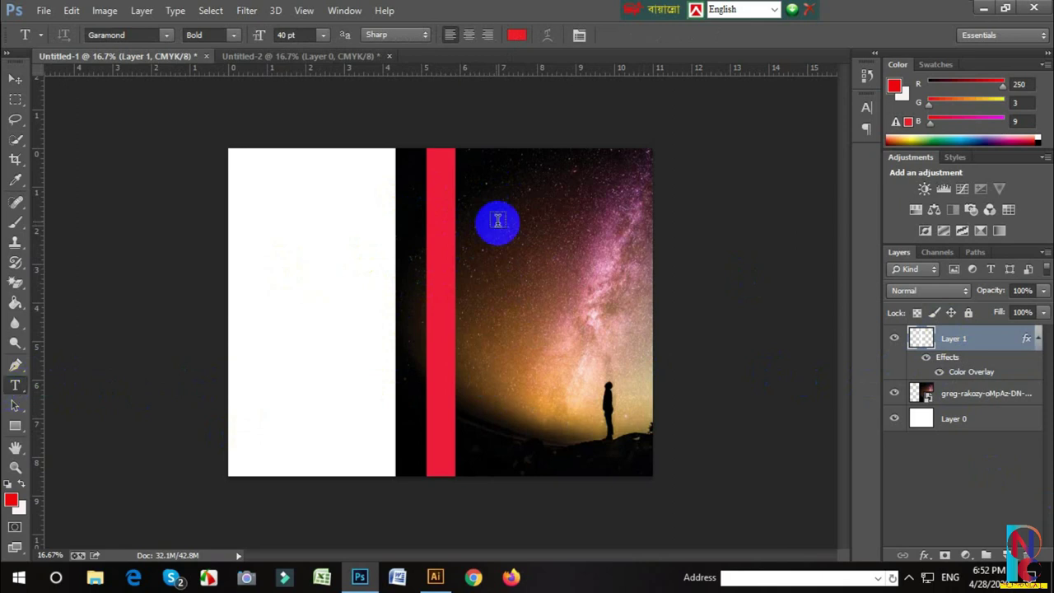
left_click(515, 197)
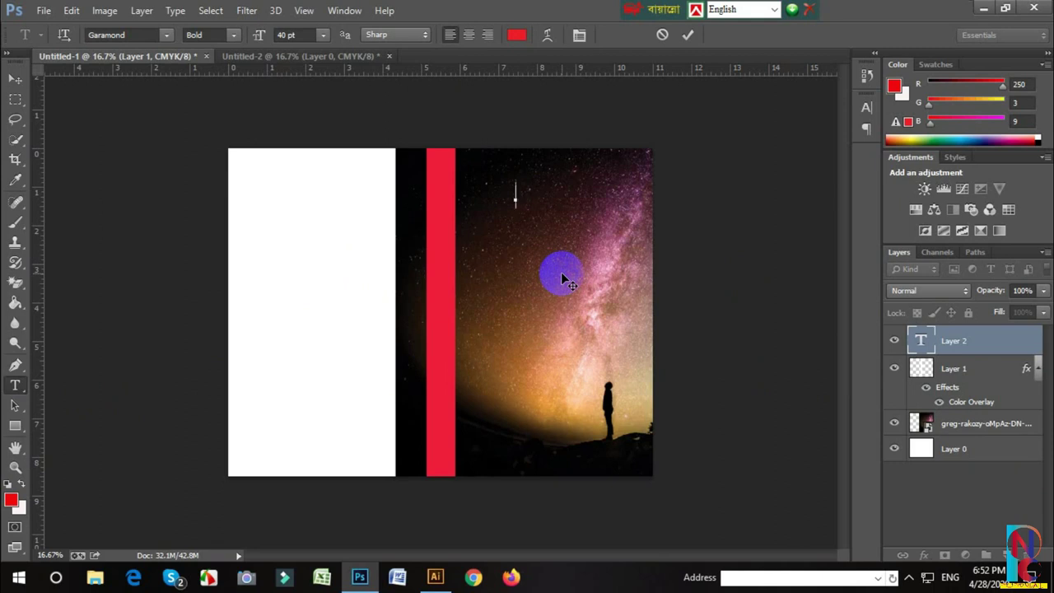
type("Wai")
type("ting")
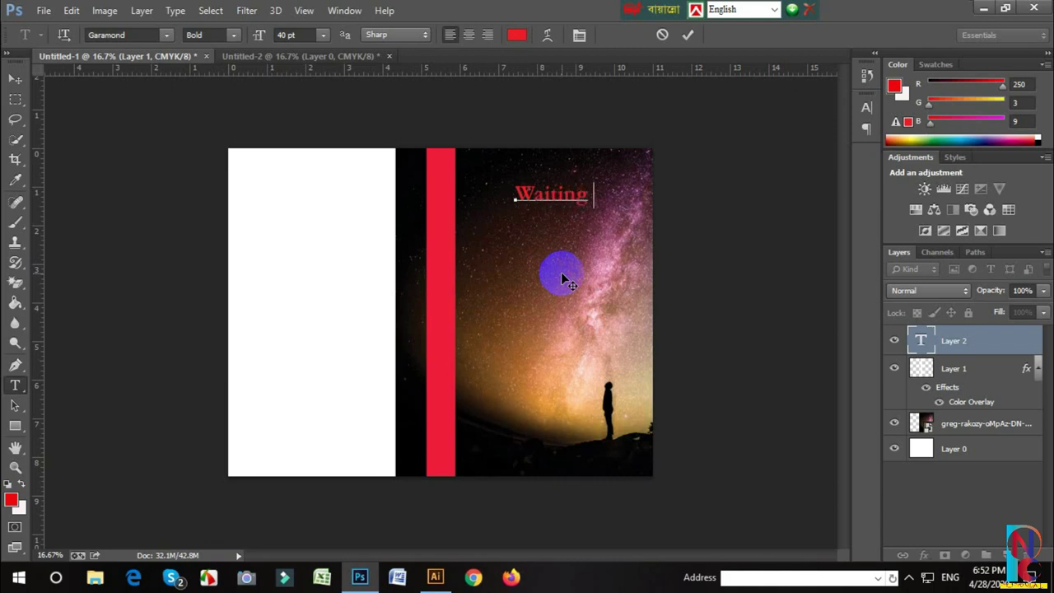
key("Return")
type("for godot")
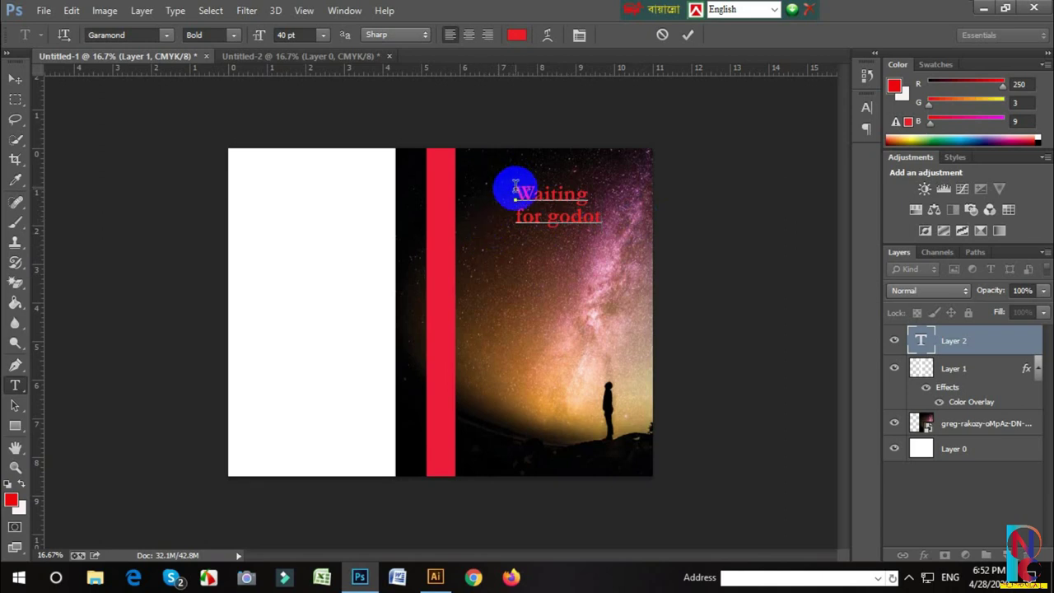
Try centre and right alignment on the title, then keep it left-aligned
left_click_drag(517, 191, 601, 217)
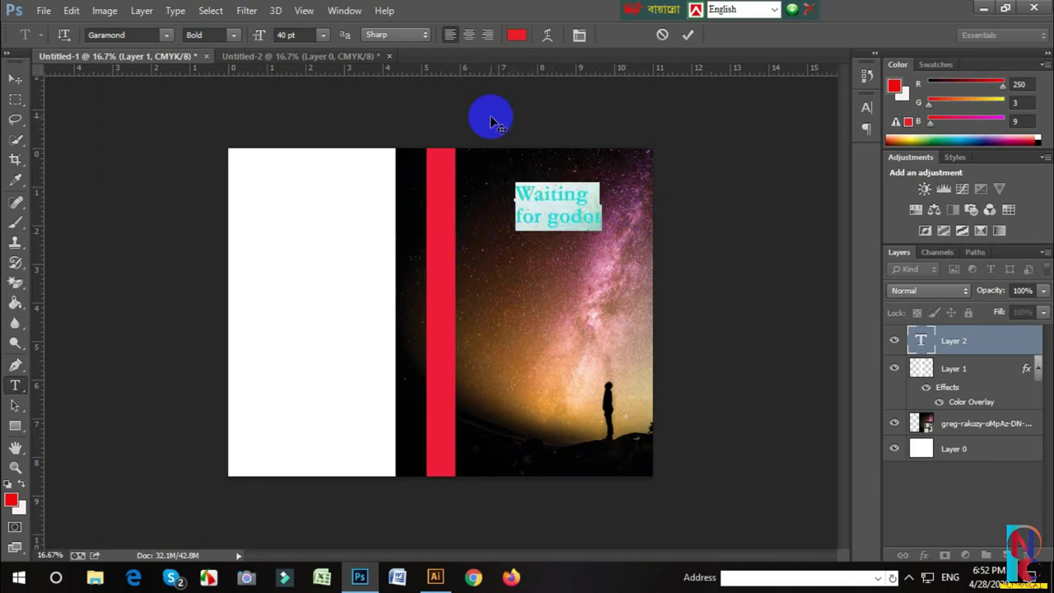
left_click(470, 36)
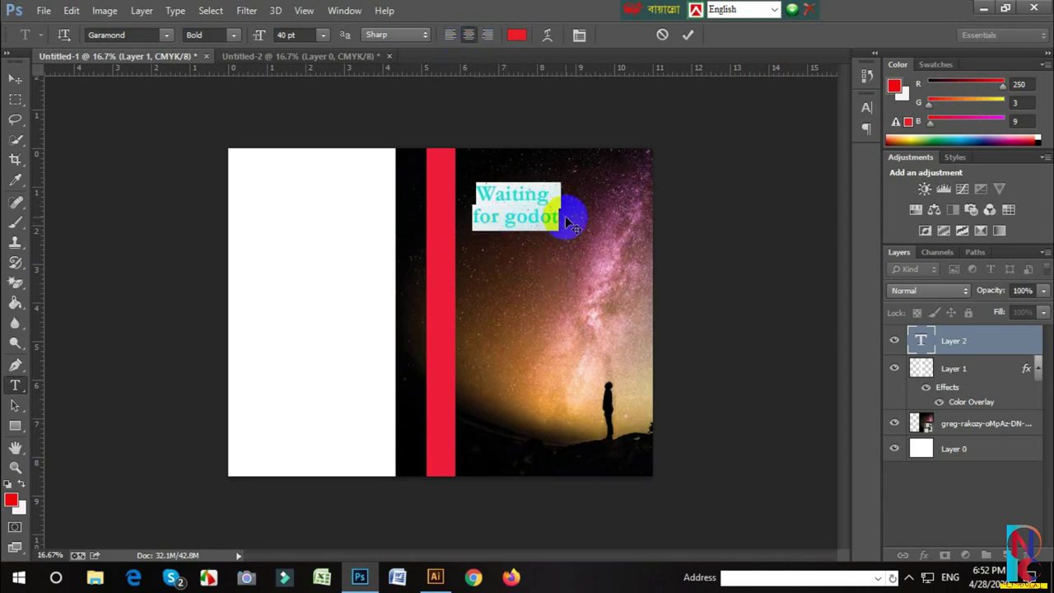
left_click(488, 35)
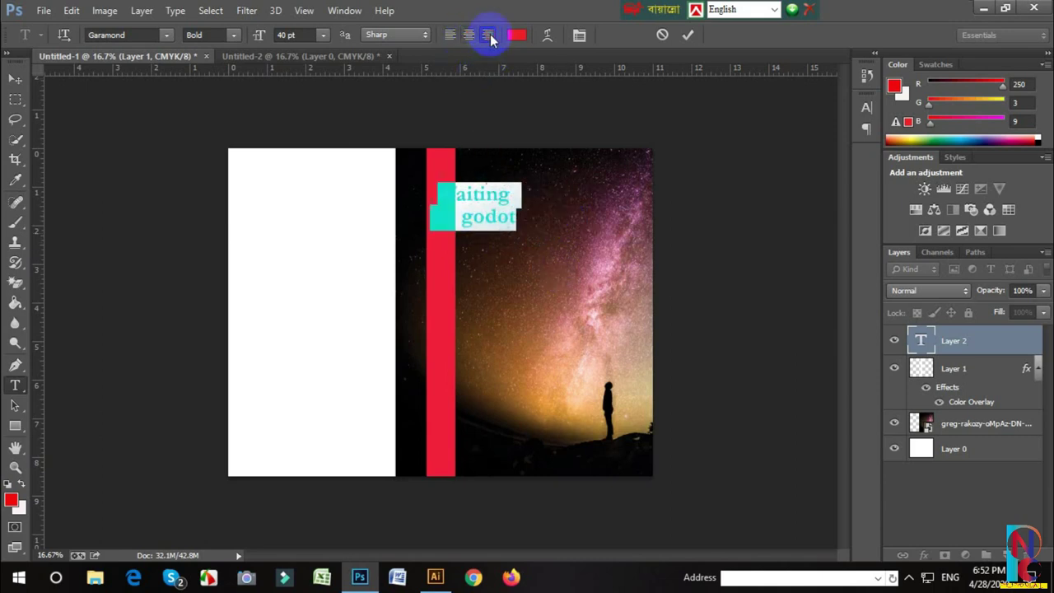
left_click(452, 34)
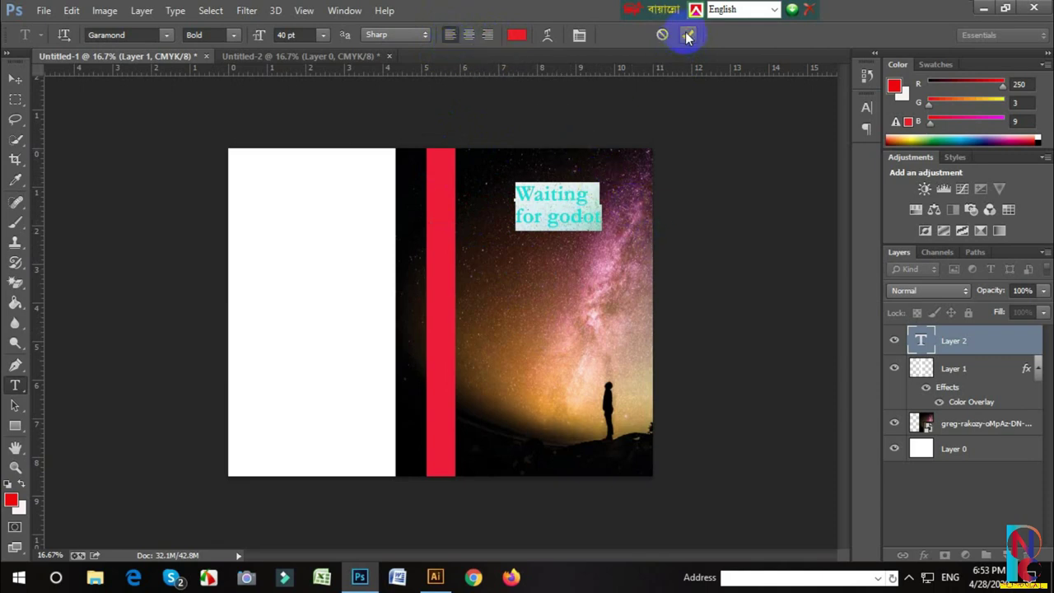
left_click(688, 36)
Shift the title left toward the spine and enlarge it from 40 pt to 55 pt
left_click(15, 78)
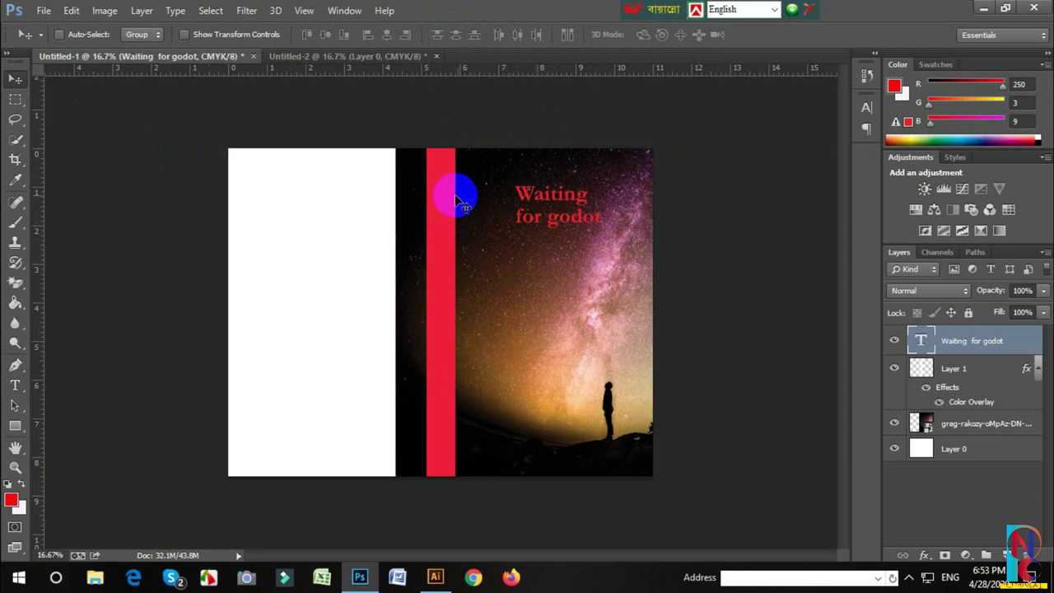
mouse_move(526, 197)
left_mouse_down()
mouse_move(506, 200)
mouse_move(510, 186)
left_mouse_up()
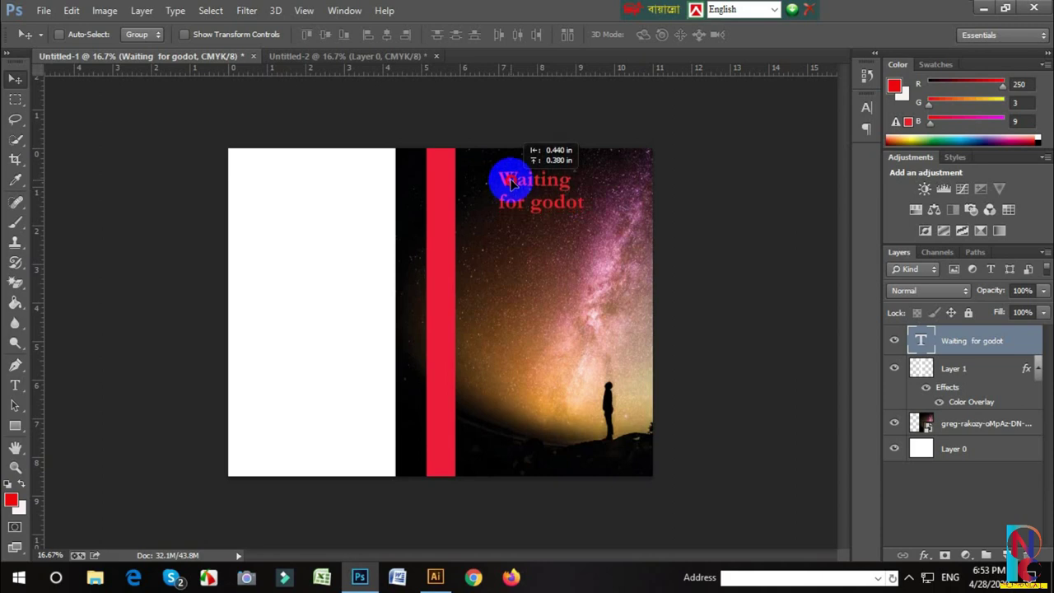
left_click(15, 384)
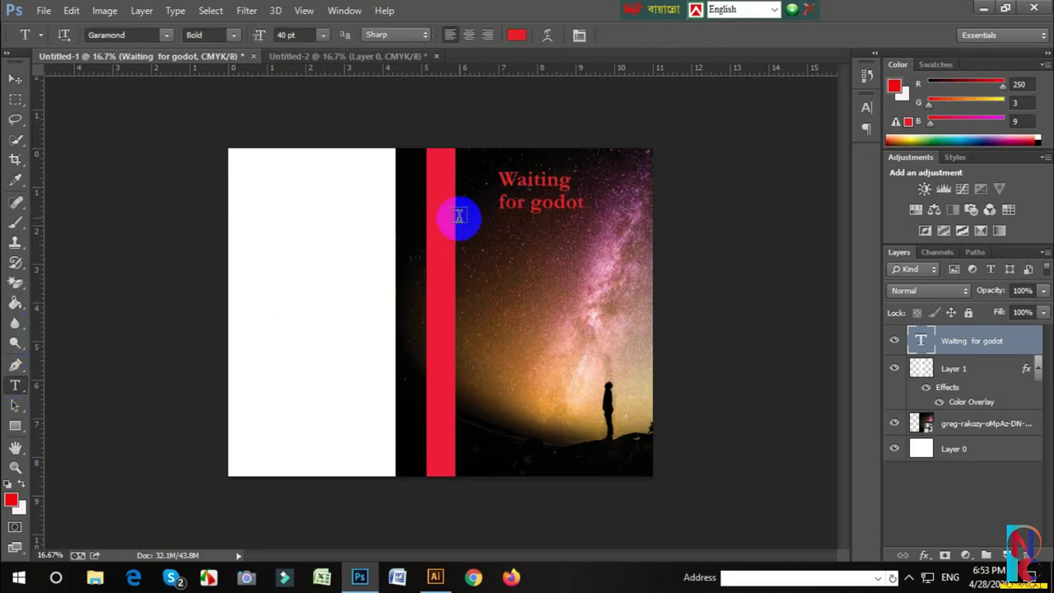
left_click_drag(504, 178, 586, 206)
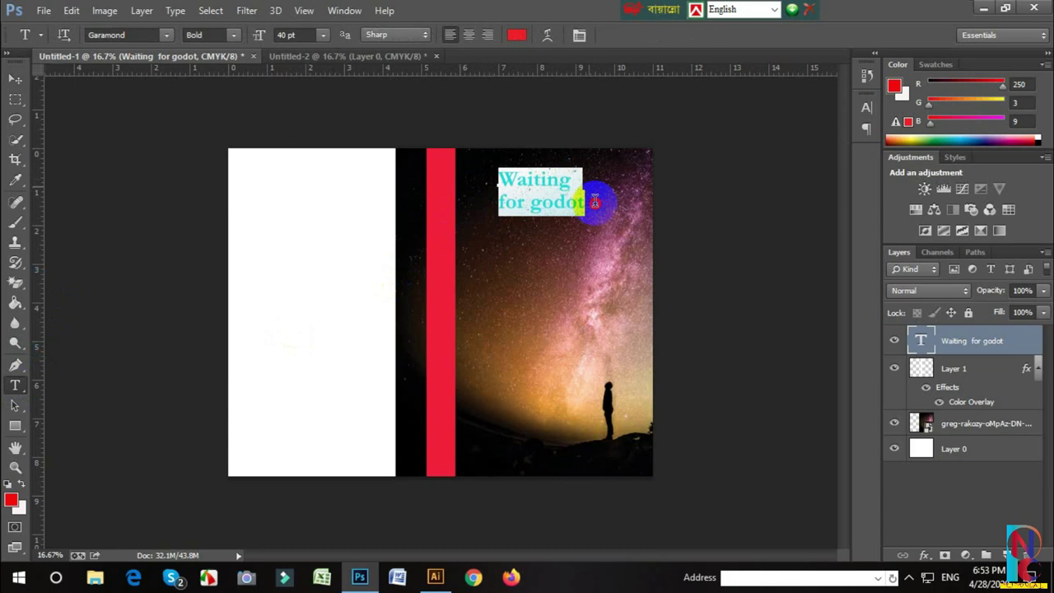
left_click(290, 30)
left_click_drag(298, 36, 276, 43)
key("Up")
key("Up")
key("Up")
key("Up")
key("Up")
key("Up")
key("Up")
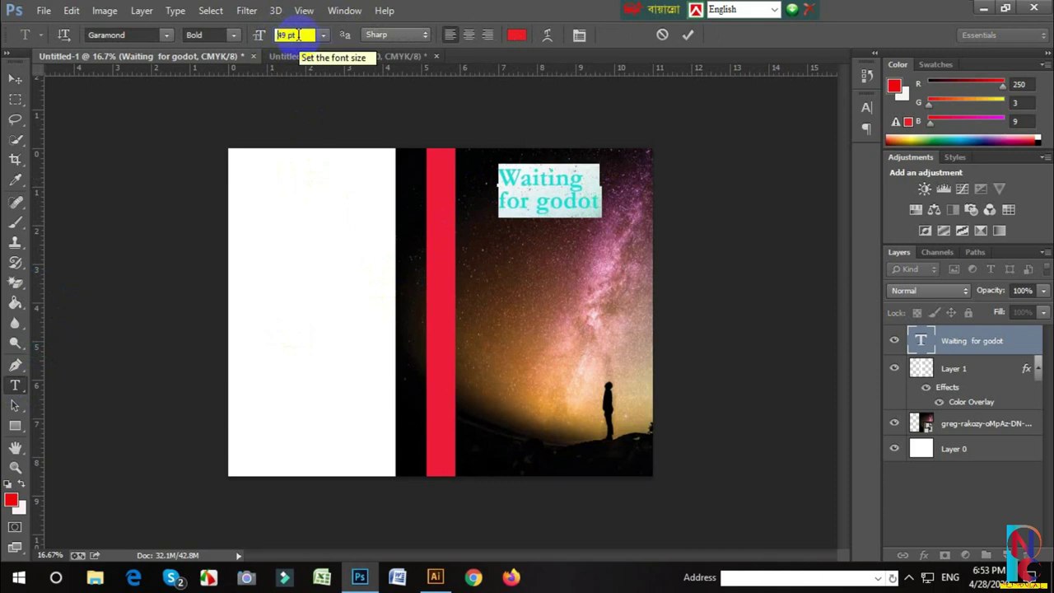
key("Up")
key("Up")
key("Up")
key("Up")
key("Up")
key("Up")
key("Up")
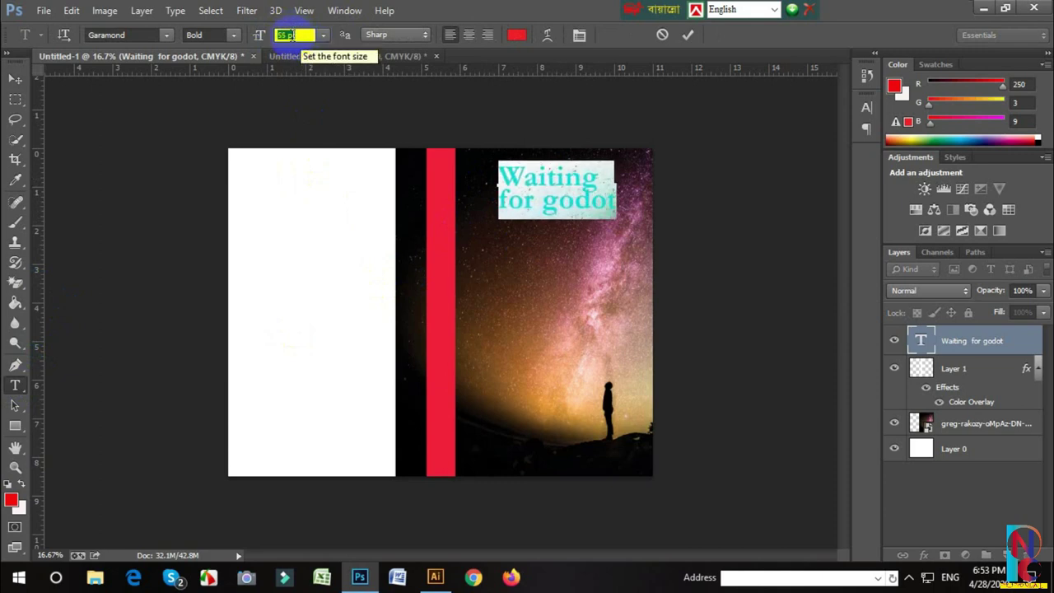
left_click(687, 35)
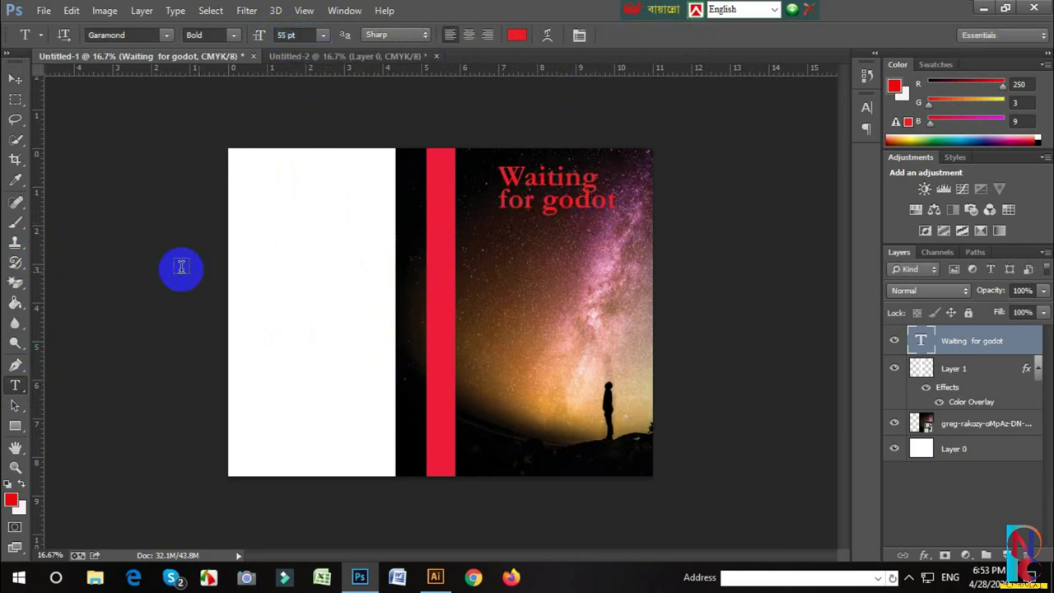
Set the title's leading to 52.01 pt in the Character panel
left_click(560, 204)
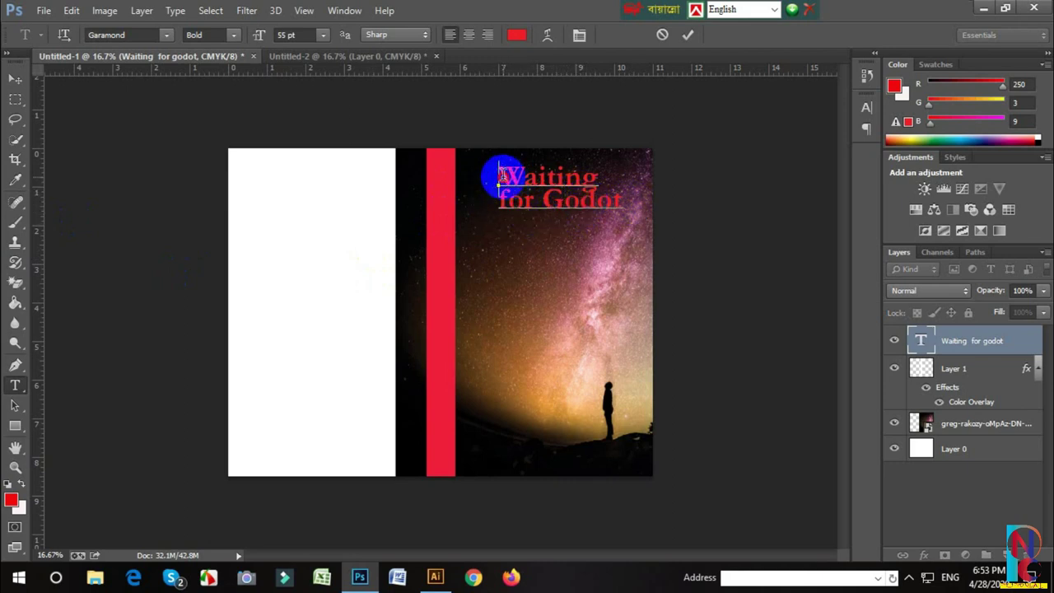
left_click_drag(501, 175, 629, 206)
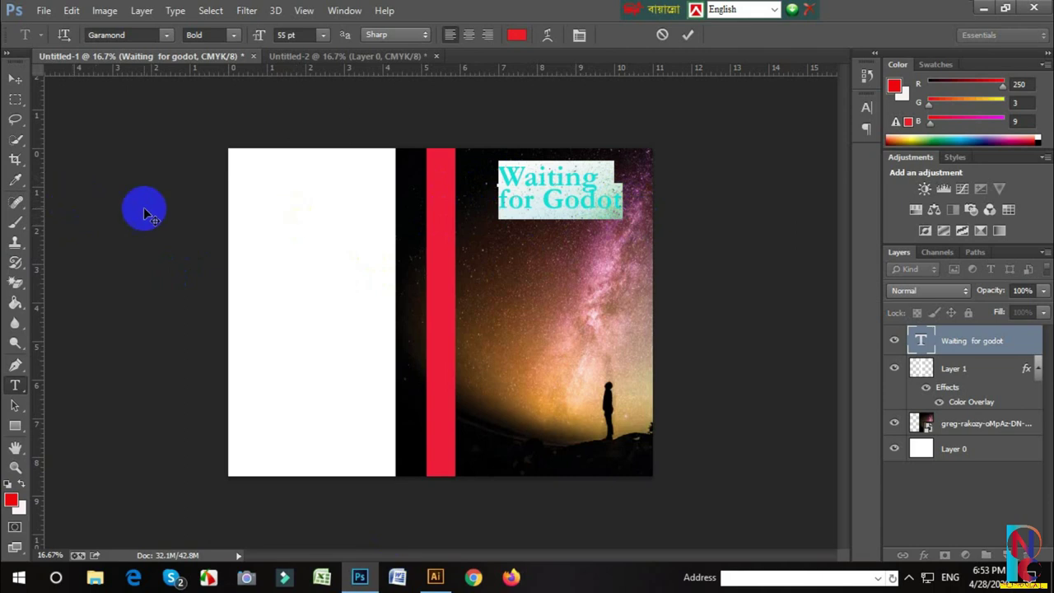
left_click(580, 37)
left_click(821, 139)
scroll(803, 136, "up", 3)
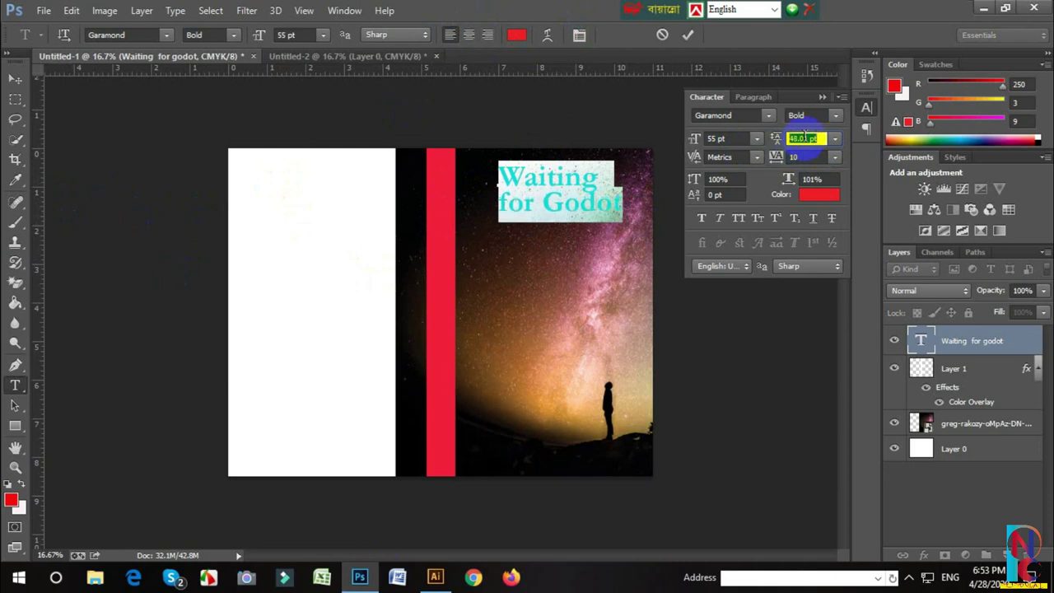
scroll(803, 137, "up", 3)
scroll(805, 136, "up", 3)
scroll(806, 135, "up", 2)
scroll(806, 136, "up", 2)
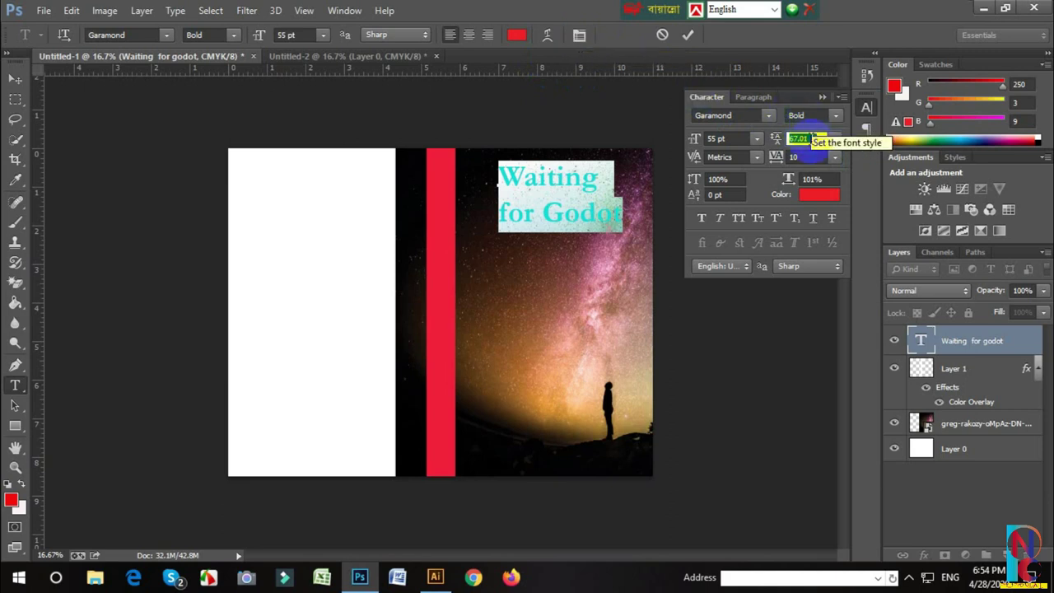
left_click(803, 139)
scroll(798, 136, "down", 5)
scroll(797, 137, "down", 5)
scroll(803, 138, "down", 6)
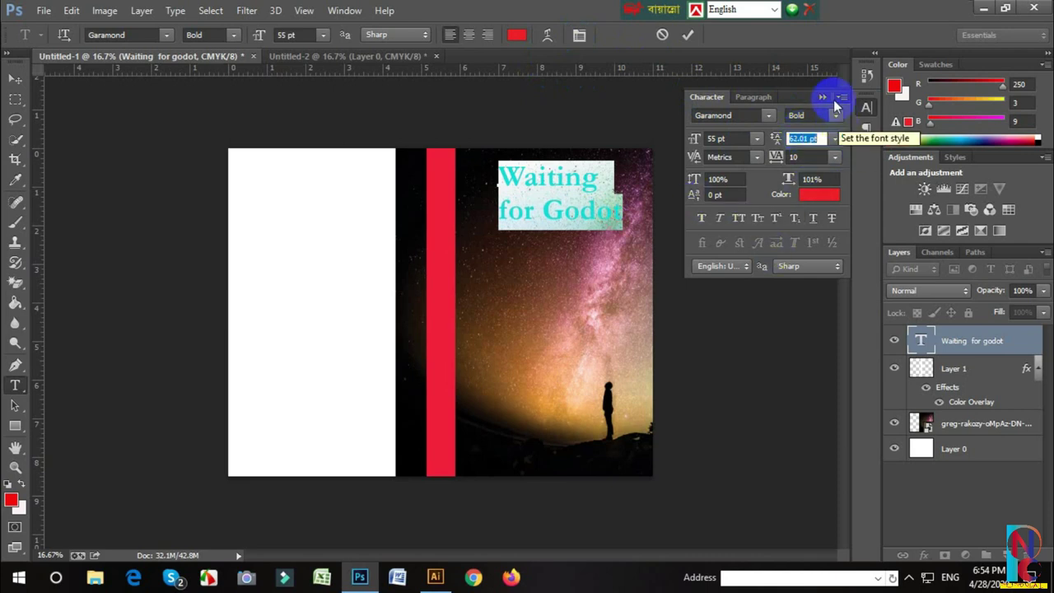
left_click(864, 106)
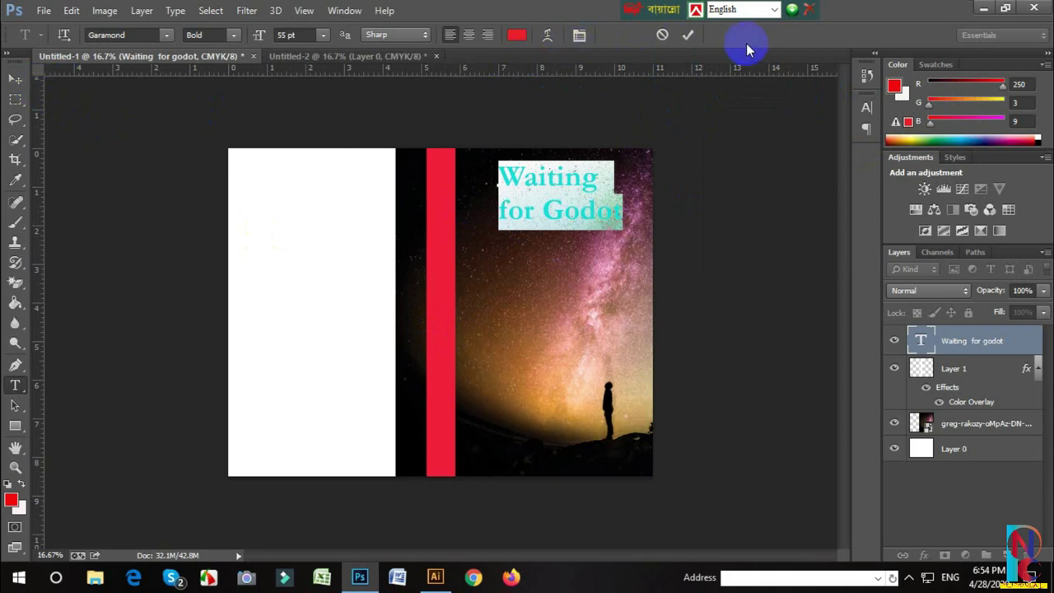
left_click(687, 35)
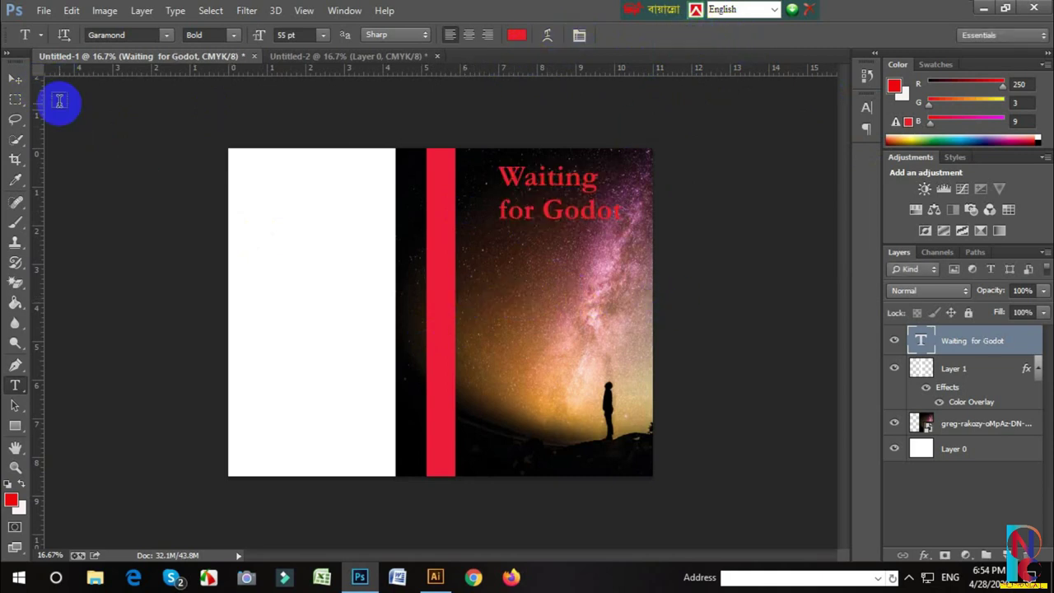
left_click(14, 78)
Nudge the title lower and add a centre-aligned two-line author credit near the cover's bottom
left_click_drag(533, 189, 533, 194)
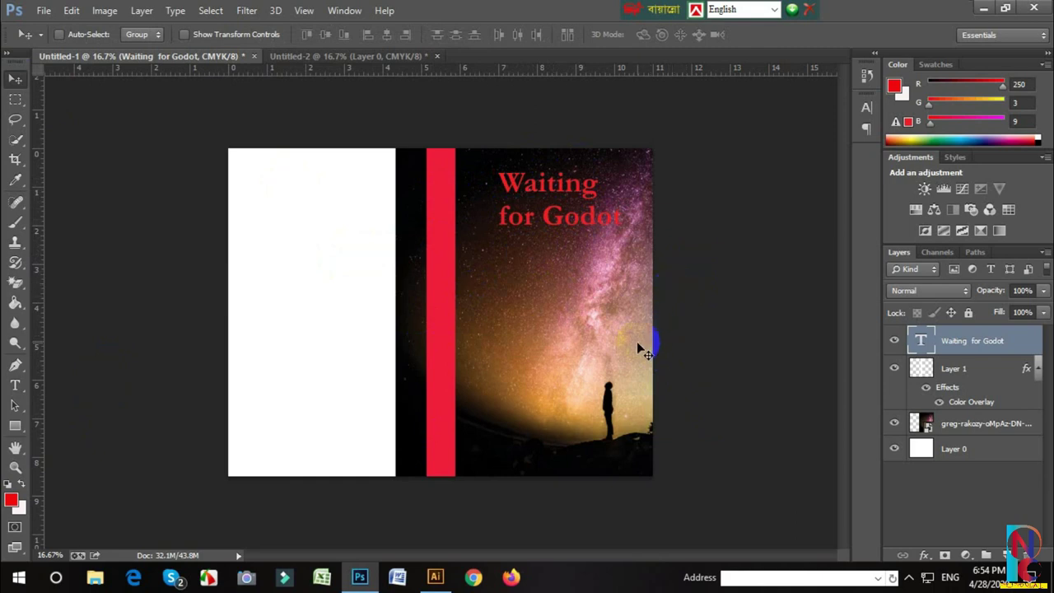
left_click(15, 385)
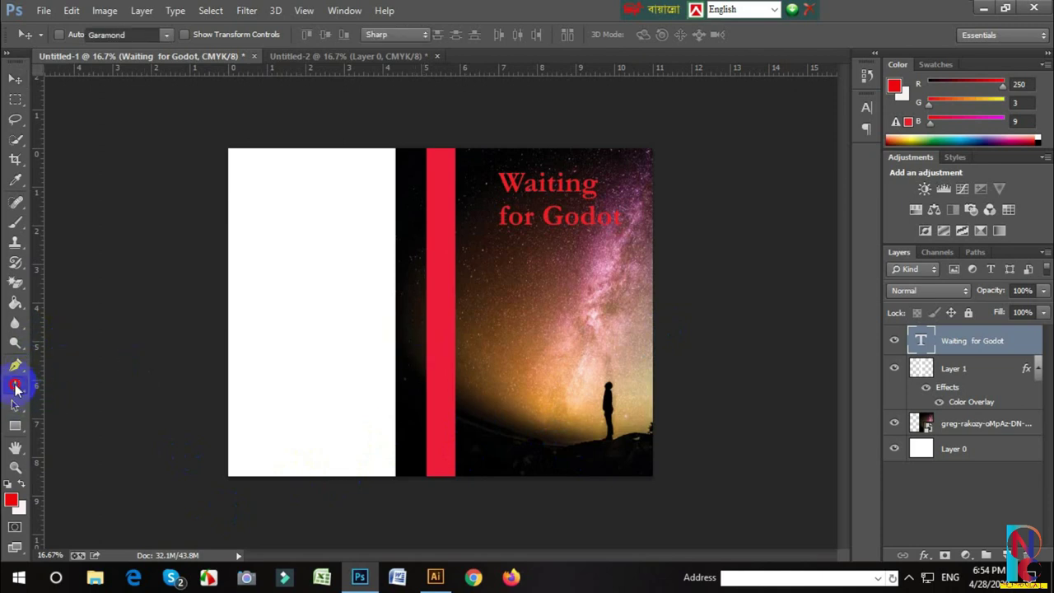
left_click(554, 381)
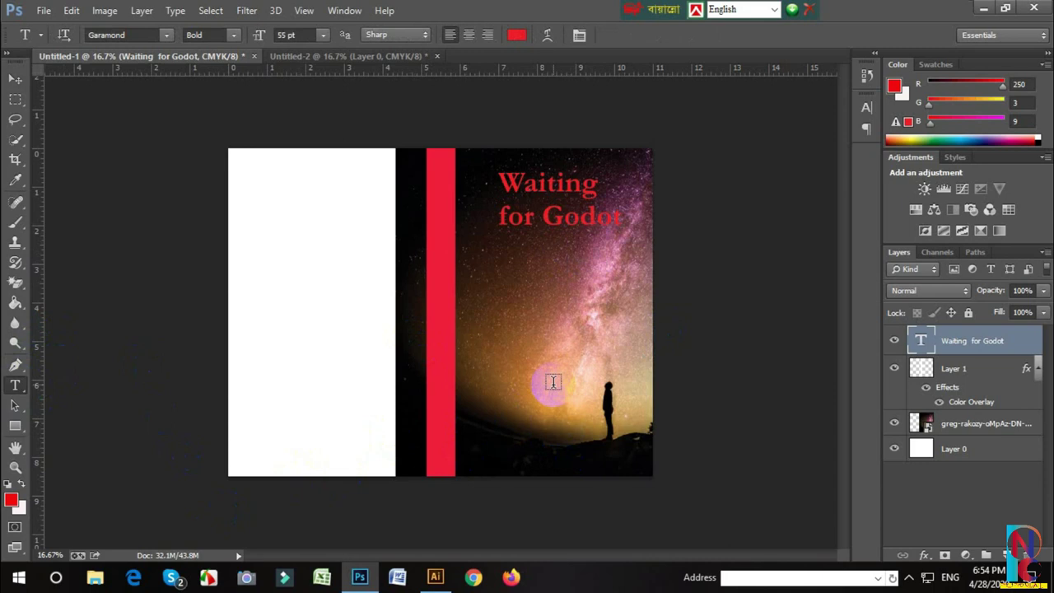
left_click(549, 386)
left_click(537, 393)
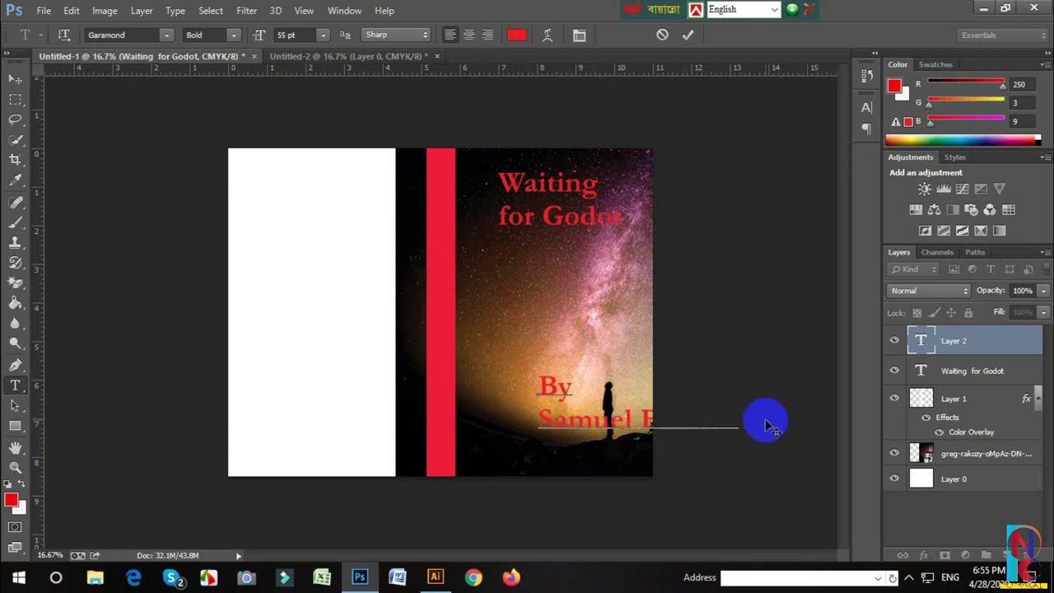
mouse_move(738, 425)
left_mouse_down()
mouse_move(530, 442)
mouse_move(512, 423)
mouse_move(522, 398)
left_mouse_up()
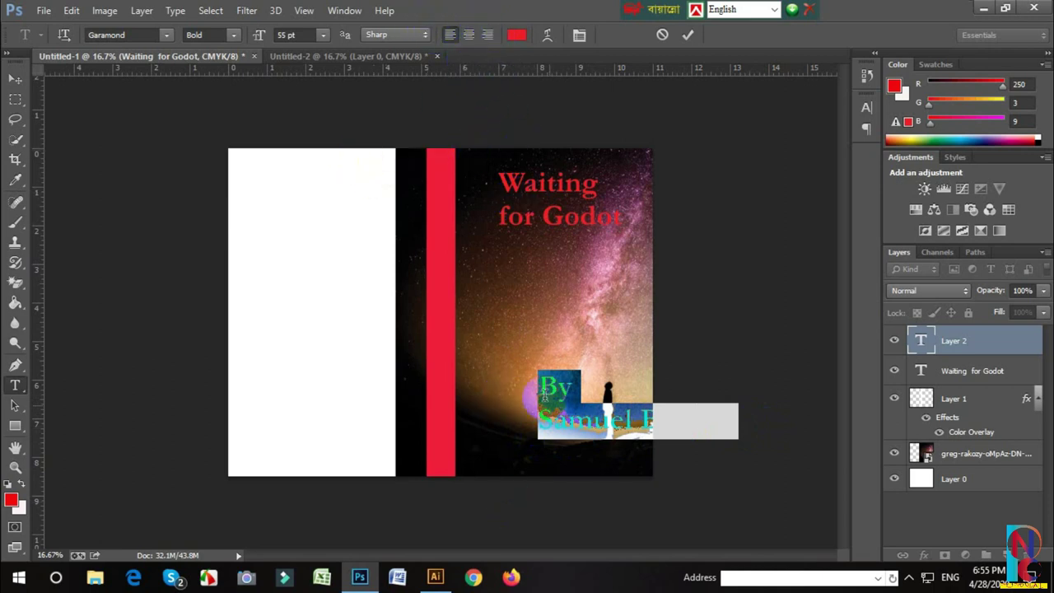
left_click(468, 35)
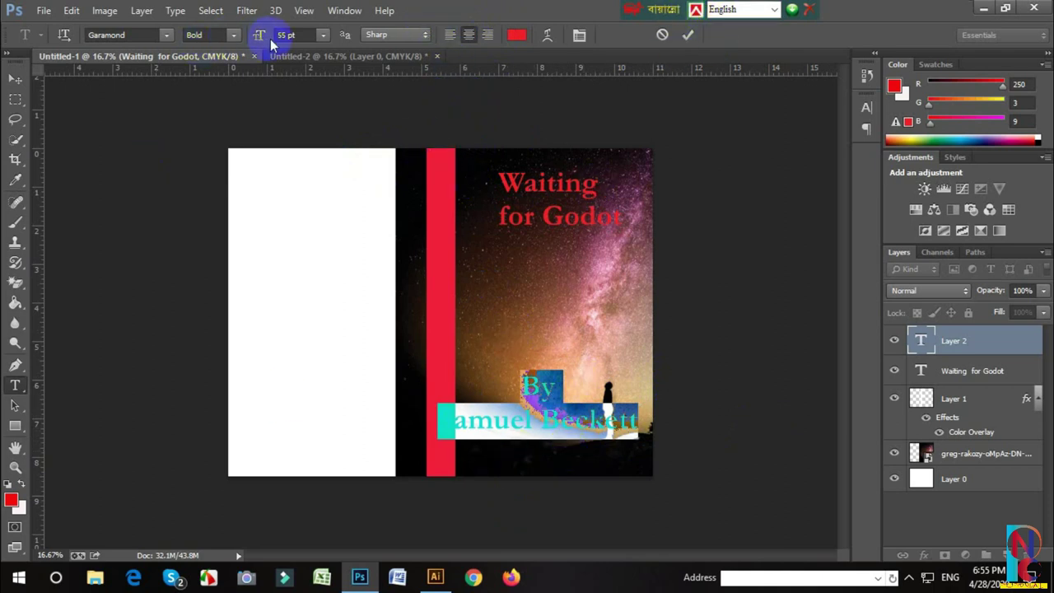
Set the author credit to 37 pt with 43.01 pt leading
left_click_drag(302, 34, 276, 46)
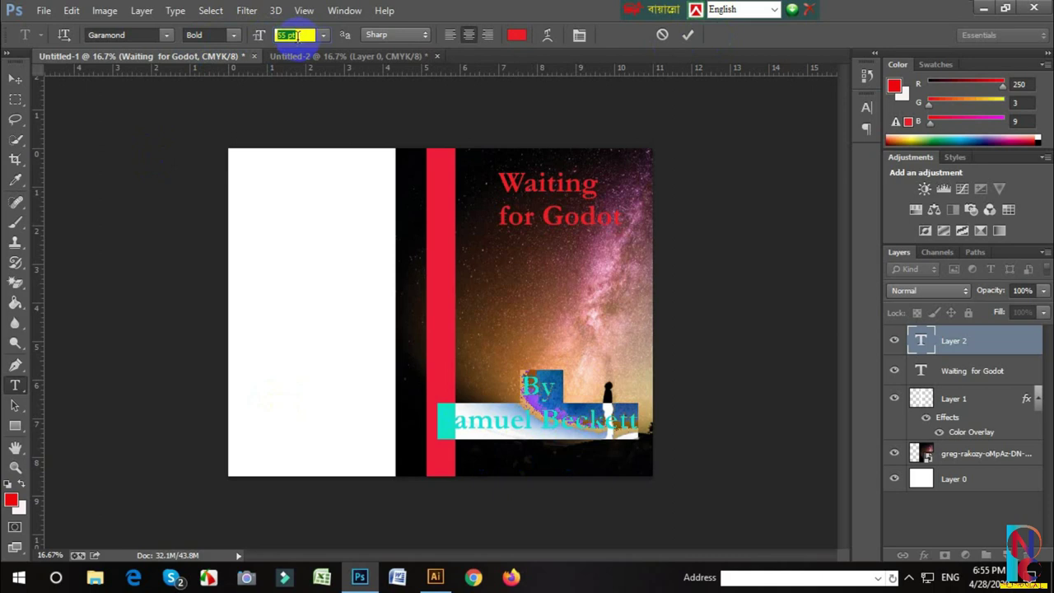
scroll(295, 36, "down", 5)
scroll(298, 36, "down", 5)
scroll(301, 35, "down", 4)
scroll(305, 35, "down", 4)
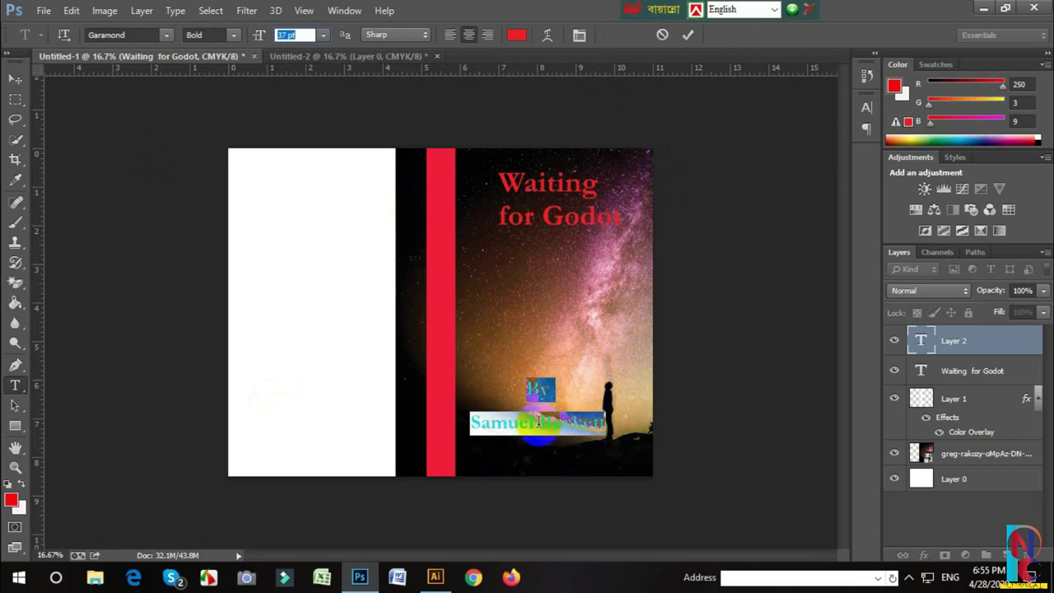
left_click(579, 34)
left_click(803, 139)
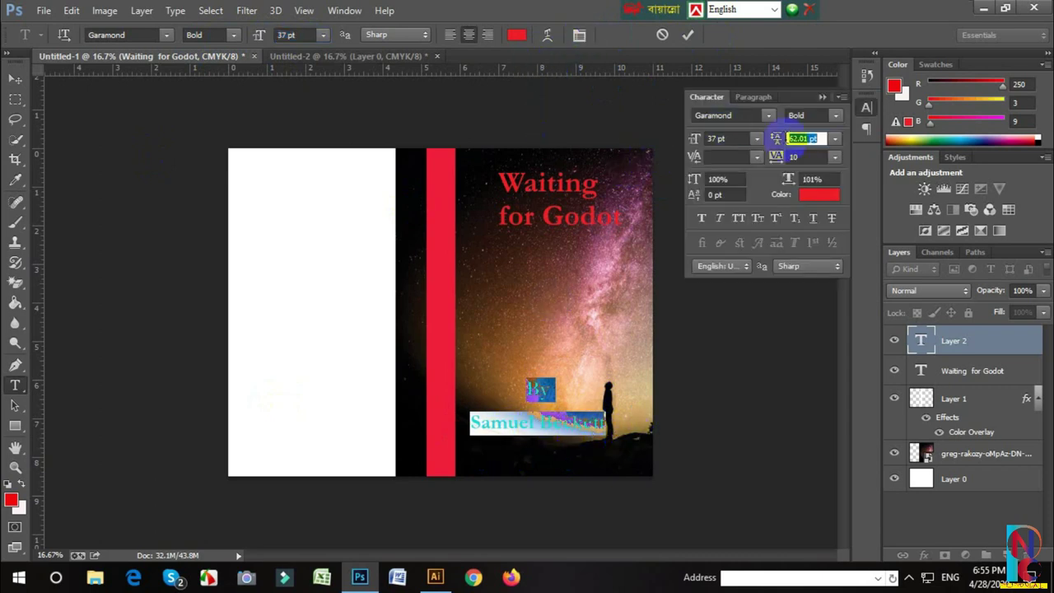
scroll(811, 136, "down", 3)
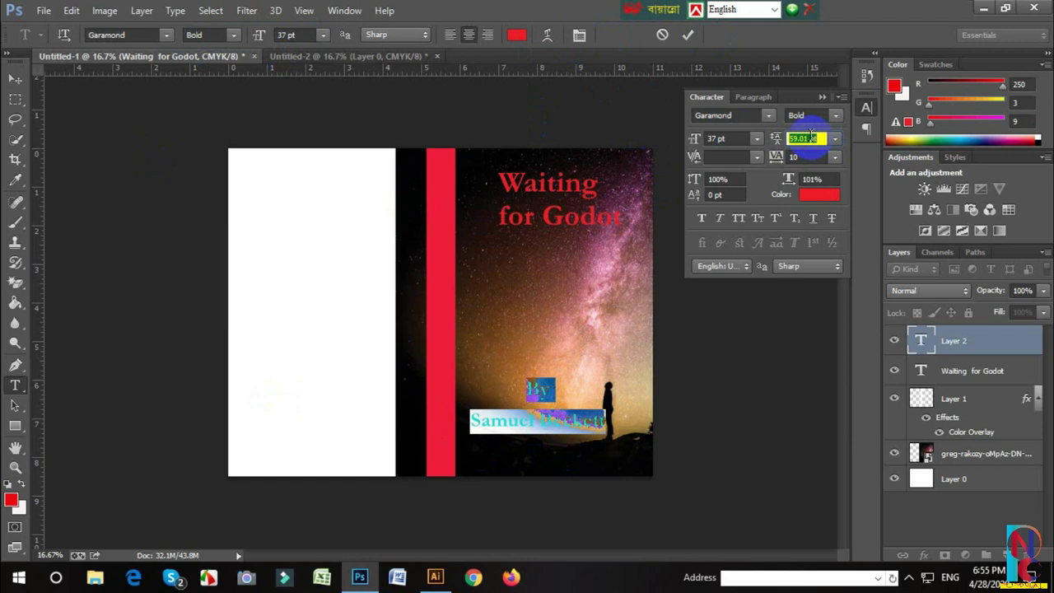
scroll(811, 136, "down", 3)
scroll(811, 136, "down", 3)
scroll(811, 136, "down", 3)
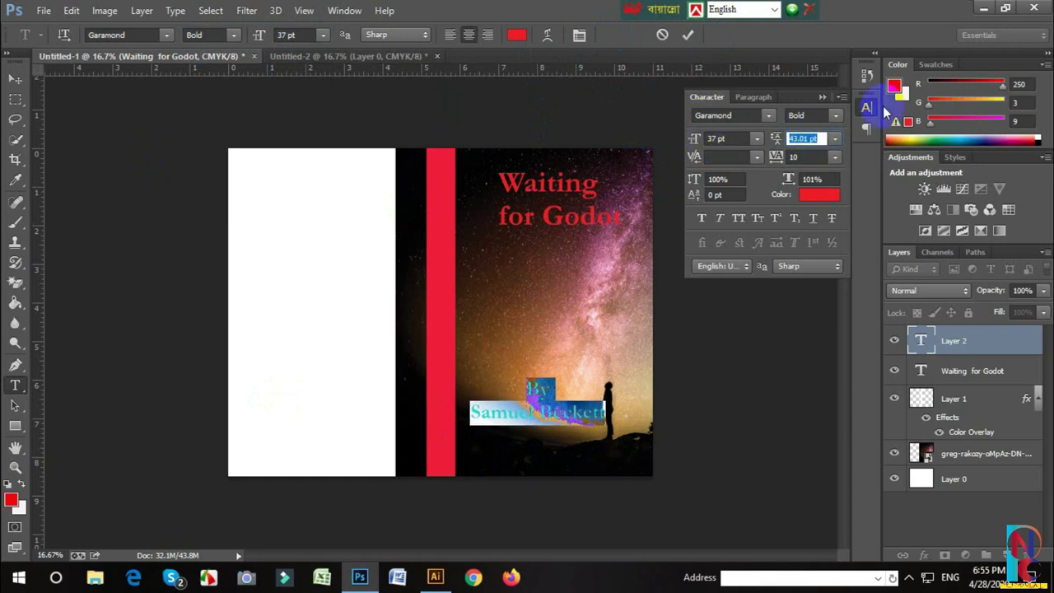
left_click(822, 97)
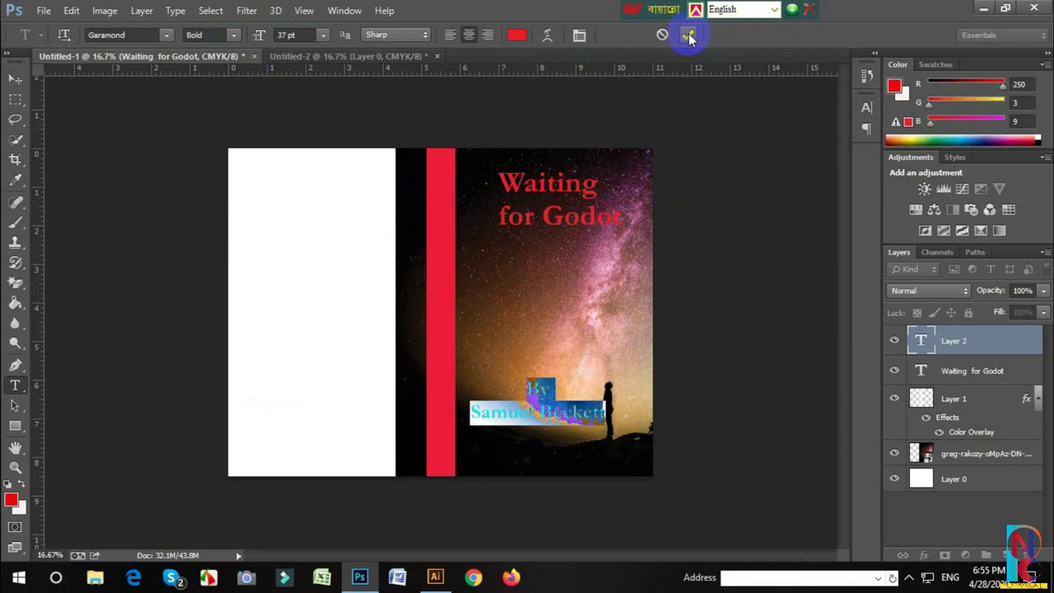
left_click(688, 34)
Move the 'By Samuel Beckett' credit down and right and recolour it near-white
left_click(15, 82)
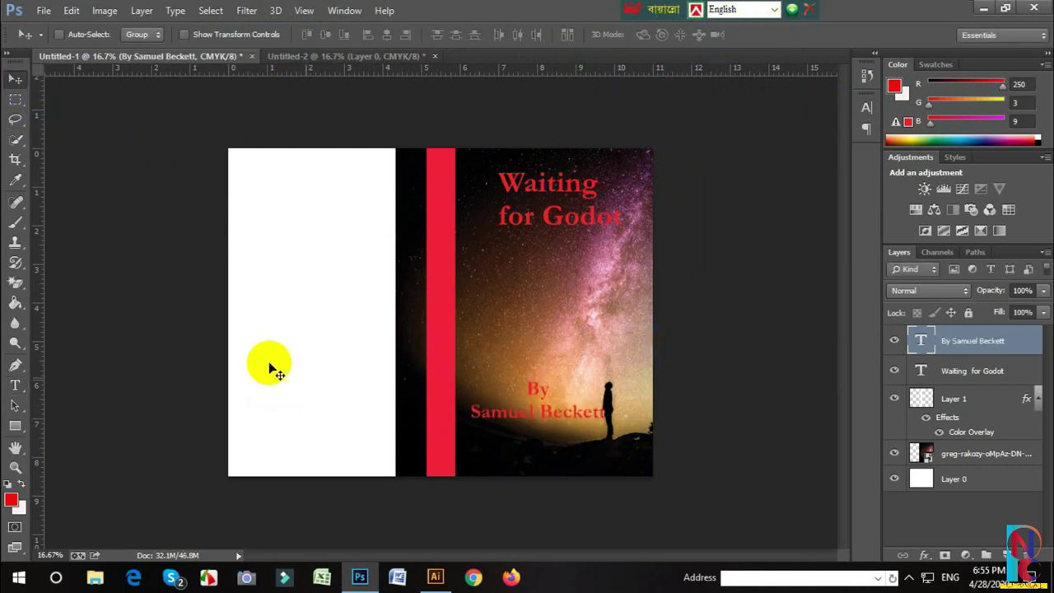
left_click_drag(537, 413, 553, 433)
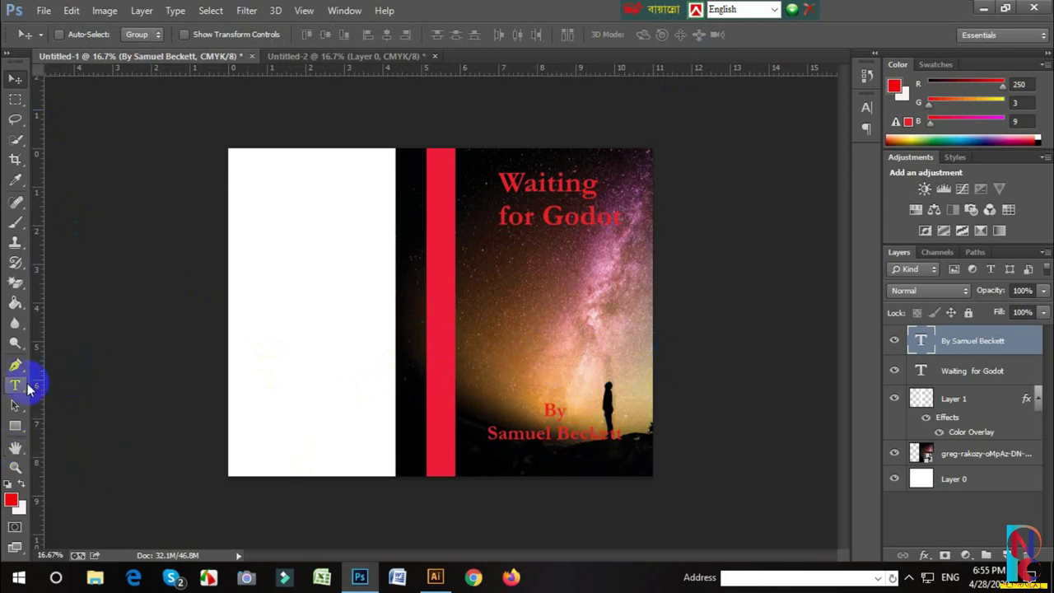
left_click(15, 384)
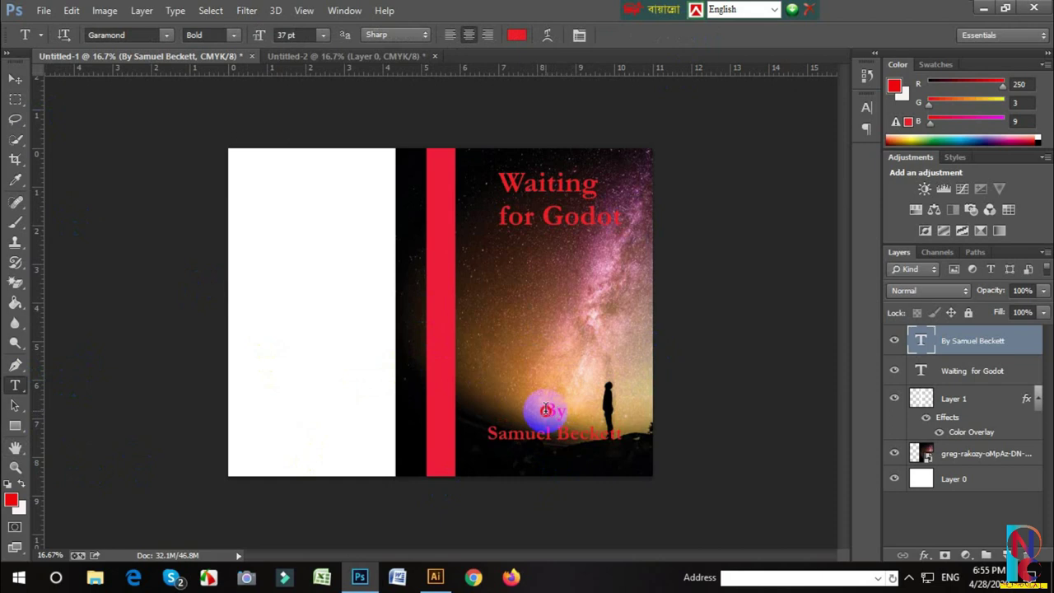
left_click_drag(546, 409, 662, 442)
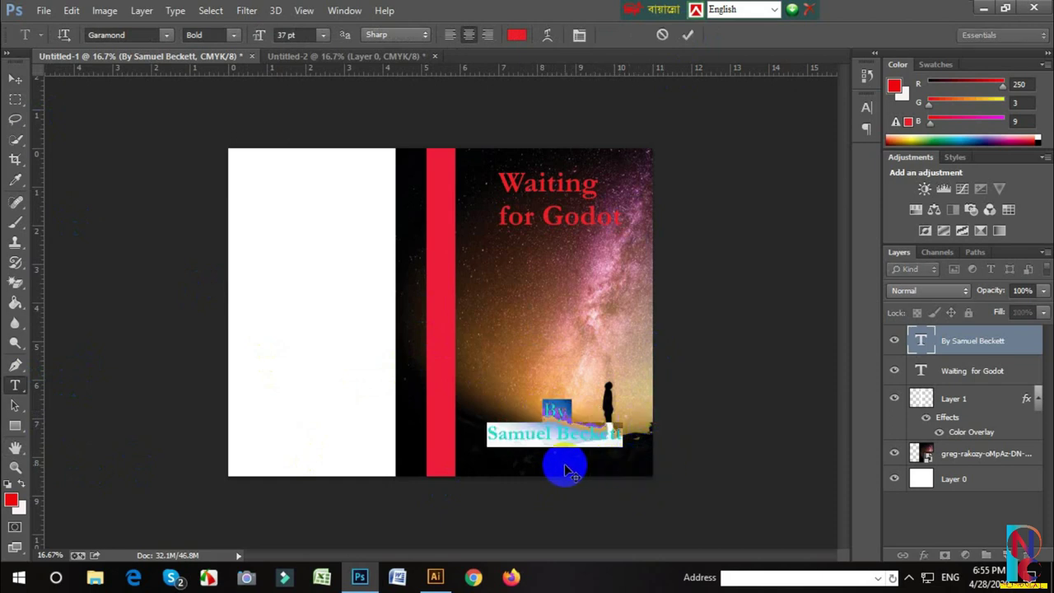
left_click(519, 35)
left_click(567, 364)
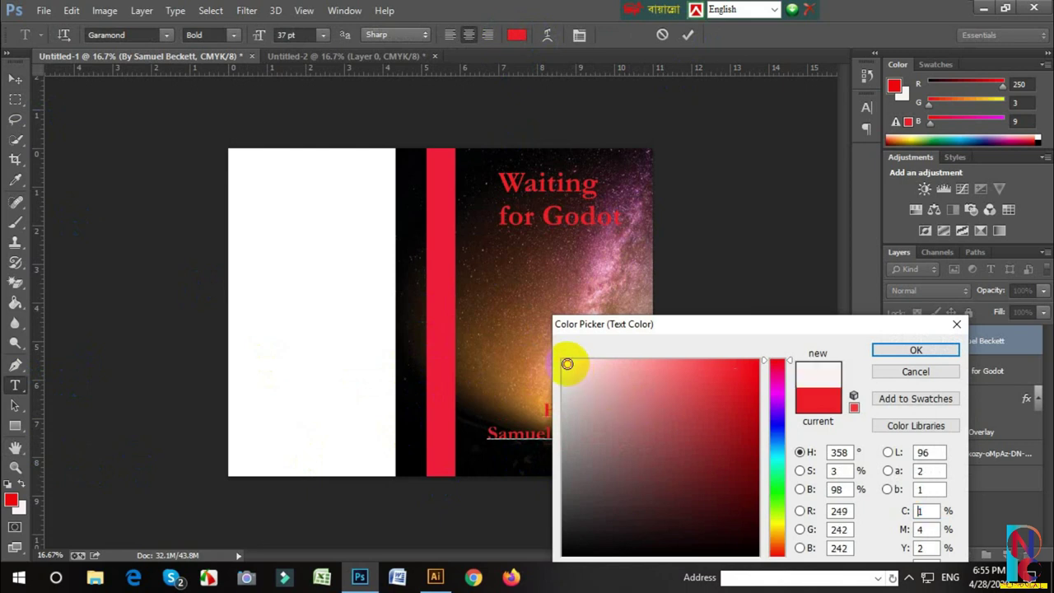
left_click(915, 351)
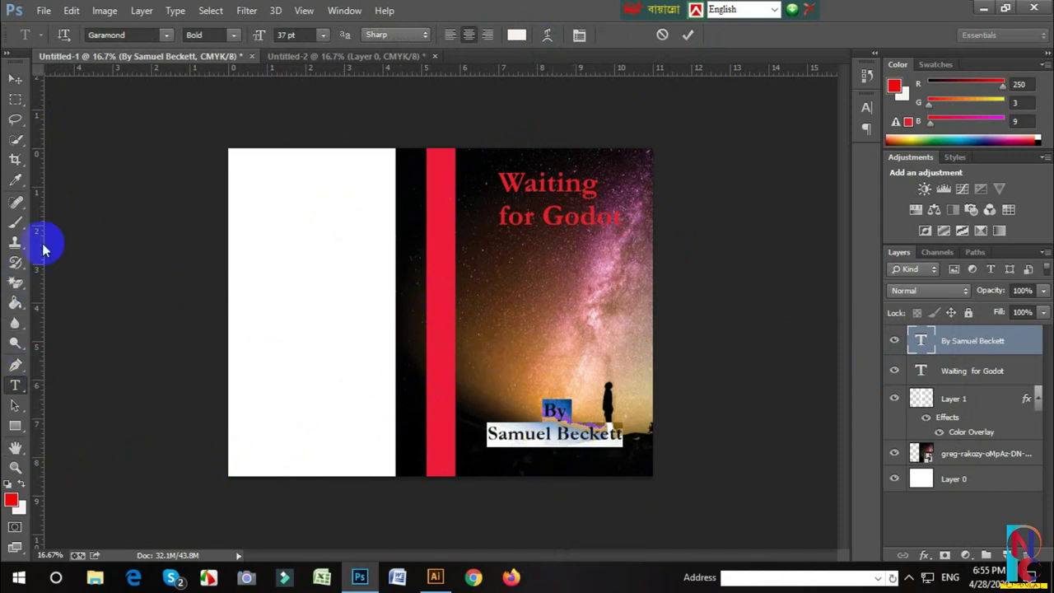
left_click(687, 36)
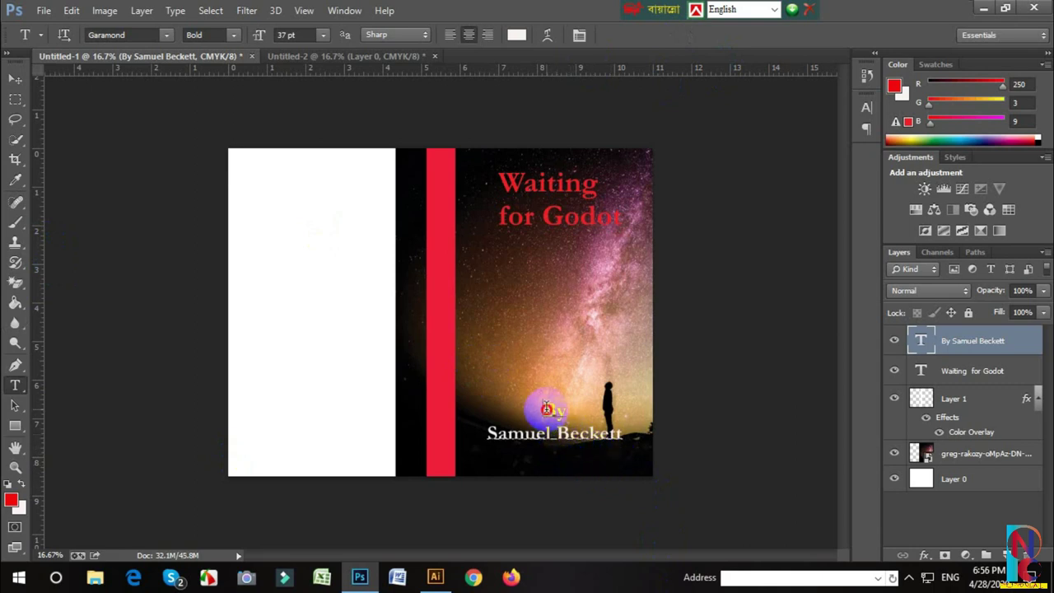
Position the credit low on the front cover beside the figure with Shift-arrow nudges
left_click(15, 79)
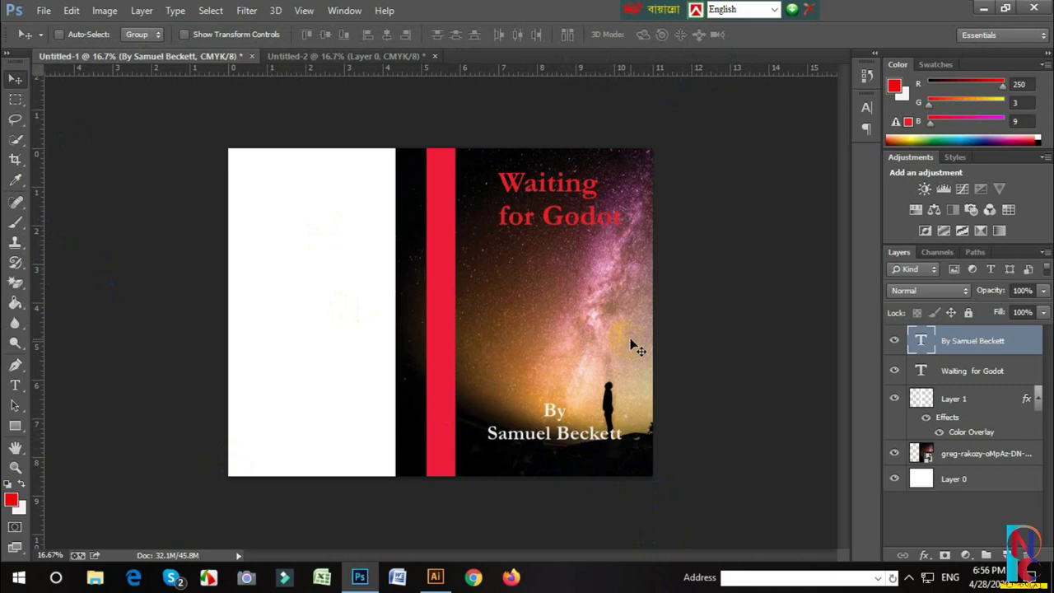
left_click_drag(638, 350, 679, 425)
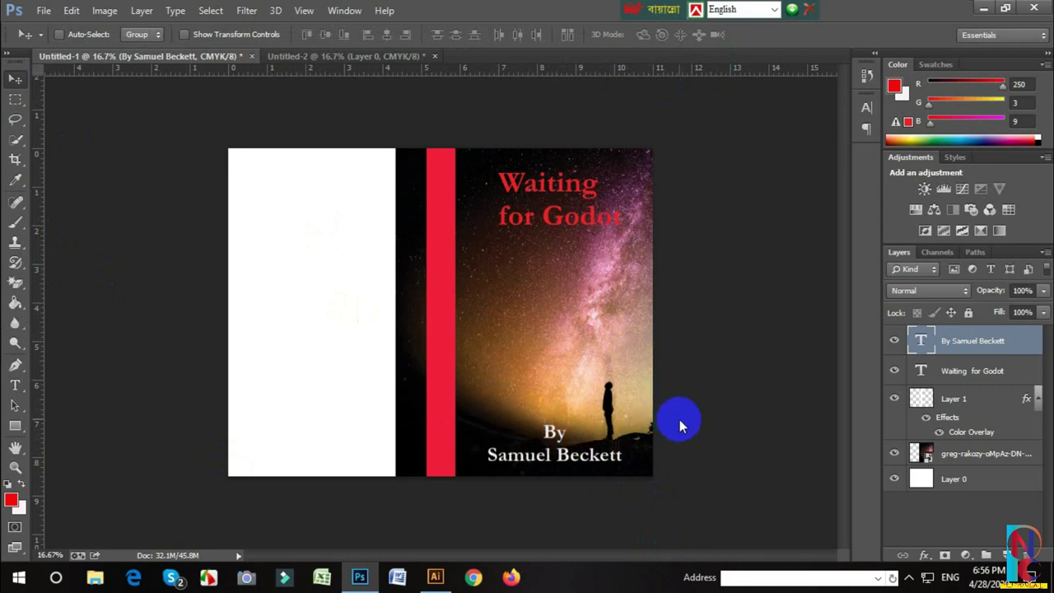
key("shift+Up")
key("shift+Up")
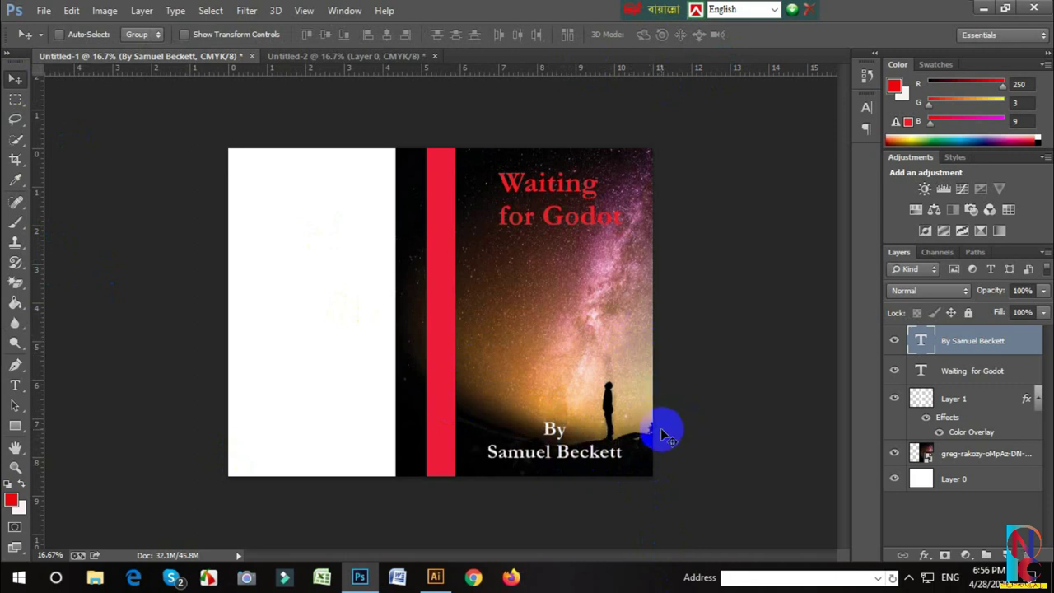
key("shift+Up")
key("shift+Up")
key("shift+Up")
key("shift+Up")
key("shift+Up")
key("shift+Up")
key("shift+Up")
key("shift+Up")
key("shift+Up")
key("shift+Up")
key("shift+Up")
key("shift+Up")
key("shift+Up")
key("shift+Up")
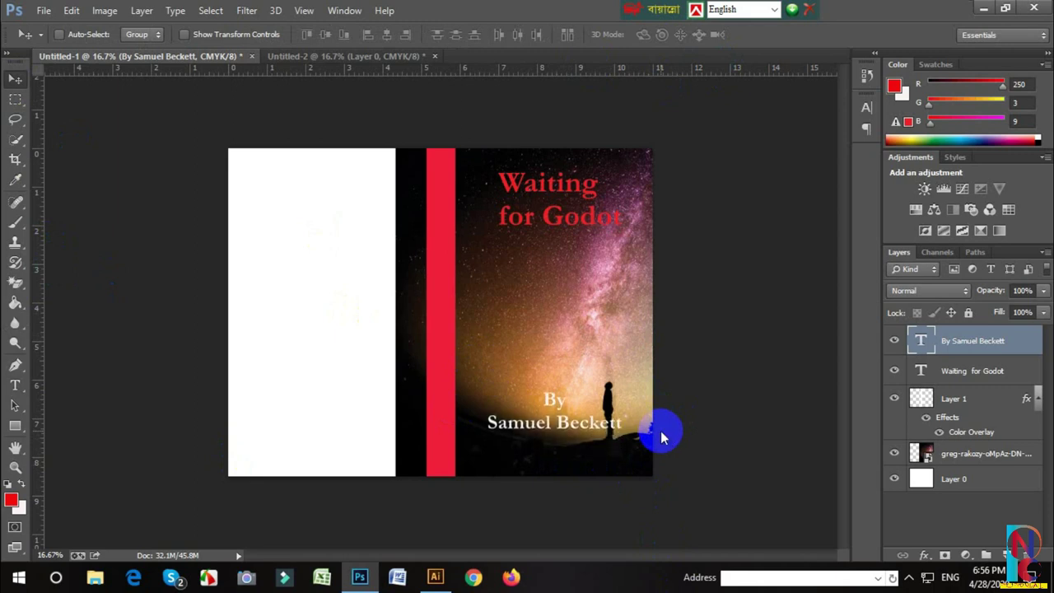
key("shift+Down")
key("shift+Down")
key("shift+Down")
key("shift+Down")
key("shift+Down")
key("shift+Down")
key("shift+Down")
key("shift+Down")
key("shift+Down")
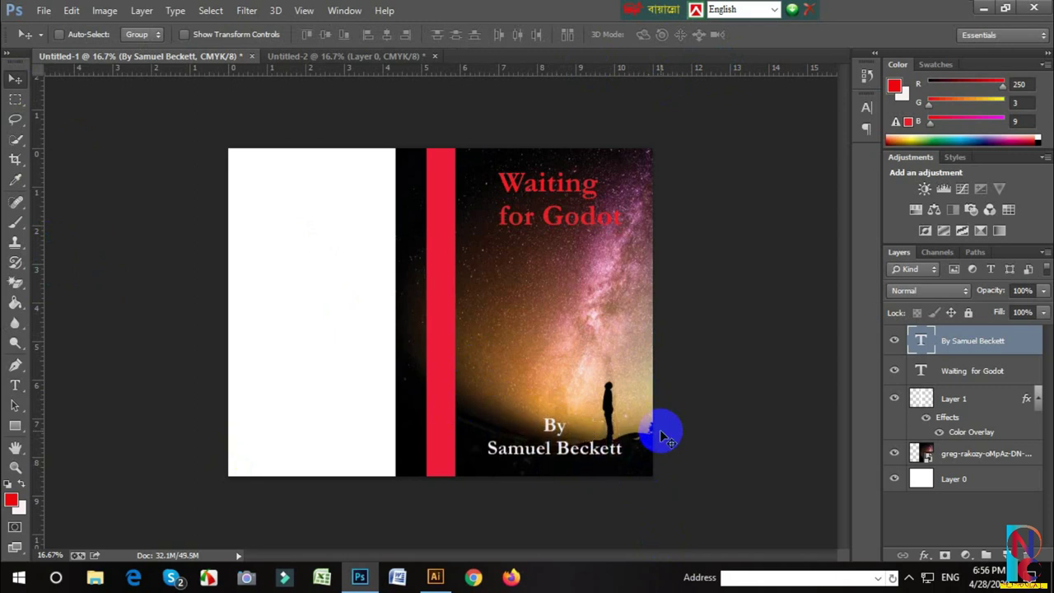
key("shift+Left")
key("shift+Left")
key("shift+Left")
key("shift+Left")
key("shift+Left")
key("shift+Left")
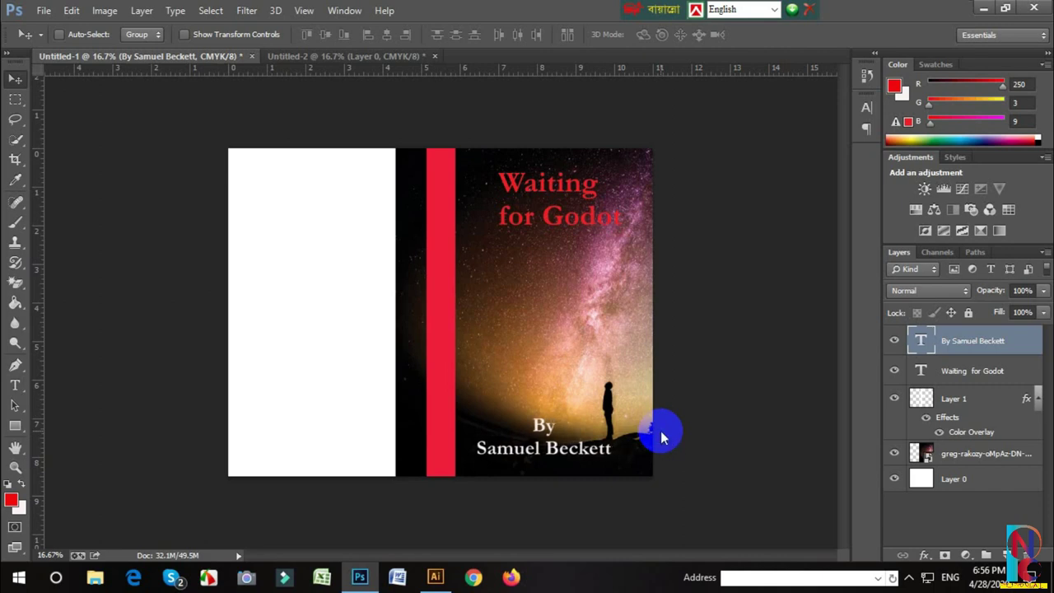
key("shift+Right")
key("shift+Right")
key("shift+Right")
key("shift+Right")
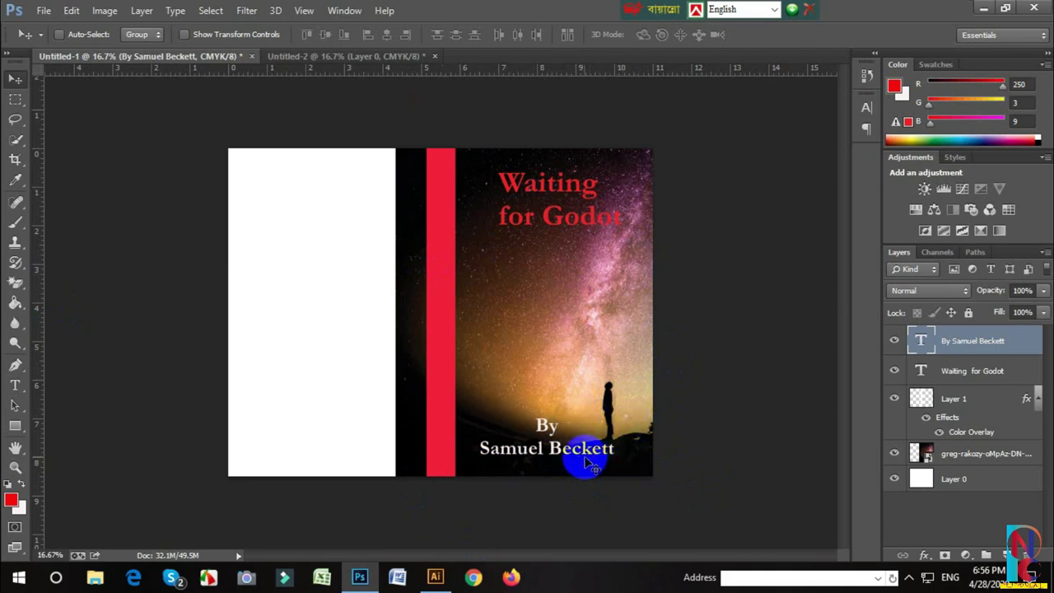
key("shift+Right")
key("shift+Right")
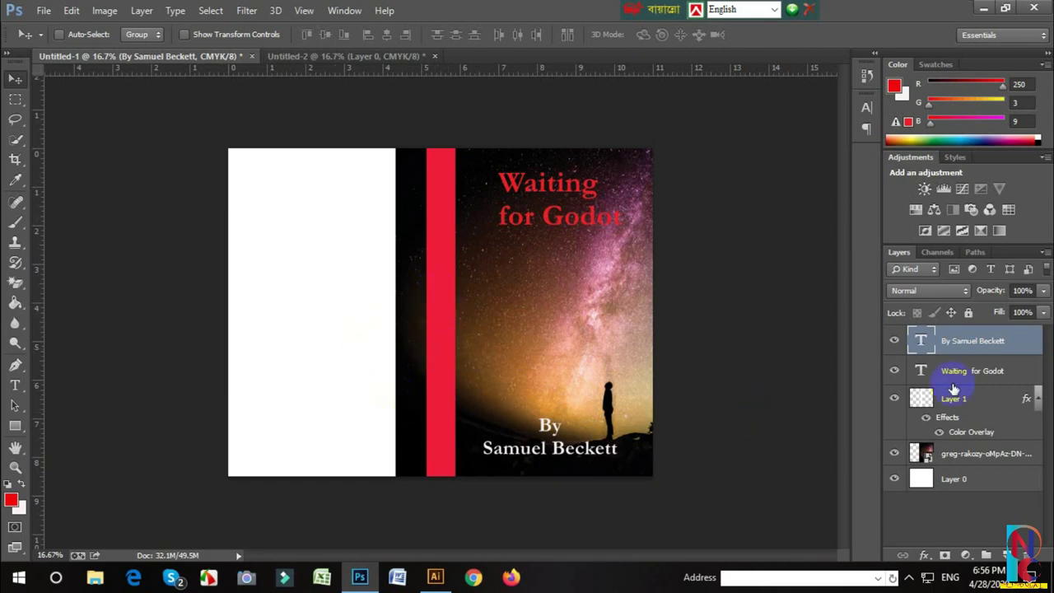
Group the title, author credit, red strip and starry photo layers as 'Front part'
left_click(980, 350)
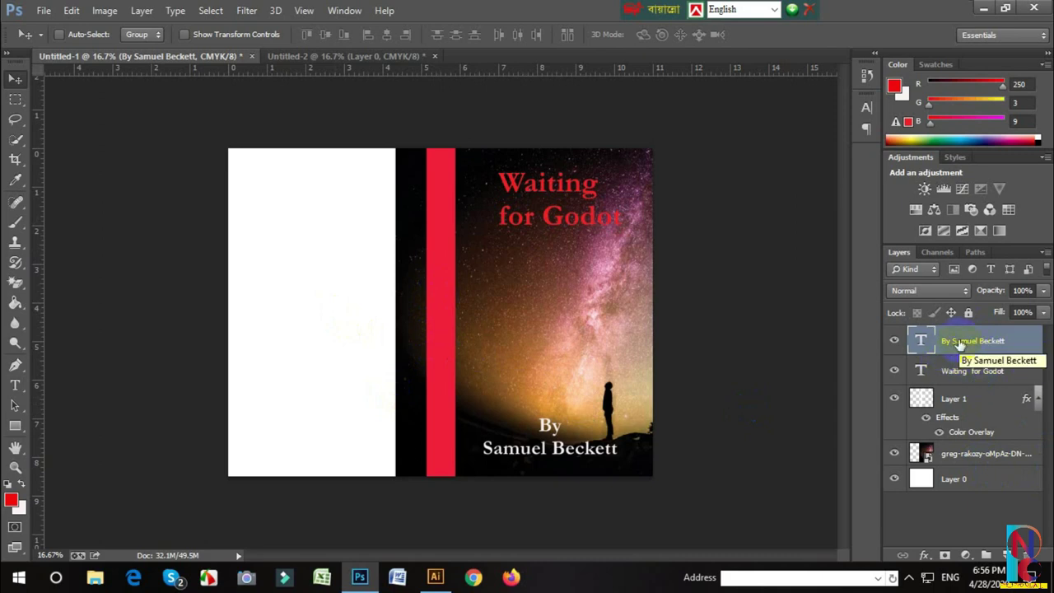
left_click(974, 454, "shift")
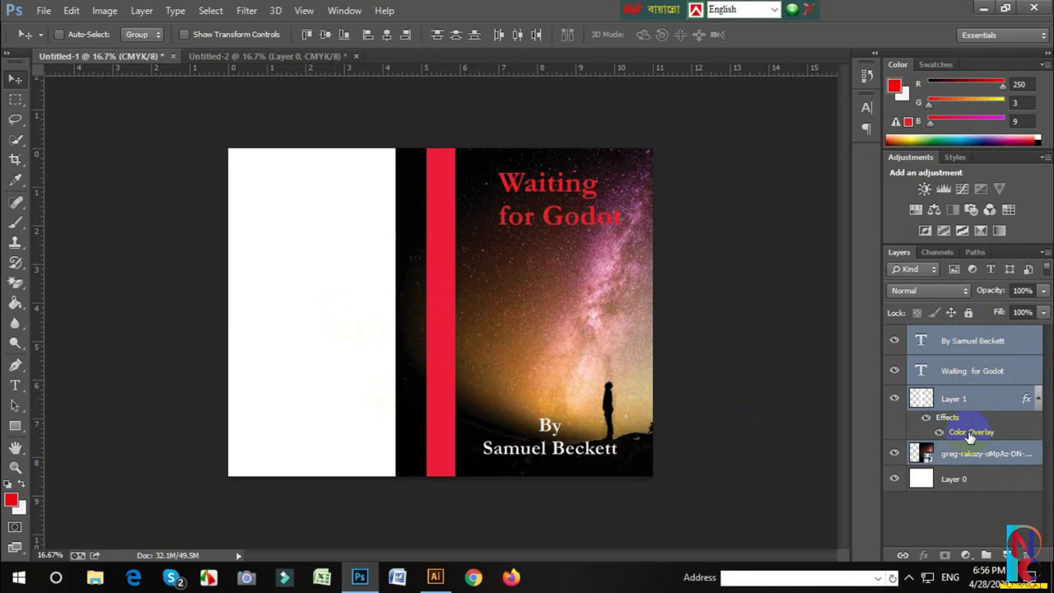
key("ctrl+g")
double_click(953, 335)
type("Front part")
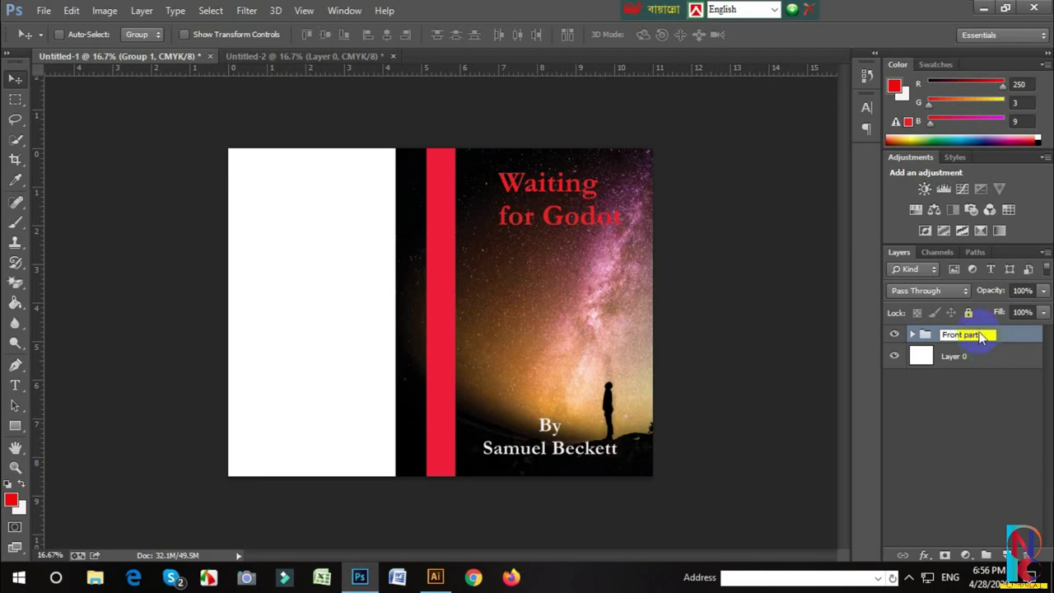
left_click(1011, 338)
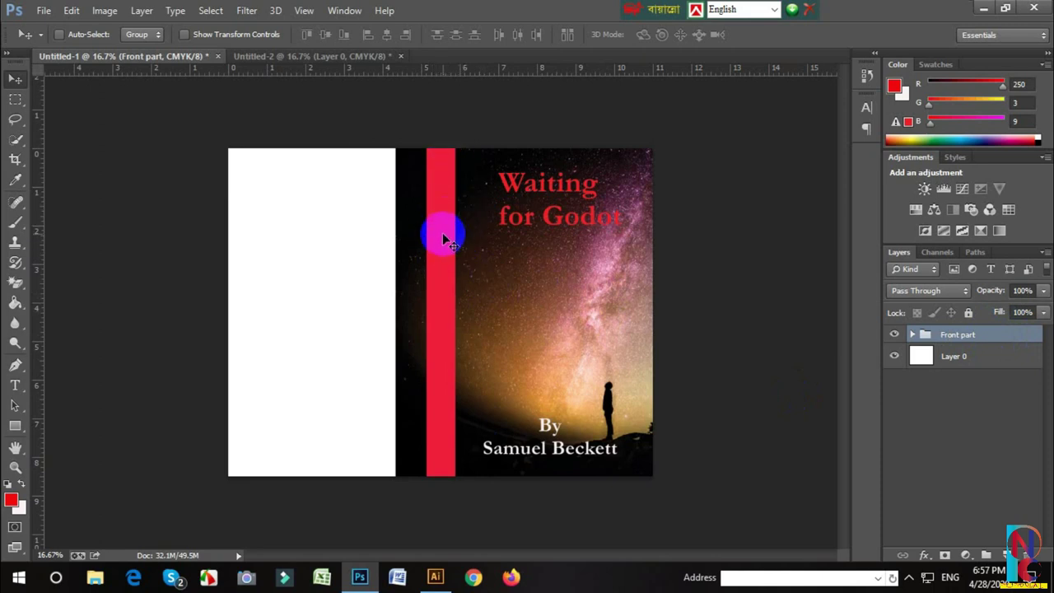
Undo the rename and move the red spine strip layer out of Group 1, above it
key("ctrl+z")
left_click(911, 334)
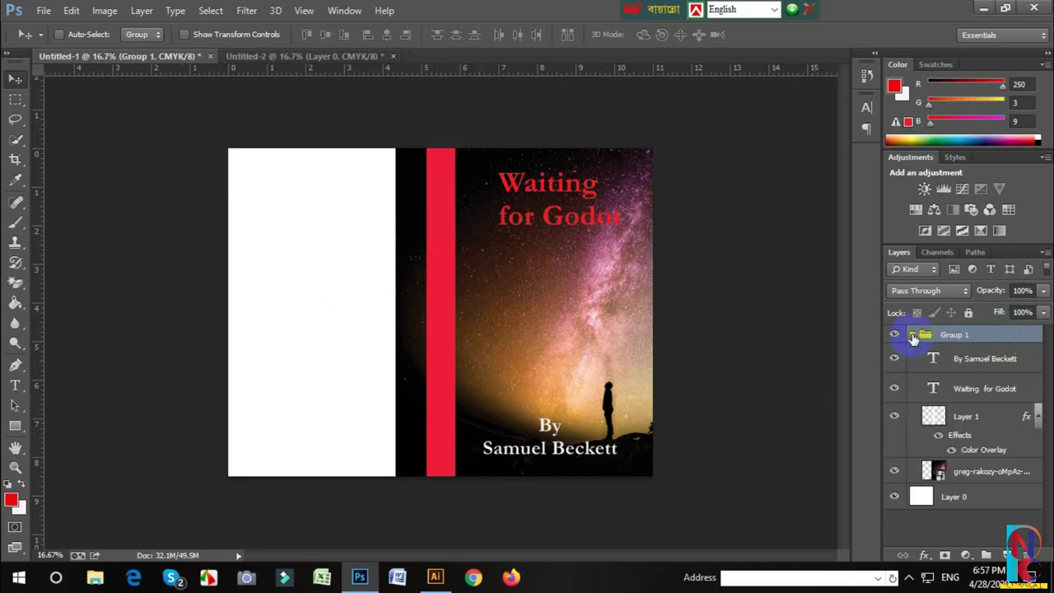
left_click(894, 417)
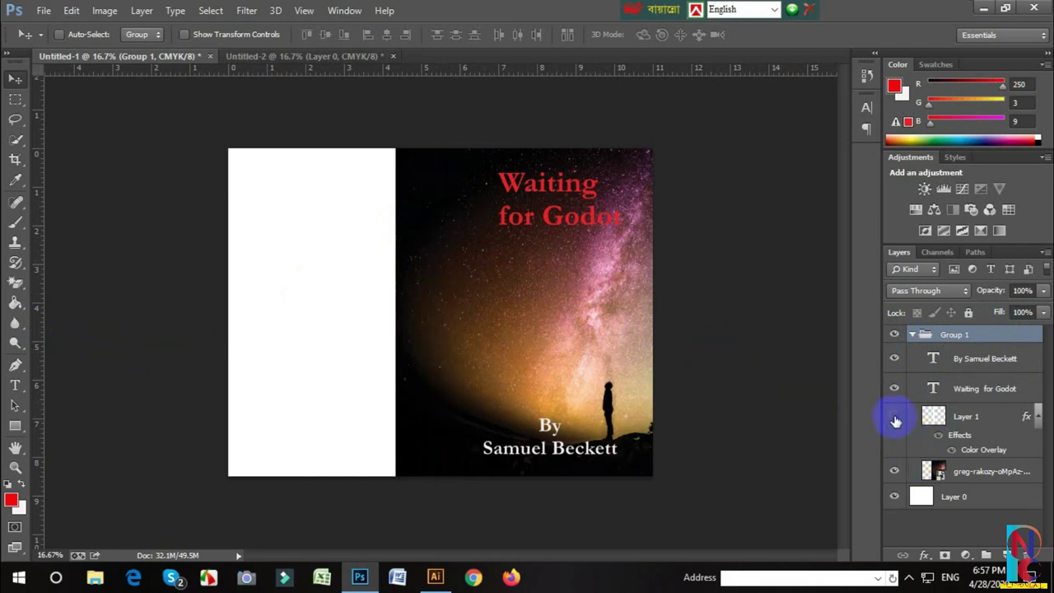
left_click(975, 420)
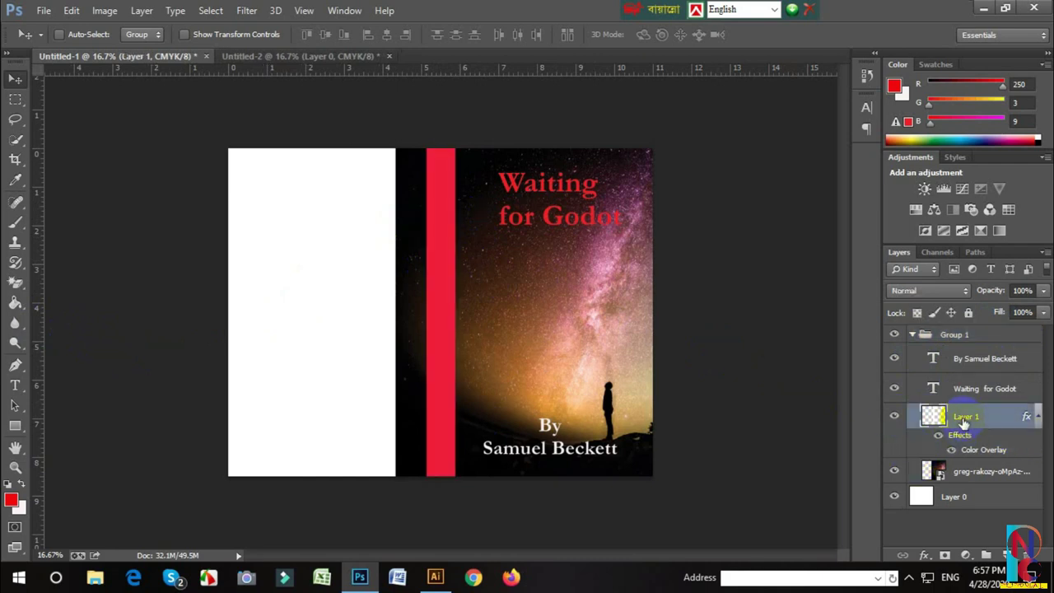
left_click_drag(965, 421, 944, 328)
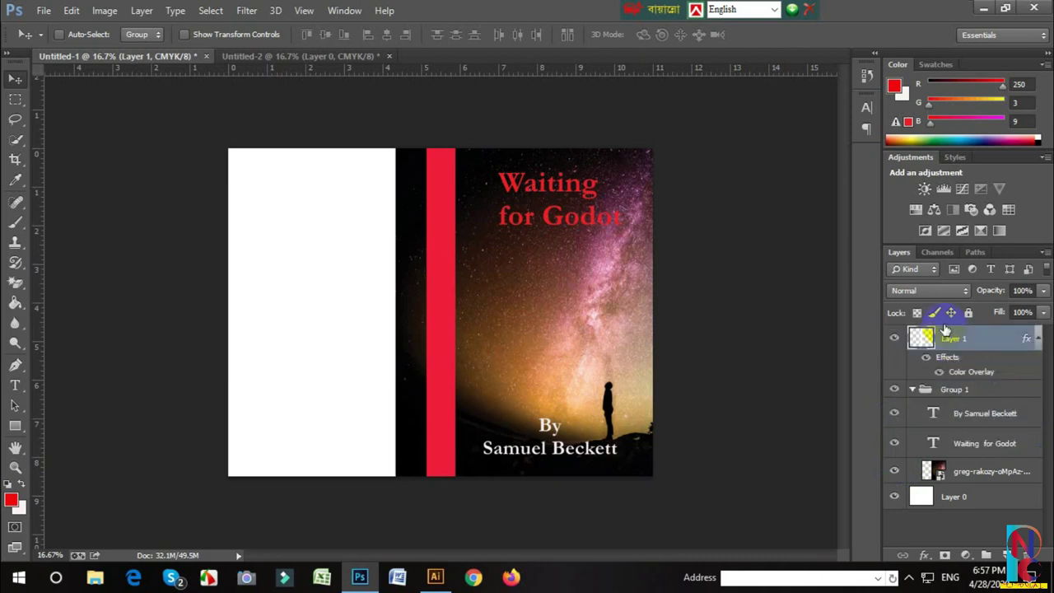
Collapse Group 1 and rename it 'Front part'
left_click(911, 390)
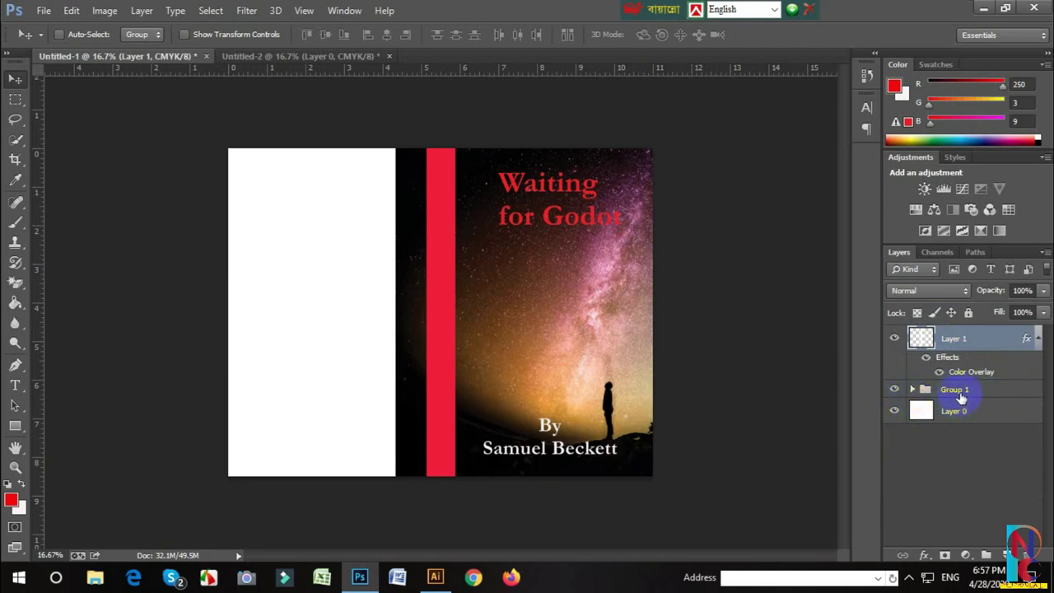
left_click(896, 338)
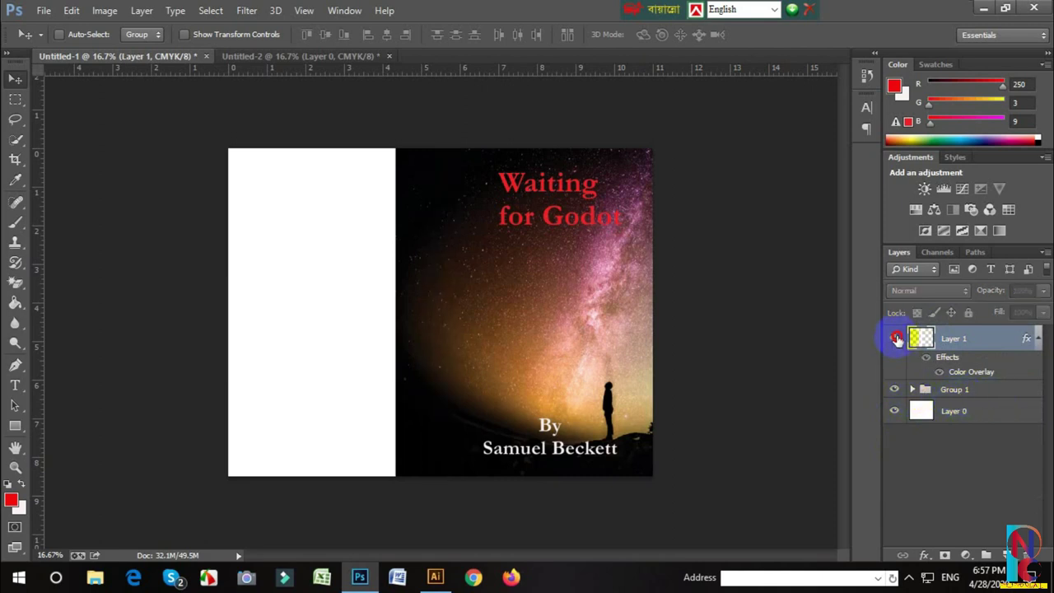
left_click(963, 391)
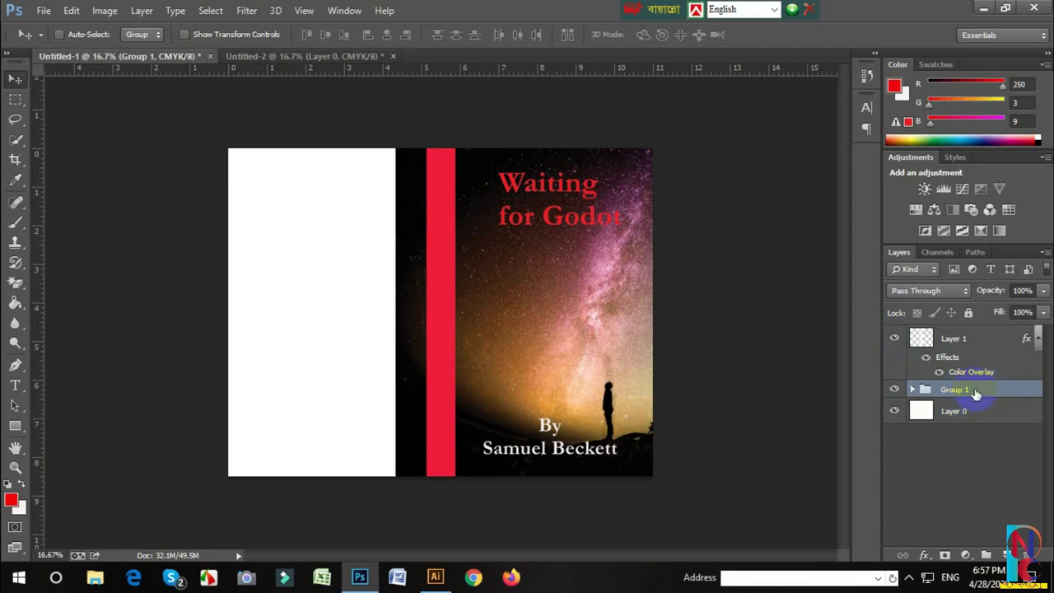
double_click(965, 392)
type("Front part")
key("Return")
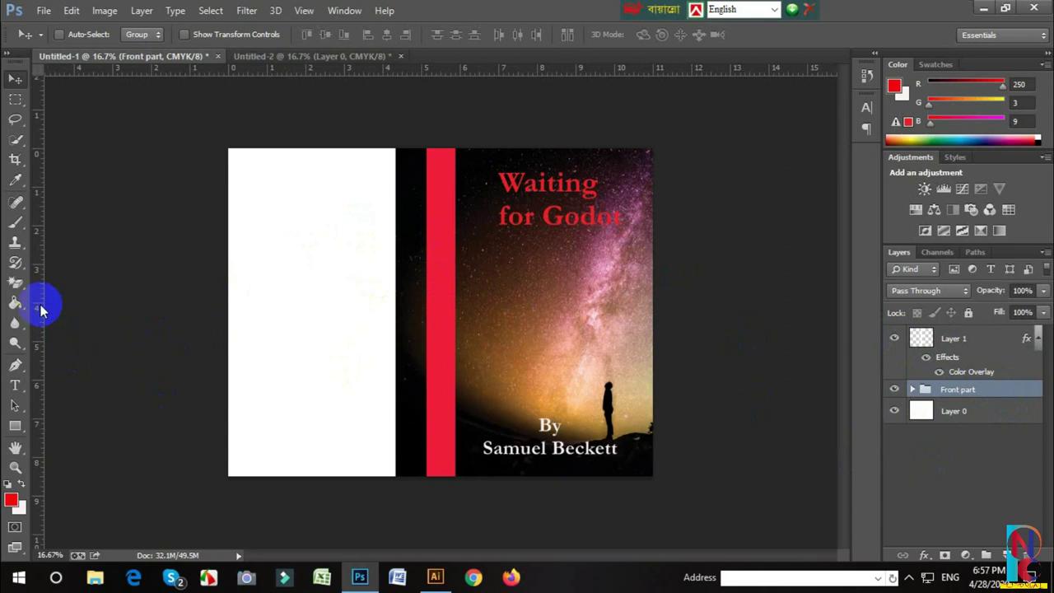
Place a vertical guide on the spine's left edge, around 5.0 in
left_click_drag(40, 313, 428, 326)
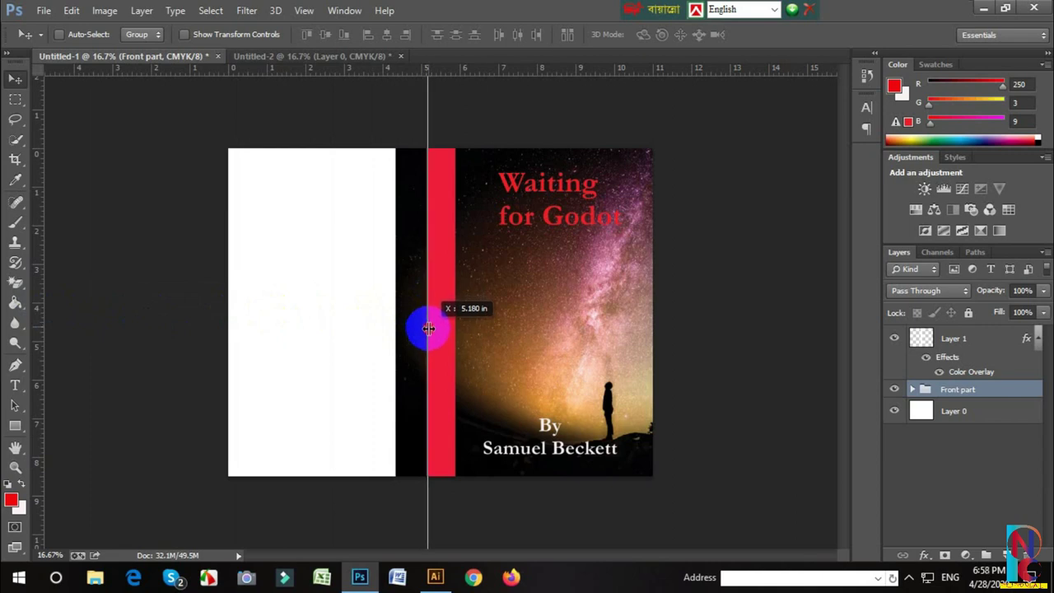
left_click_drag(428, 326, 425, 325)
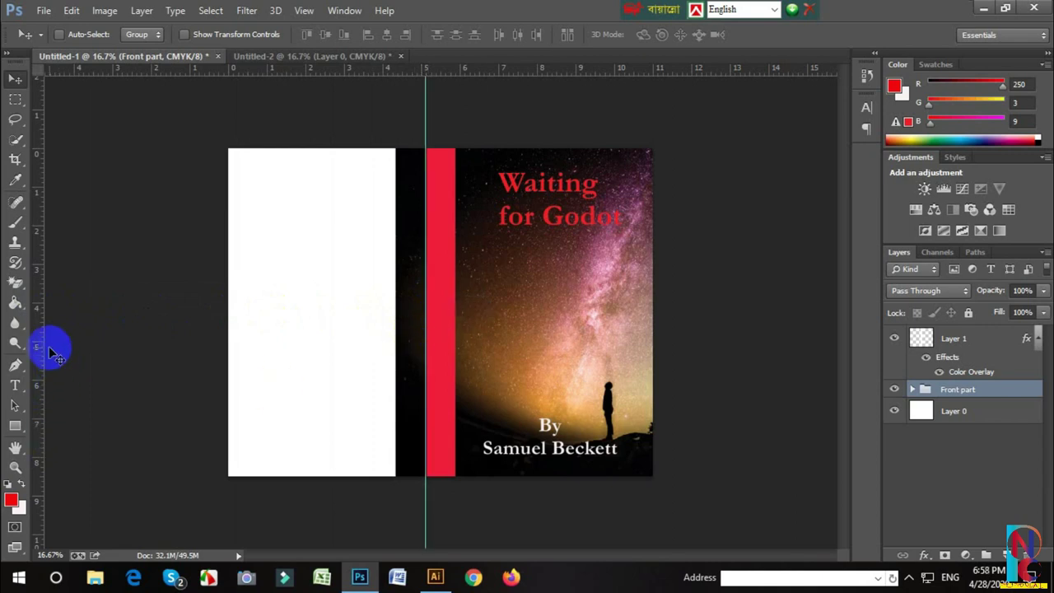
left_click_drag(49, 354, 298, 394)
key("ctrl+z")
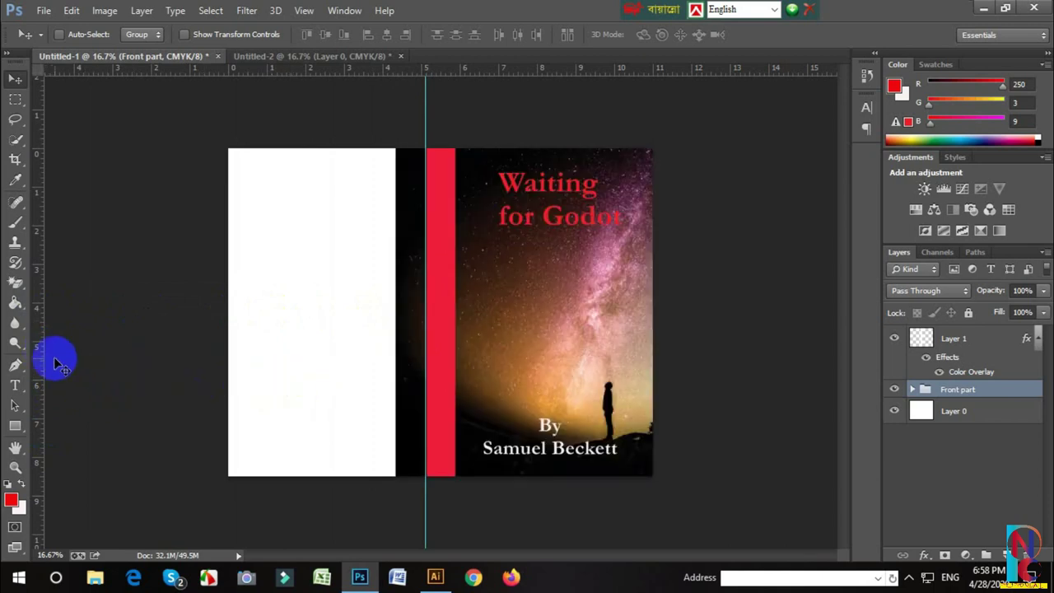
Add a second vertical guide at the spine's right edge (about 5.86 in) and set the left one to 5.000 in
left_click_drag(40, 354, 456, 394)
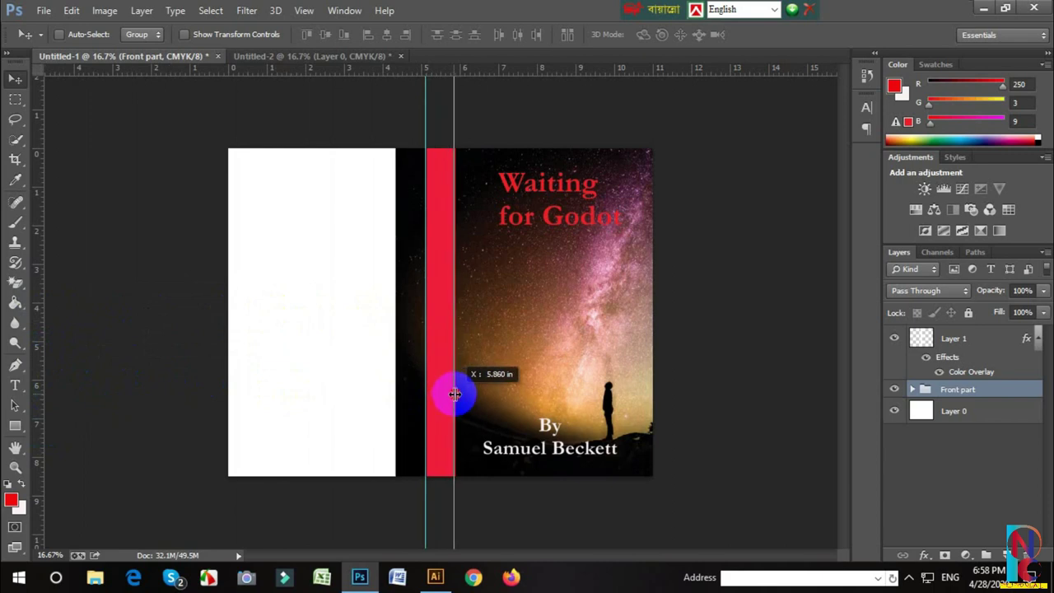
left_click_drag(456, 394, 453, 394)
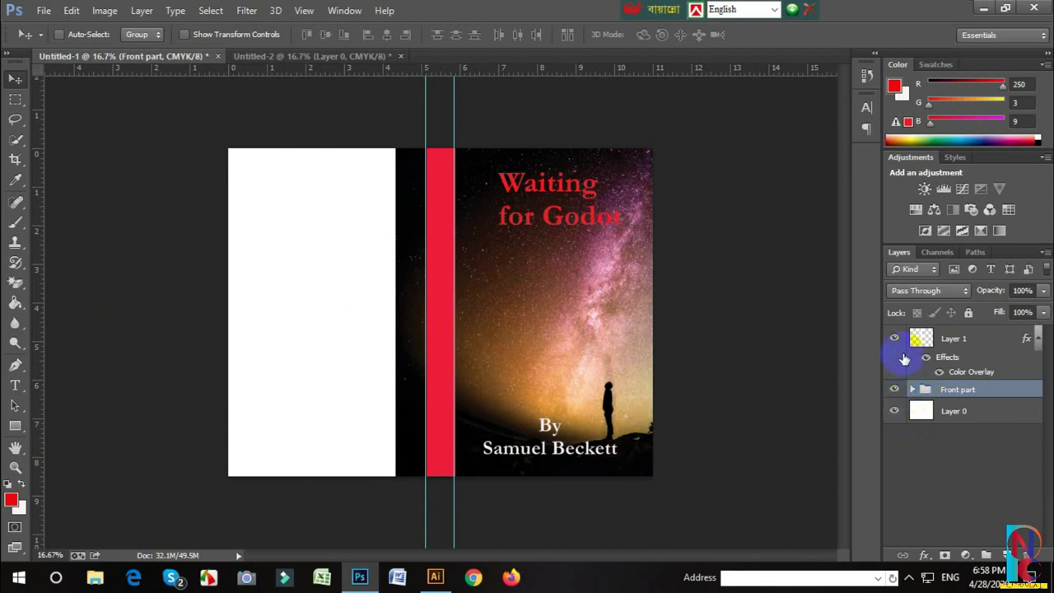
left_click(894, 339)
left_click(895, 340)
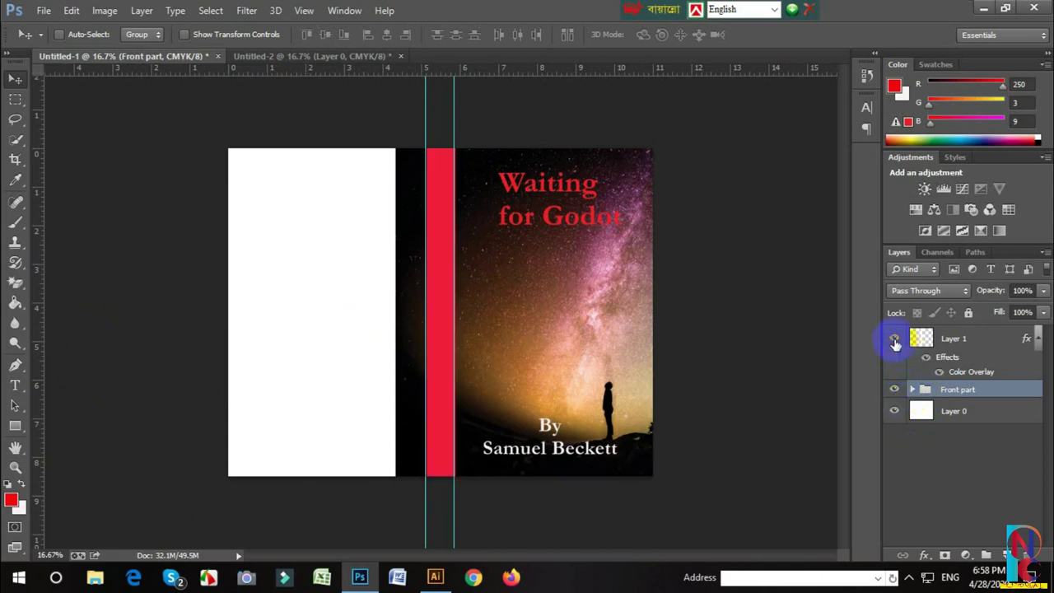
left_click(894, 340)
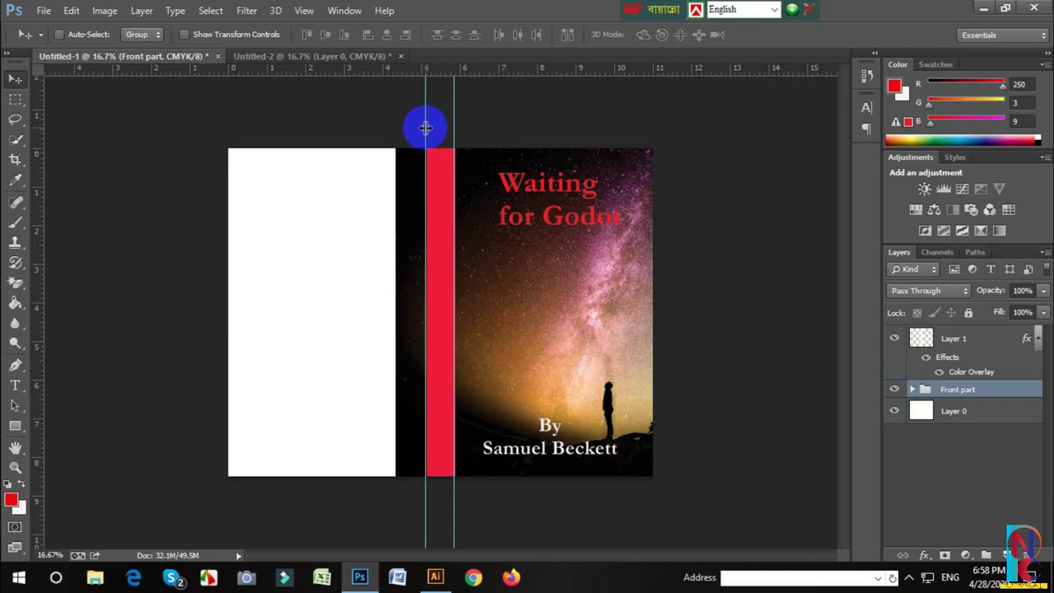
left_click_drag(422, 130, 426, 134)
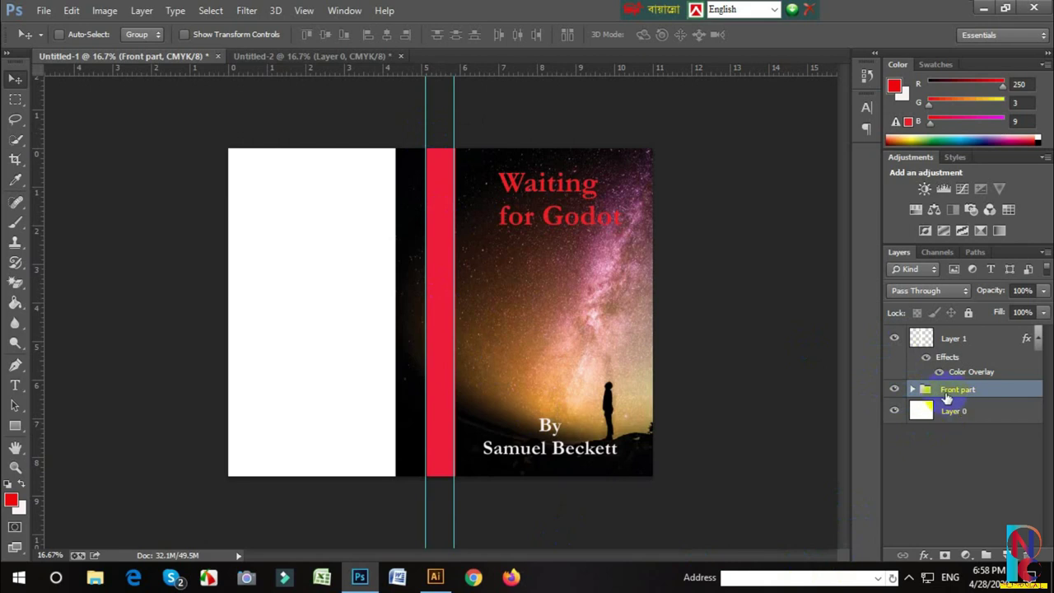
Delete the red spine strip layer, leaving the Front part group above Layer 0
key("Delete")
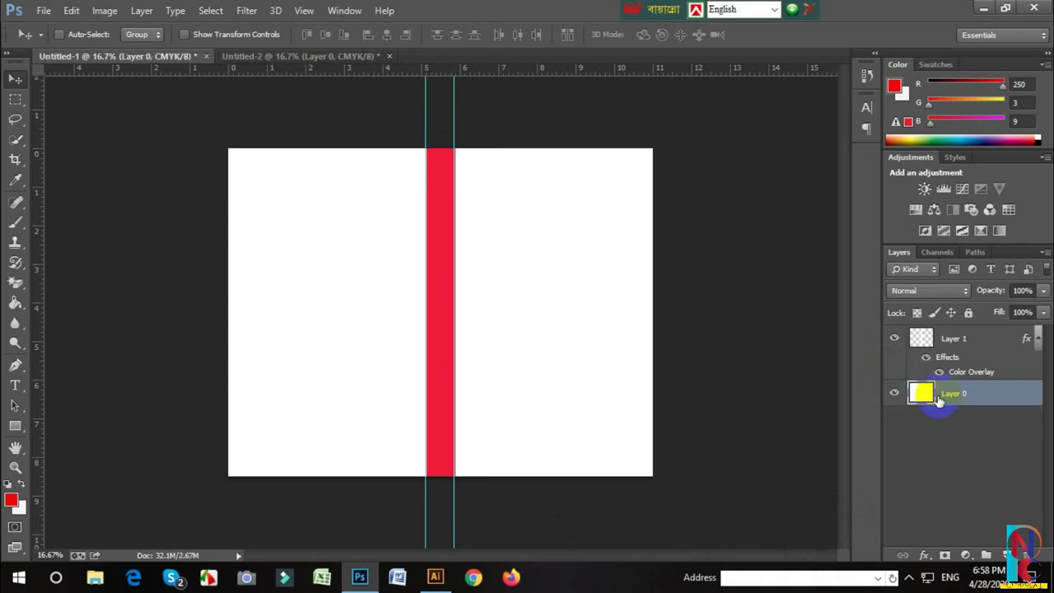
key("ctrl+z")
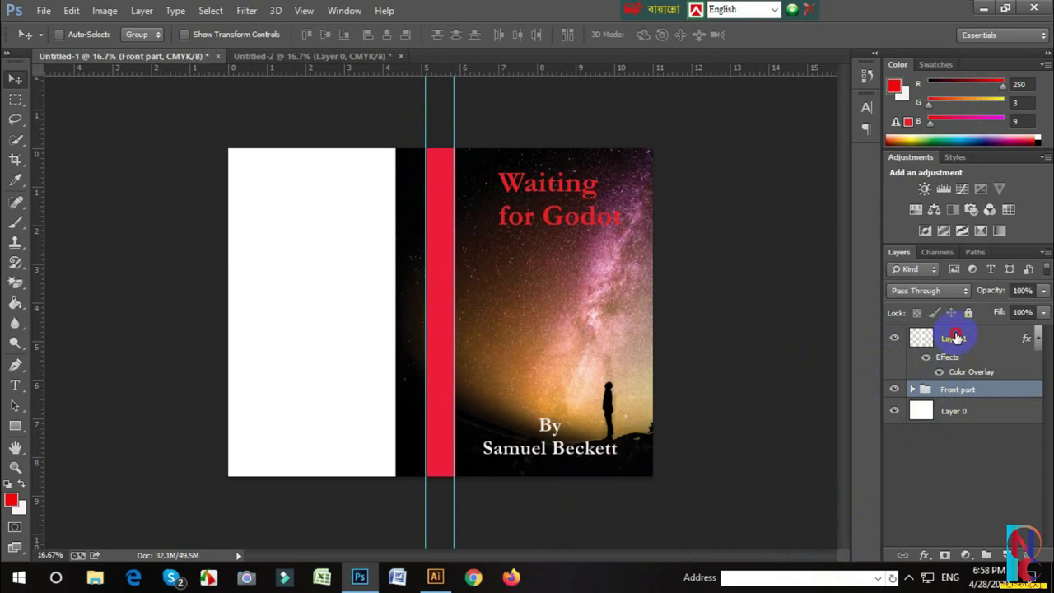
left_click(953, 337)
left_click(893, 339)
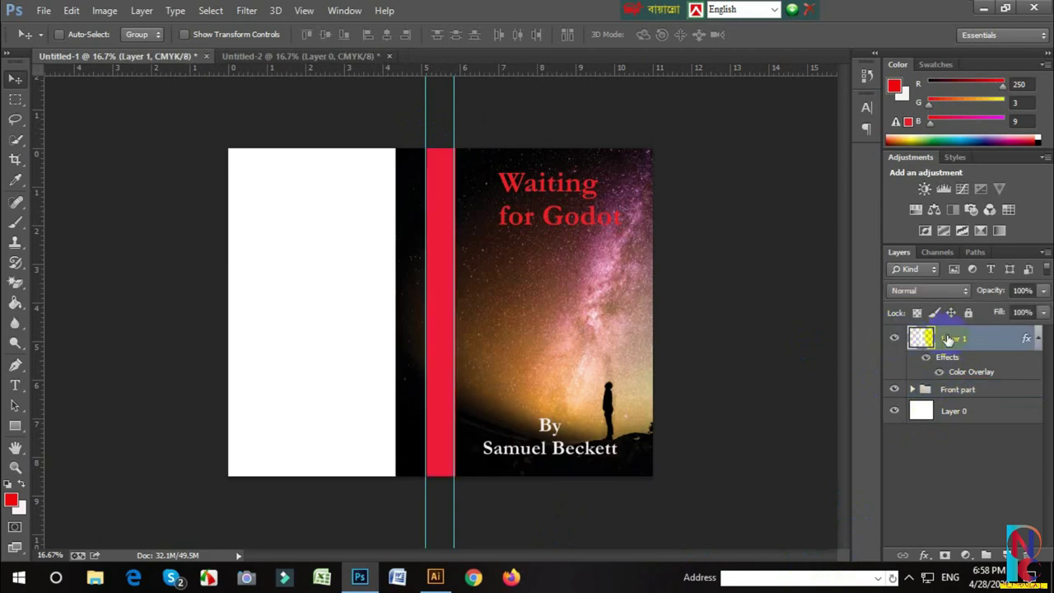
key("Delete")
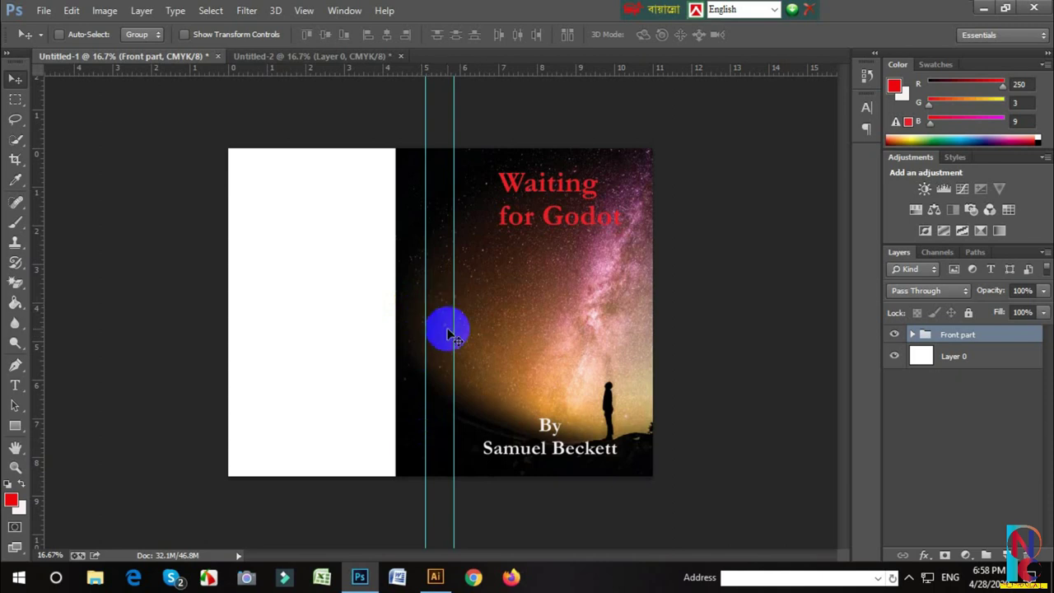
key("u")
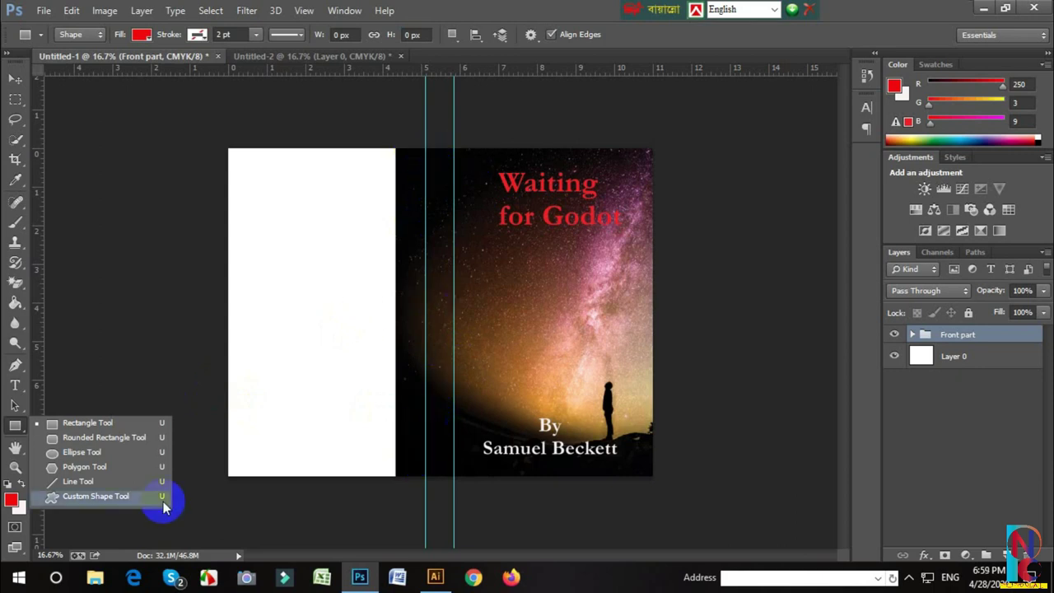
left_click(15, 426)
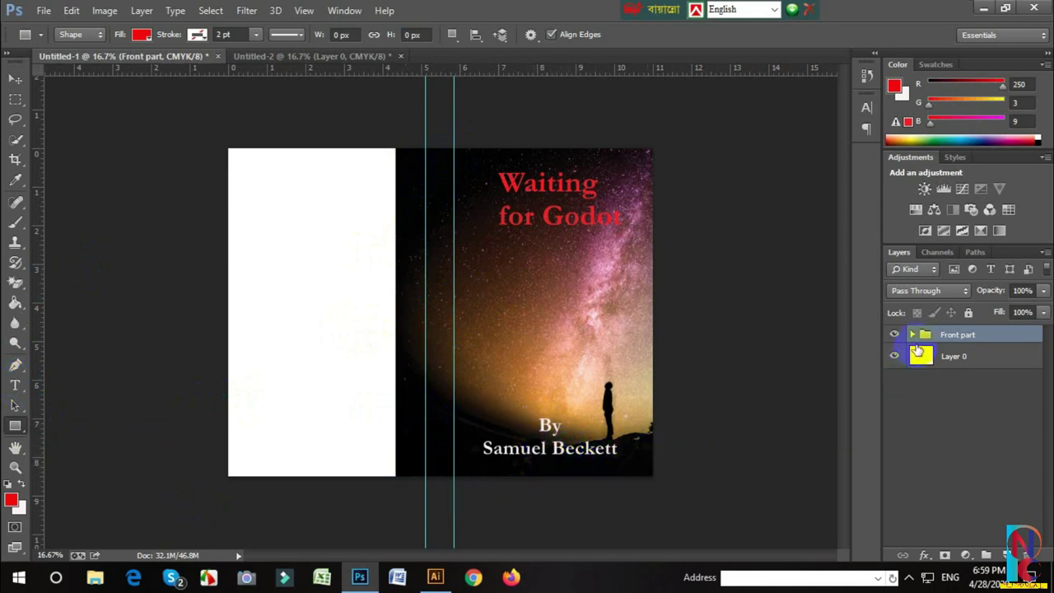
Duplicate the 'By Samuel Beckett' layer and place the copy above the Front part group
left_click(914, 334)
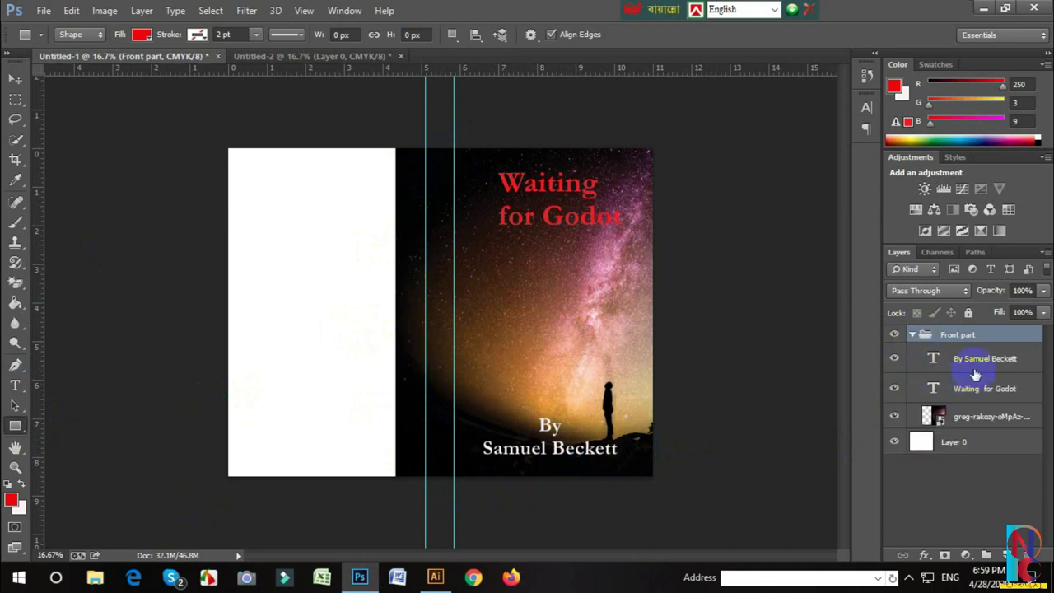
left_click(994, 359)
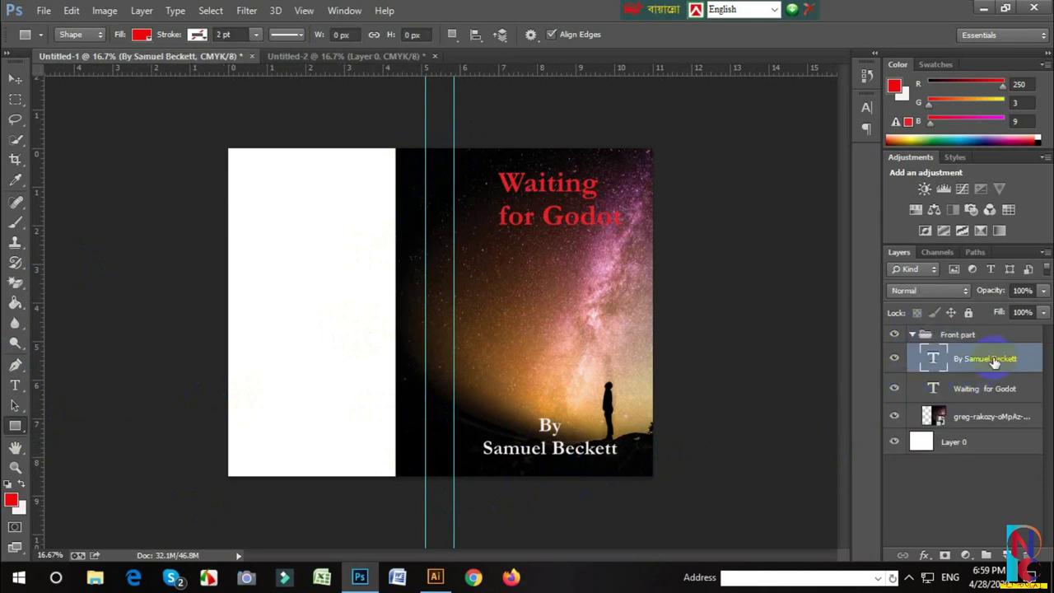
right_click(993, 360)
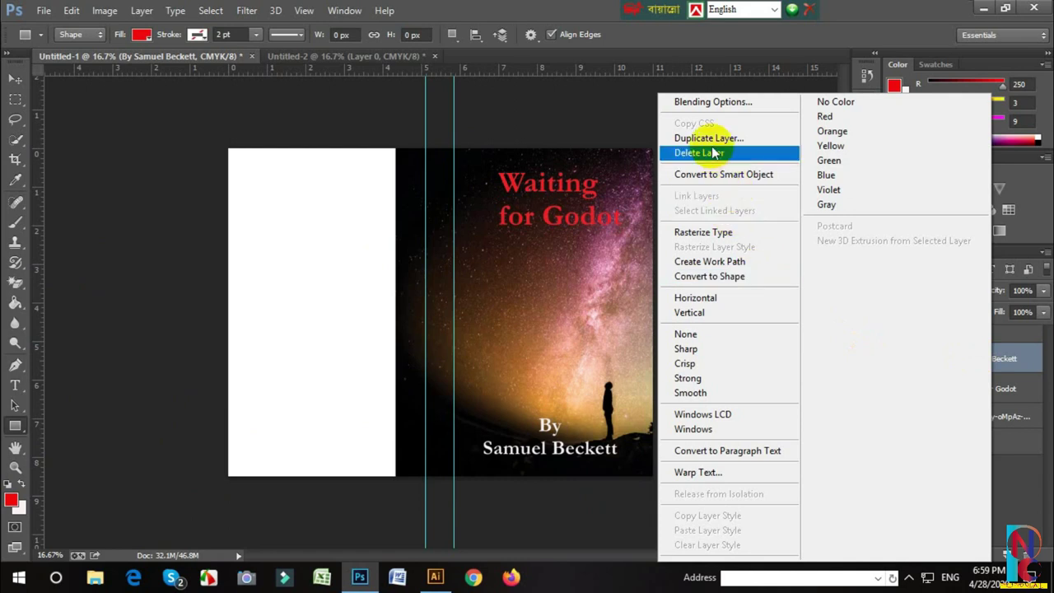
left_click(707, 137)
left_click(676, 172)
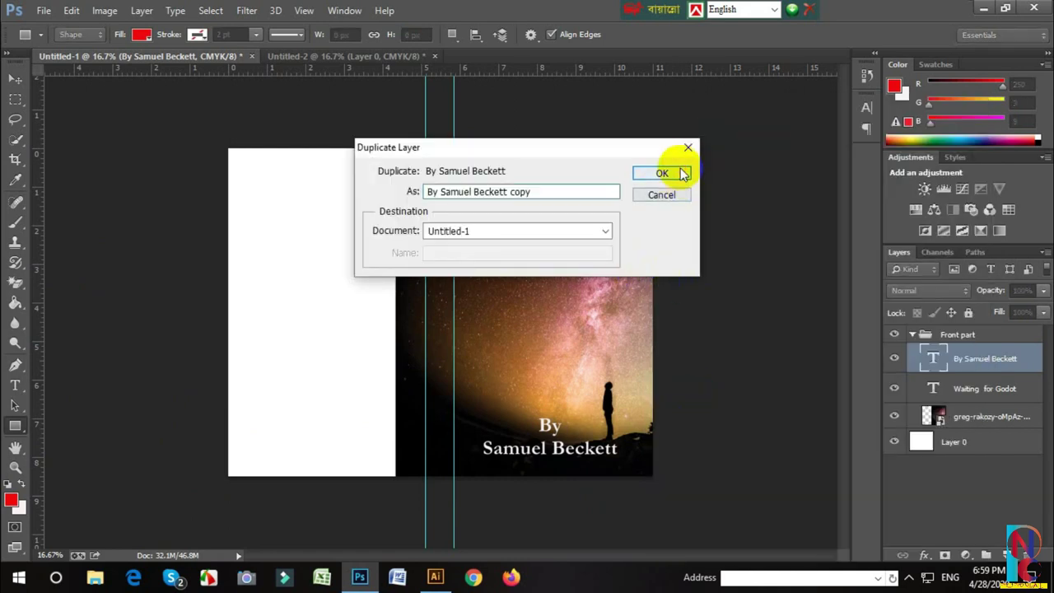
left_click_drag(969, 359, 943, 317)
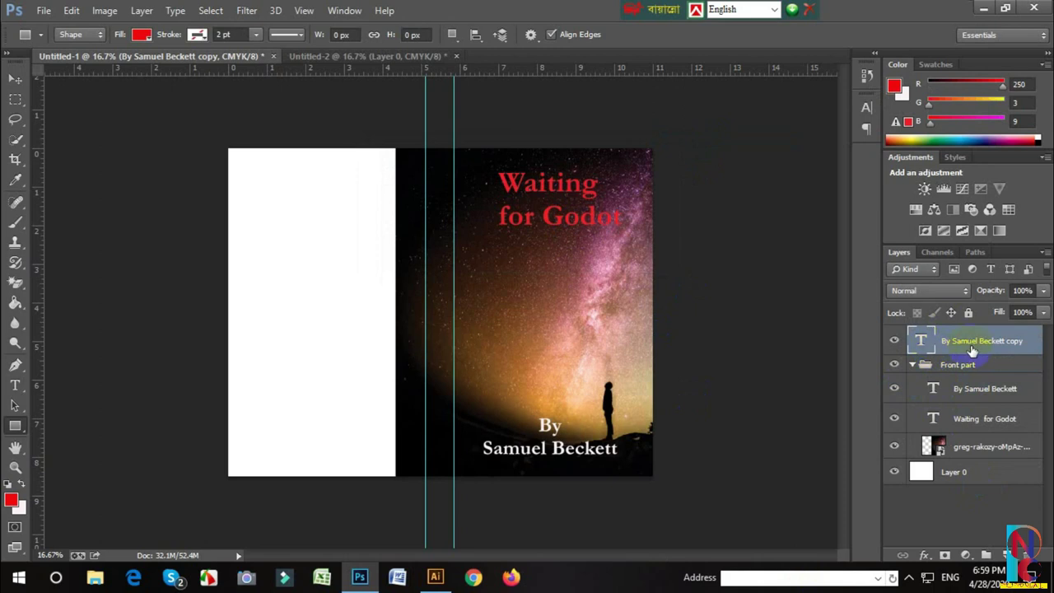
Move the credit copy above the original and join 'By Samuel Beckett' onto one line
left_click(16, 79)
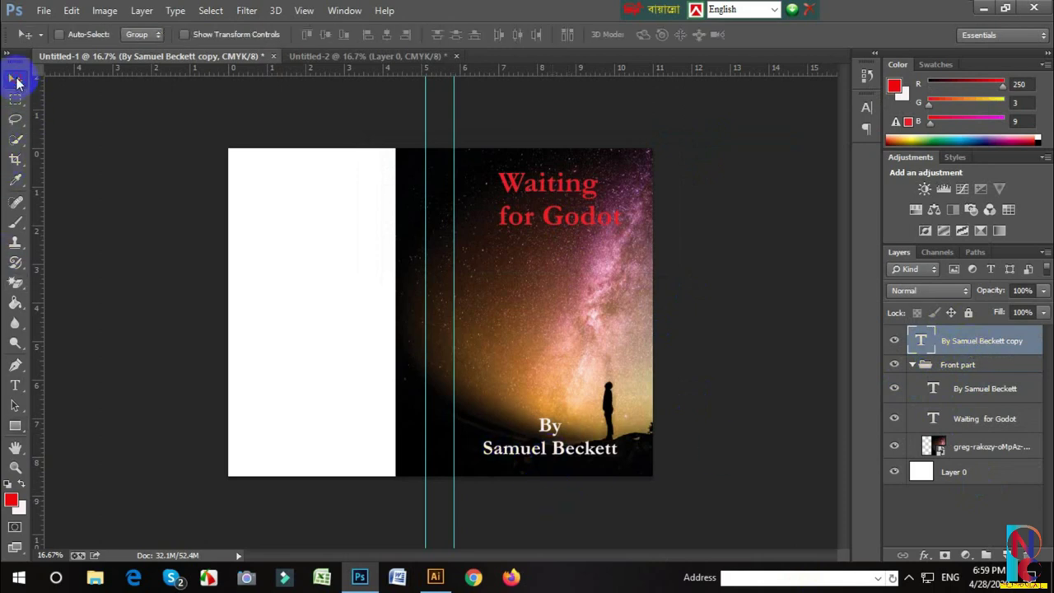
mouse_move(523, 457)
left_mouse_down()
mouse_move(512, 452)
mouse_move(514, 384)
left_mouse_up()
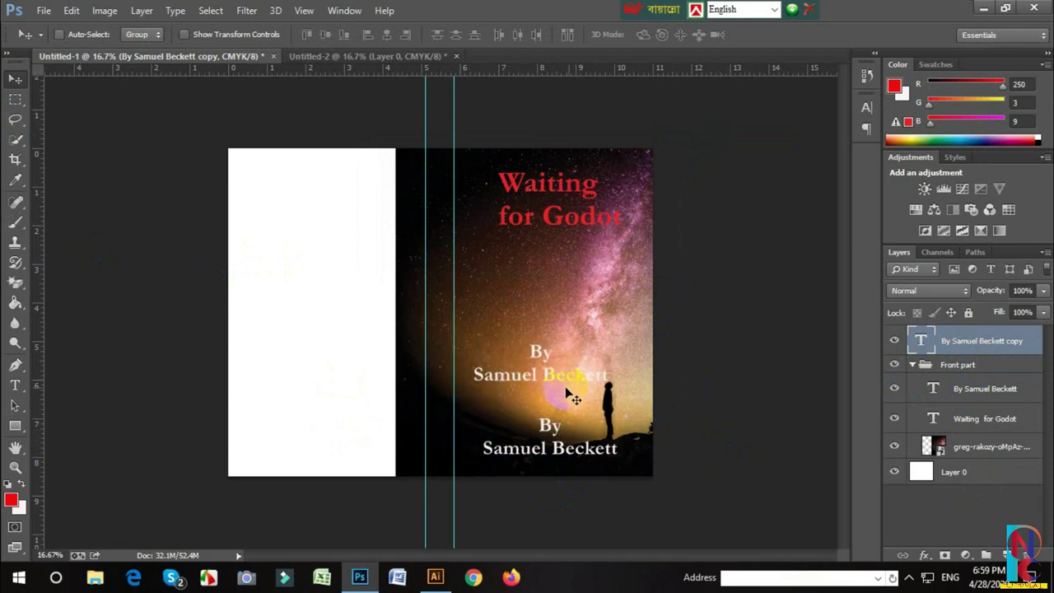
left_click(14, 384)
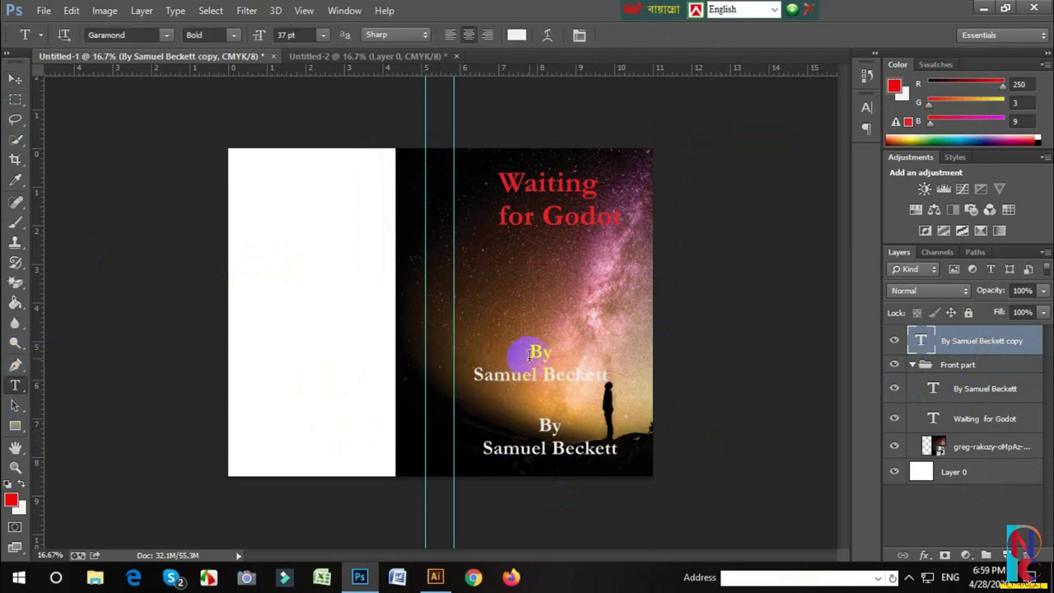
left_click_drag(533, 350, 621, 381)
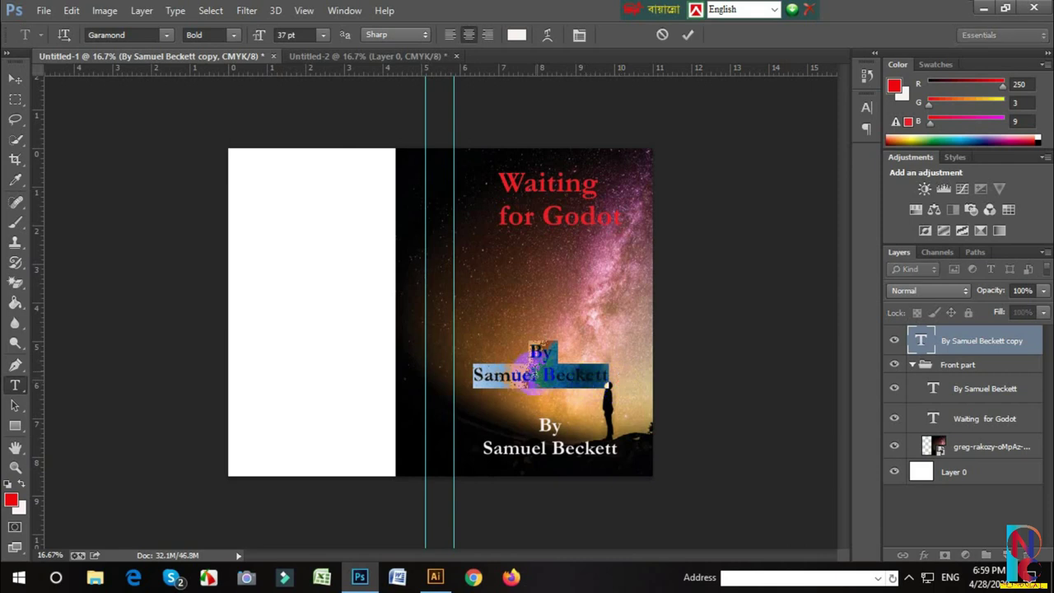
left_click(519, 375)
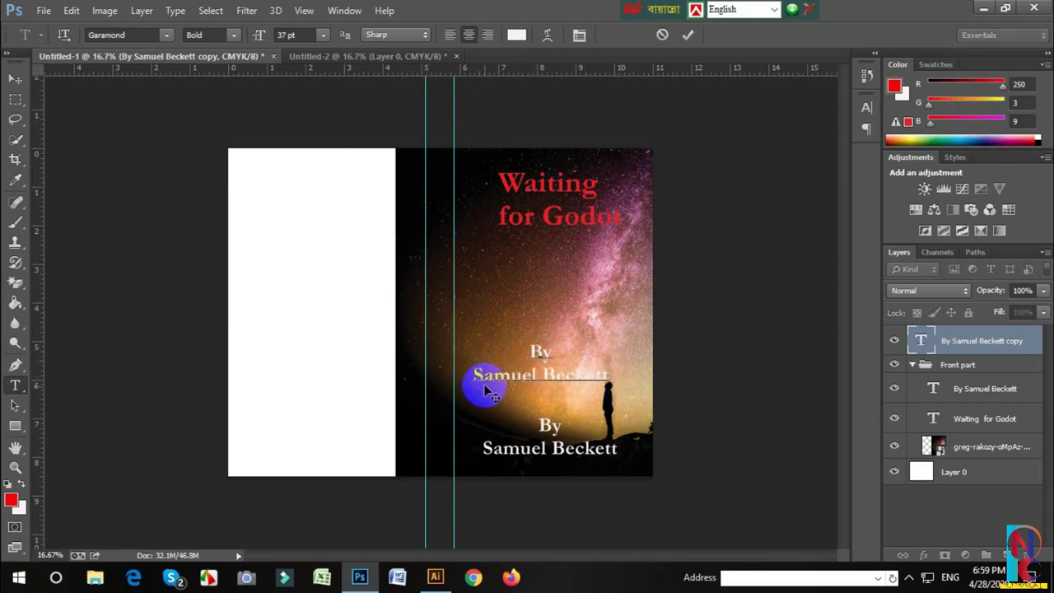
key("BackSpace")
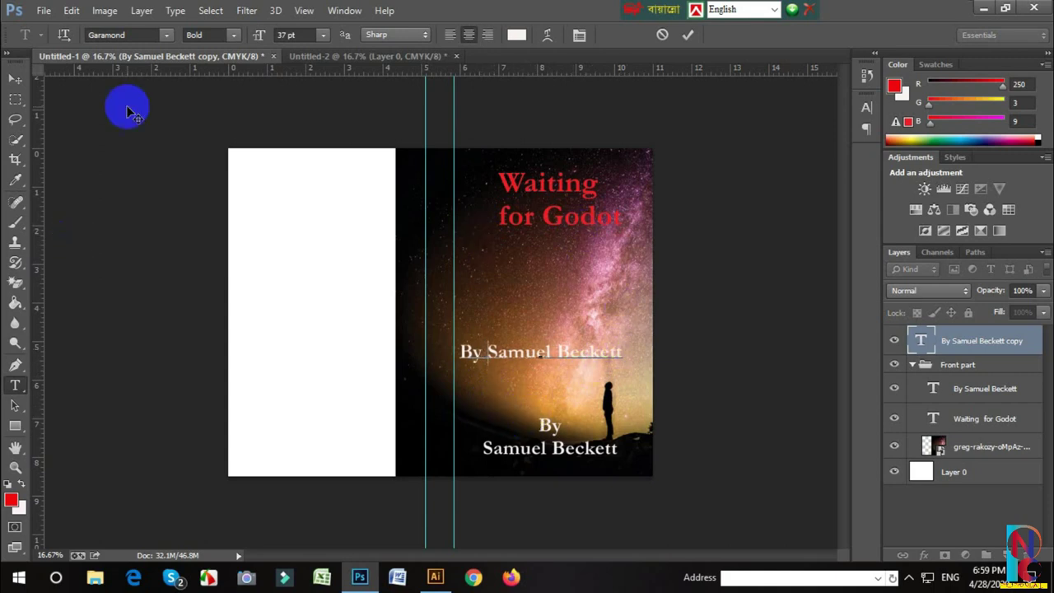
left_click(688, 36)
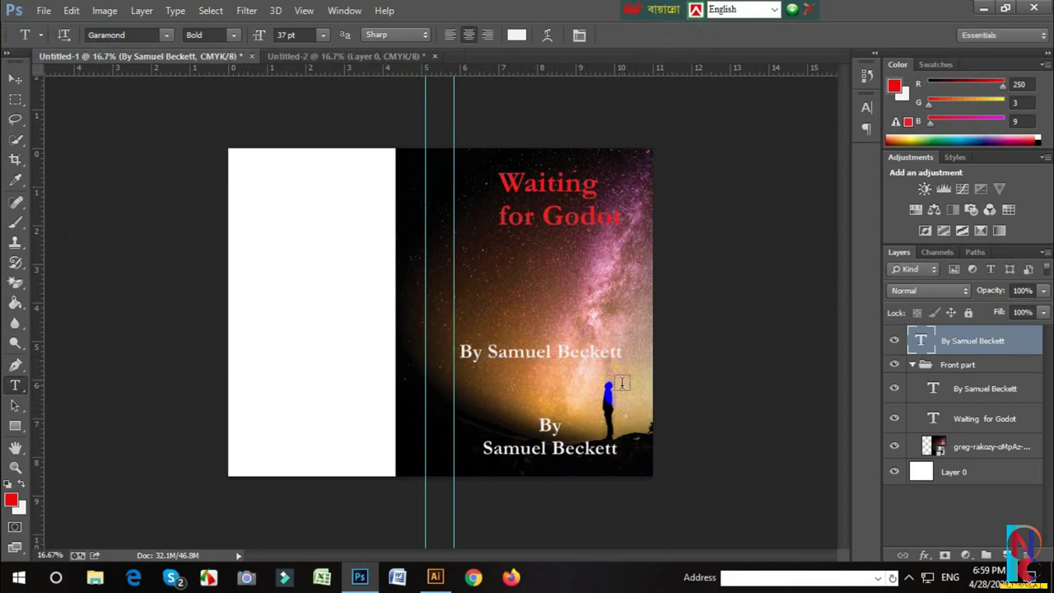
Rotate the single-line credit 90° clockwise so it reads vertically
key("ctrl+t")
right_click(531, 362)
left_click(595, 311)
left_click(543, 352)
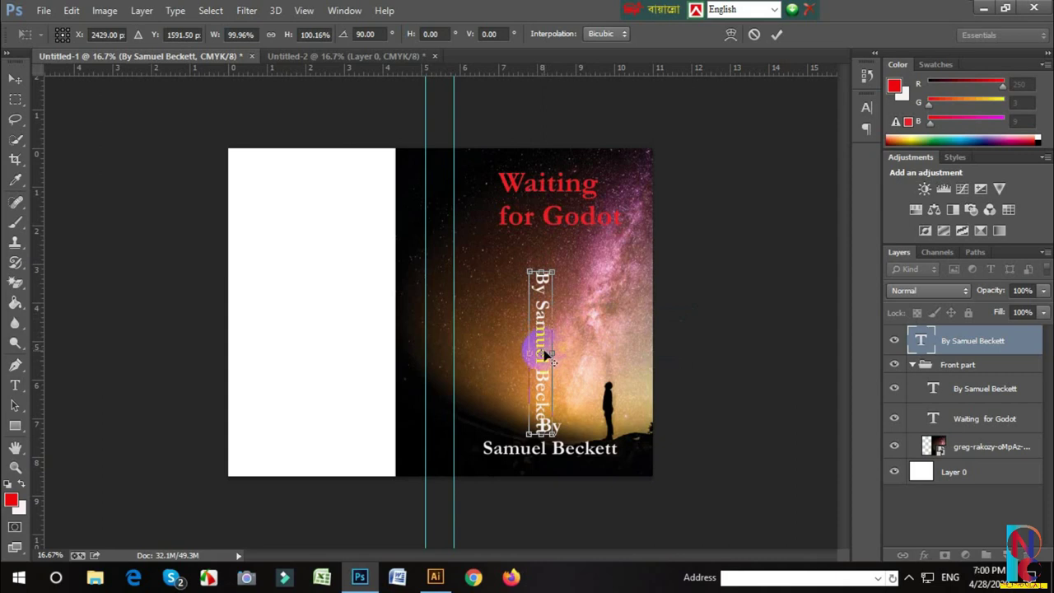
left_click_drag(543, 353, 462, 363)
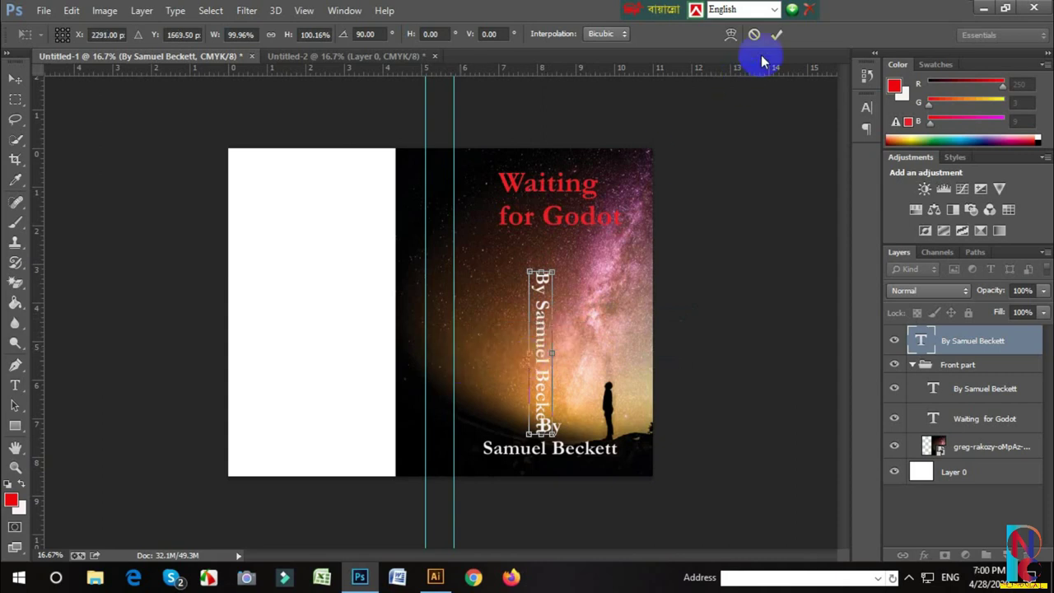
left_click(776, 34)
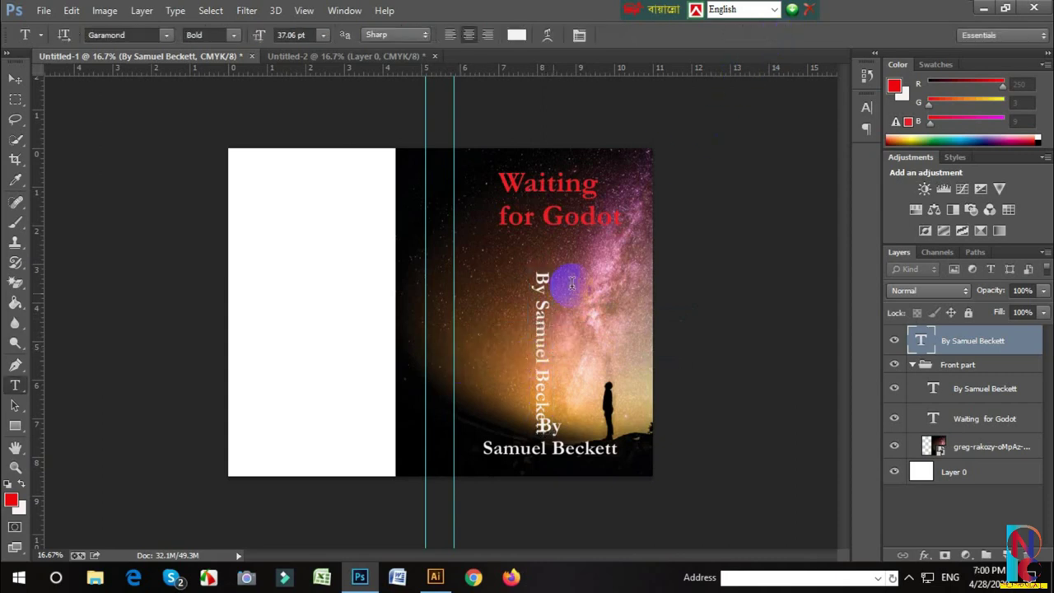
Position the vertical credit on the spine between the guides and add a horizontal guide near 8 in
left_click(15, 79)
mouse_move(520, 309)
left_mouse_down()
mouse_move(442, 319)
mouse_move(446, 335)
mouse_move(436, 332)
left_mouse_up()
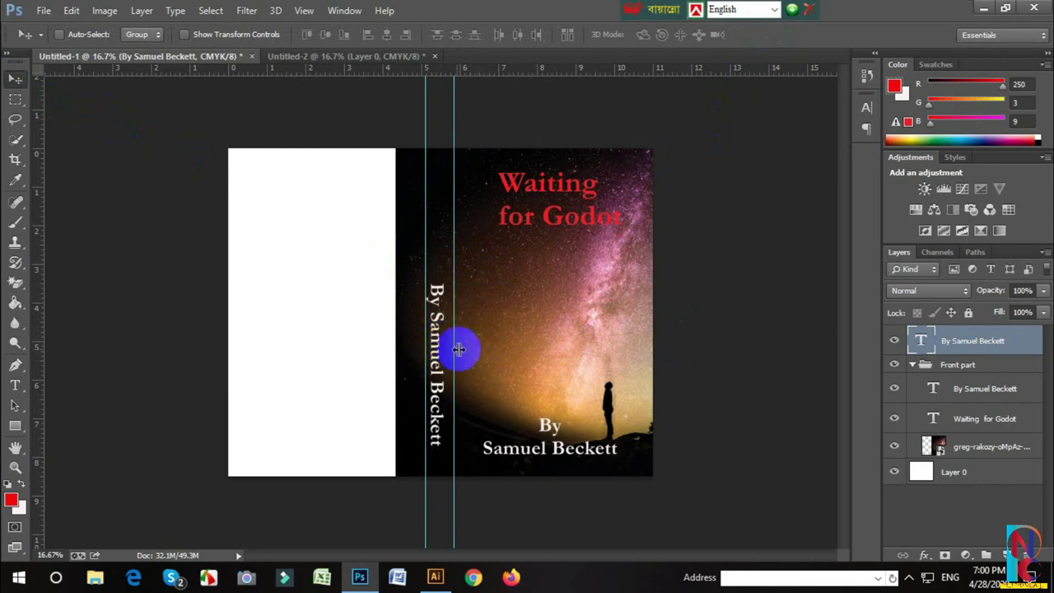
key("Right")
key("Right")
key("Right")
key("Right")
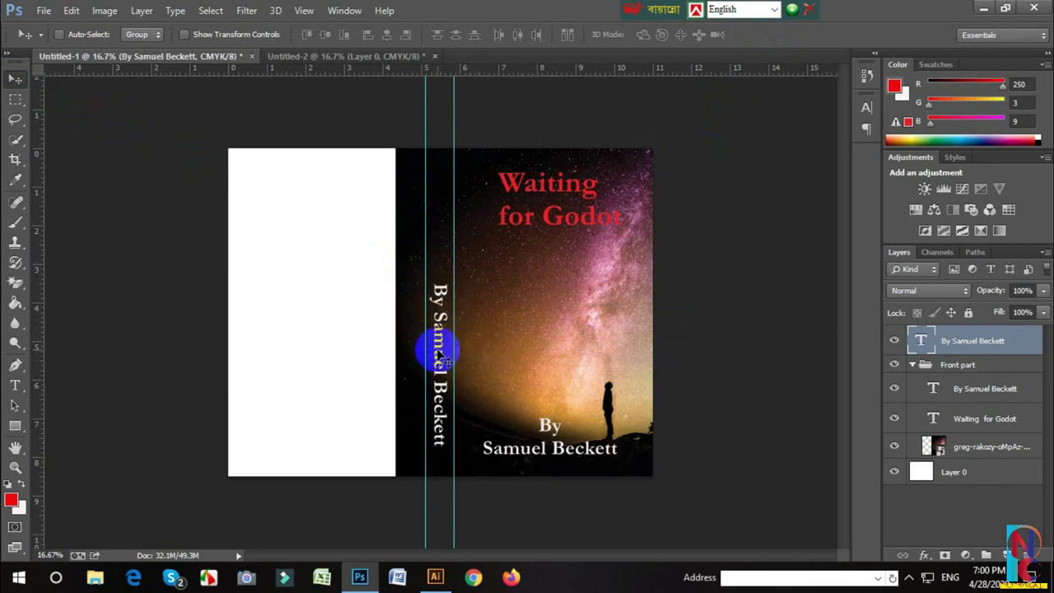
key("Right")
key("Right")
key("Down")
key("Down")
key("Down")
key("Down")
key("Down")
key("Down")
key("Down")
key("Down")
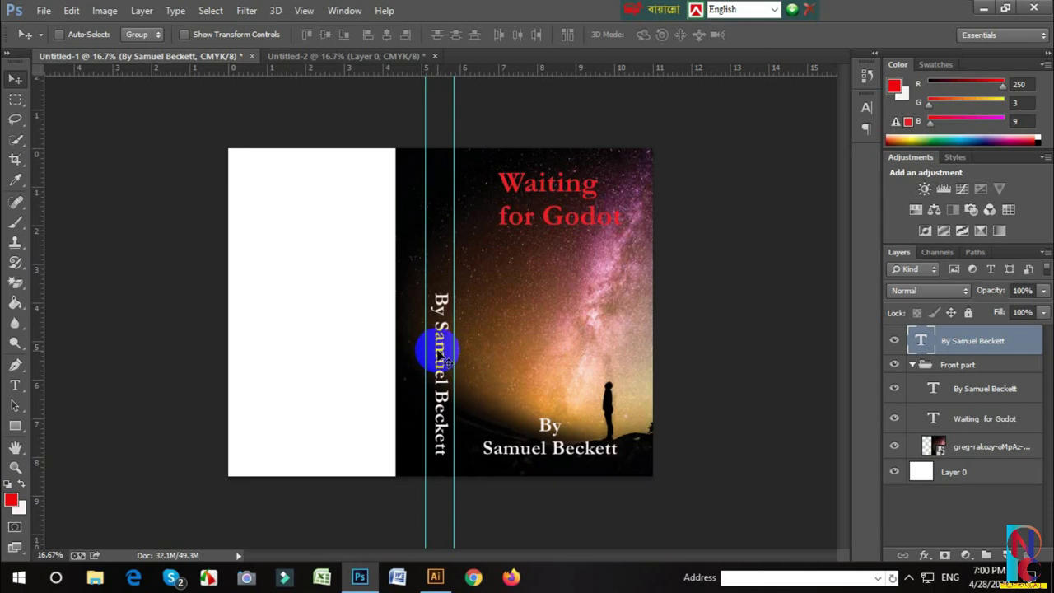
left_click_drag(511, 69, 549, 461)
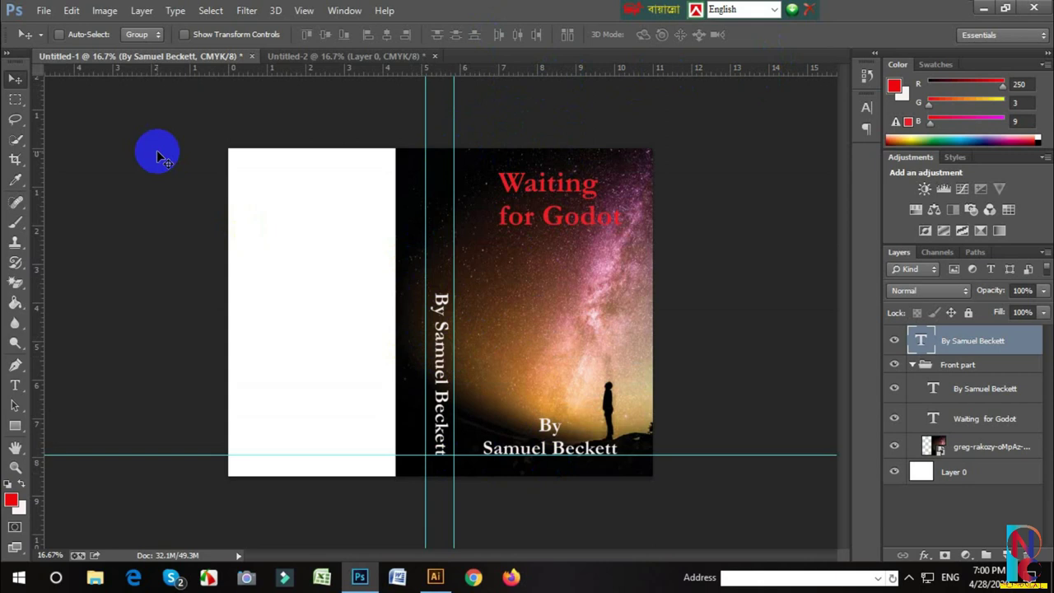
Scale the vertical spine credit proportionally to about 76.5%, its end resting on the horizontal guide
key("ctrl+t")
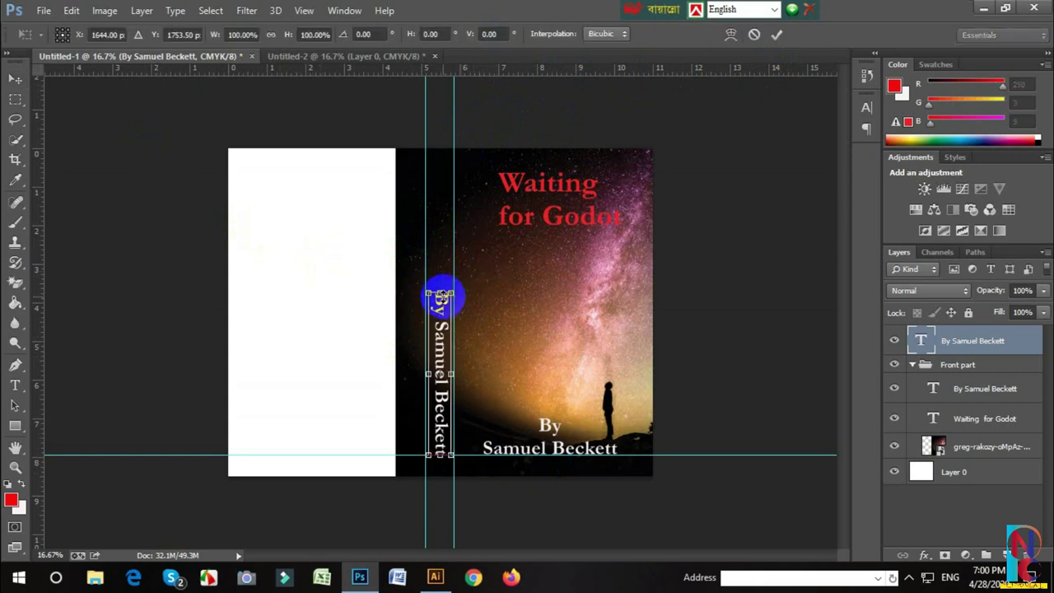
left_click_drag(426, 292, 437, 318)
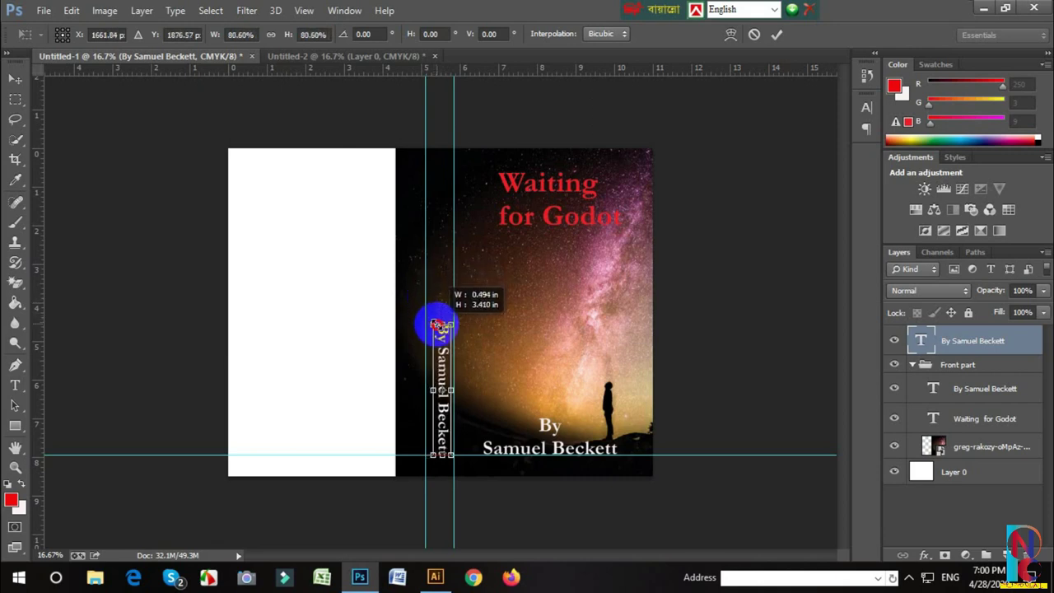
left_click_drag(437, 318, 433, 327)
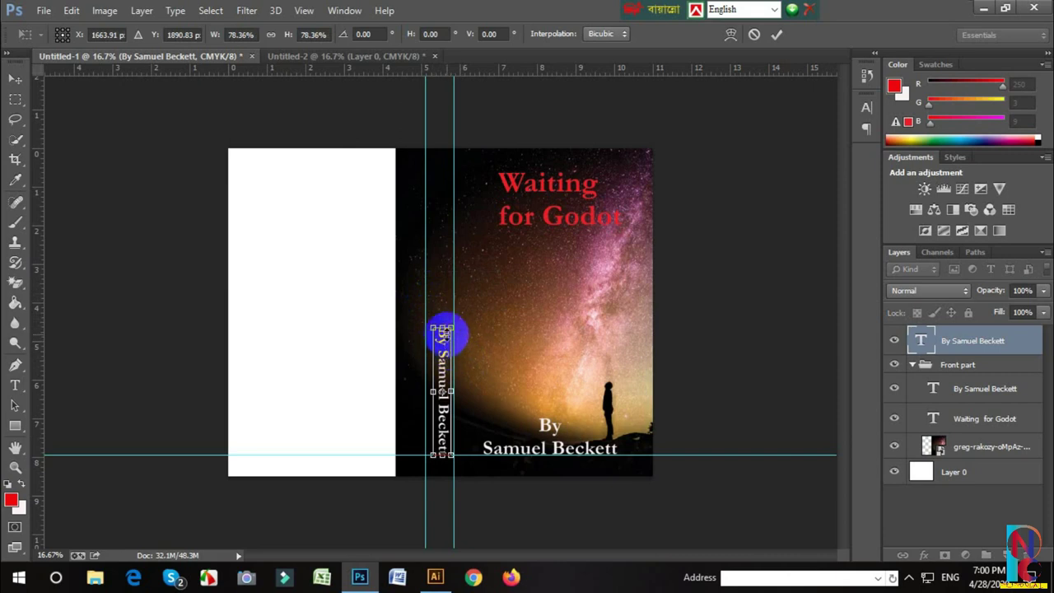
left_click_drag(452, 328, 447, 327)
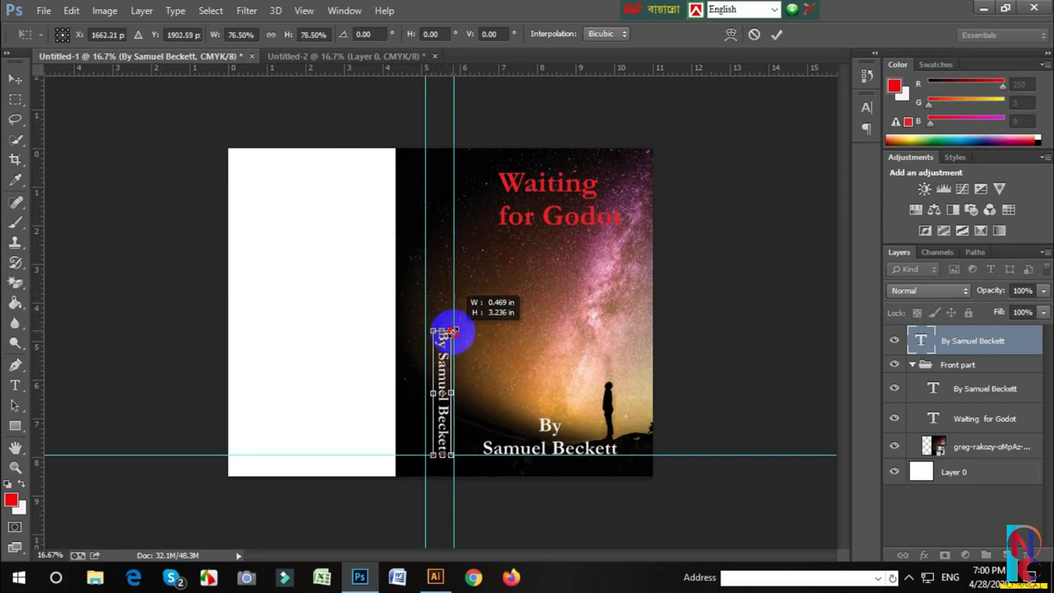
key("Return")
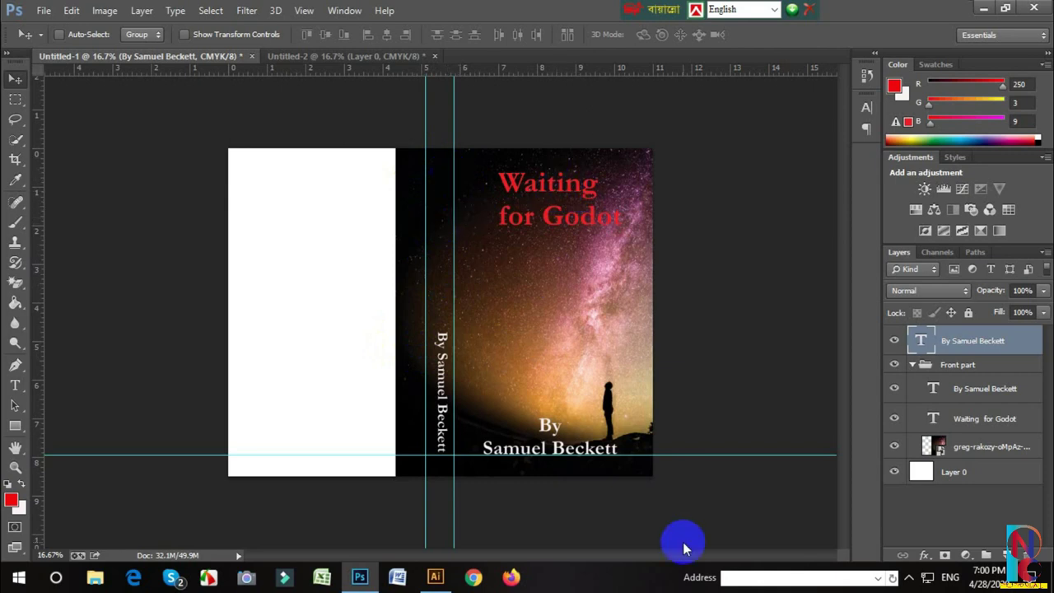
Duplicate the 'Waiting for Godot' title, move the copy out of Front part and below the original
left_click(978, 428)
right_click(975, 427)
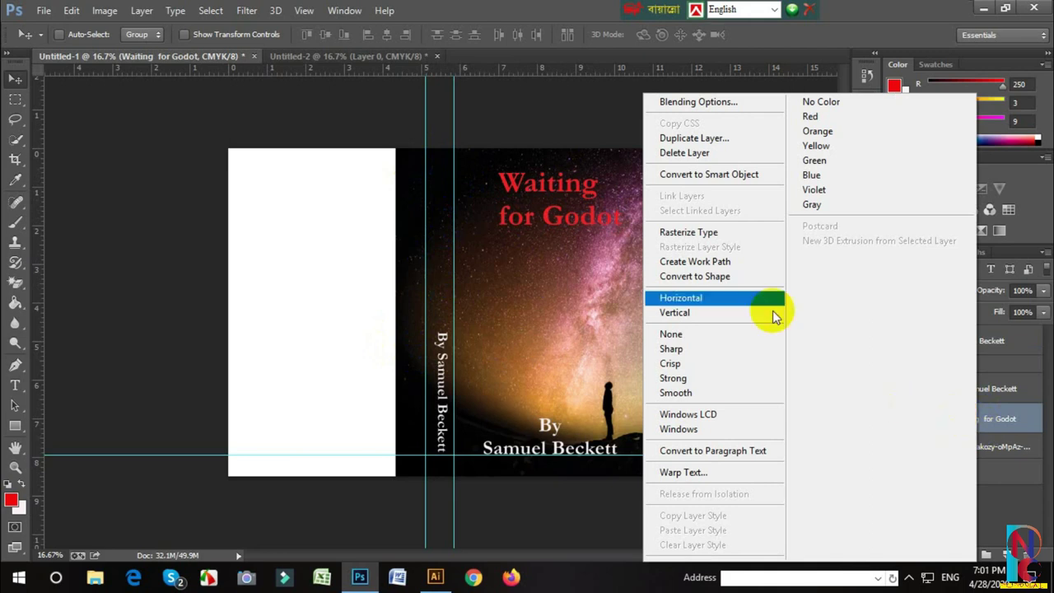
left_click(694, 138)
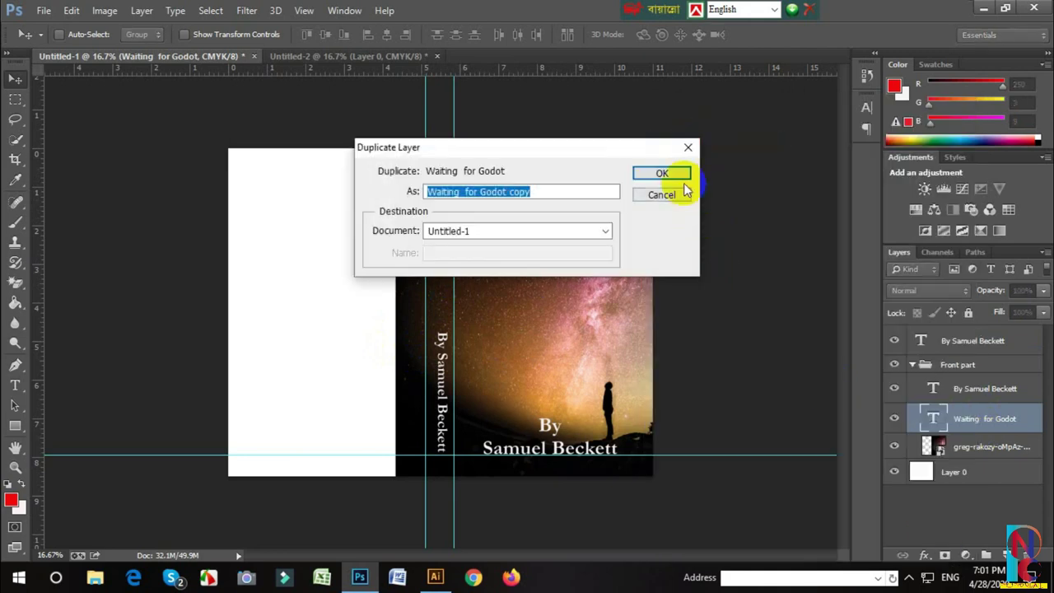
left_click(673, 173)
left_click_drag(963, 421, 941, 331)
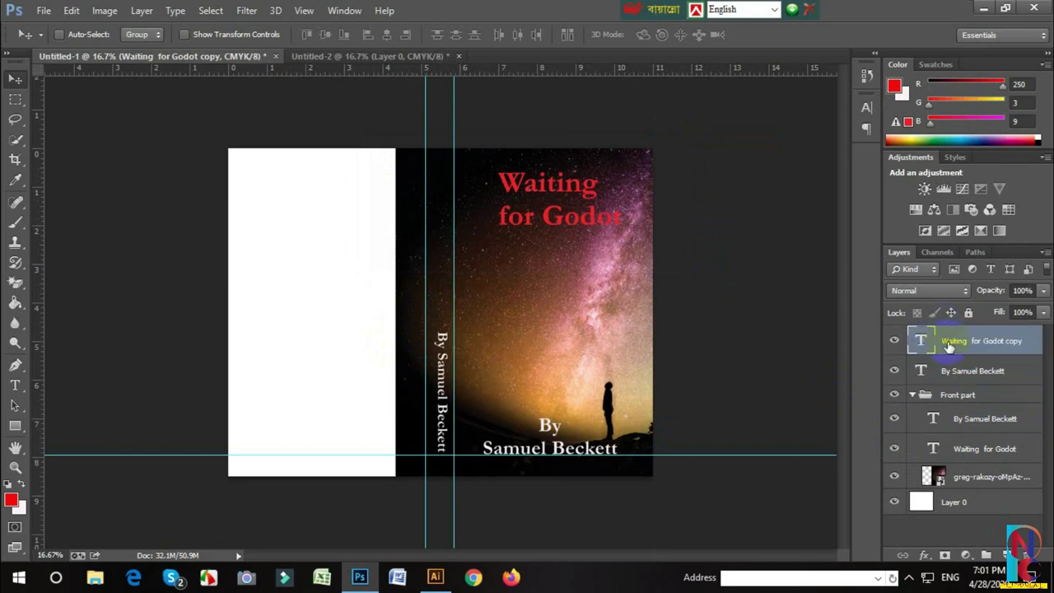
left_click(915, 395)
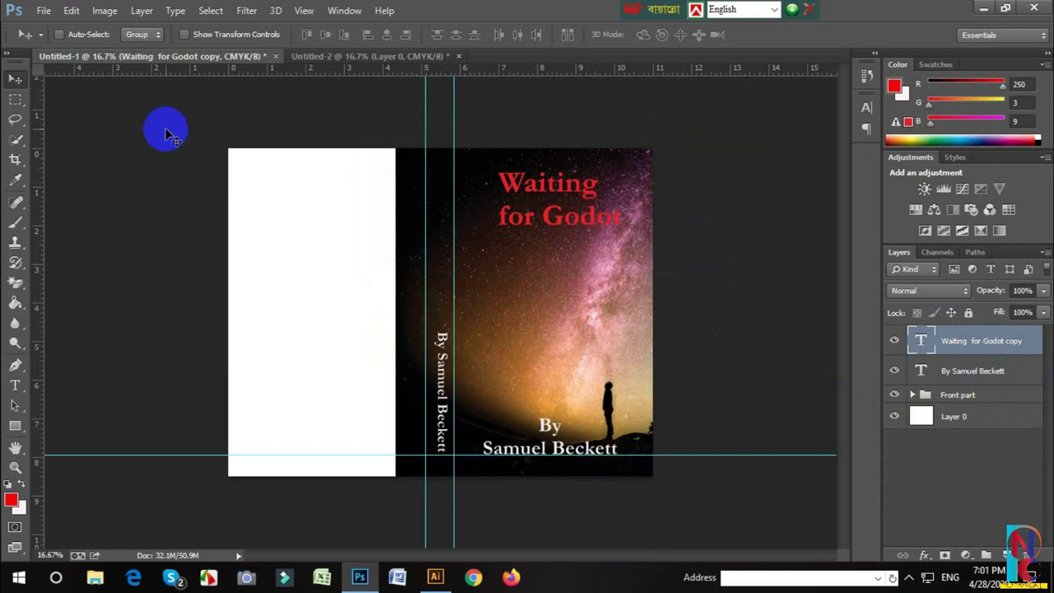
left_click_drag(513, 177, 499, 280)
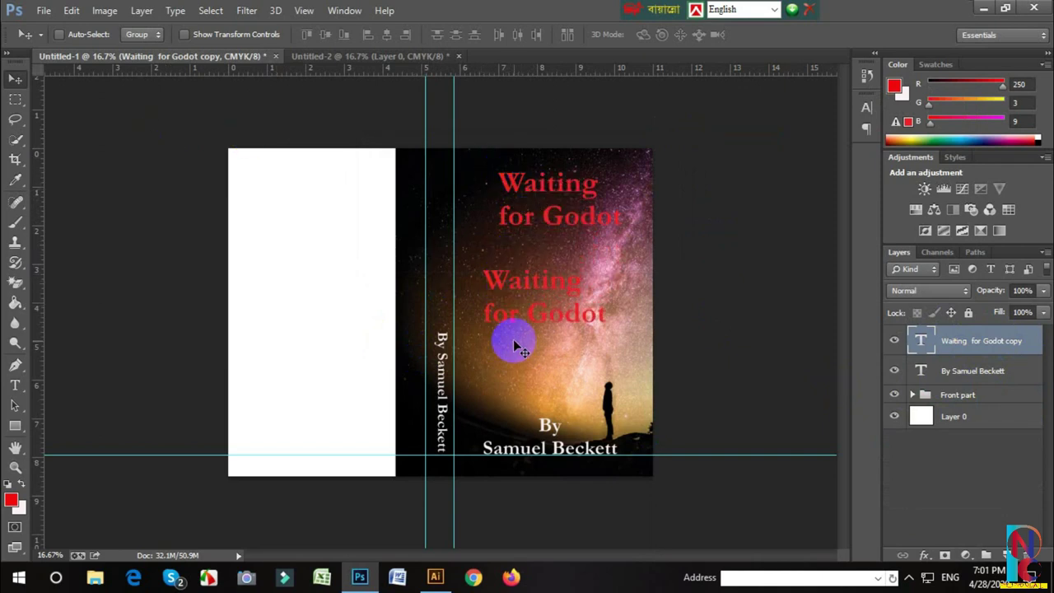
Join the copied title's text onto a single line
left_click(15, 384)
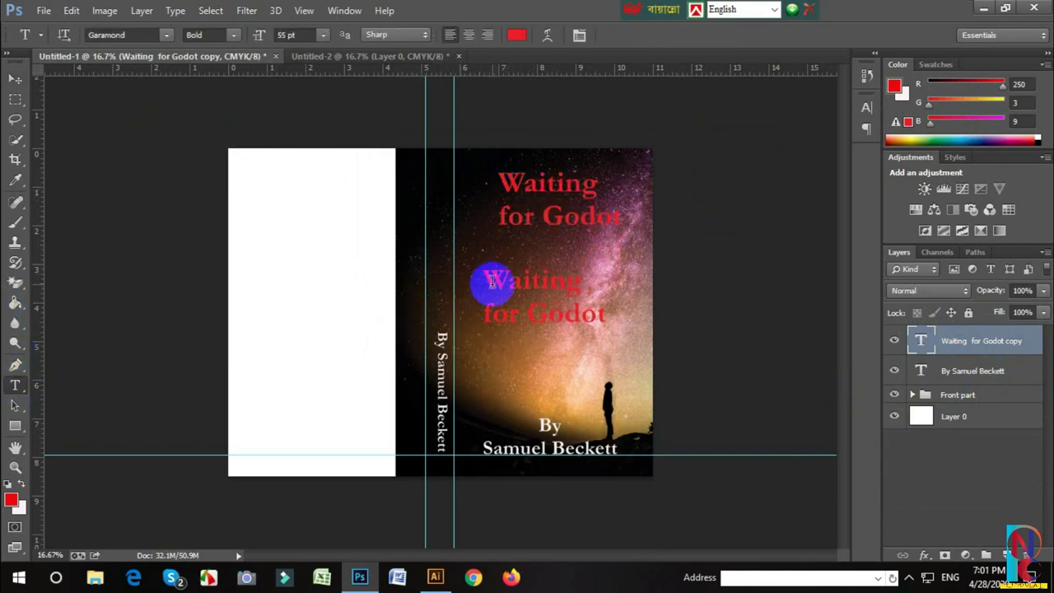
left_click(485, 318)
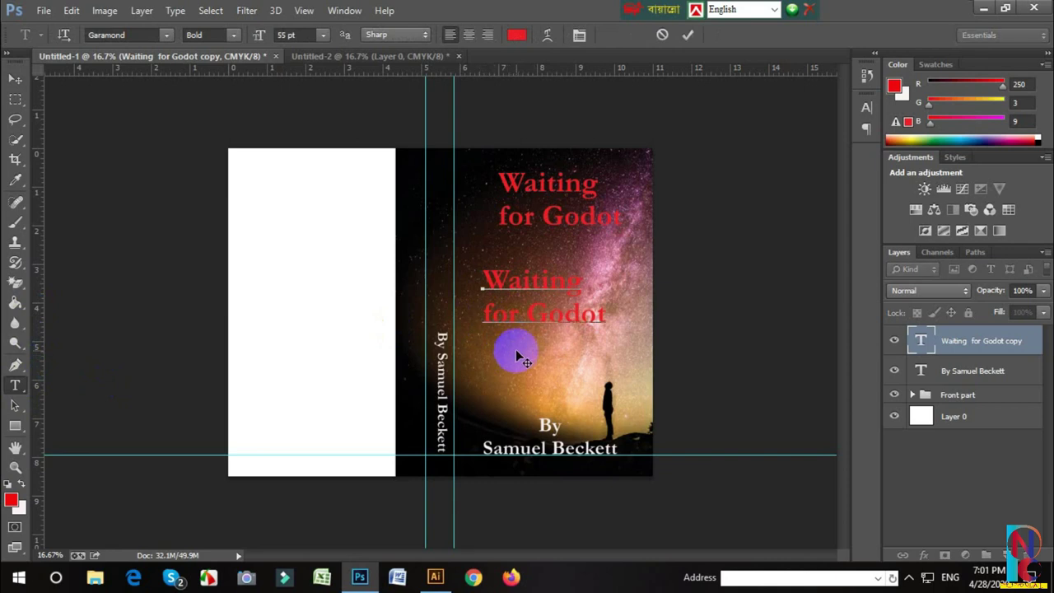
key("BackSpace")
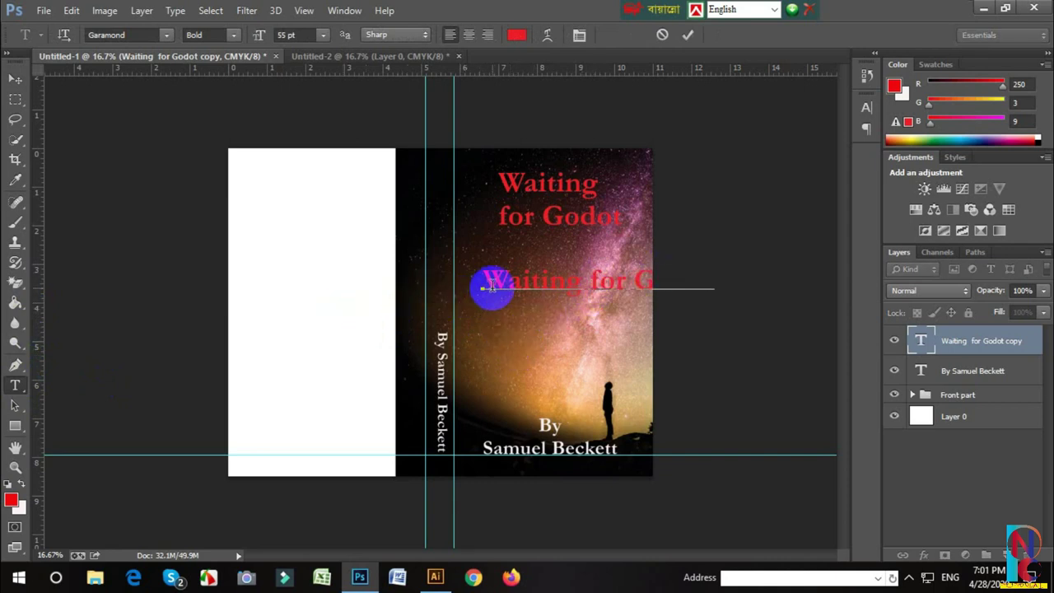
left_click(687, 35)
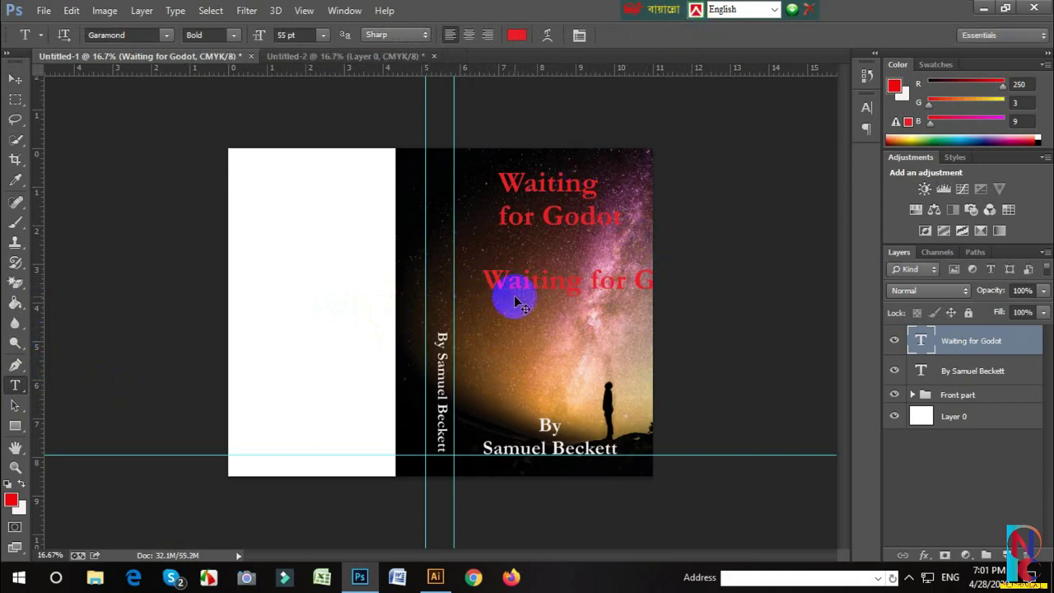
Flip and rotate the single-line title to vertical and move it onto the upper spine
key("ctrl+t")
right_click(531, 280)
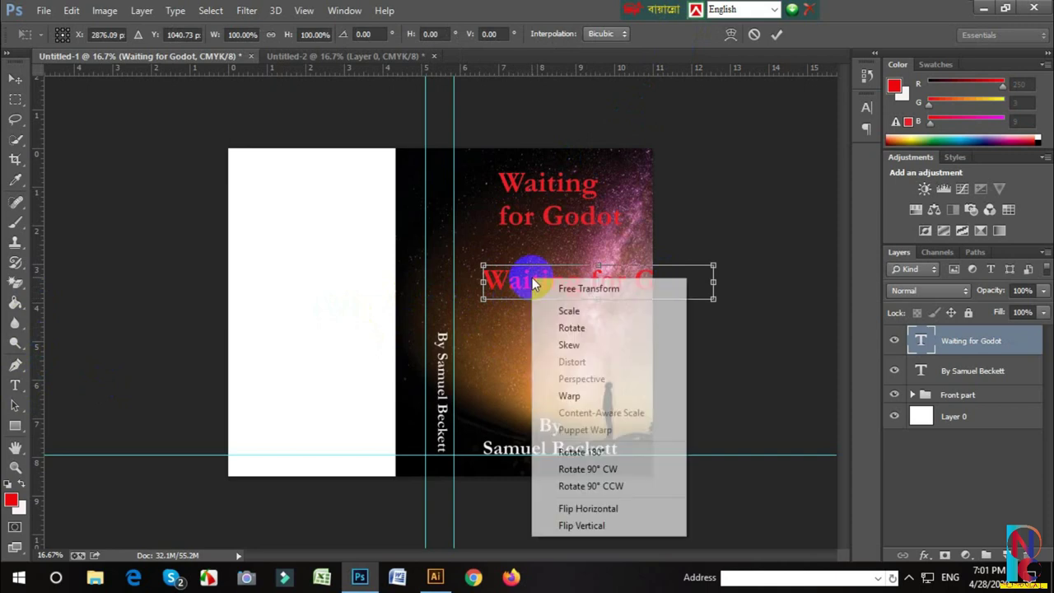
left_click(586, 510)
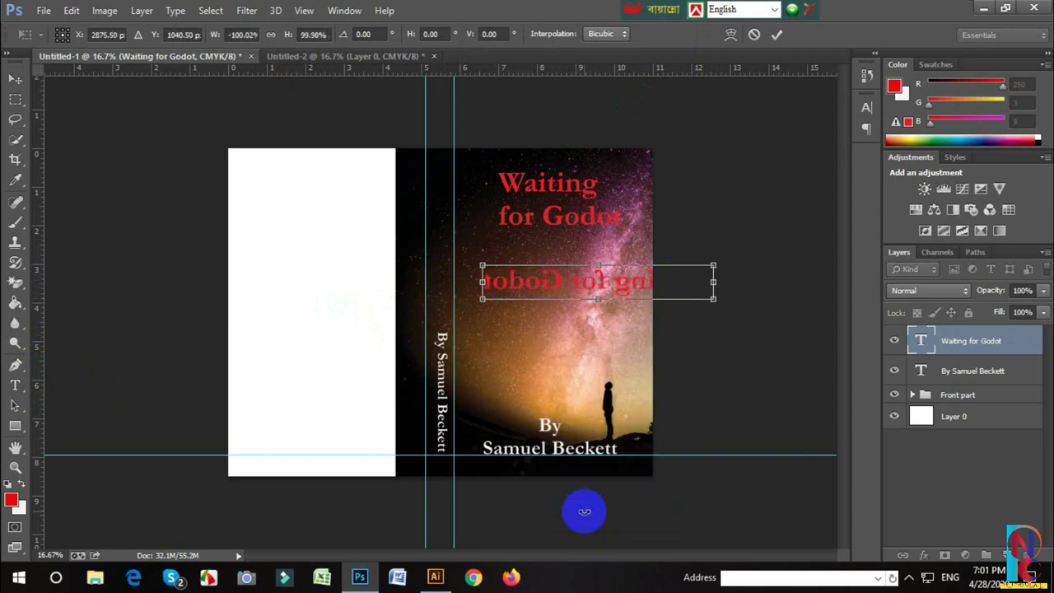
right_click(546, 281)
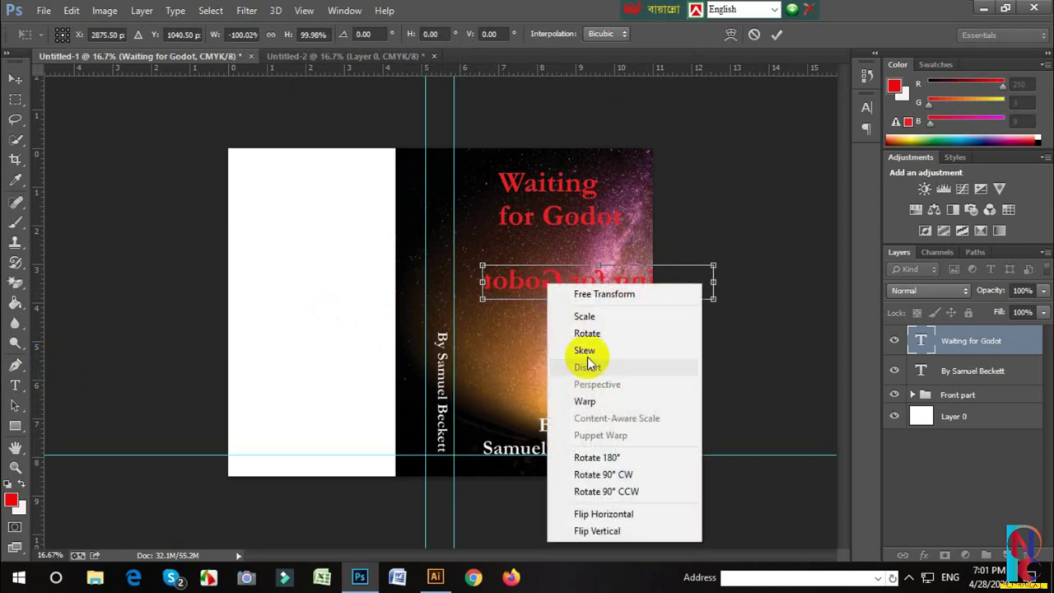
left_click(613, 494)
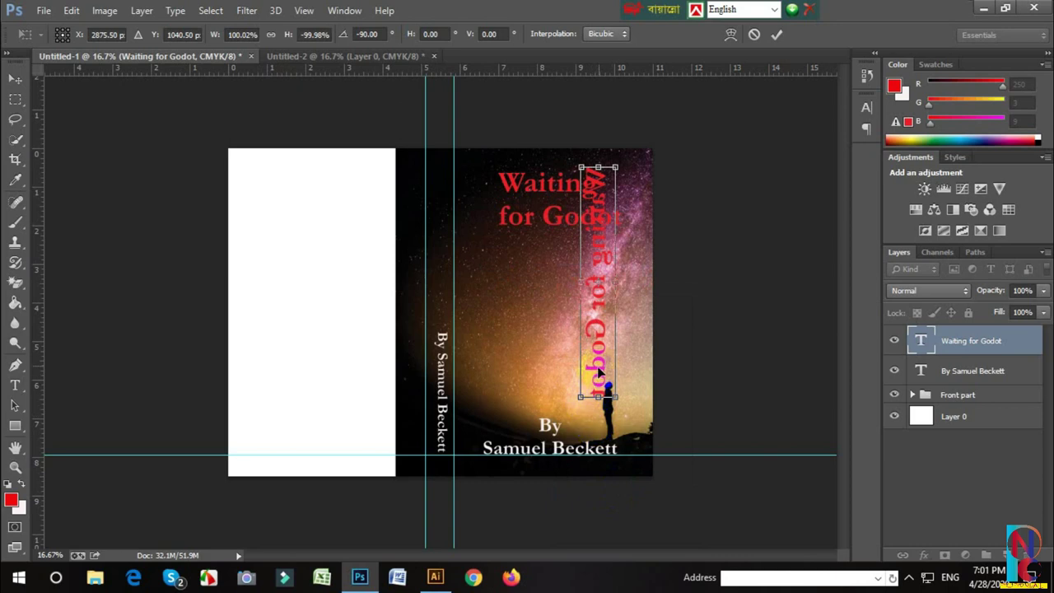
left_click_drag(599, 331, 442, 286)
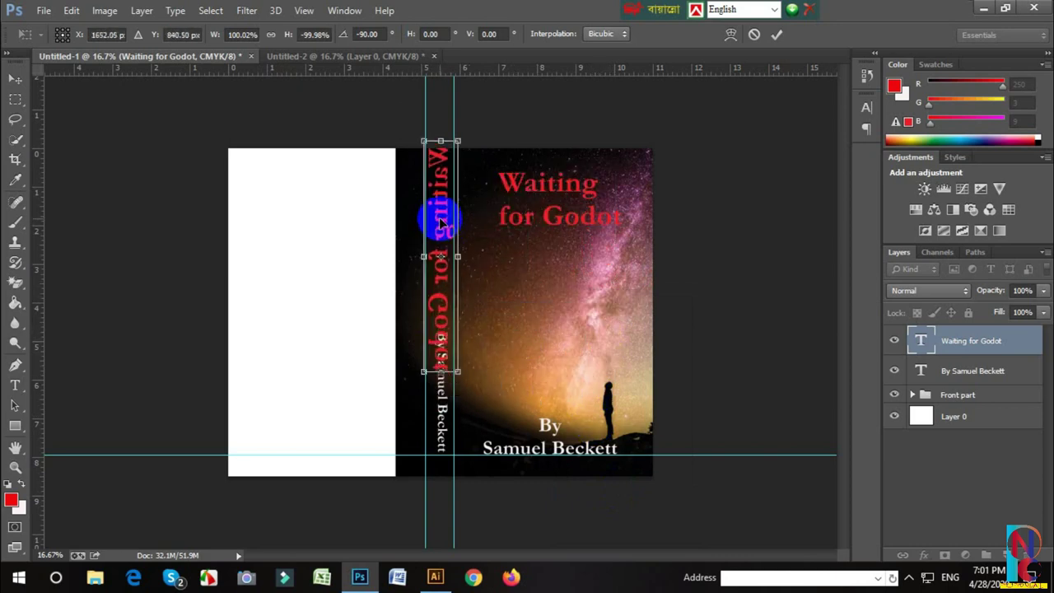
left_click_drag(442, 286, 436, 216)
Re-rotate and flip the spine title until it reads correctly down the spine
right_click(439, 219)
left_click(512, 433)
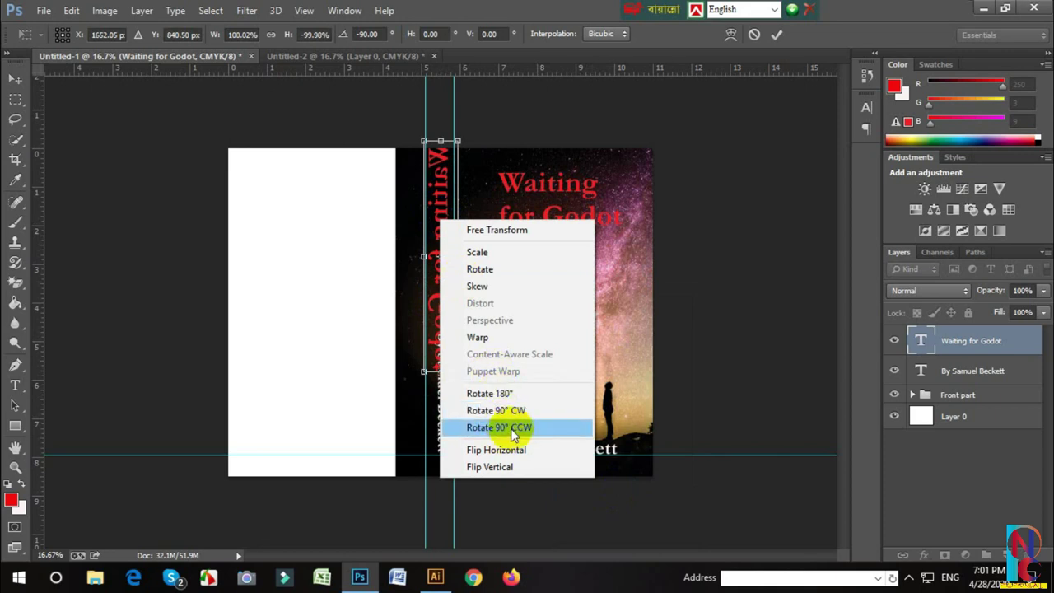
left_click(513, 434)
right_click(443, 260)
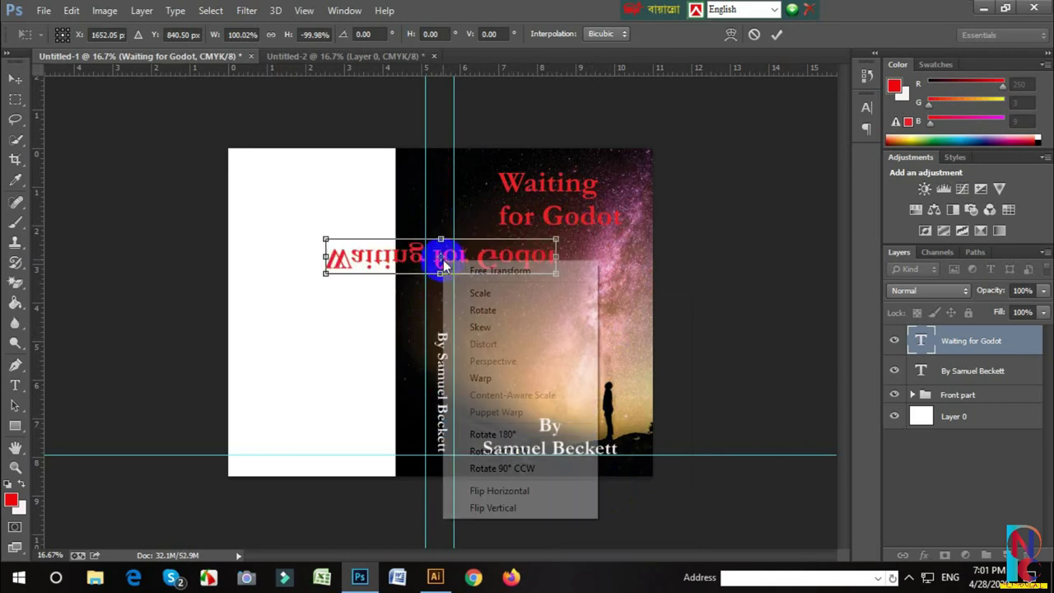
left_click(523, 468)
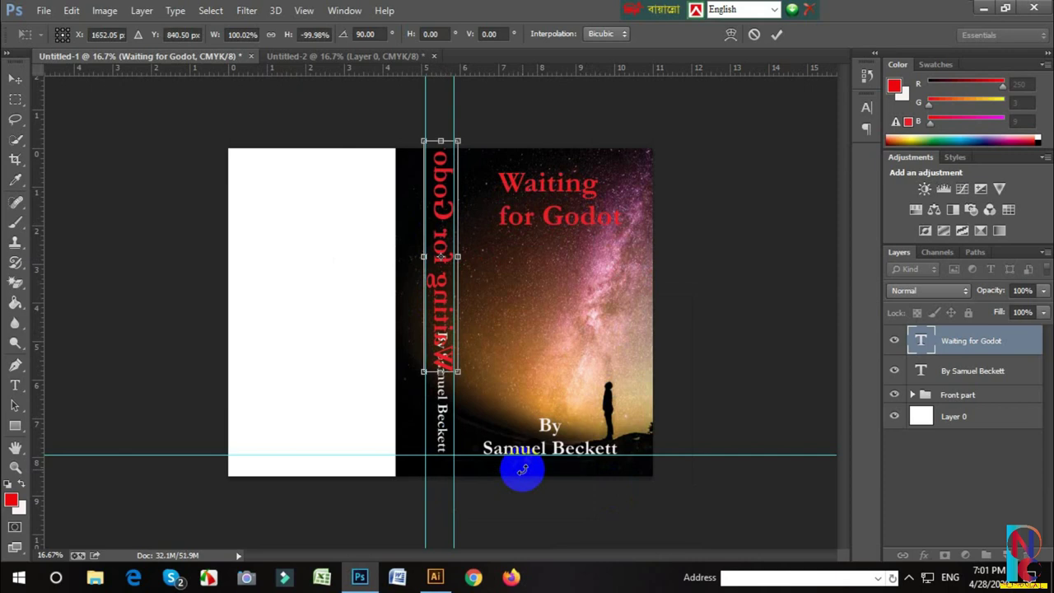
right_click(420, 280)
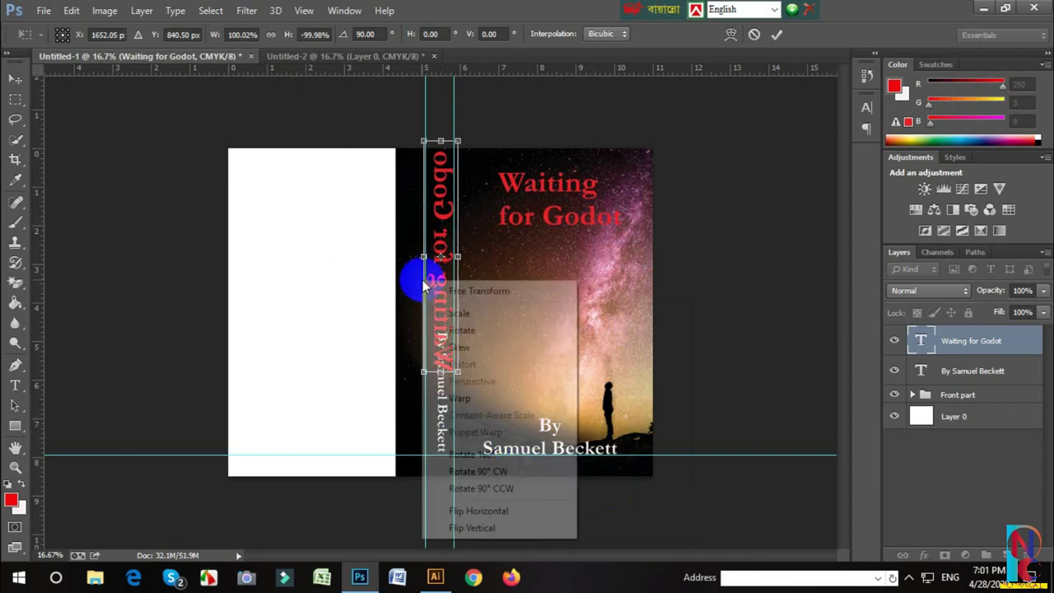
left_click(500, 528)
mouse_move(446, 241)
left_mouse_down()
mouse_move(442, 202)
mouse_move(442, 257)
mouse_move(445, 239)
left_mouse_up()
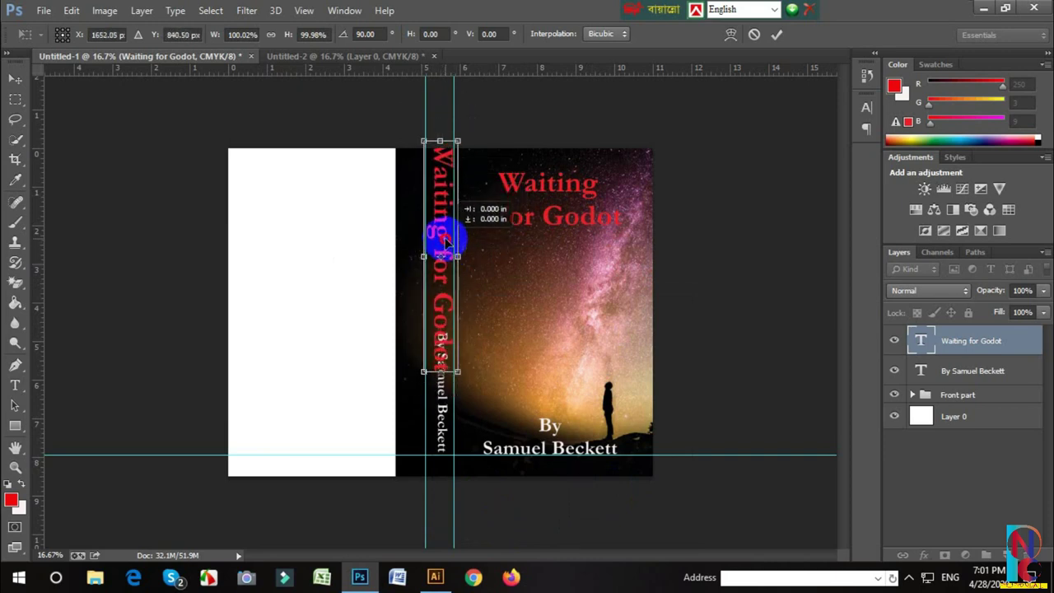
Shrink the spine title to about 52% and set it above the 'By Samuel Beckett' credit
mouse_move(474, 134)
left_mouse_down()
mouse_move(557, 244)
mouse_move(357, 329)
mouse_move(348, 198)
mouse_move(425, 136)
mouse_move(453, 135)
left_mouse_up()
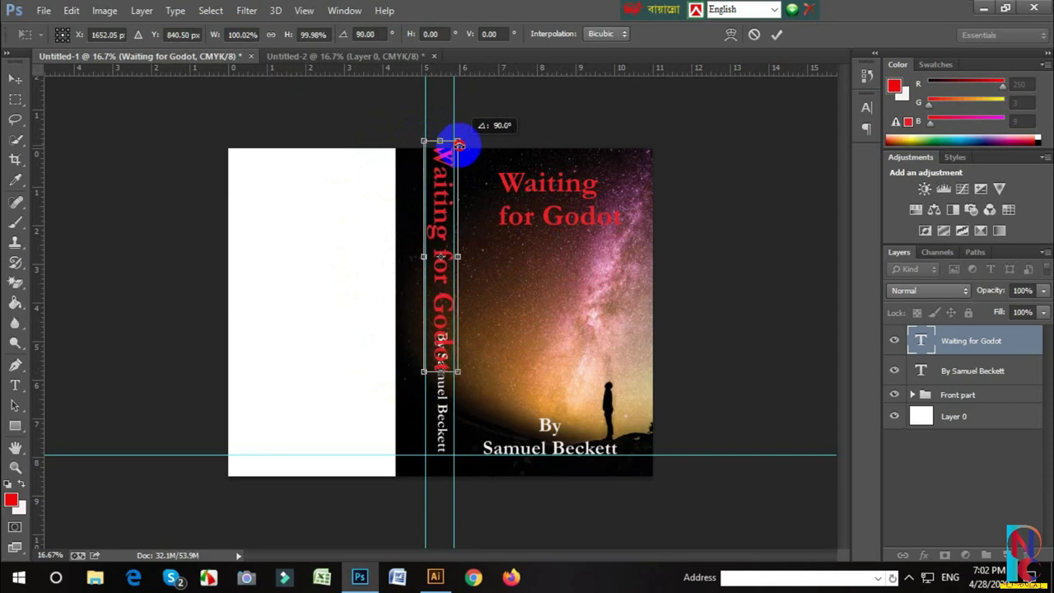
left_click_drag(442, 267, 441, 227)
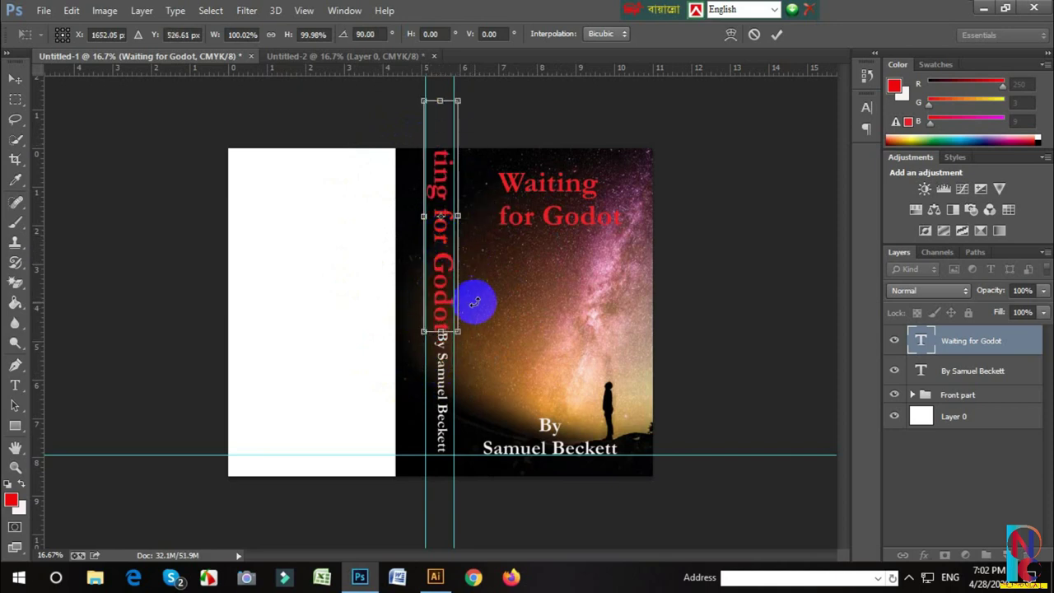
mouse_move(458, 333)
left_mouse_down()
mouse_move(441, 166)
mouse_move(426, 306)
mouse_move(430, 292)
left_mouse_up()
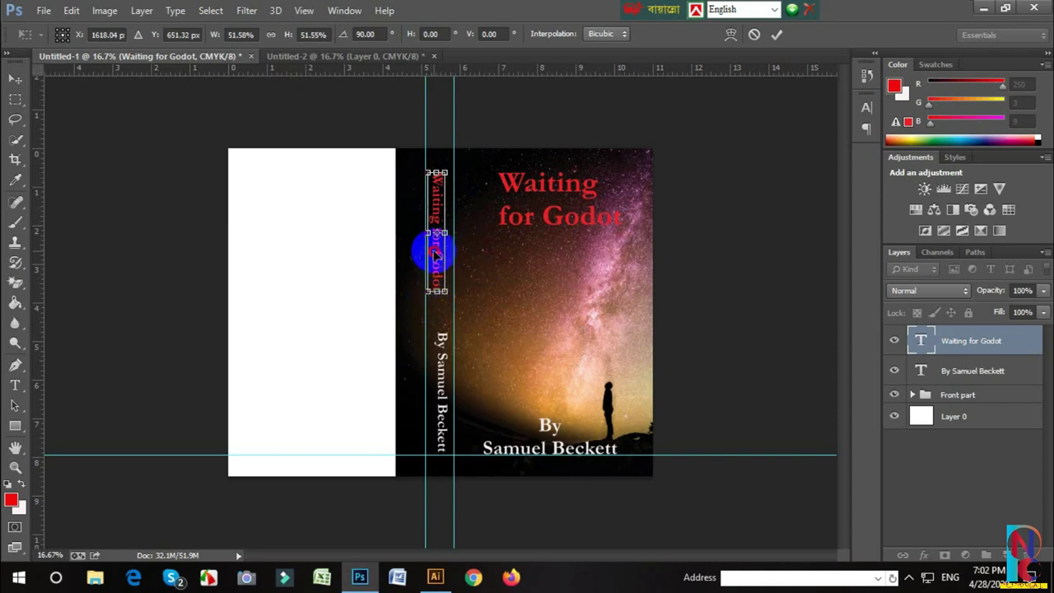
left_click_drag(436, 255, 437, 249)
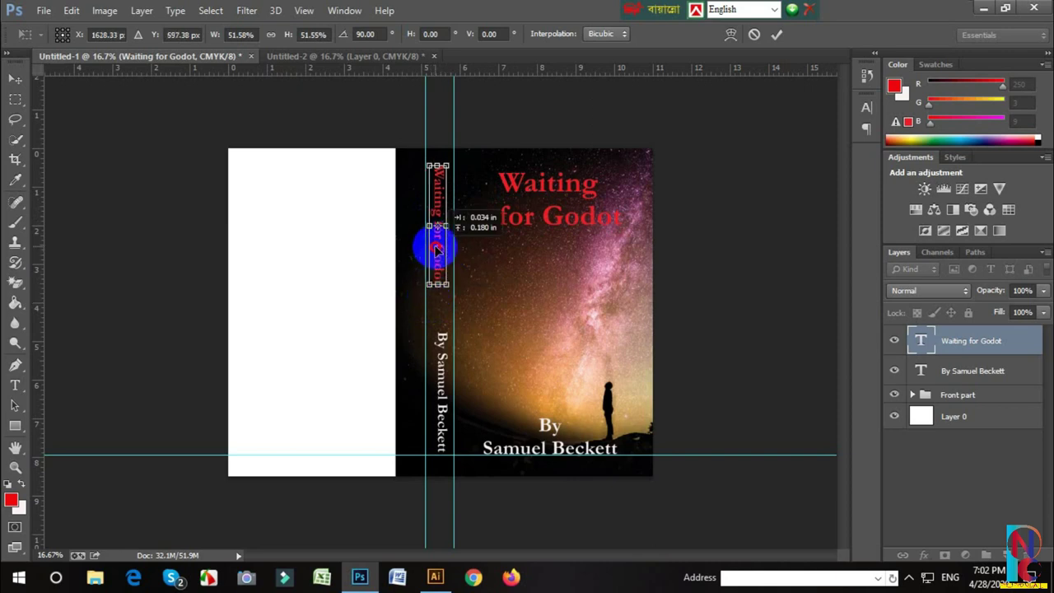
Commit the spine title, add a horizontal guide near the top, and nudge the front-cover title up
left_click(776, 33)
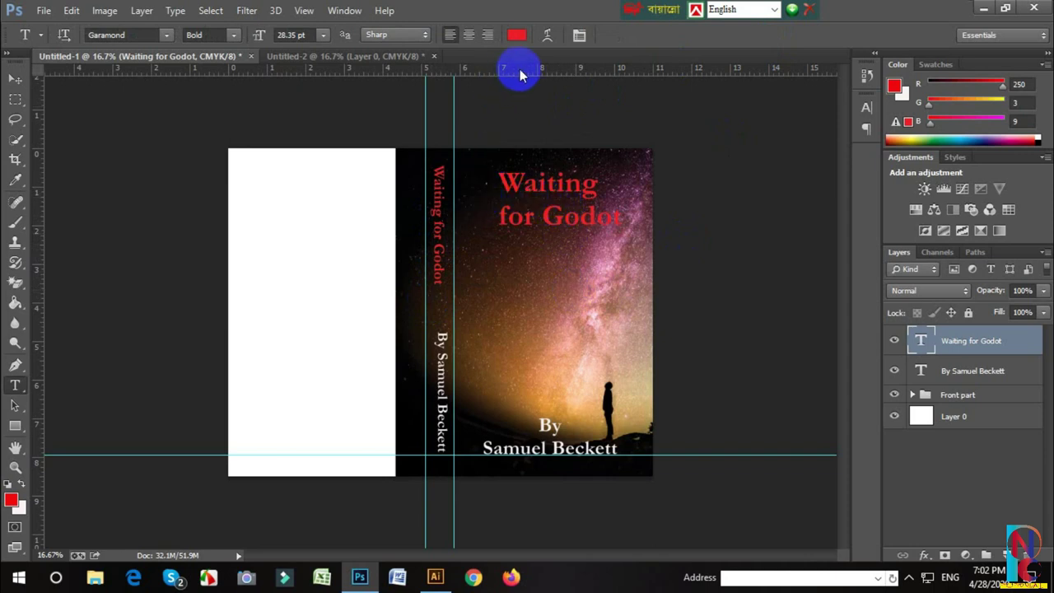
left_click_drag(519, 74, 521, 160)
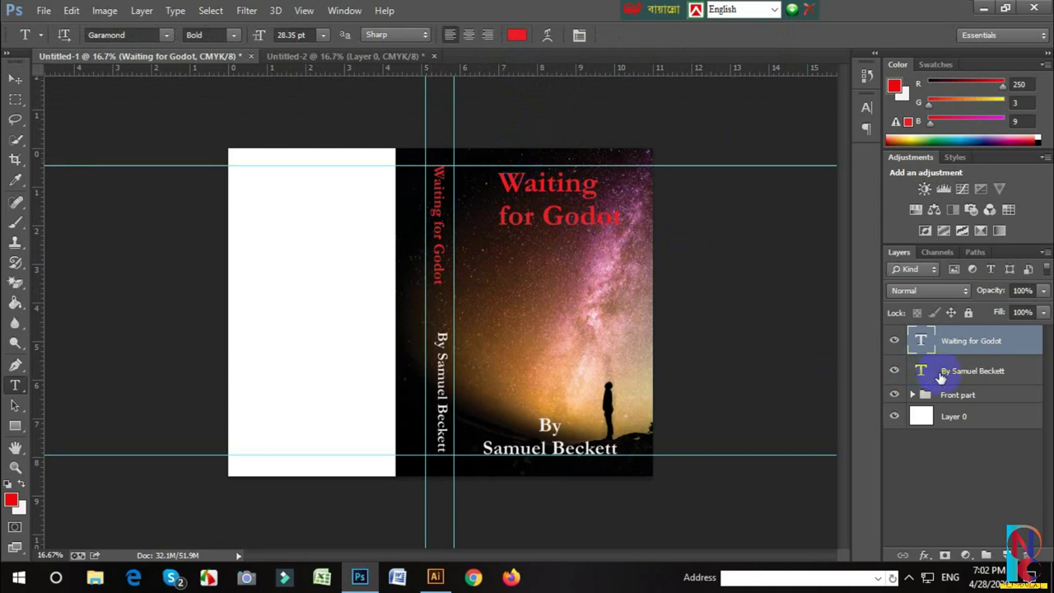
left_click(908, 397)
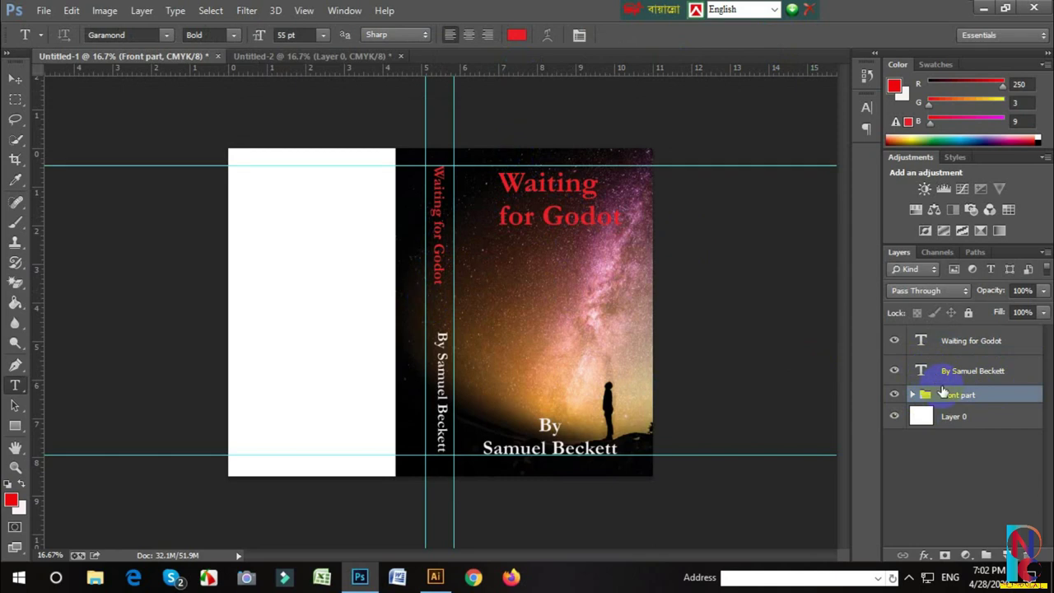
left_click(912, 396)
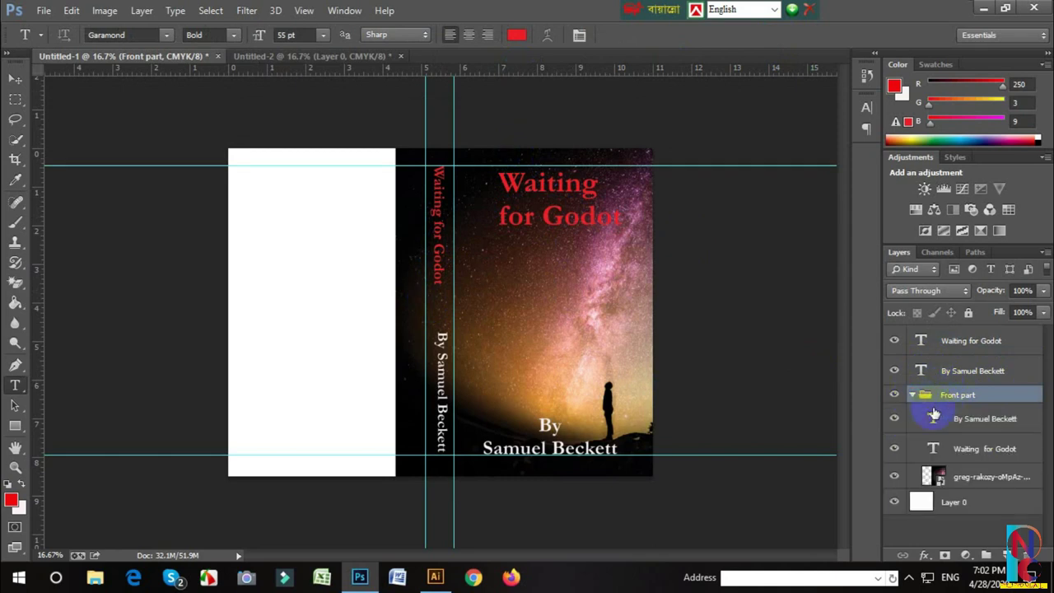
left_click(975, 453)
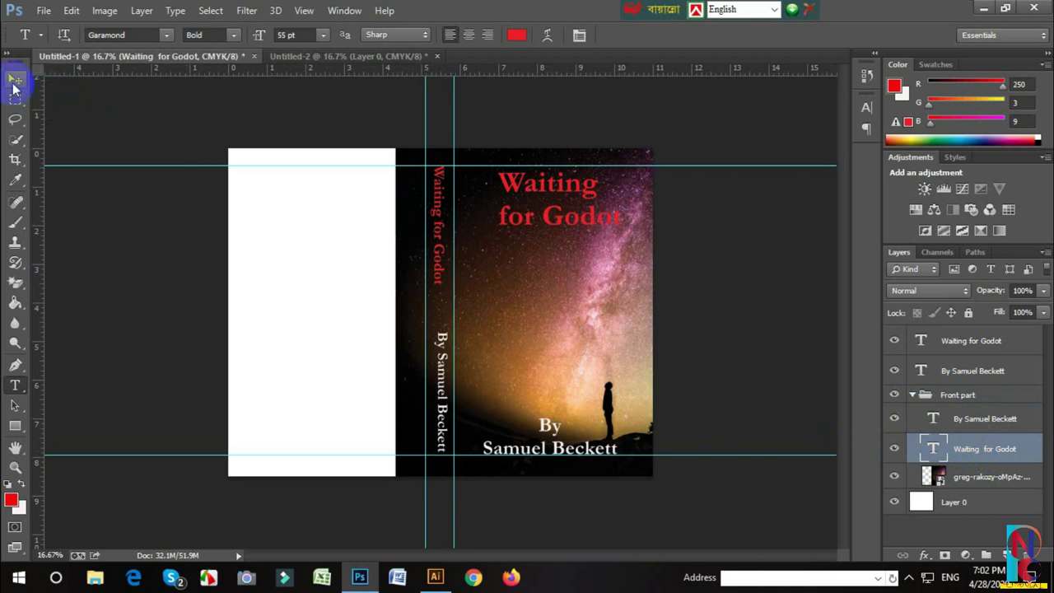
left_click(15, 79)
key("shift+Up")
key("shift+Up")
key("shift+Up")
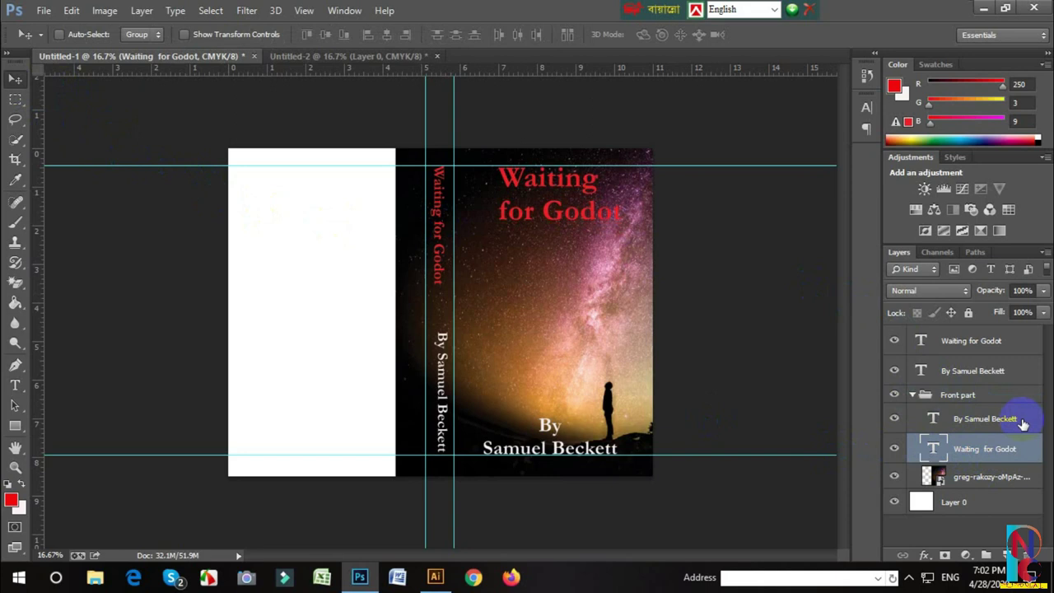
left_click(911, 398)
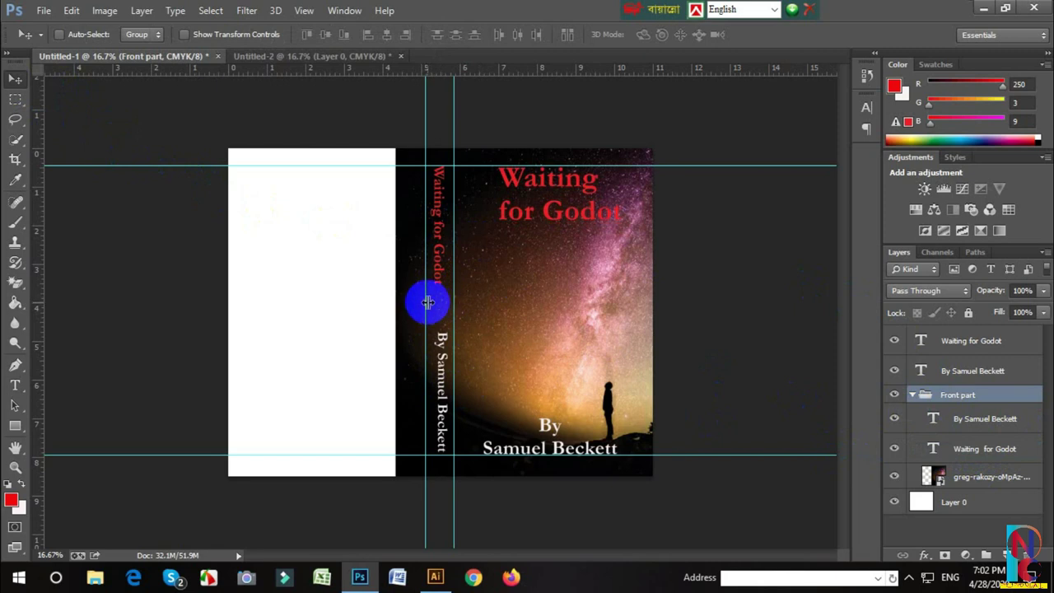
Place 250px-SS_Lazio.svg on the cover, scaled to about half size
left_click(912, 396)
key("alt+f")
key("l")
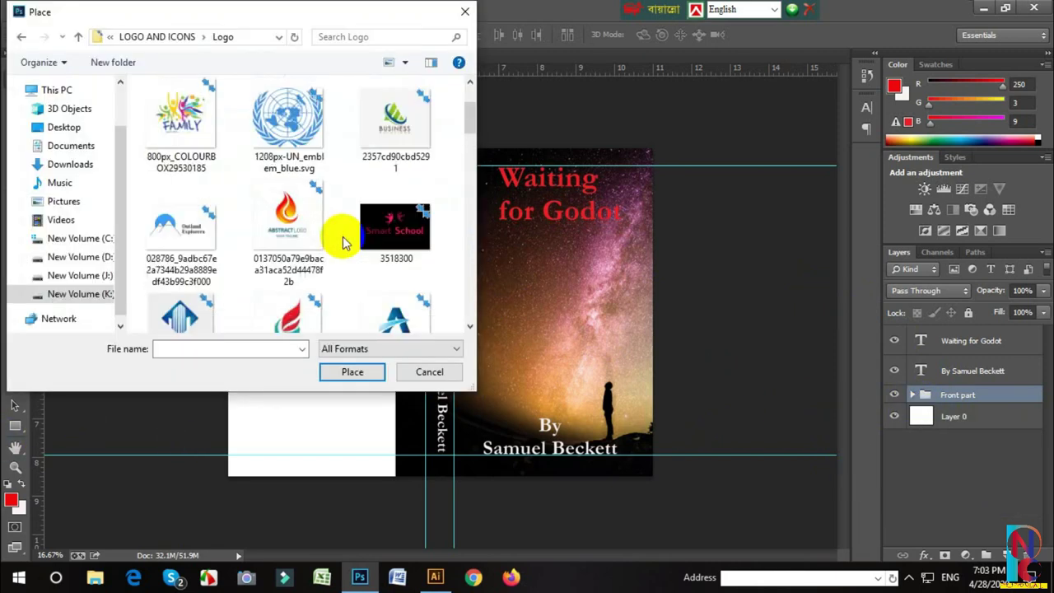
left_click(278, 127)
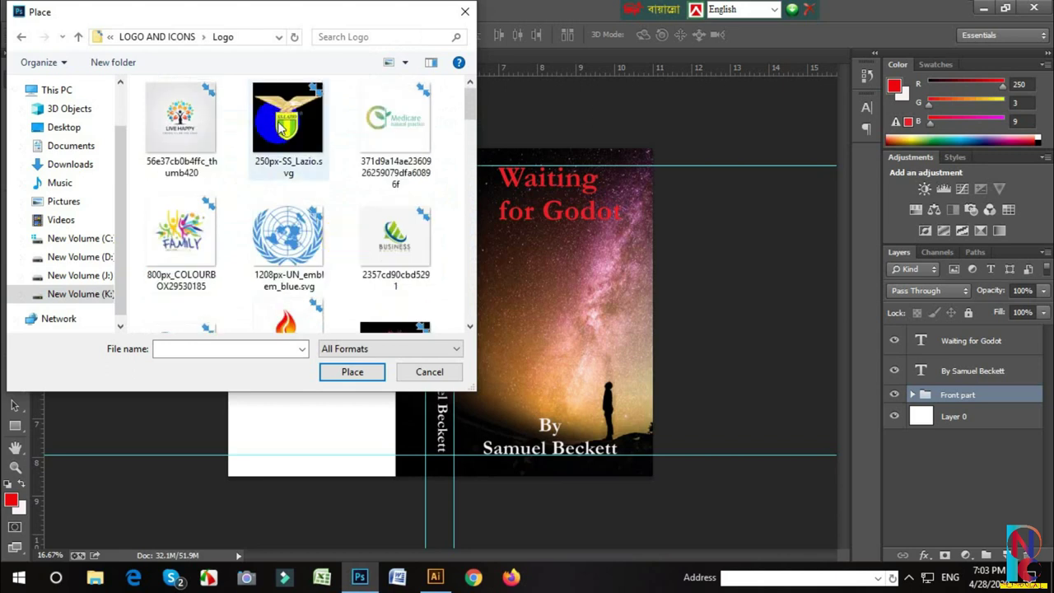
left_click(278, 128)
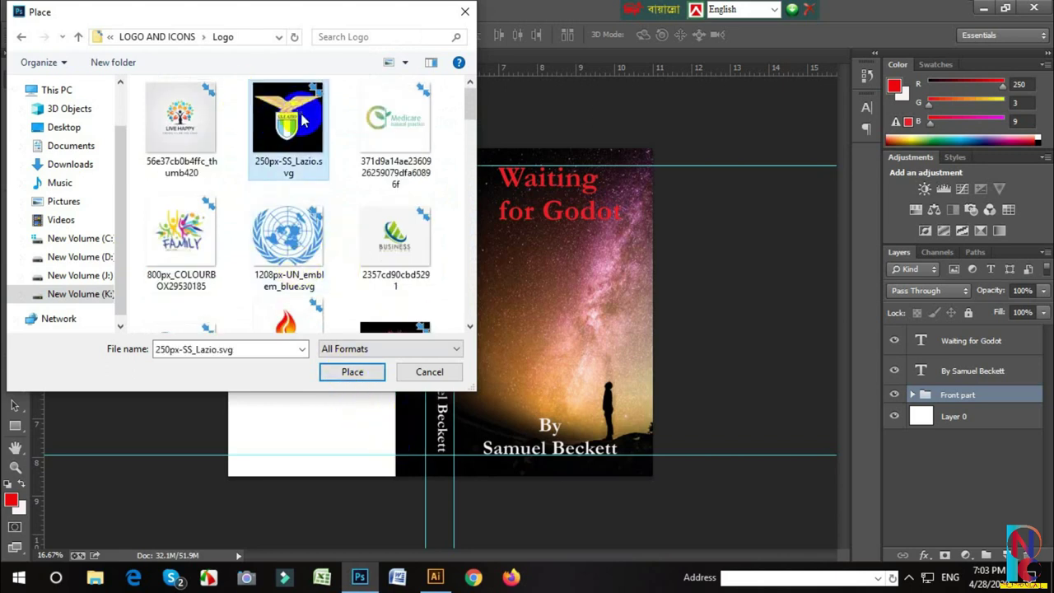
left_click(353, 371)
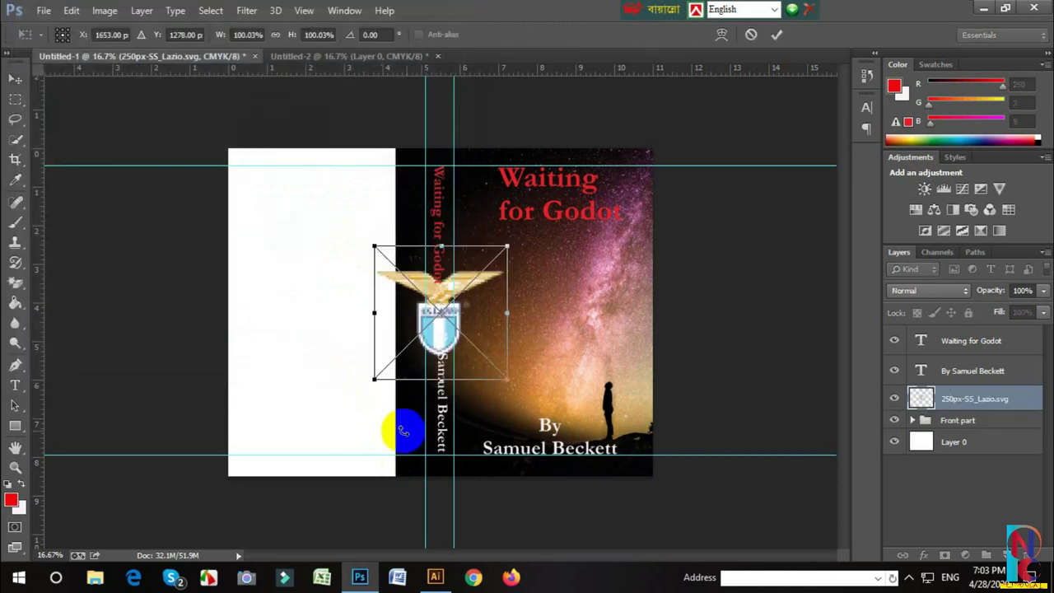
left_click_drag(443, 340, 446, 332)
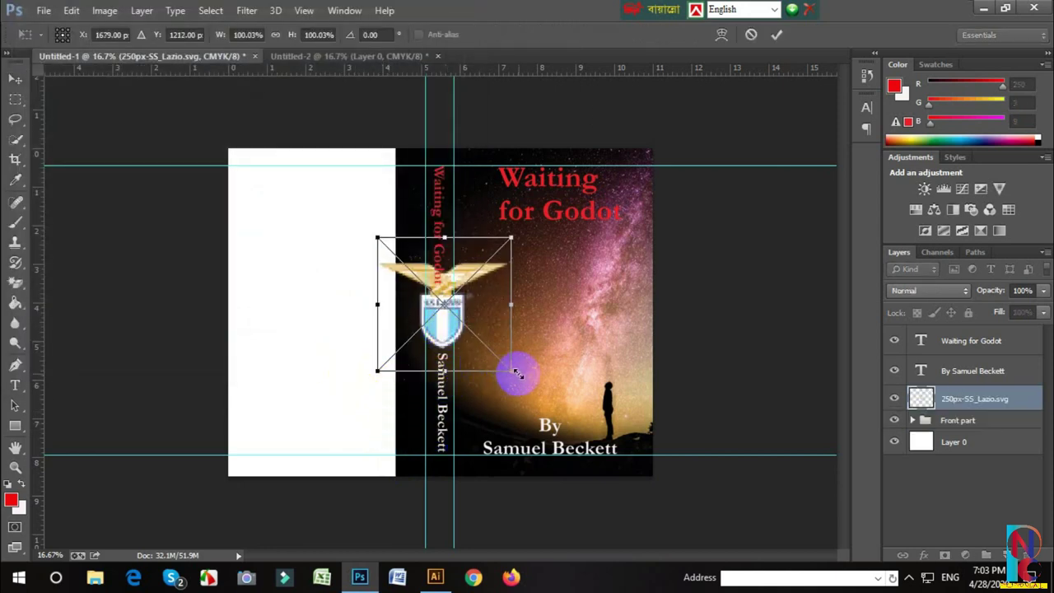
left_click_drag(510, 371, 409, 268)
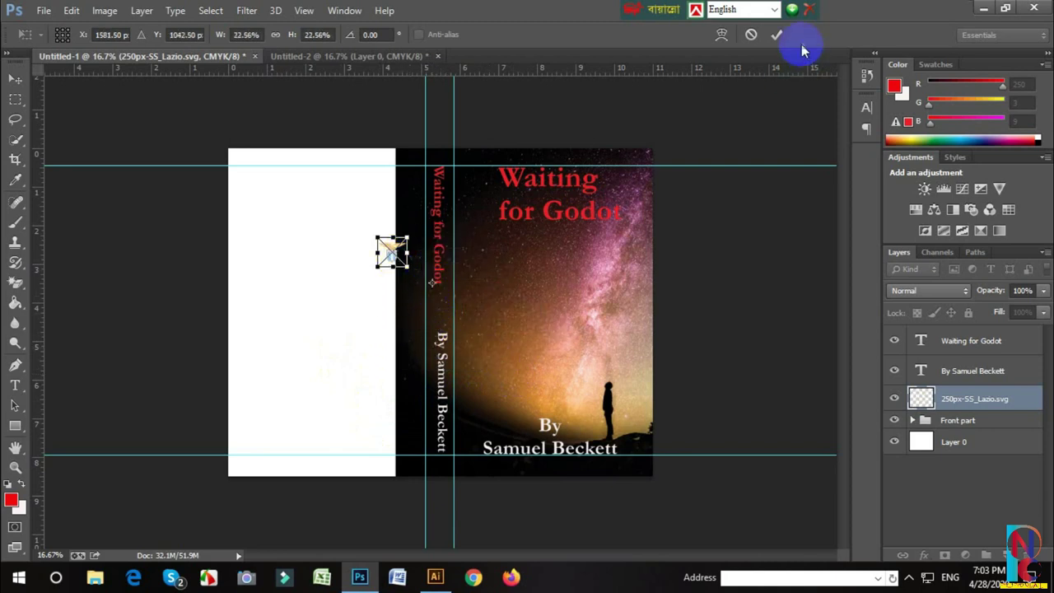
left_click(777, 34)
Move the logo onto the spine and rotate it 90° counter-clockwise three times
left_click_drag(392, 252, 440, 304)
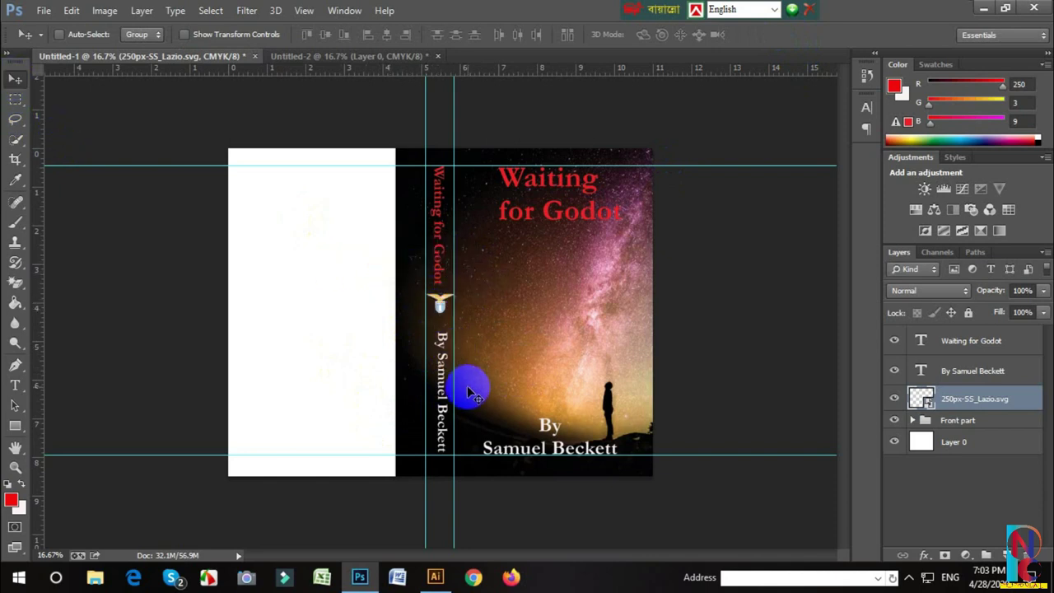
key("ctrl+t")
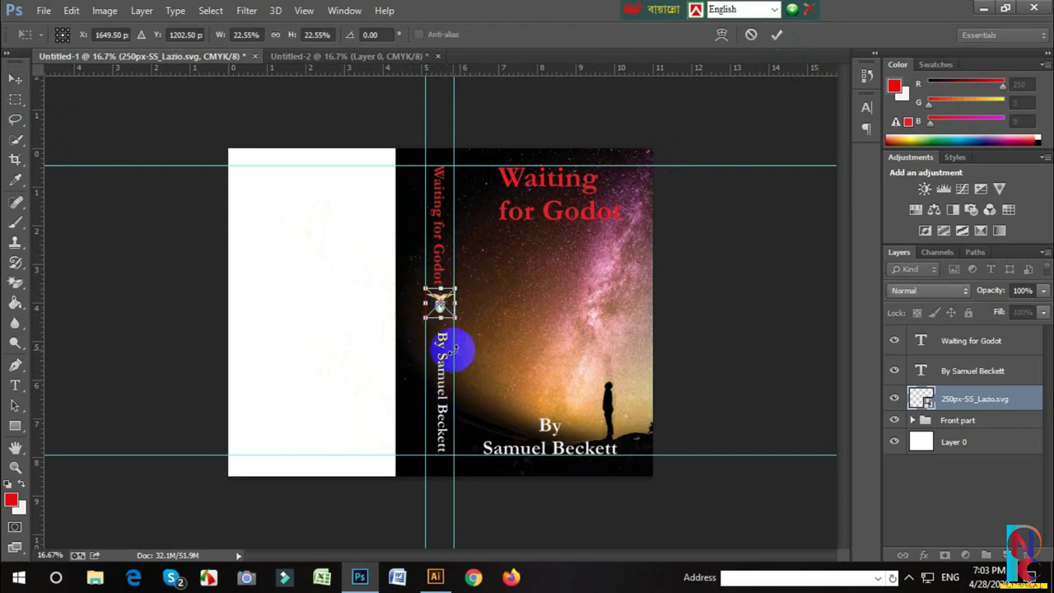
right_click(445, 314)
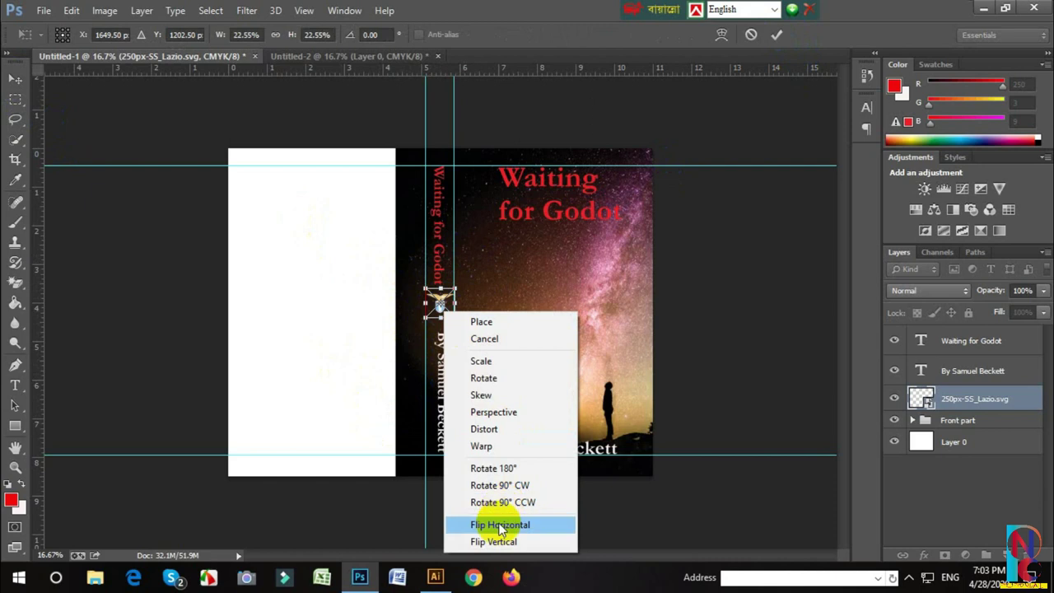
left_click(492, 501)
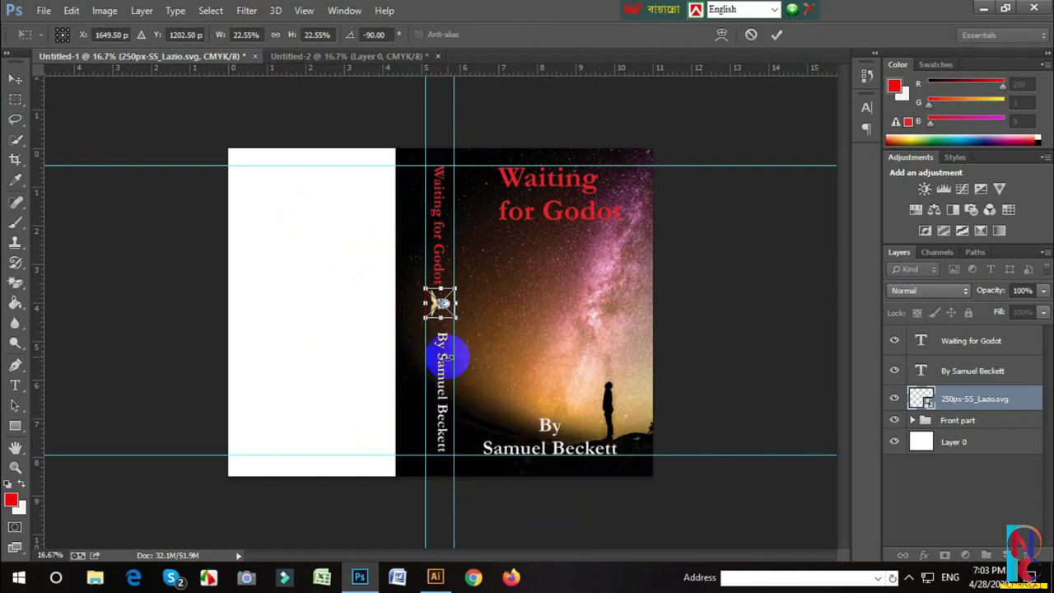
right_click(445, 305)
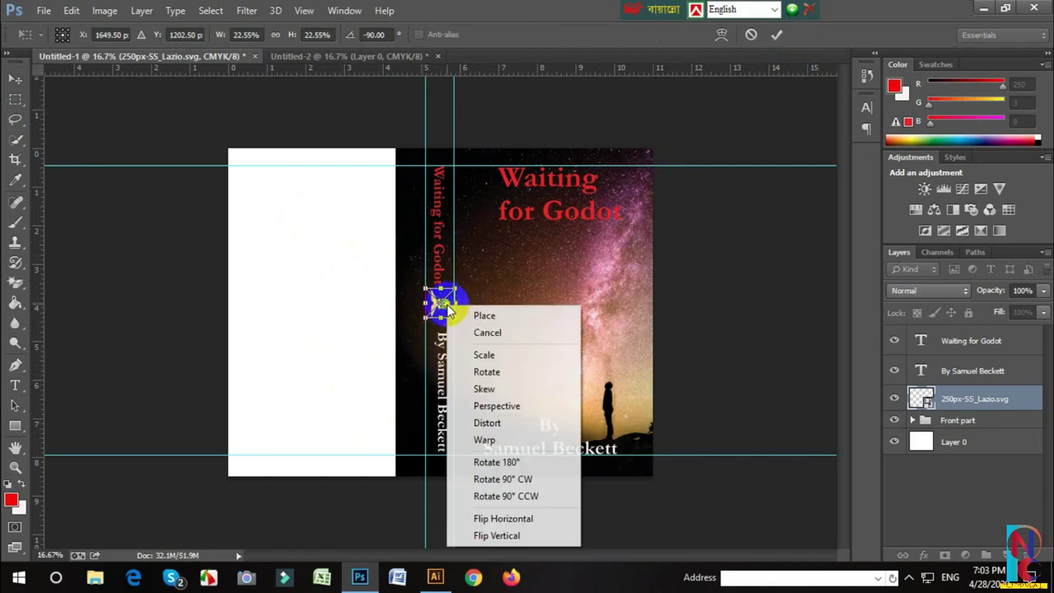
left_click(513, 498)
right_click(442, 301)
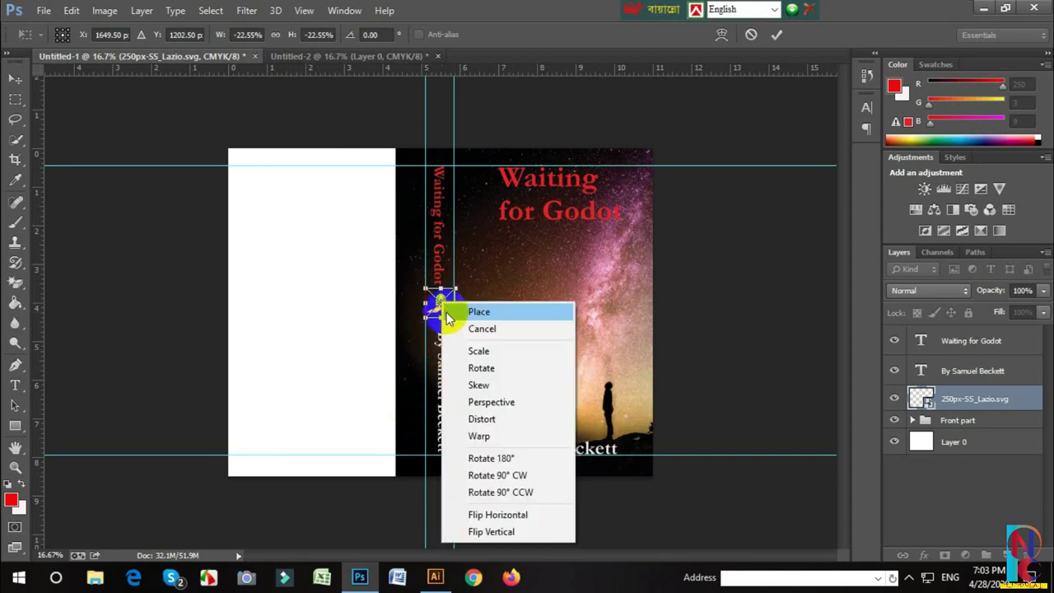
left_click(511, 492)
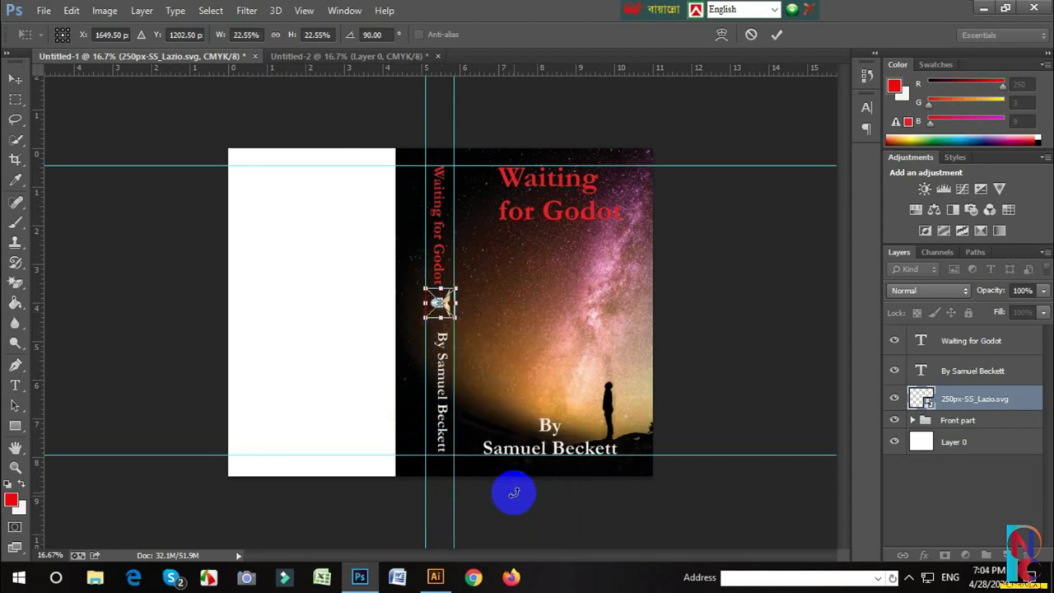
left_click(776, 34)
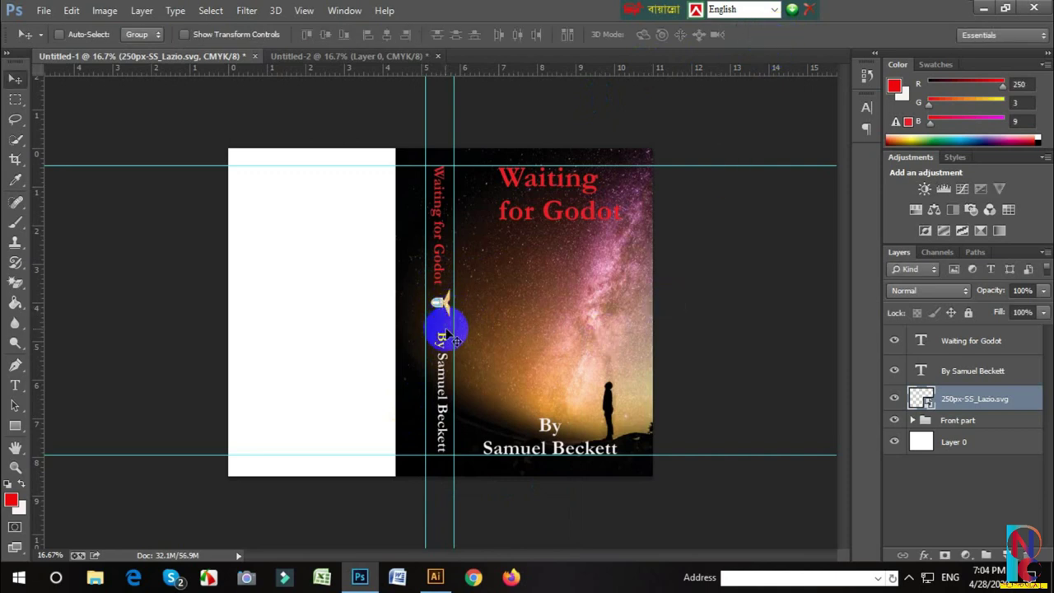
Scale the logo down to fit the spine between title and credit
key("ctrl+t")
left_click_drag(455, 319, 435, 299)
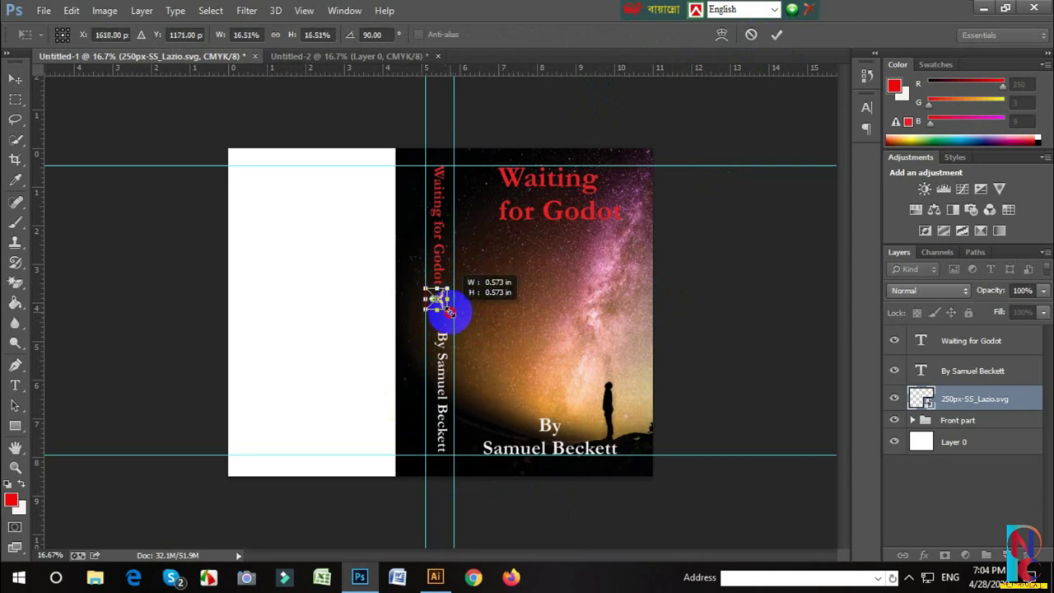
left_click(777, 34)
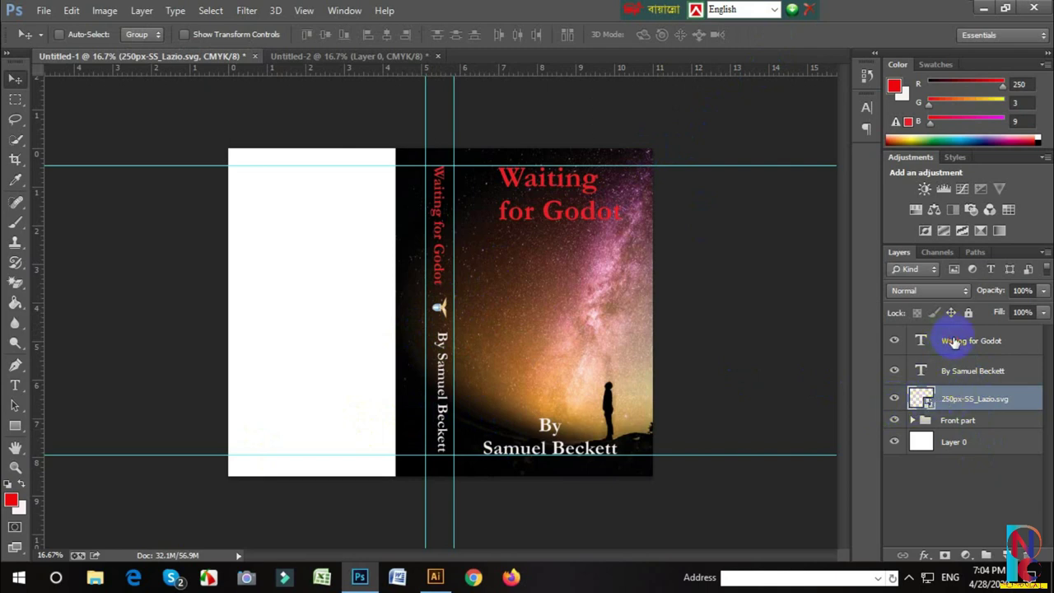
Group the spine title, author and logo layers into a group named Spine
left_click(953, 342, "shift")
key("ctrl+g")
type("Spine")
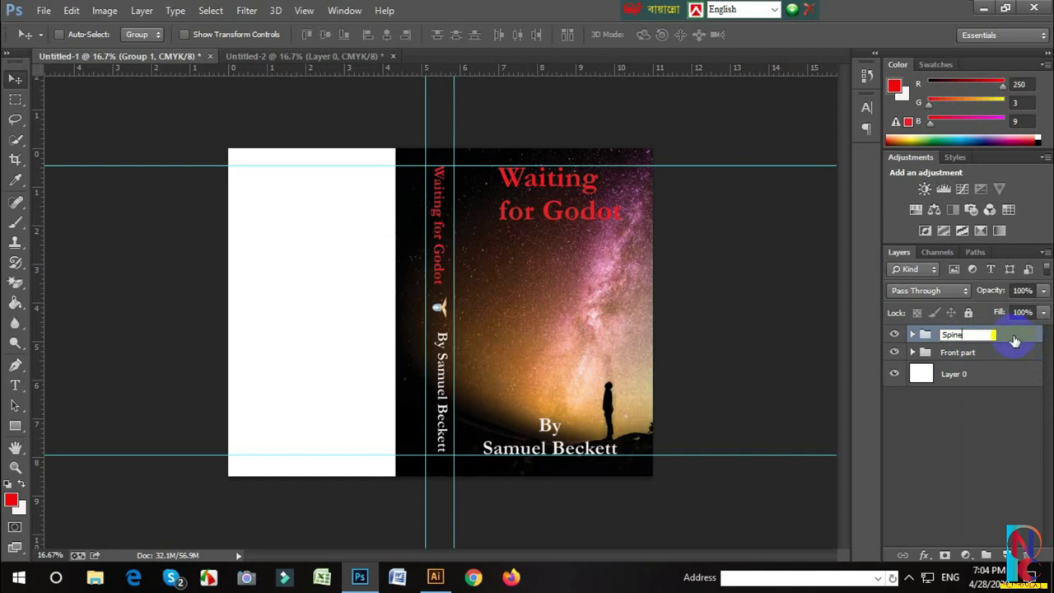
key("Return")
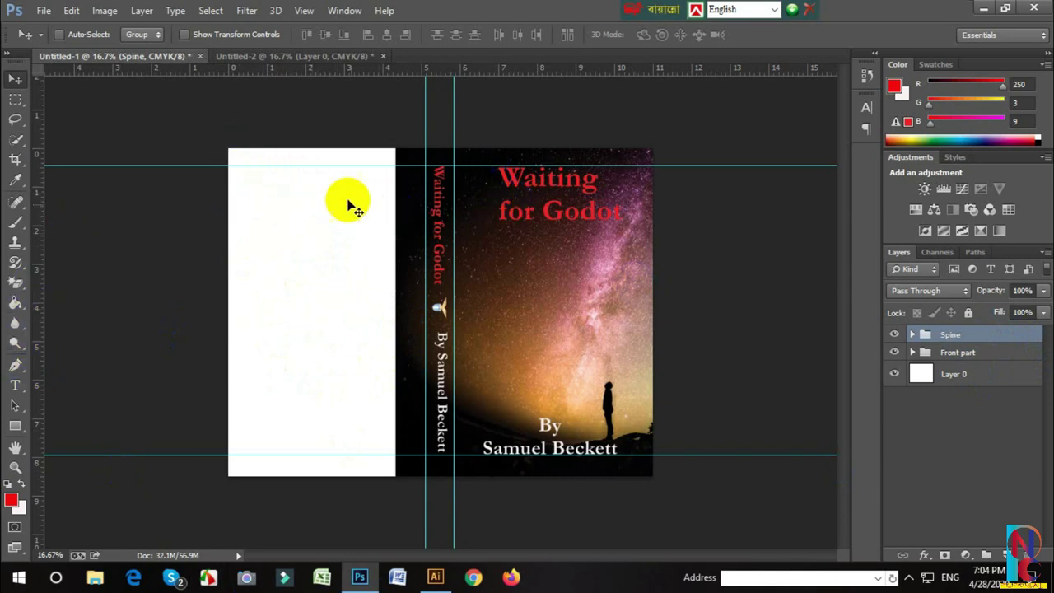
Draw a red 1656 × 2622 px rectangle over the back panel and open its Blending Options
left_click(15, 426)
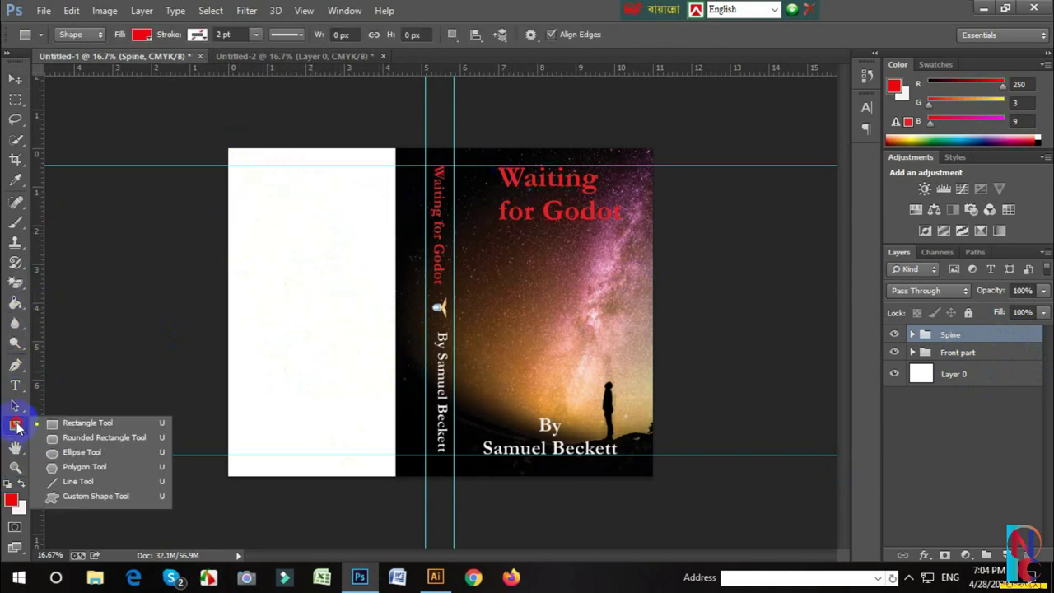
left_click(82, 418)
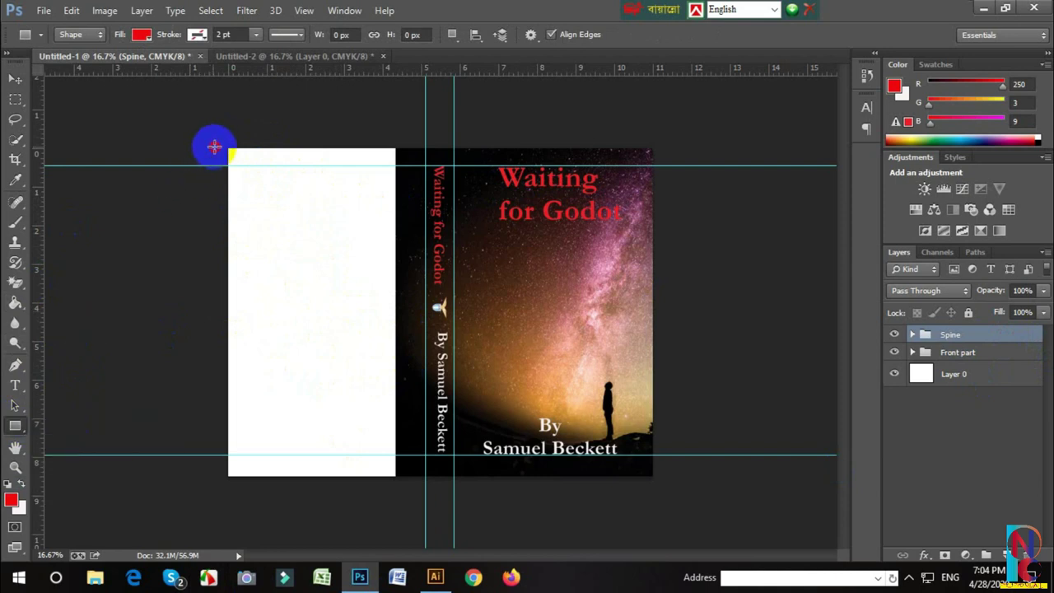
left_click_drag(214, 148, 424, 343)
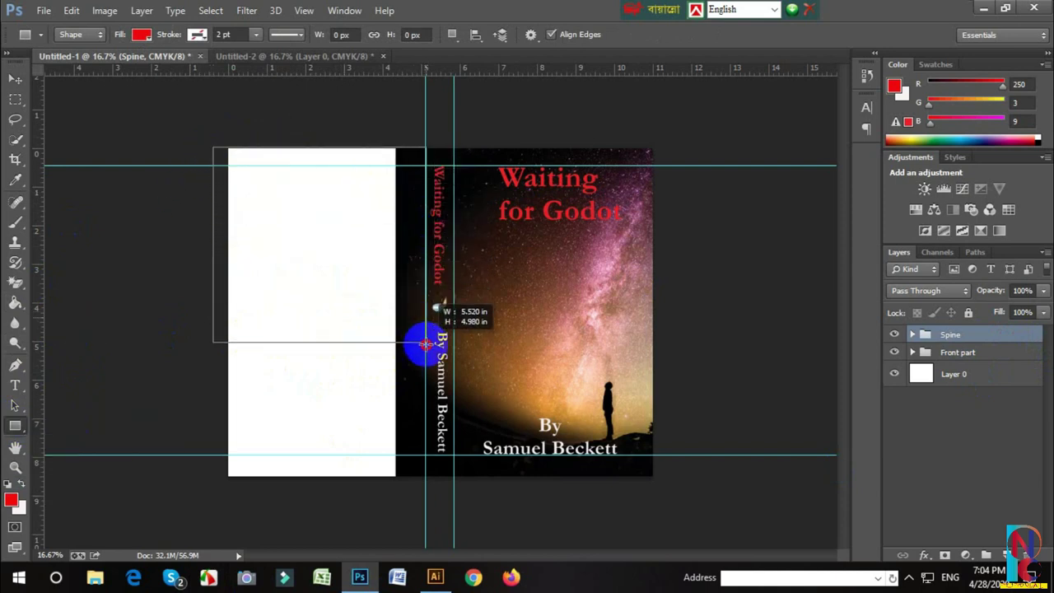
left_click_drag(424, 344, 424, 483)
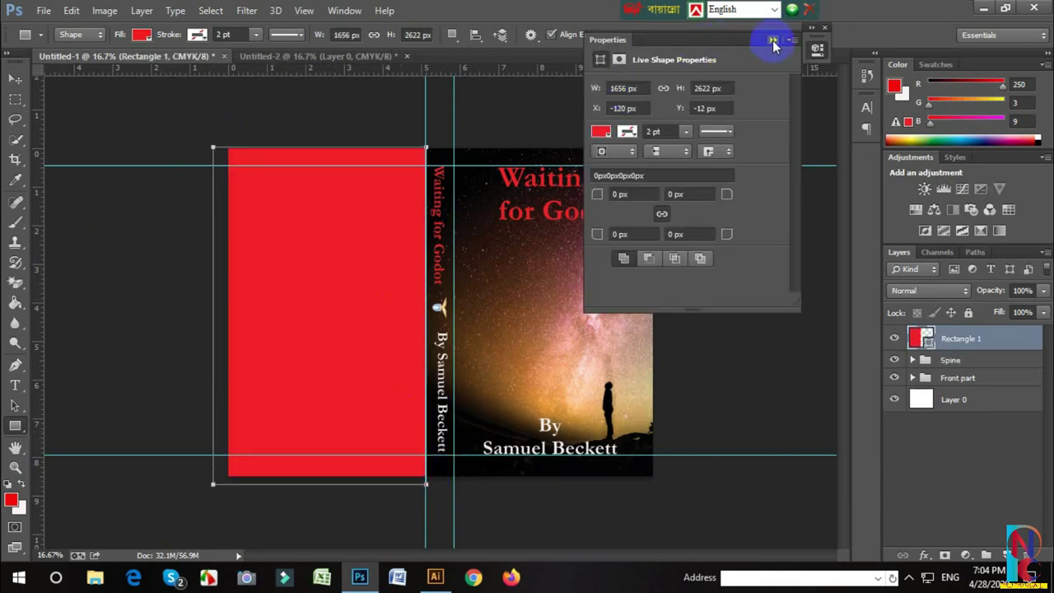
left_click(772, 41)
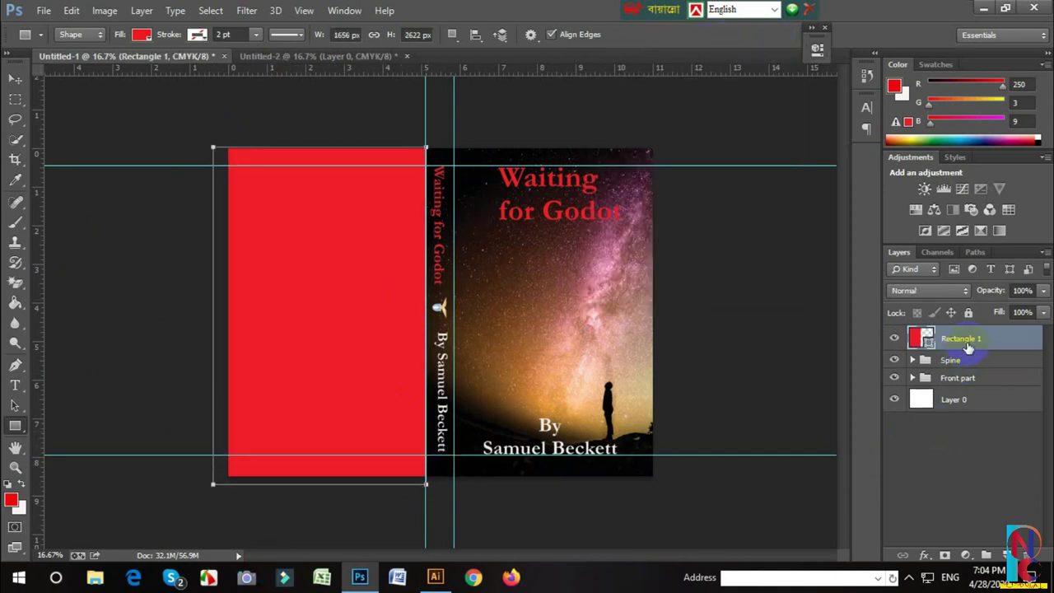
right_click(967, 349)
left_click(704, 82)
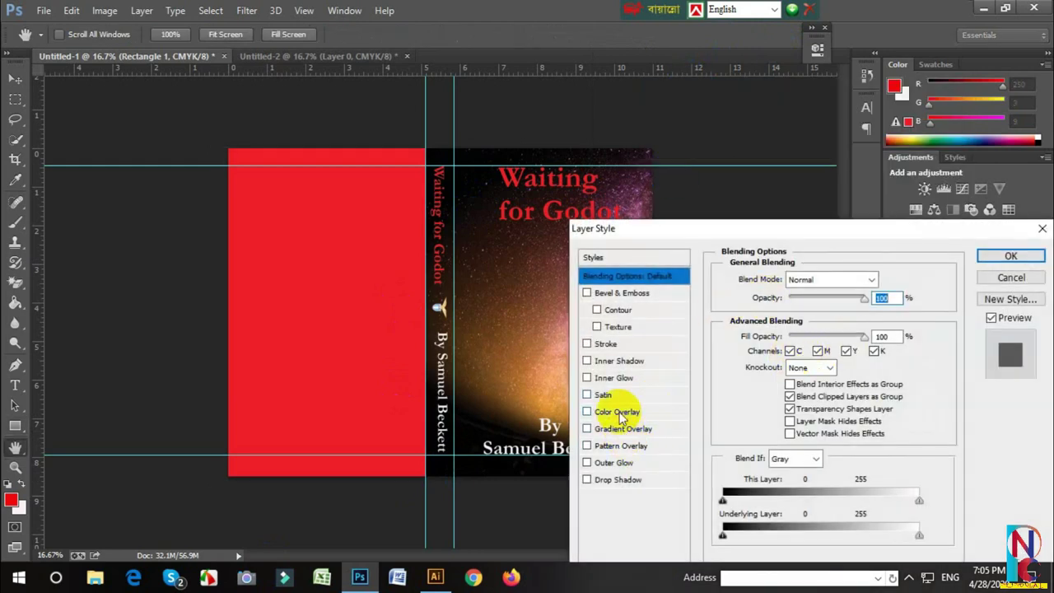
Give Rectangle 1 a near-black Color Overlay and leave its layer opacity at 100%
left_click(619, 412)
left_click(882, 279)
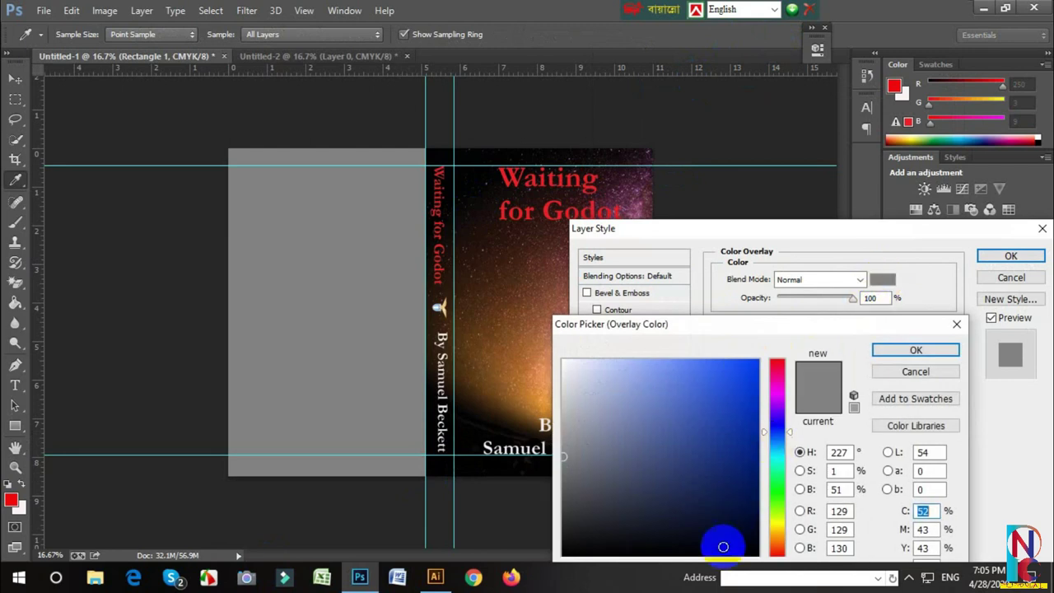
left_click(598, 550)
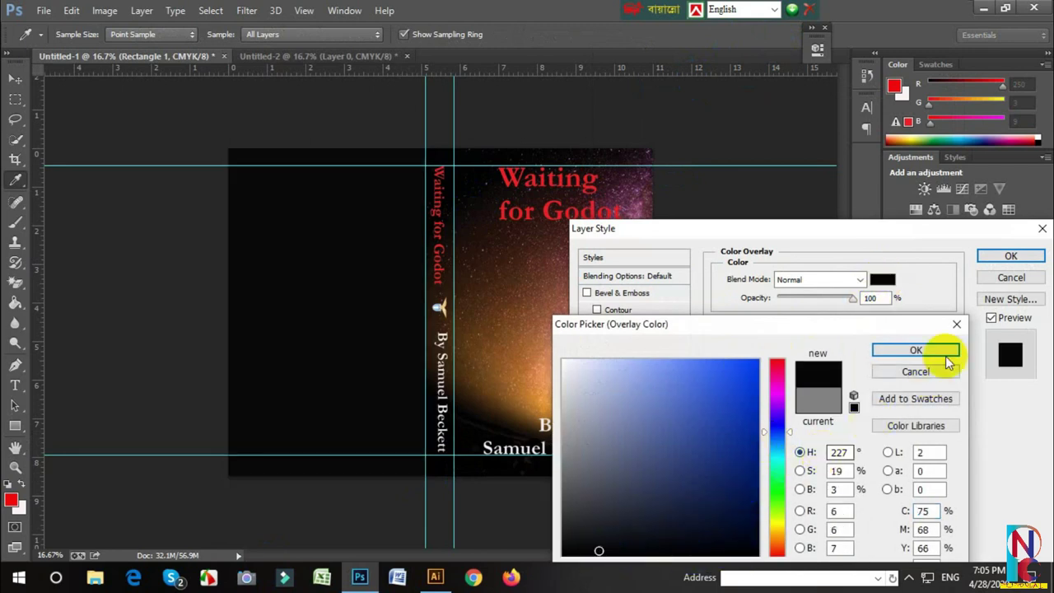
left_click(997, 255)
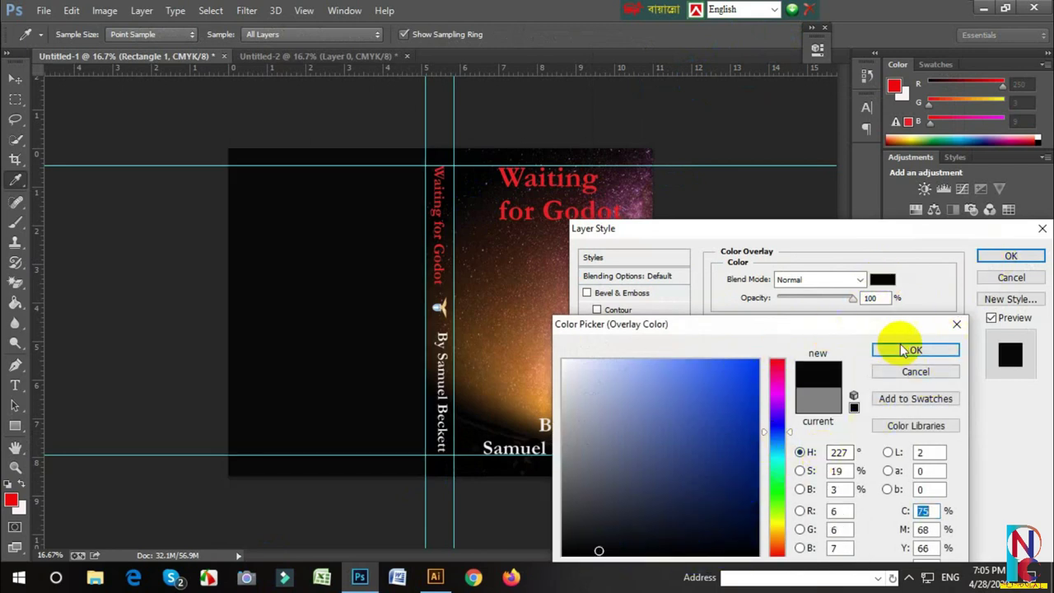
left_click(912, 350)
left_click(1011, 256)
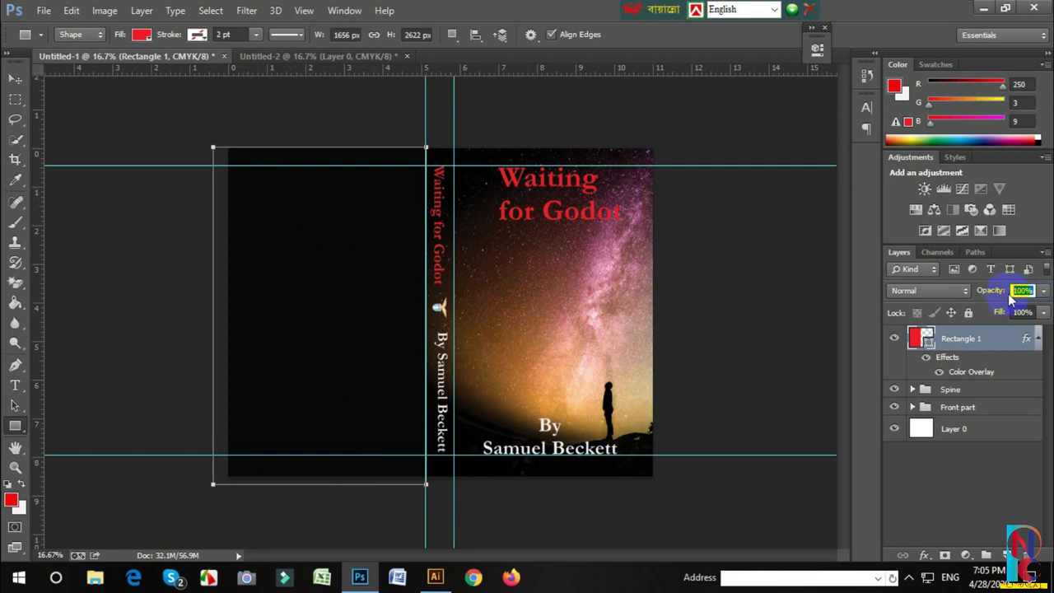
type("90")
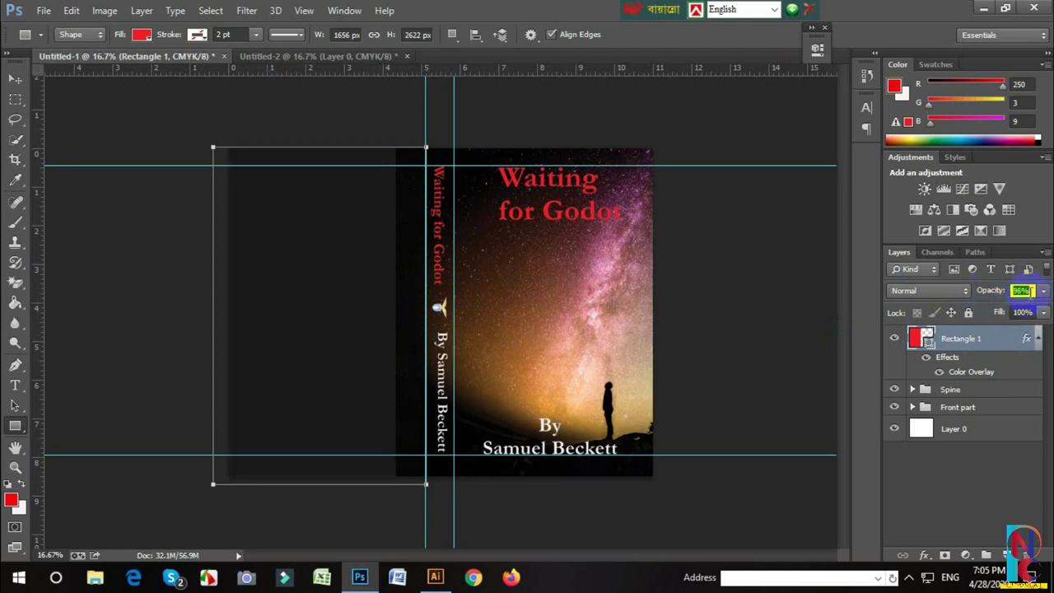
type("100")
key("Return")
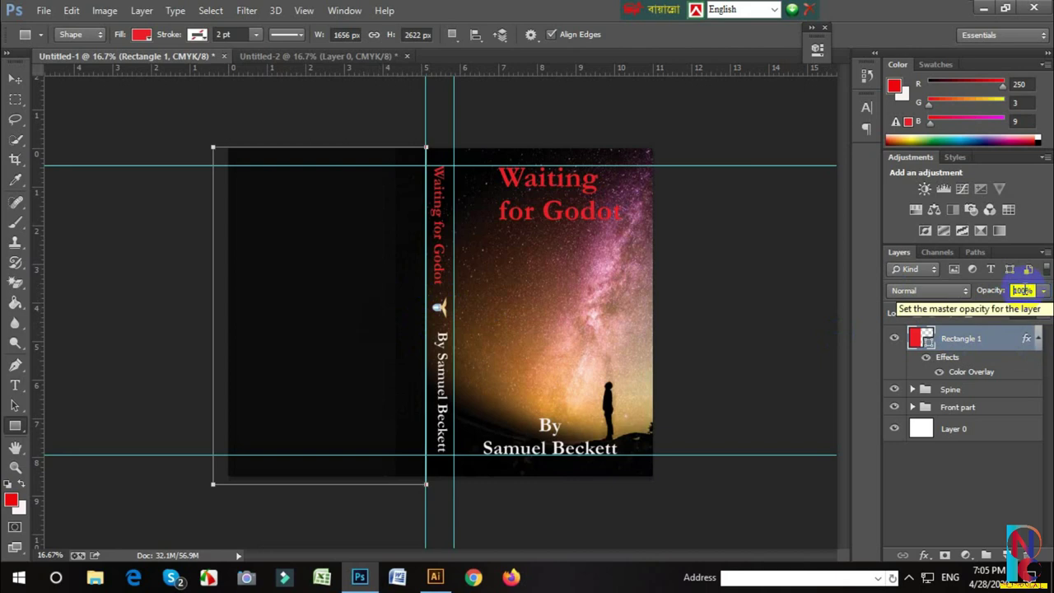
key("Return")
key("v")
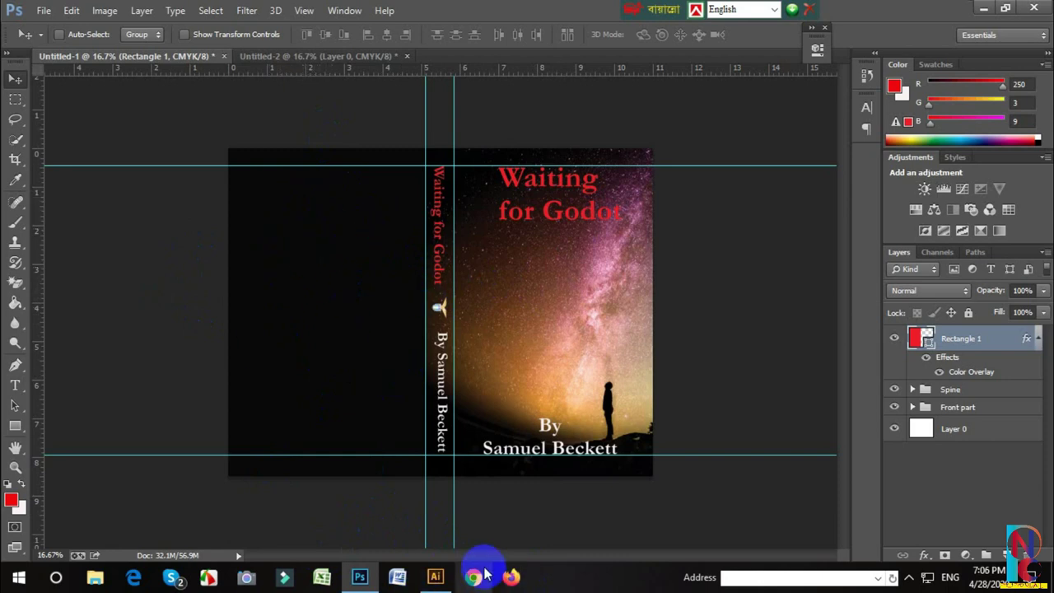
In Firefox, search Google for 'lorem ipsum' in a new tab
left_click(511, 578)
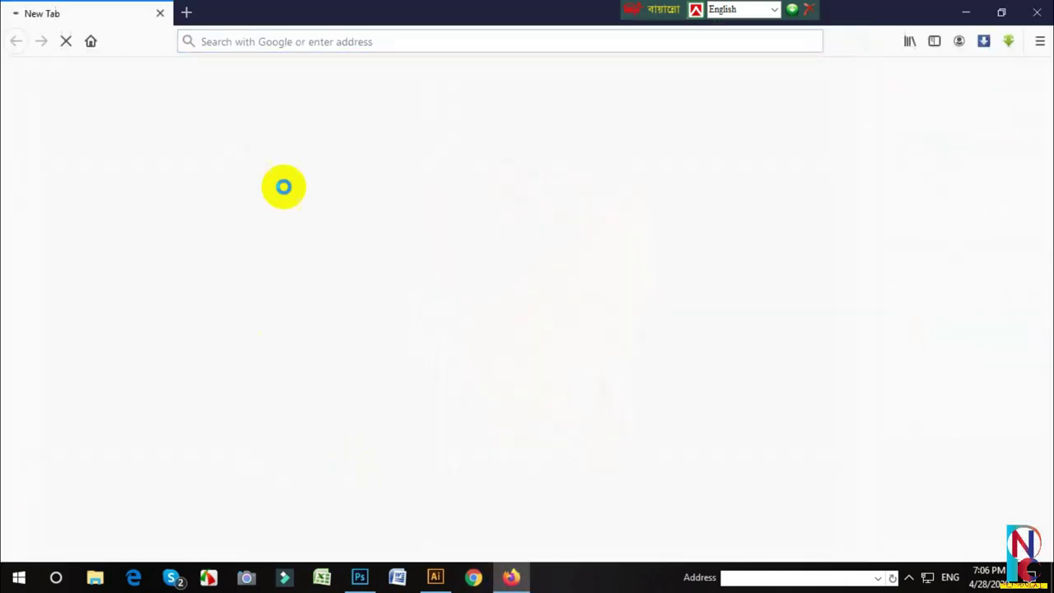
left_click(188, 13)
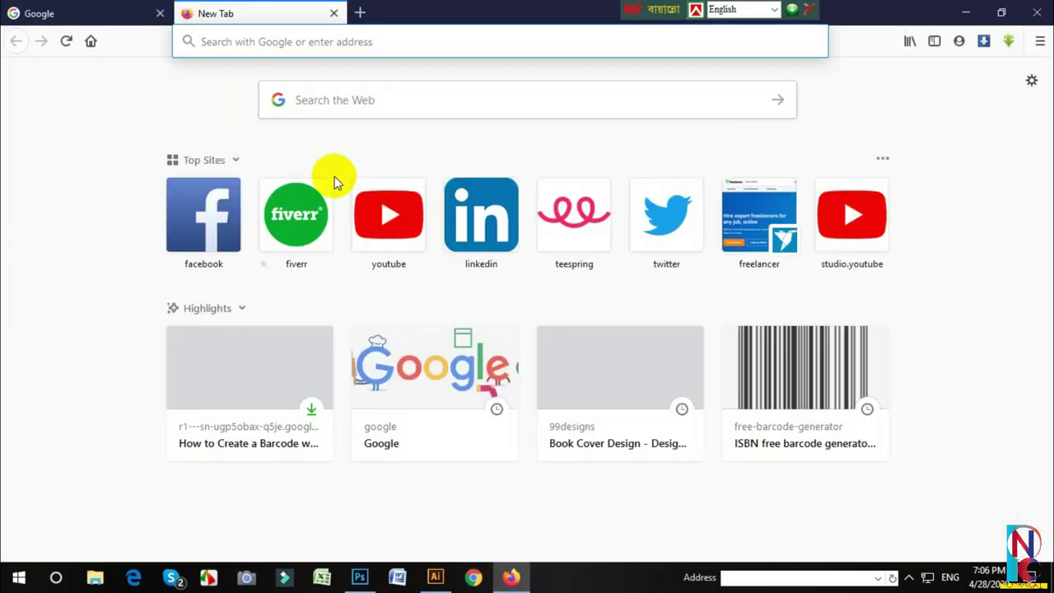
left_click(347, 106)
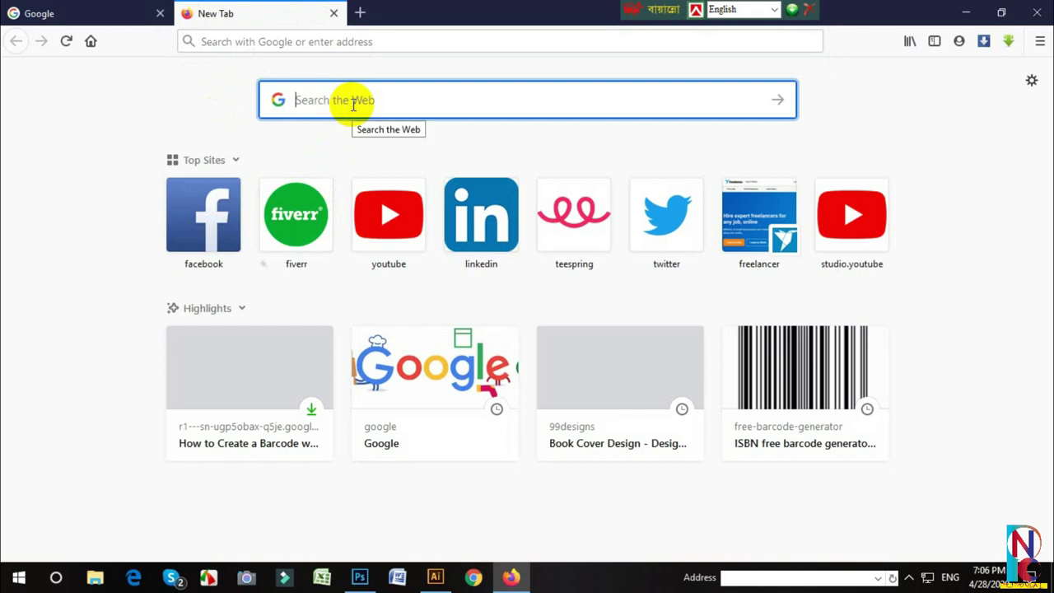
type("loe")
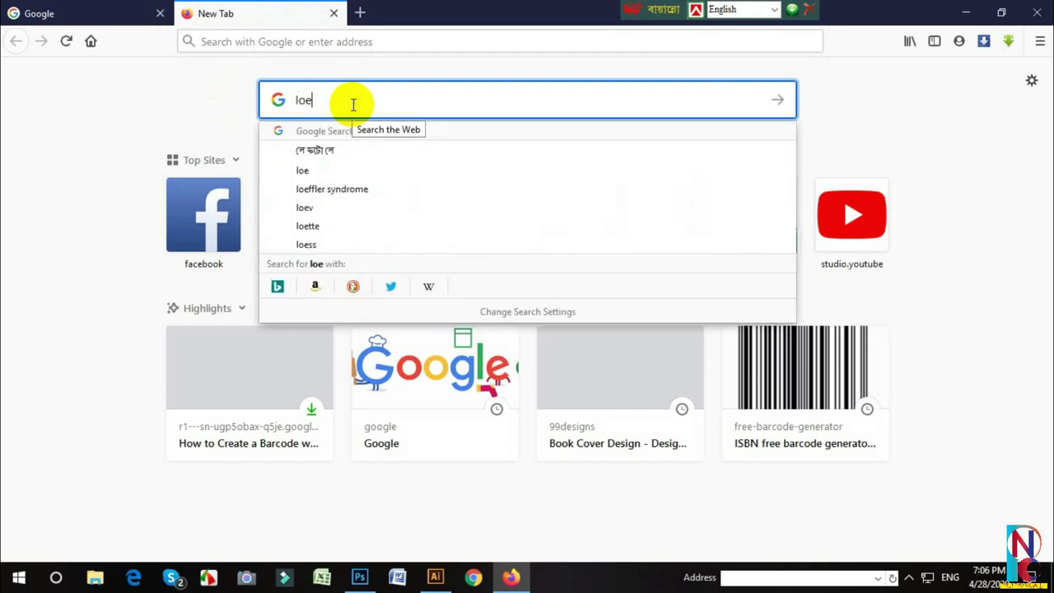
key("BackSpace")
type("re")
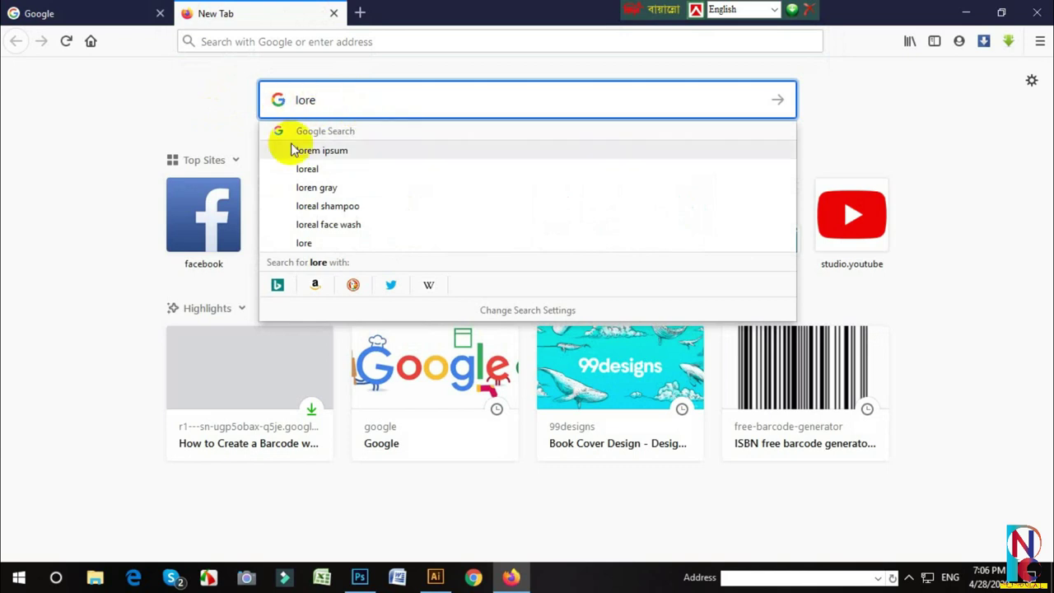
left_click(313, 152)
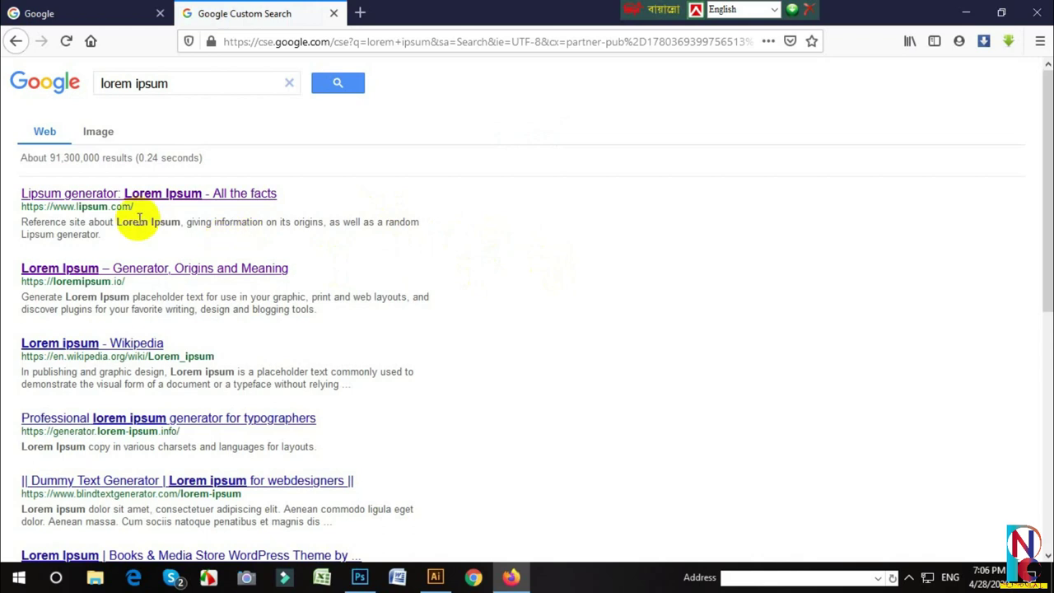
Open the lipsum.com result and select its 'What is Lorem Ipsum?' paragraph
left_click(95, 193)
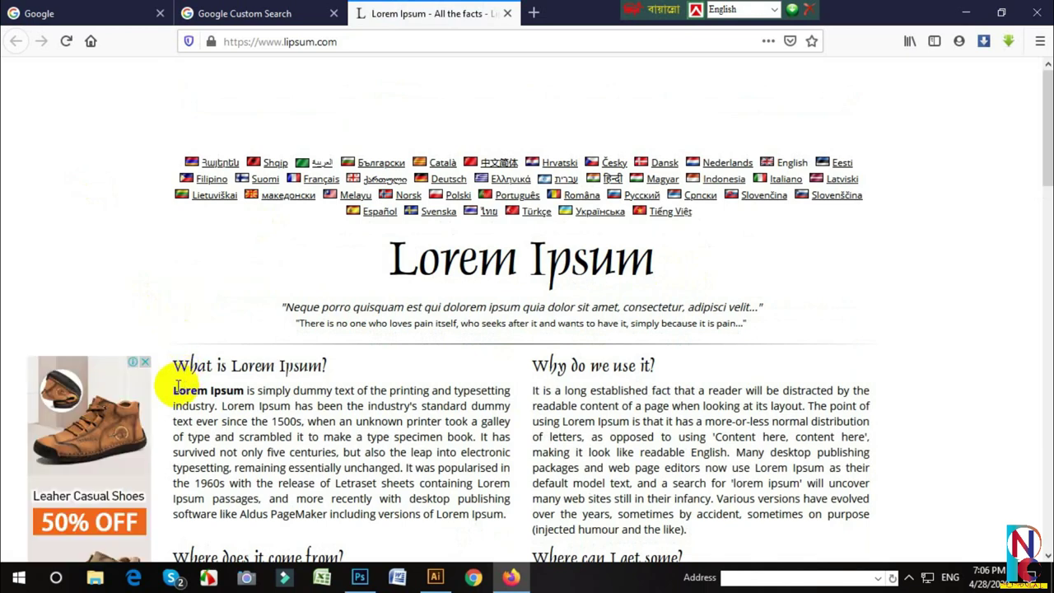
scroll(173, 371, "down", 2)
mouse_move(173, 311)
left_mouse_down()
mouse_move(223, 305)
mouse_move(336, 334)
mouse_move(219, 301)
left_mouse_up()
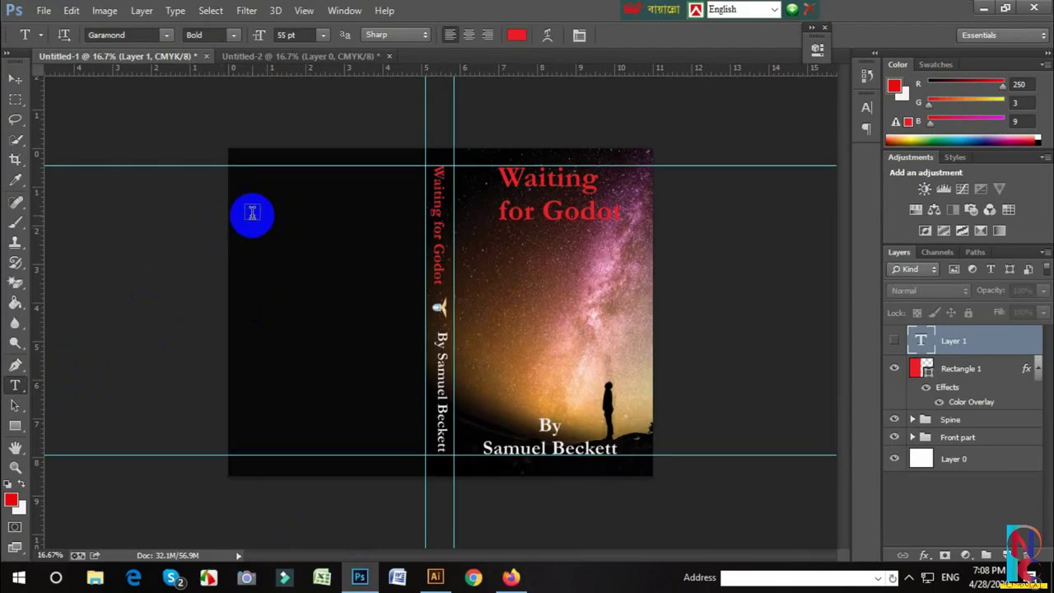
Paste the copied Lorem Ipsum text into a new text box on the back cover
left_click_drag(252, 186, 402, 366)
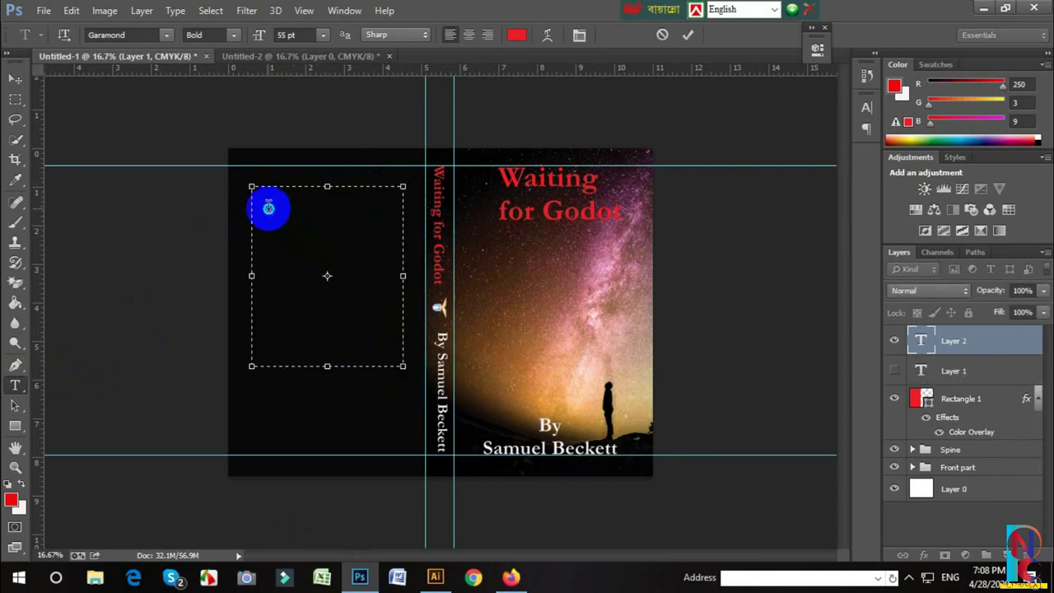
right_click(269, 208)
left_click(313, 279)
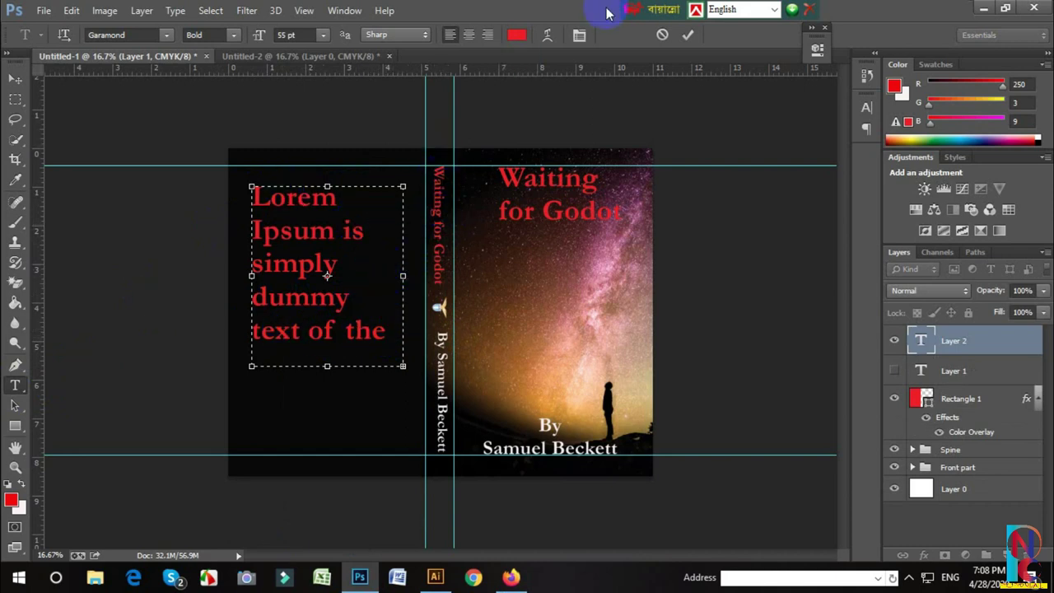
Select the pasted paragraph and reduce its font size to 10 pt
left_click(580, 34)
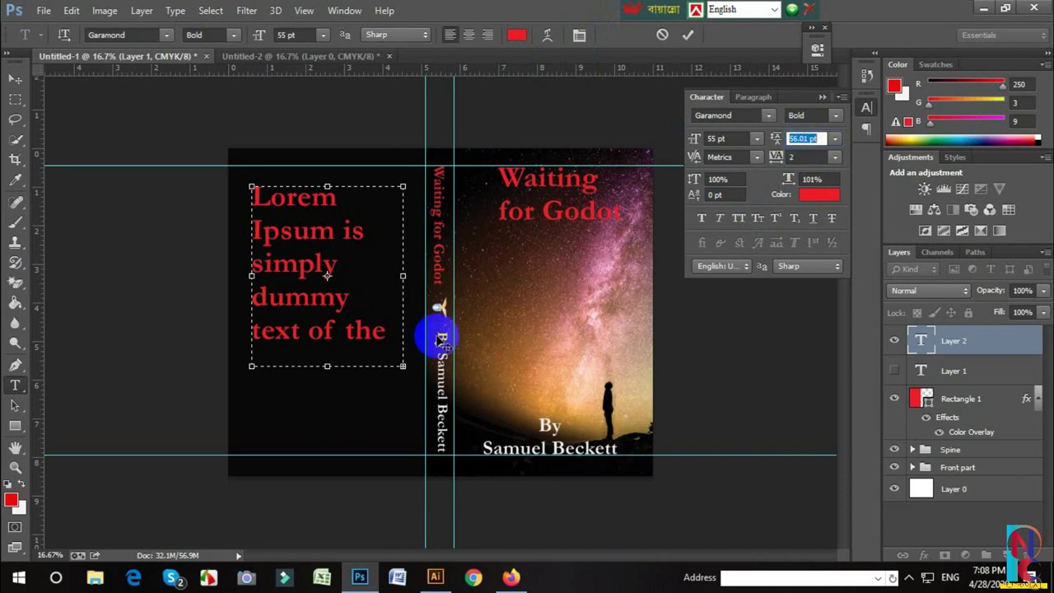
left_click_drag(390, 331, 236, 216)
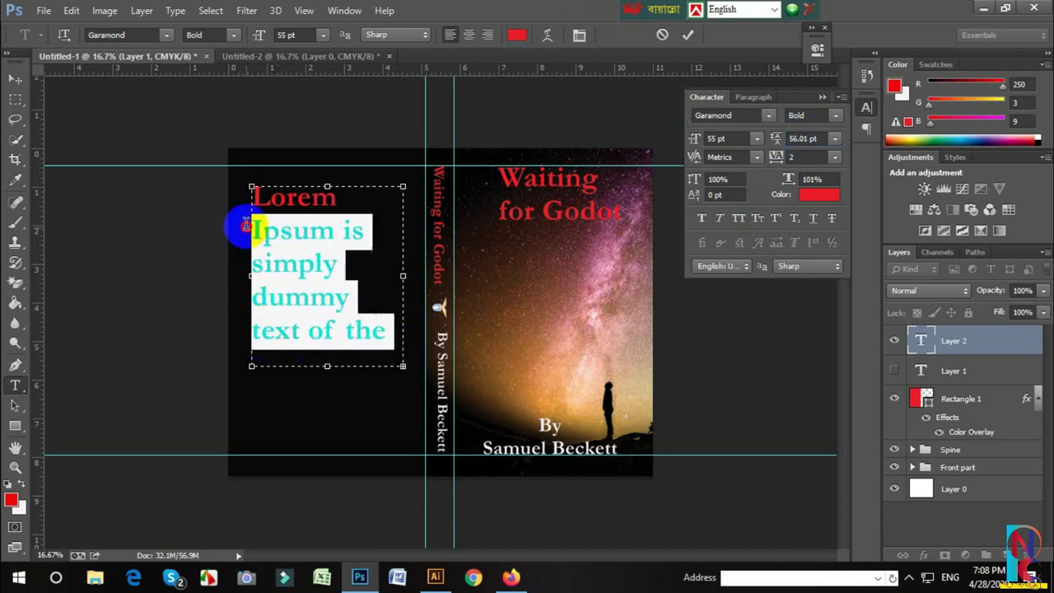
left_click(821, 138)
left_click(718, 138)
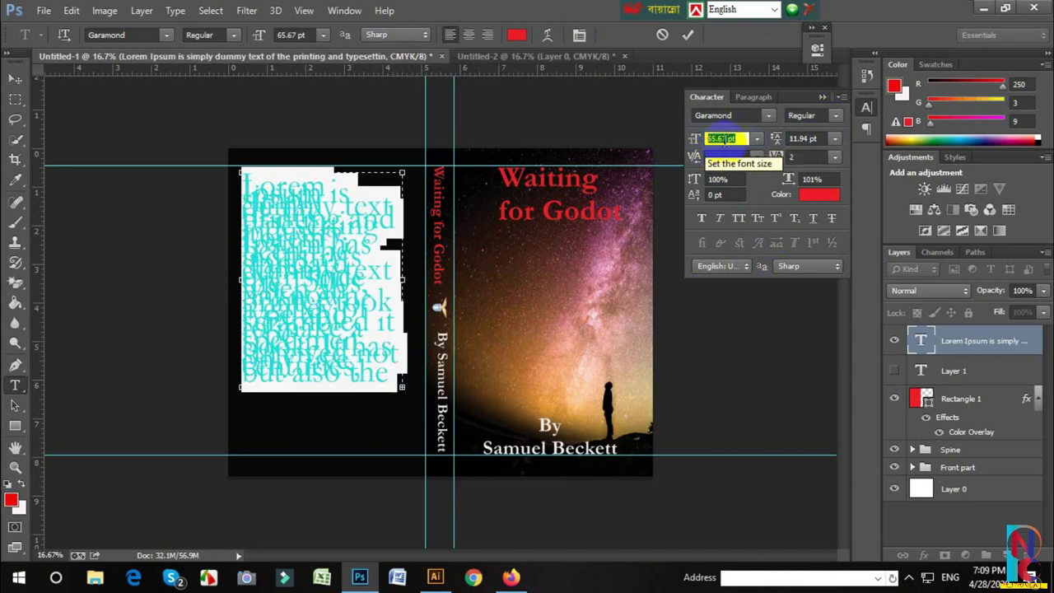
key("Up")
key("Up")
key("Up")
key("Up")
key("Down")
key("Down")
key("Down")
key("Down")
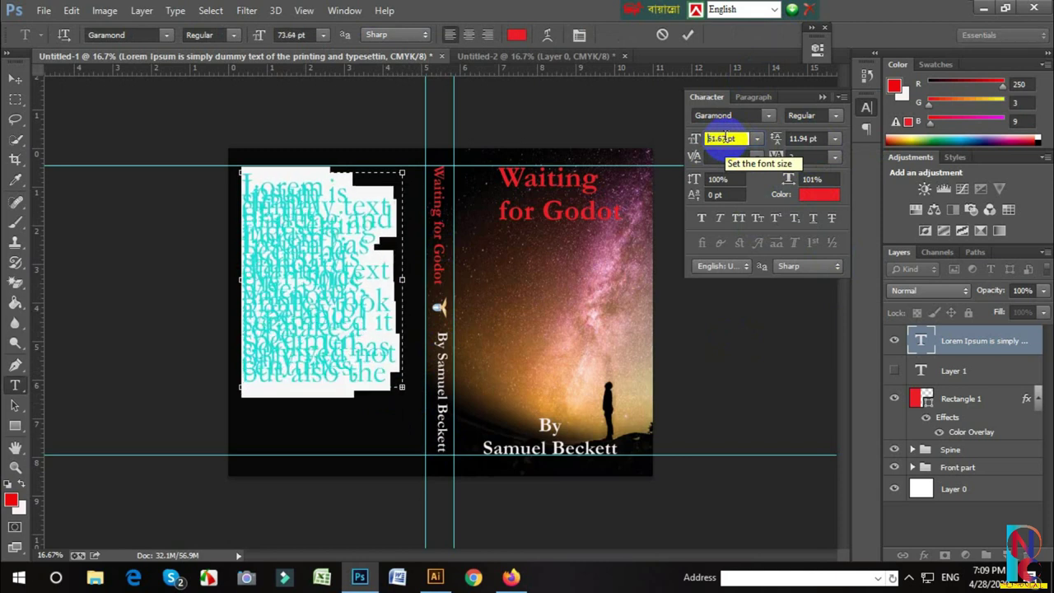
key("Down")
key("Down")
key("Down")
key("Down")
key("Down")
key("Down")
key("Down")
key("Down")
key("Down")
key("Down")
key("Down")
key("Down")
key("Down")
key("Down")
key("Down")
key("Down")
key("Down")
key("Down")
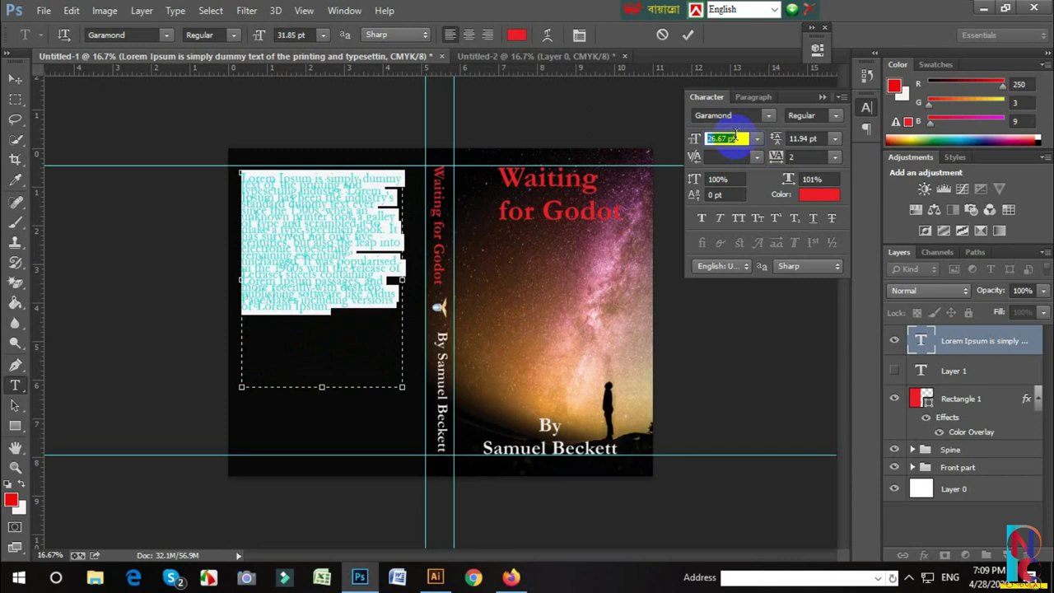
key("Down")
key("Down")
key("Down")
key("Down")
key("Down")
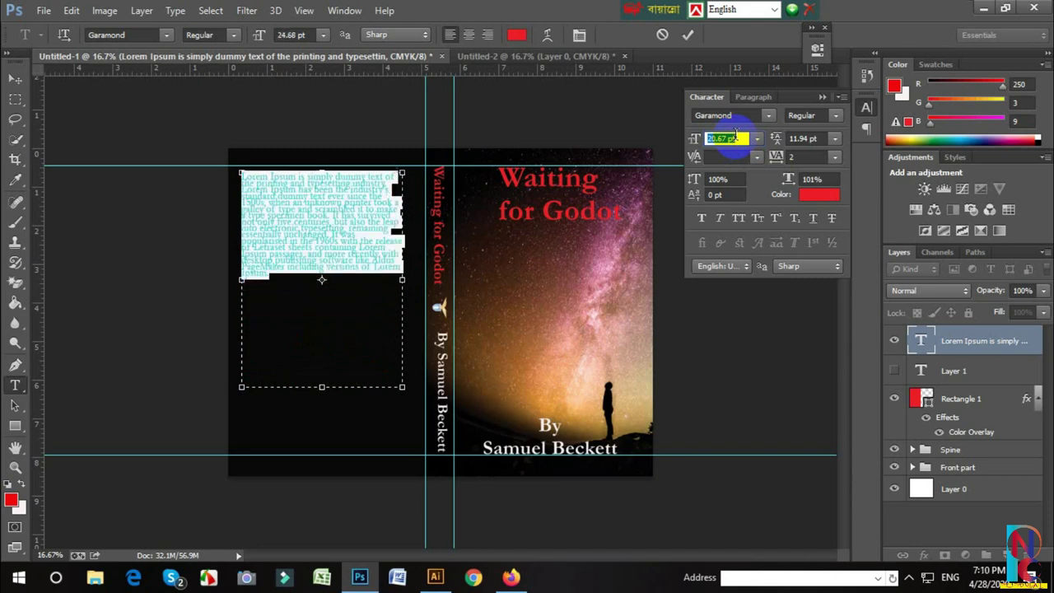
key("Down")
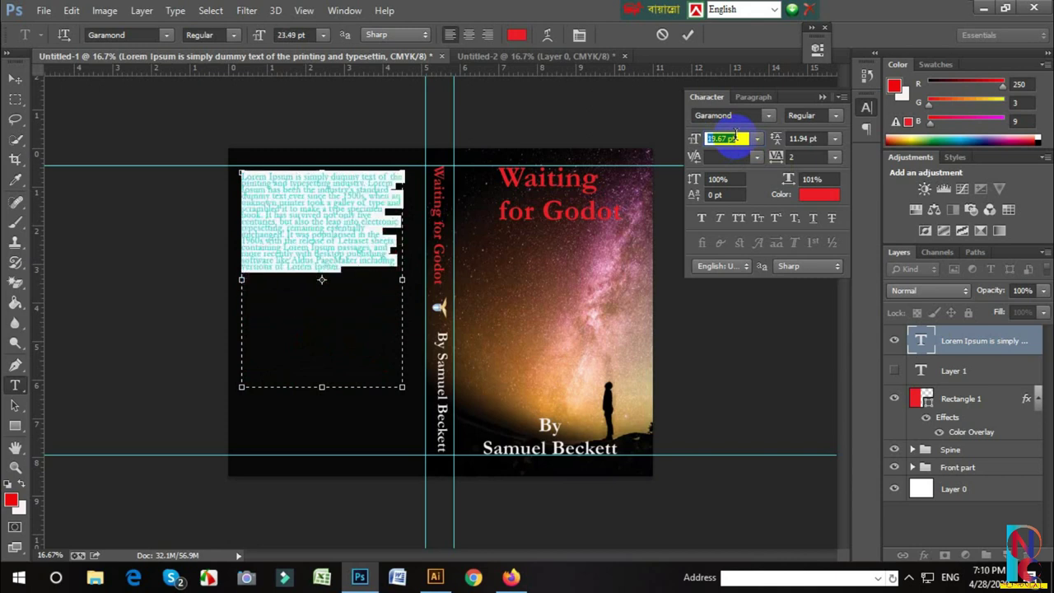
key("Down")
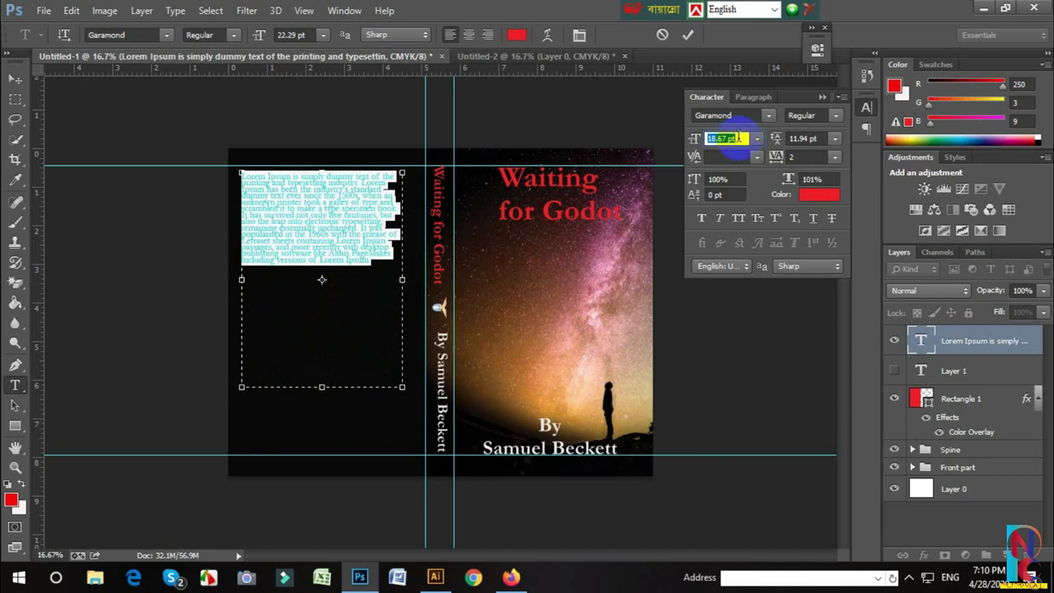
key("Down")
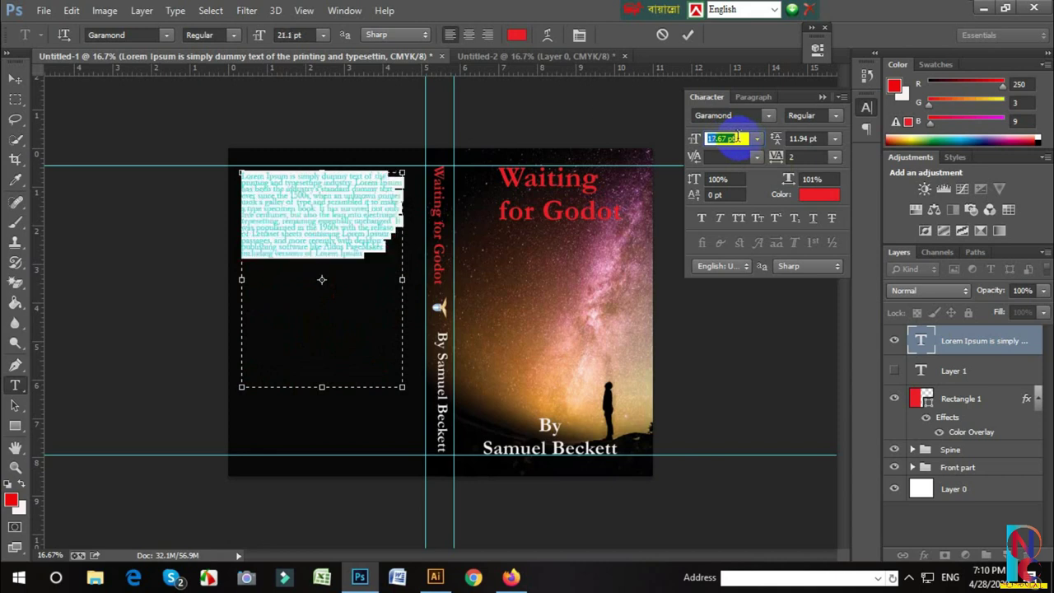
left_click(697, 140)
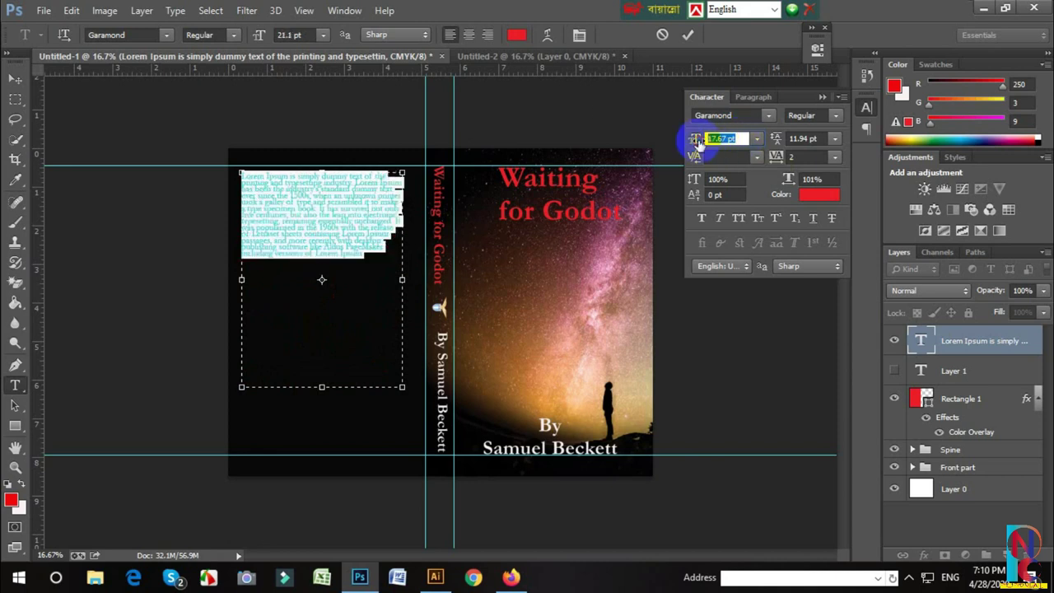
type("10")
key("Return")
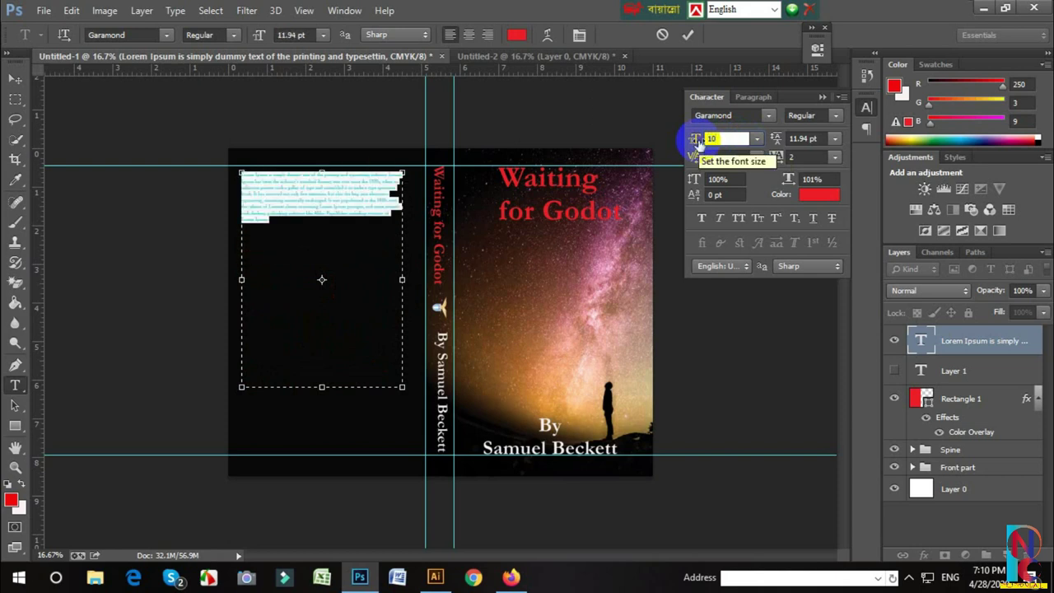
Set the paragraph to 12 pt with 15.94 pt leading
left_click(716, 137)
left_click(693, 142)
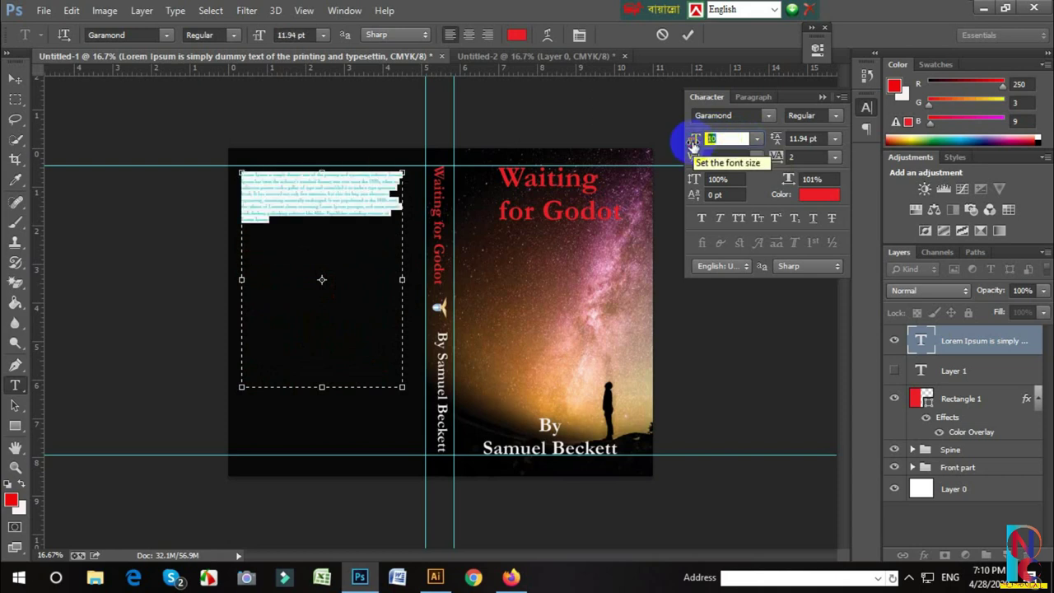
key("Up")
key("Up")
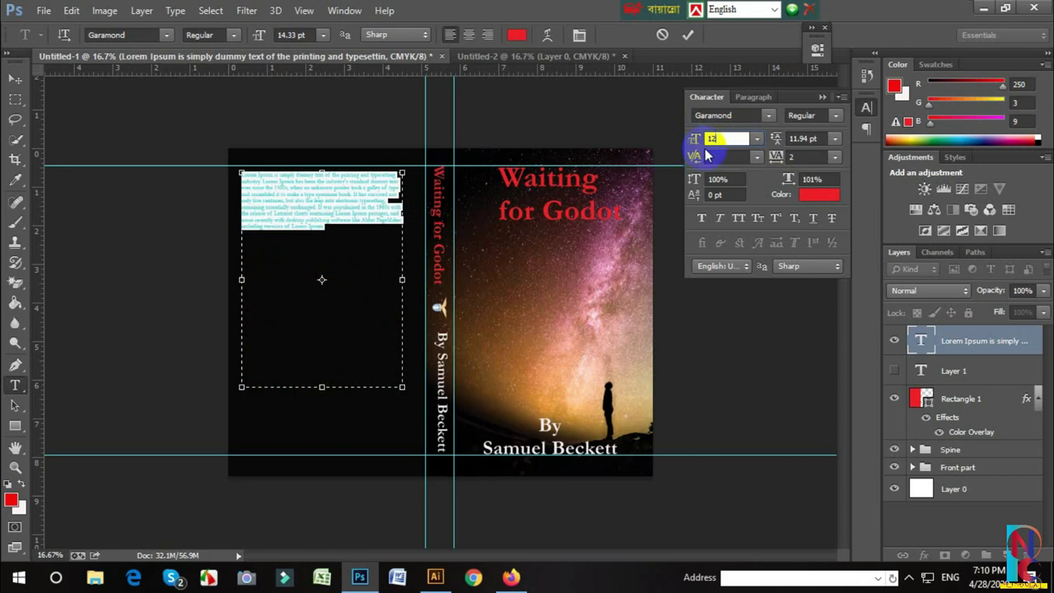
left_click(792, 138)
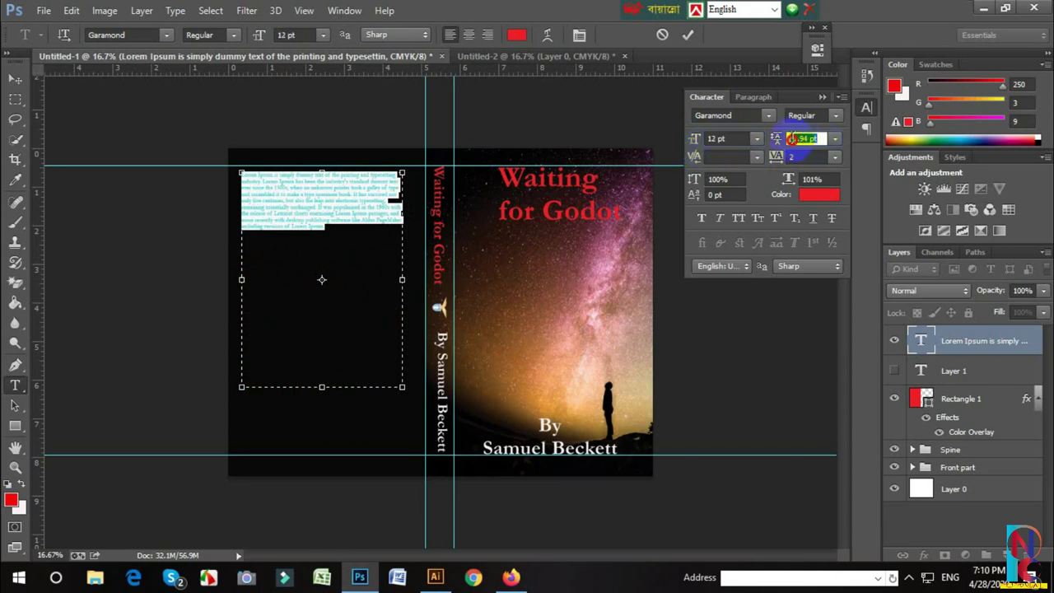
key("Up")
key("Up")
key("Up")
key("Up")
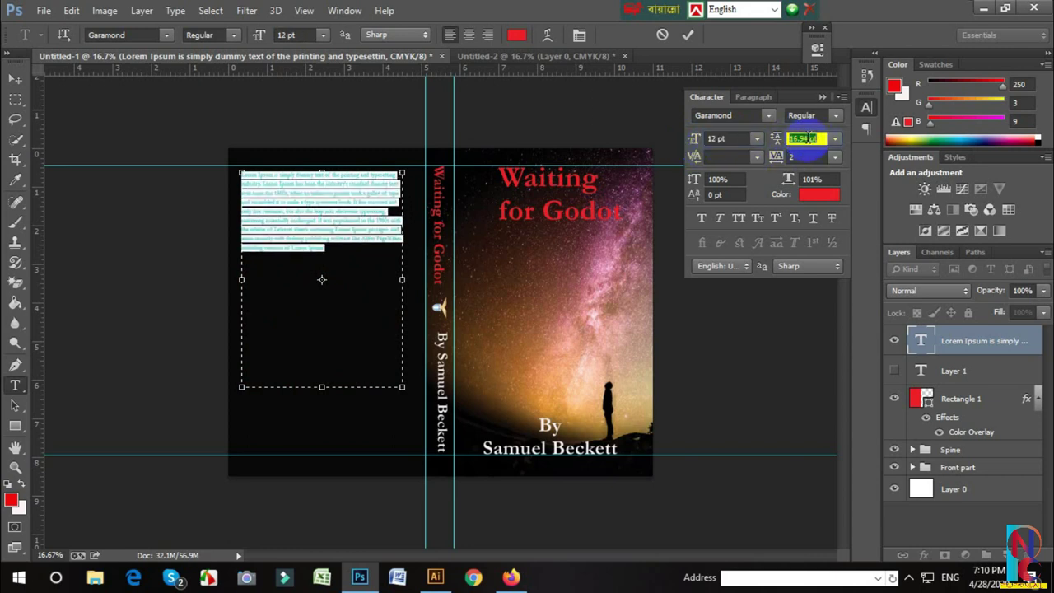
key("Down")
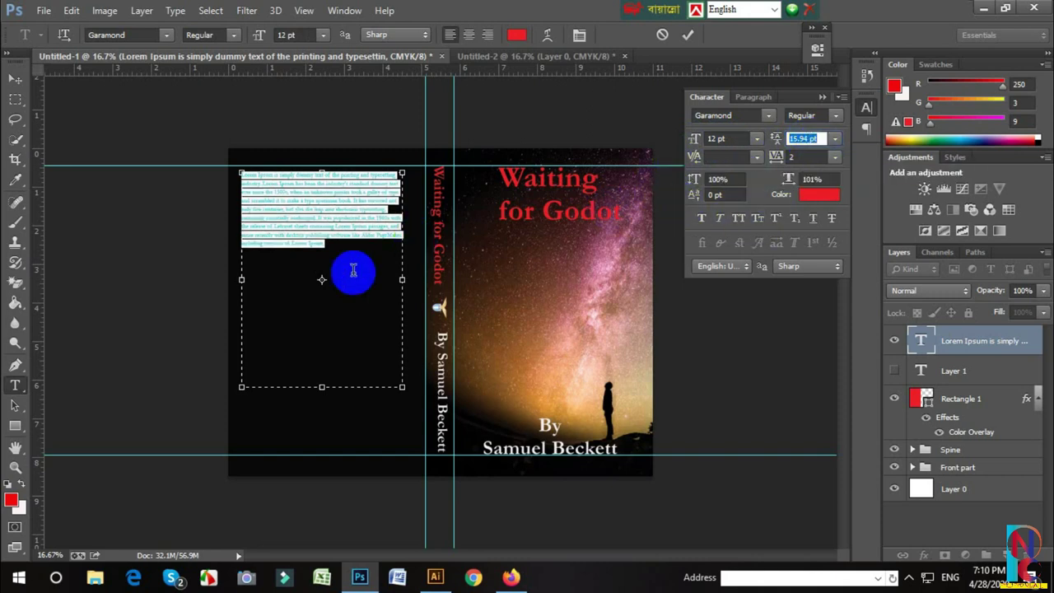
Justify the paragraph with the last line left-aligned and shorten the text box to fit
left_click(382, 221)
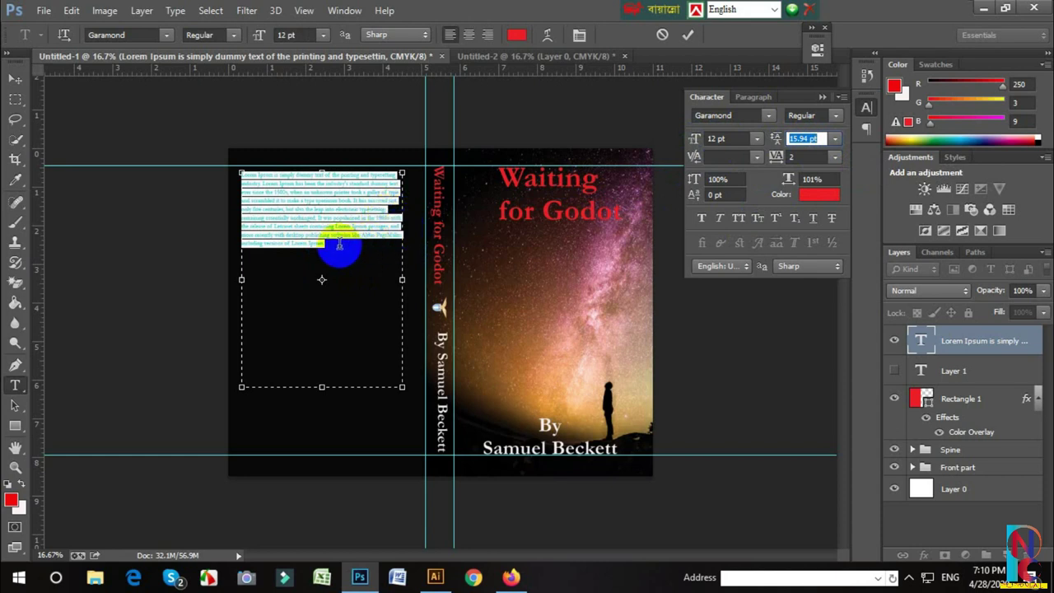
left_click(751, 97)
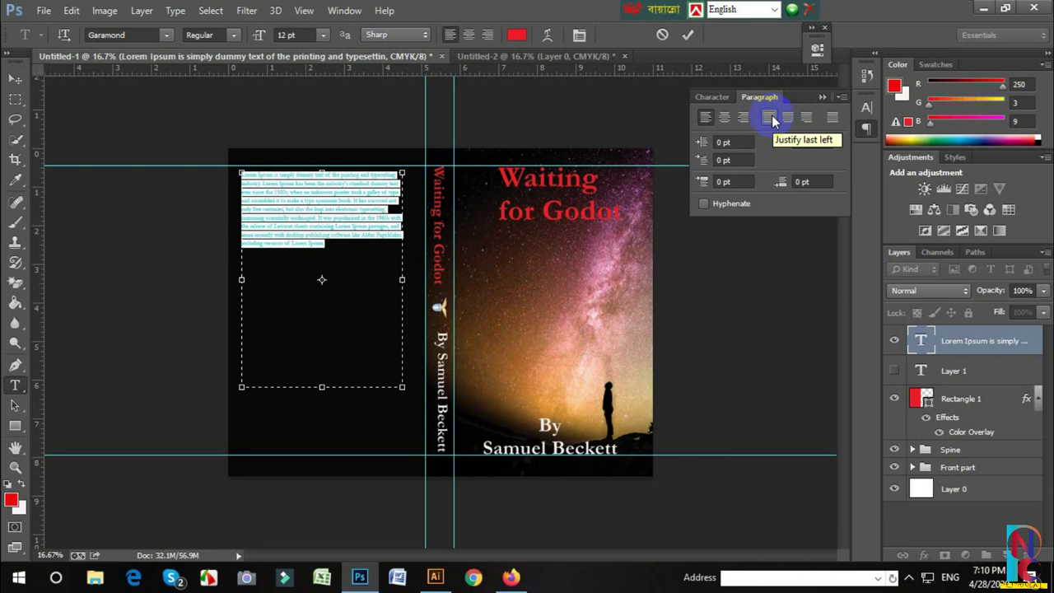
left_click(769, 118)
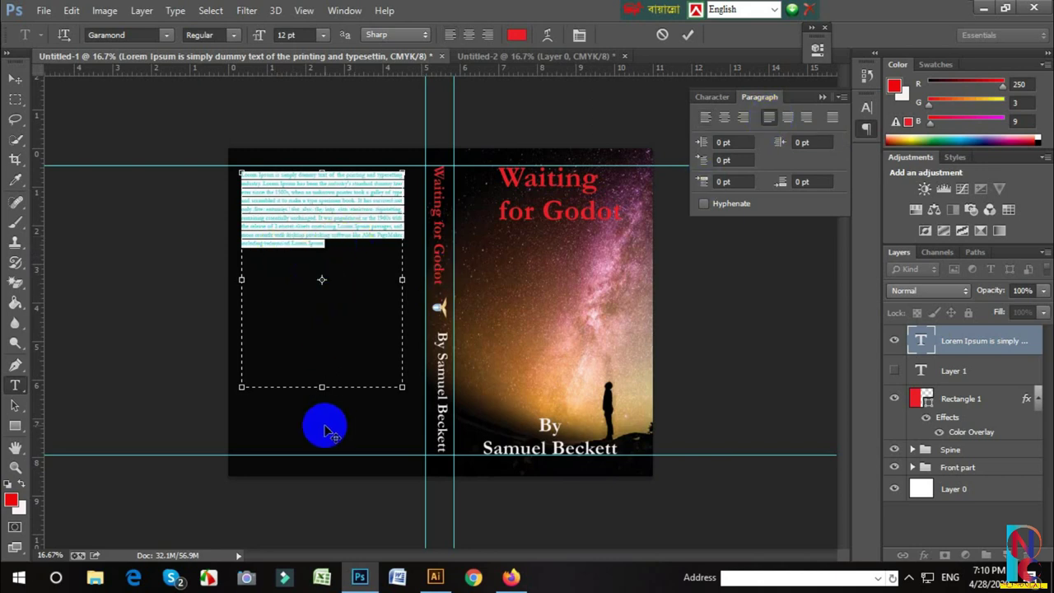
left_click_drag(322, 387, 335, 257)
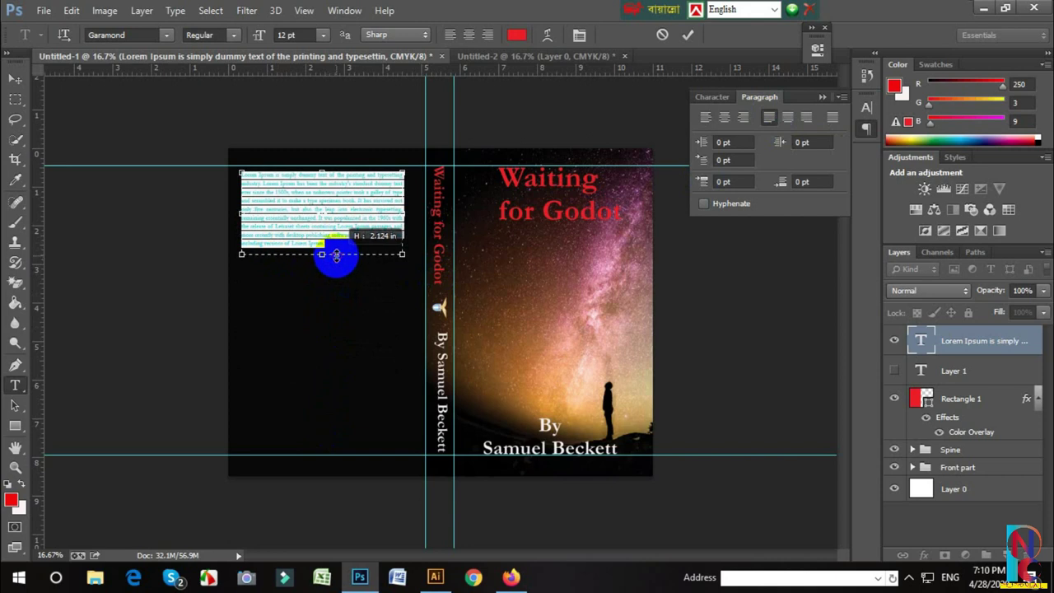
left_click(688, 35)
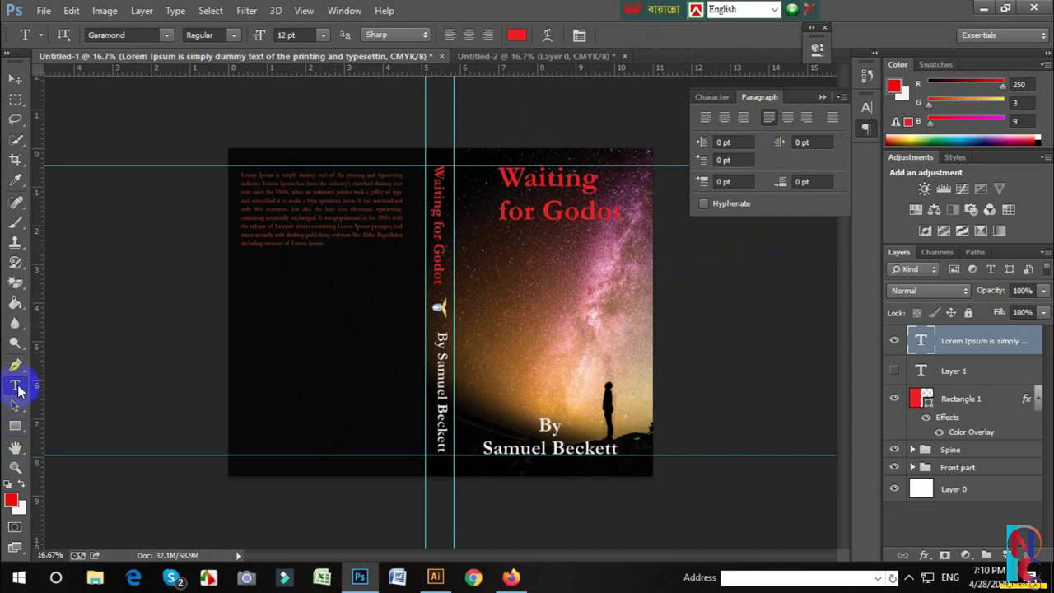
Change the blurb text colour from red to near-white
left_click_drag(323, 244, 227, 179)
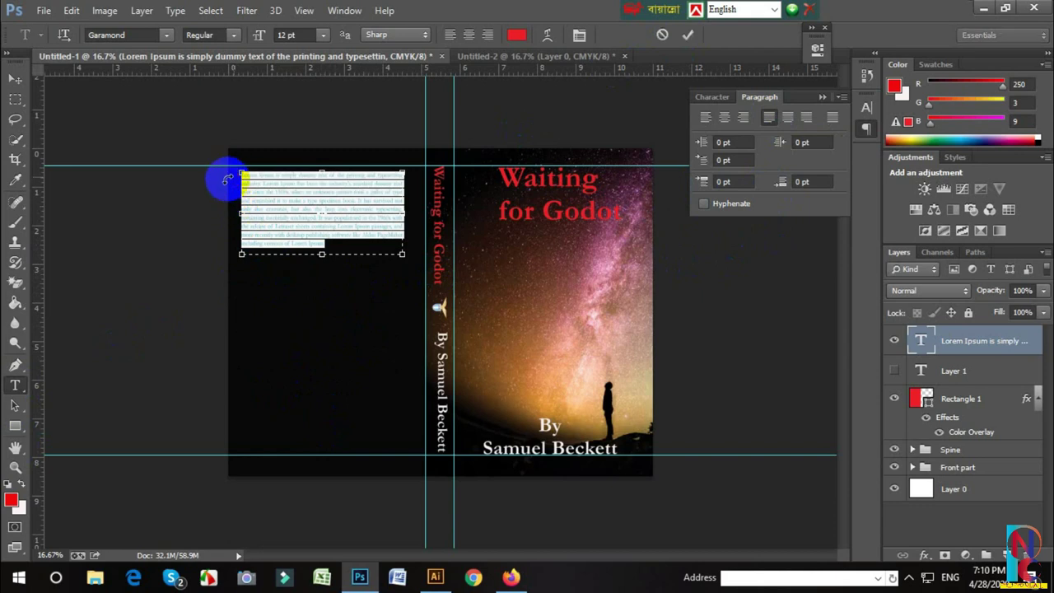
left_click(516, 34)
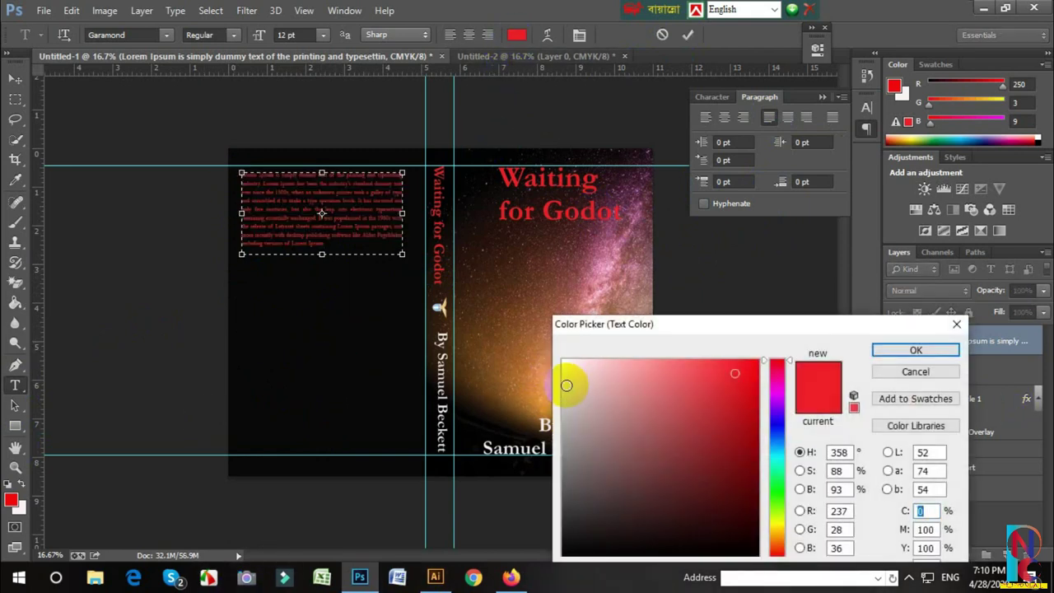
left_click(562, 360)
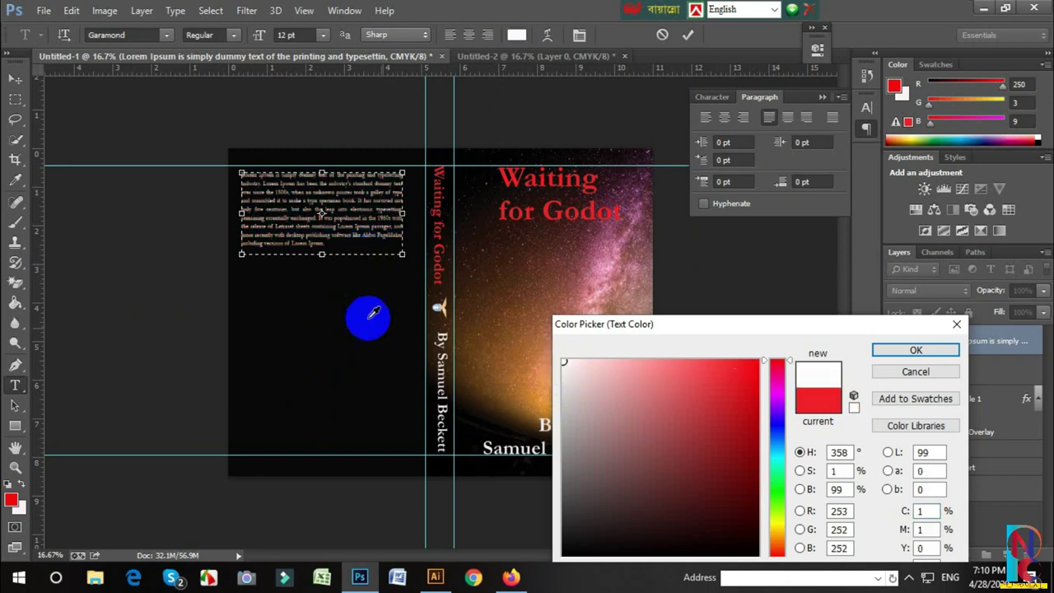
left_click(916, 351)
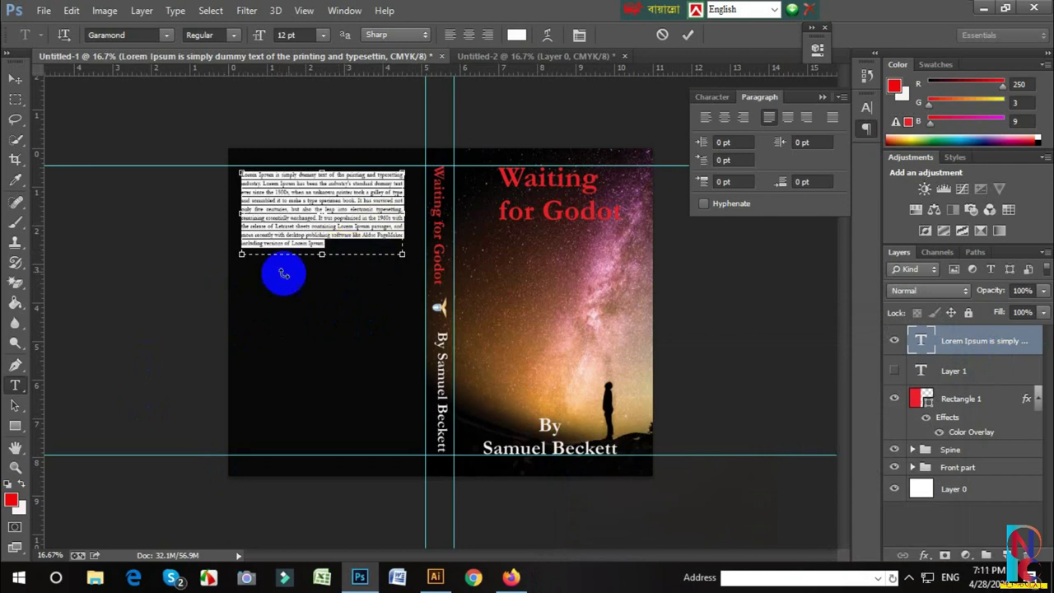
Set the blurb to 14 pt with 16.94 pt leading and enlarge the box to show every line
left_click_drag(311, 259, 237, 221)
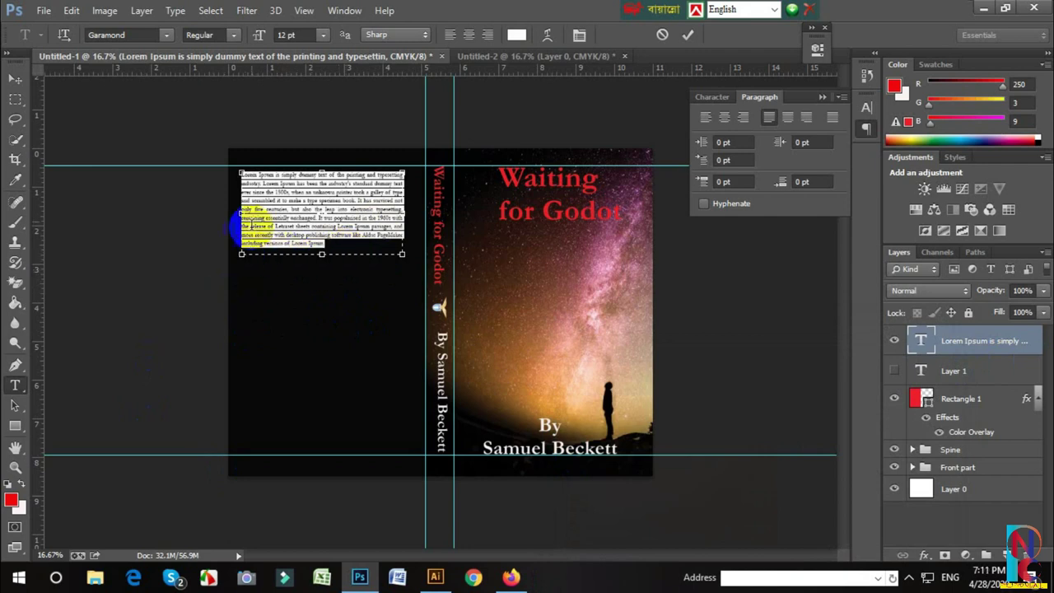
left_click(728, 142)
left_click(728, 143)
left_click(711, 96)
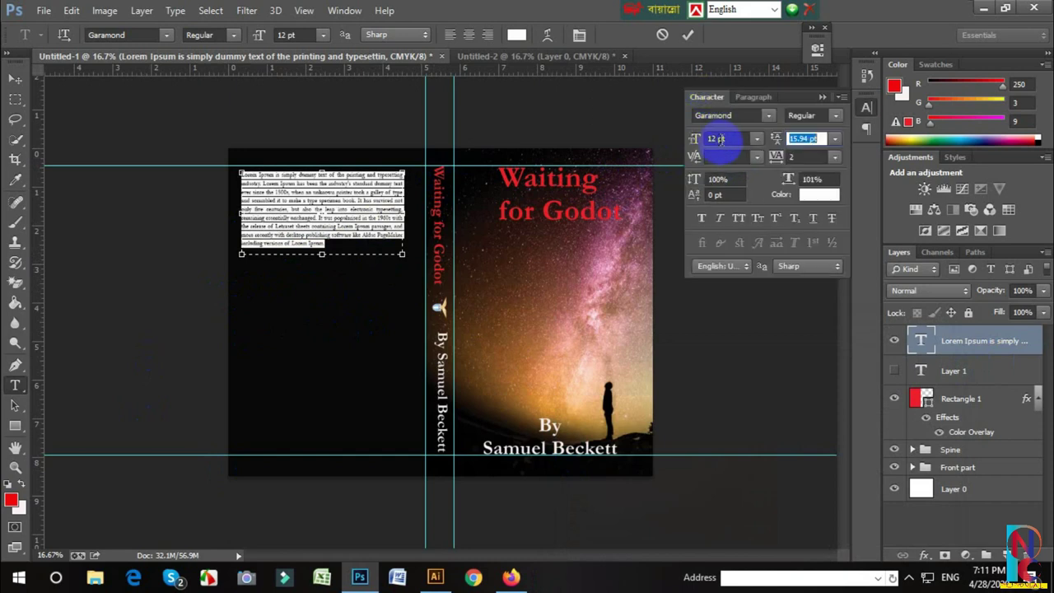
type("14")
key("Return")
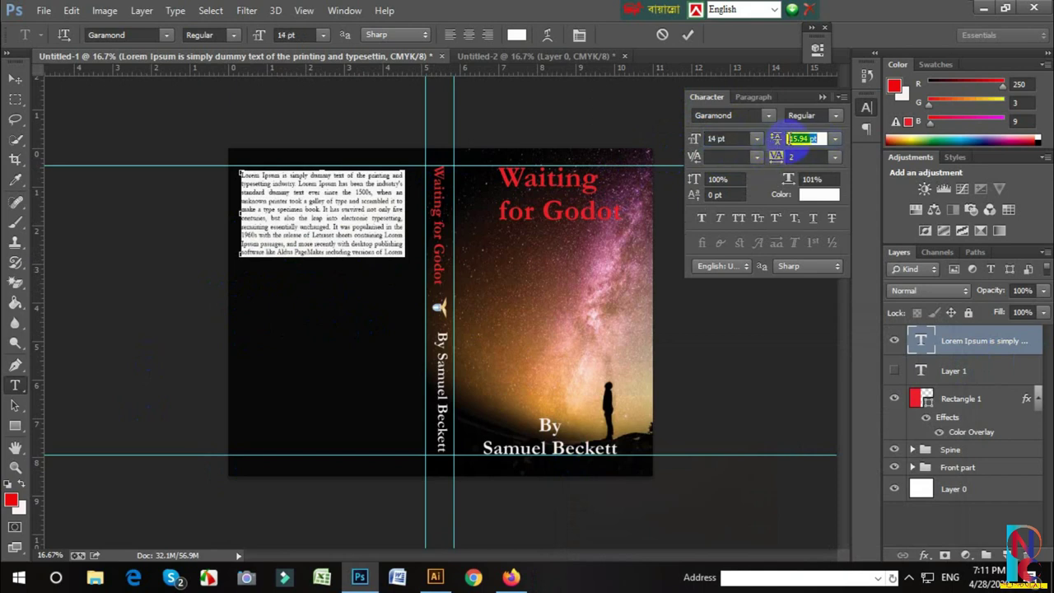
key("Up")
key("Up")
key("Down")
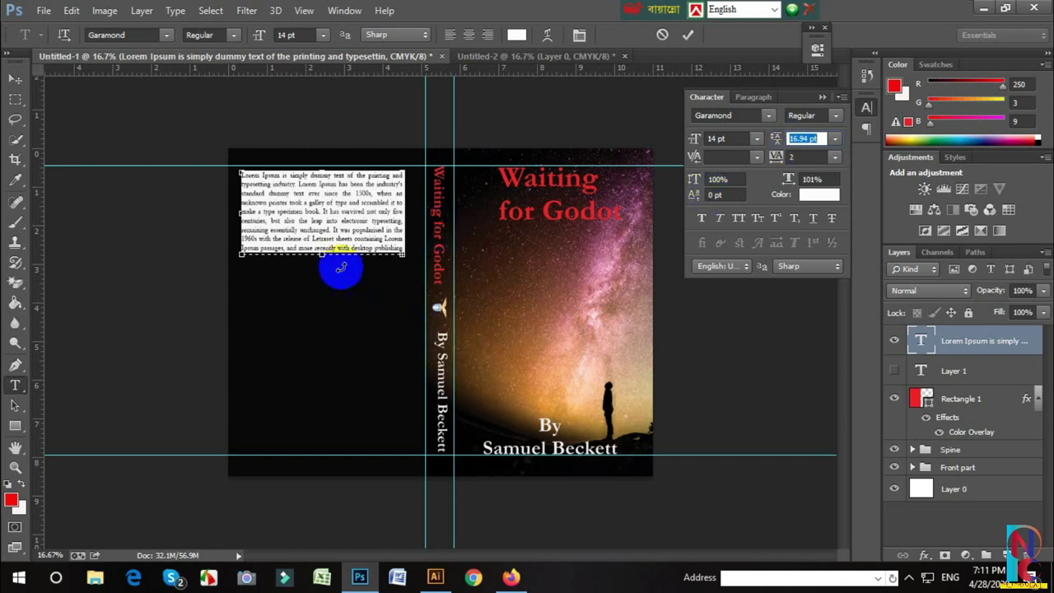
mouse_move(323, 257)
left_mouse_down()
mouse_move(323, 284)
mouse_move(321, 274)
left_mouse_up()
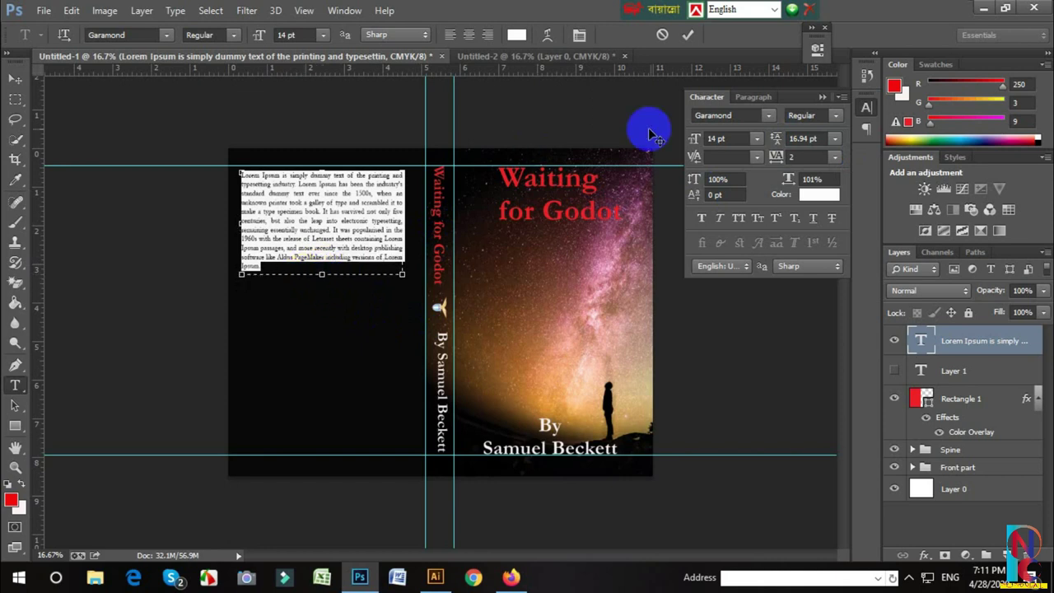
left_click(688, 36)
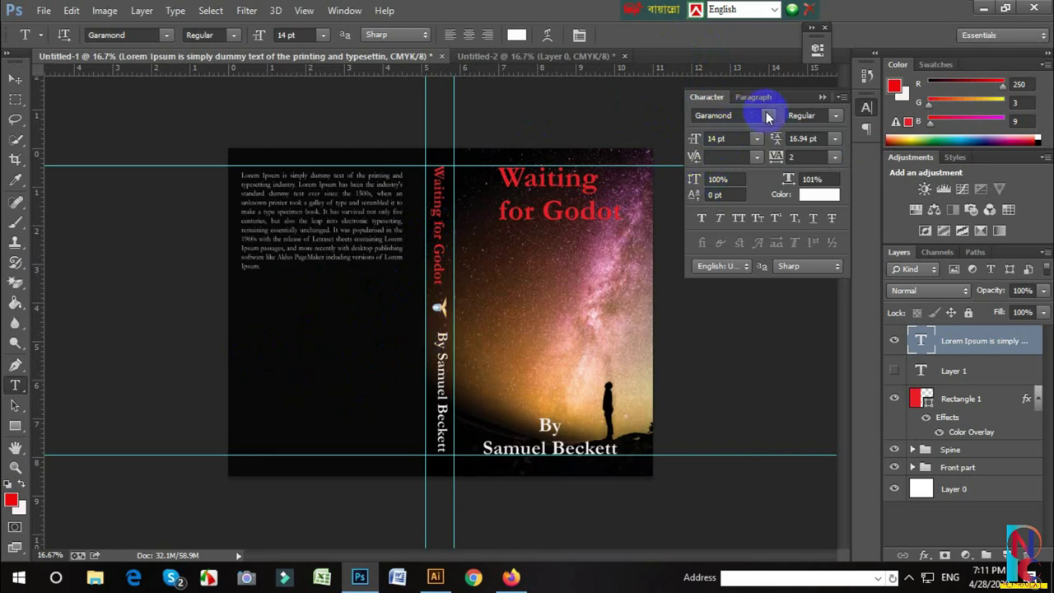
Hide the Character panel and zoom in to inspect the blurb, then zoom back out
left_click(822, 97)
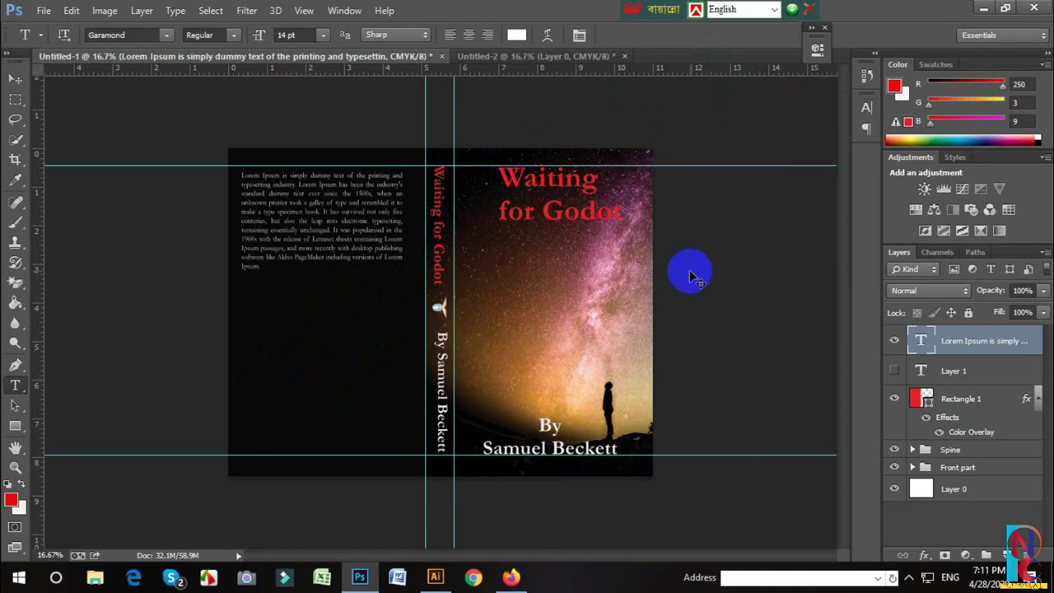
key("ctrl+plus")
key("ctrl+plus")
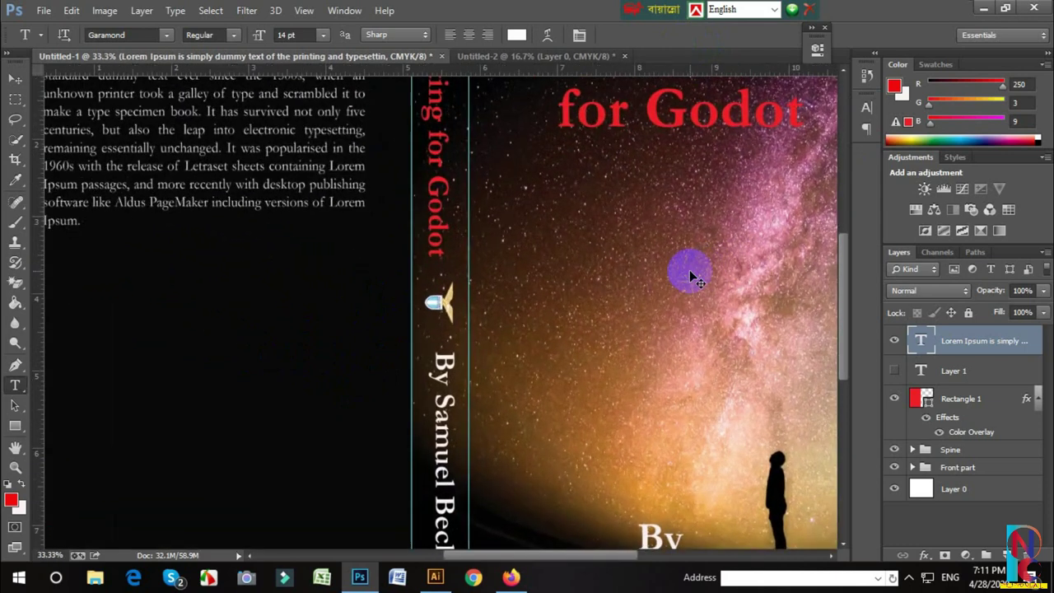
scroll(616, 261, "up", 1)
scroll(423, 242, "up", 2)
scroll(423, 305, "up", 1)
scroll(420, 311, "up", 1)
scroll(420, 310, "down", 1)
scroll(506, 306, "down", 1)
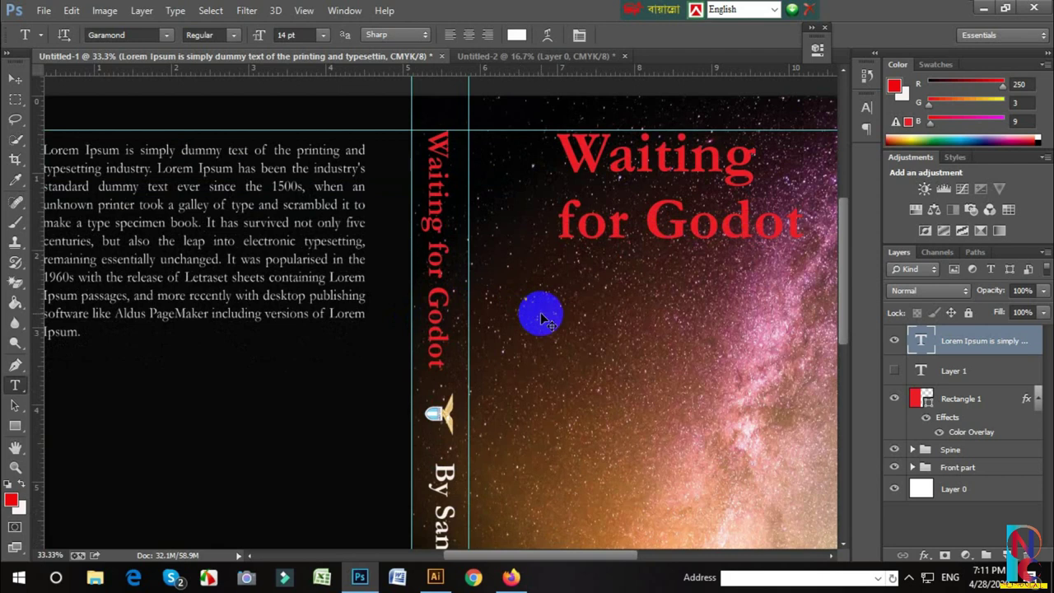
key("ctrl+minus")
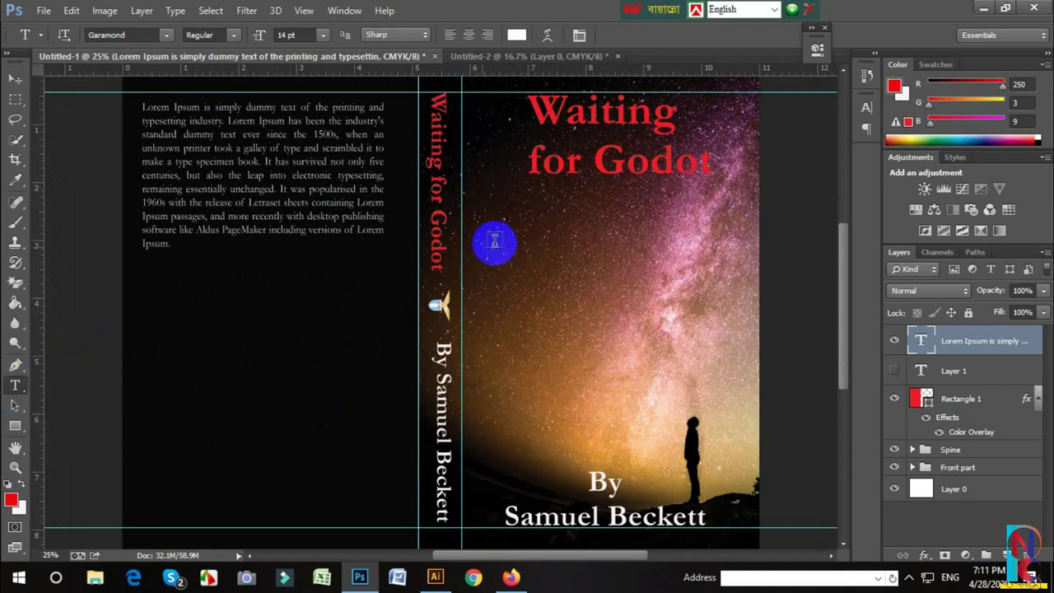
Type the author's name in white below the blurb at 28.72 pt and nudge it slightly left and up
left_click(150, 292)
type("Samuel Beckett")
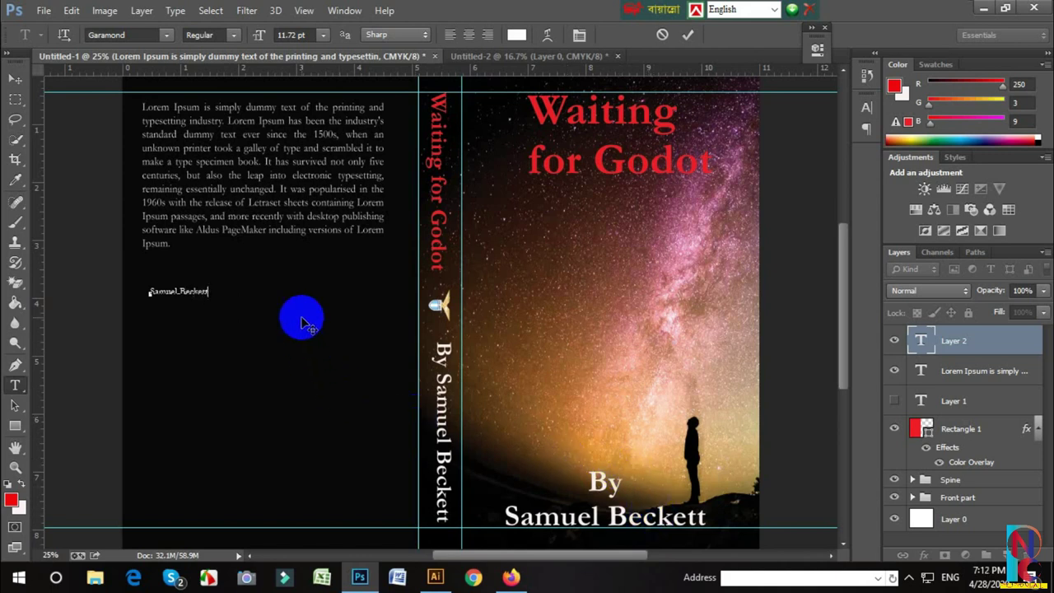
left_click_drag(208, 289, 106, 294)
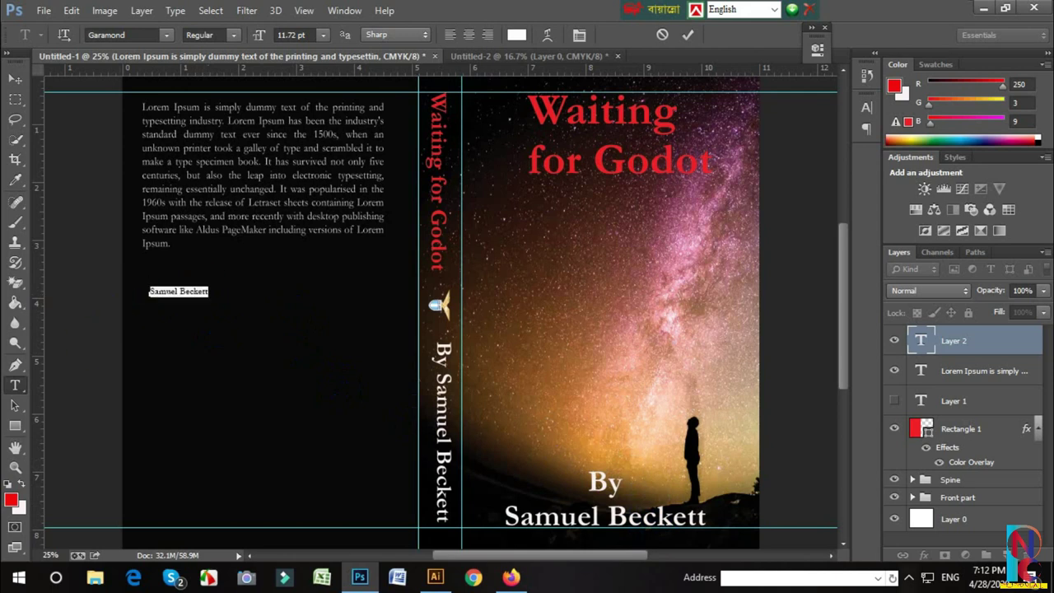
left_click(130, 35)
left_click(290, 36)
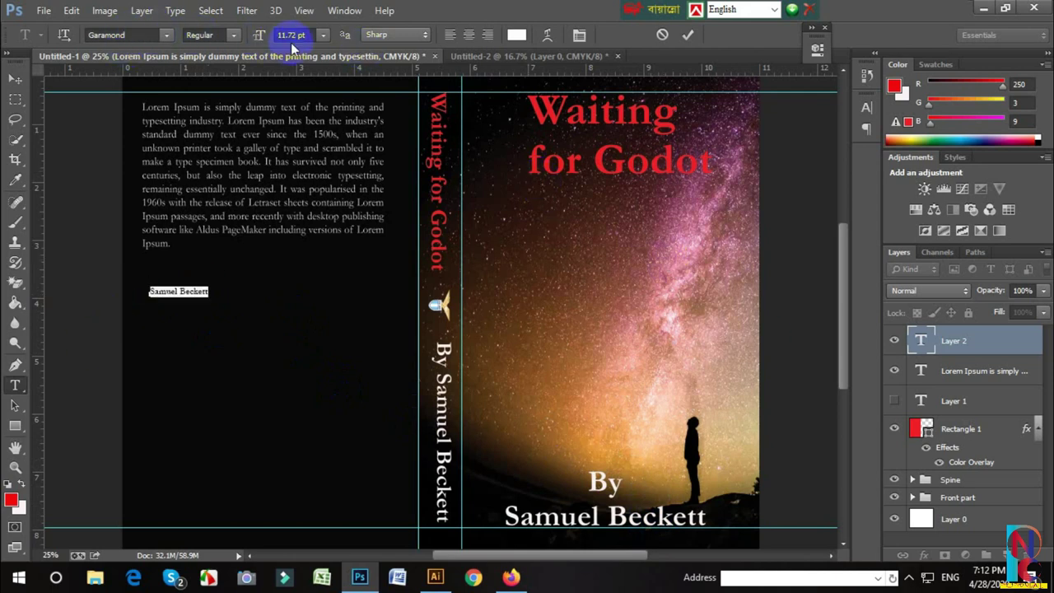
scroll(305, 34, "up", 3)
scroll(309, 34, "up", 5)
scroll(312, 35, "up", 4)
scroll(318, 37, "up", 3)
scroll(318, 36, "up", 1)
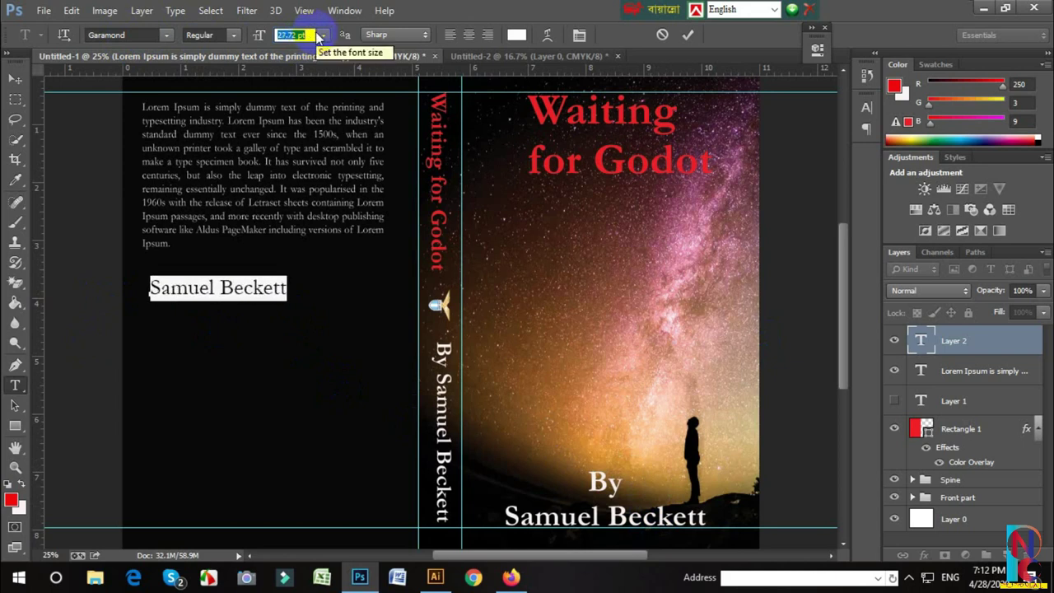
scroll(318, 37, "up", 1)
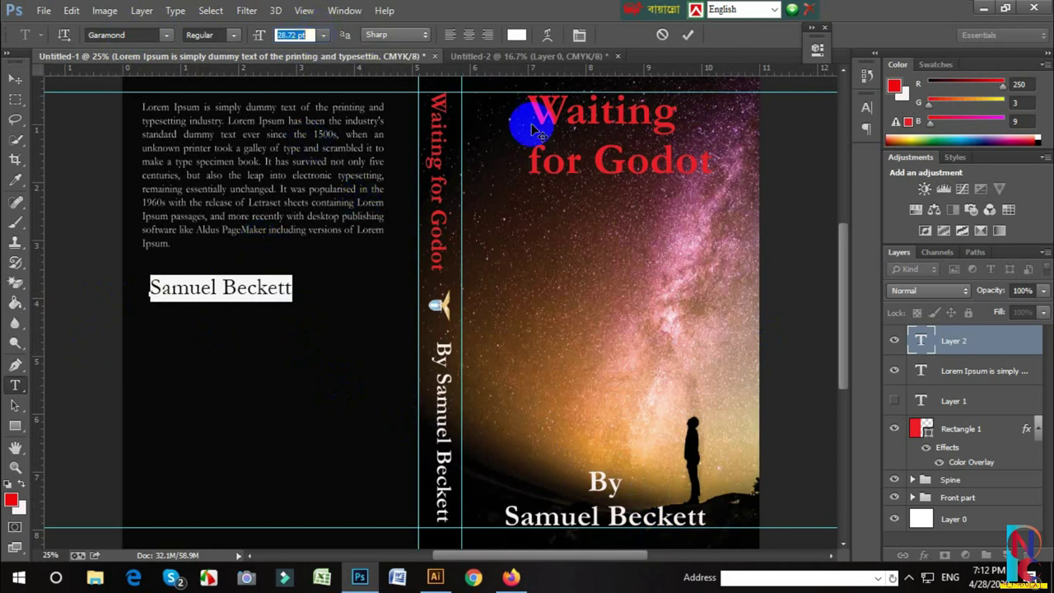
left_click(687, 34)
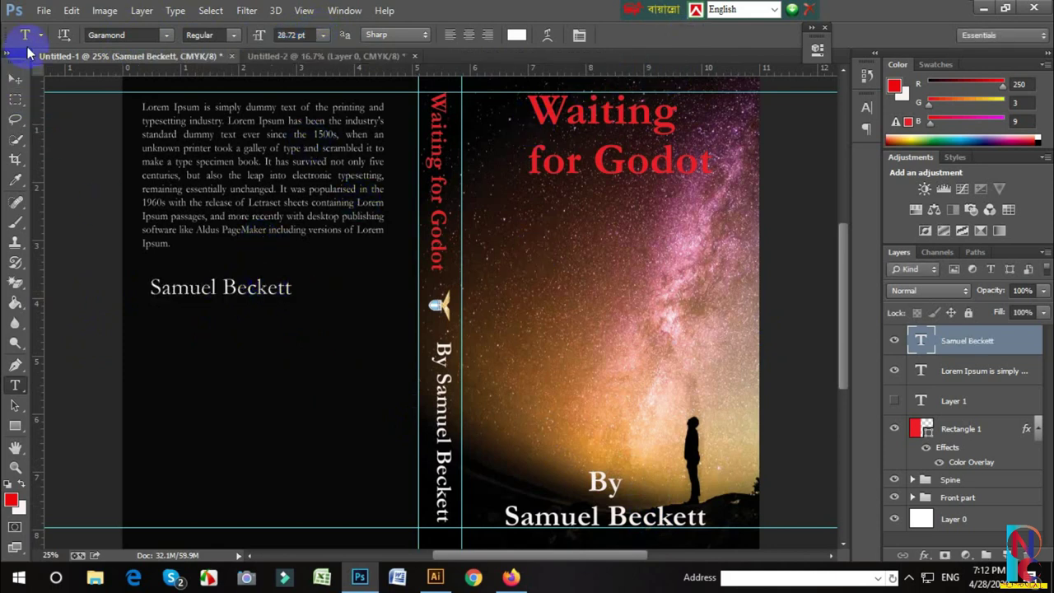
left_click(15, 78)
left_click_drag(197, 284, 188, 280)
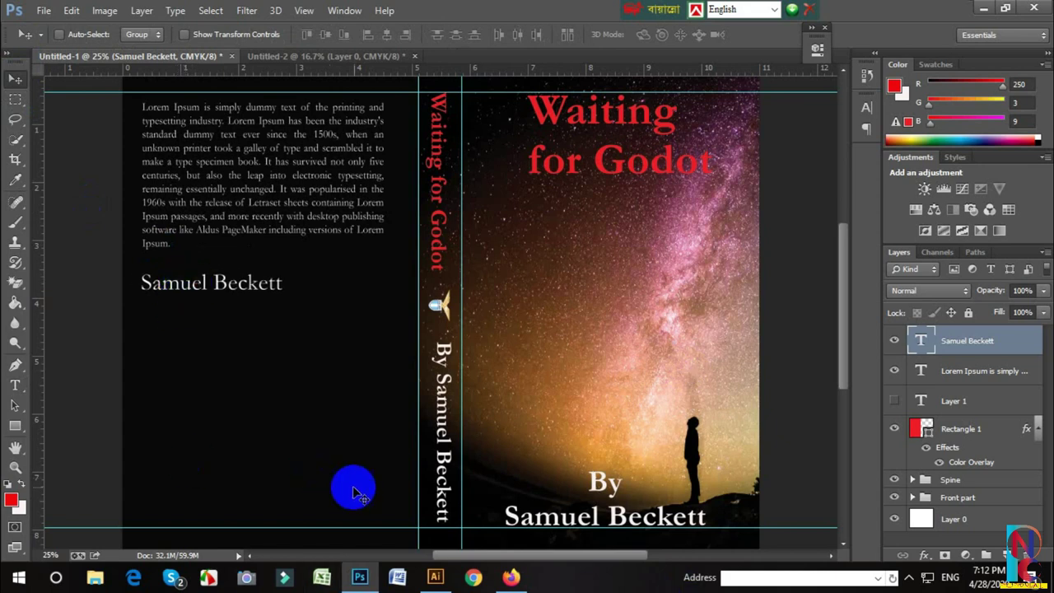
Add an 'Author' line beneath the name, raise the leading, and make 'Author' slightly smaller
left_click(15, 385)
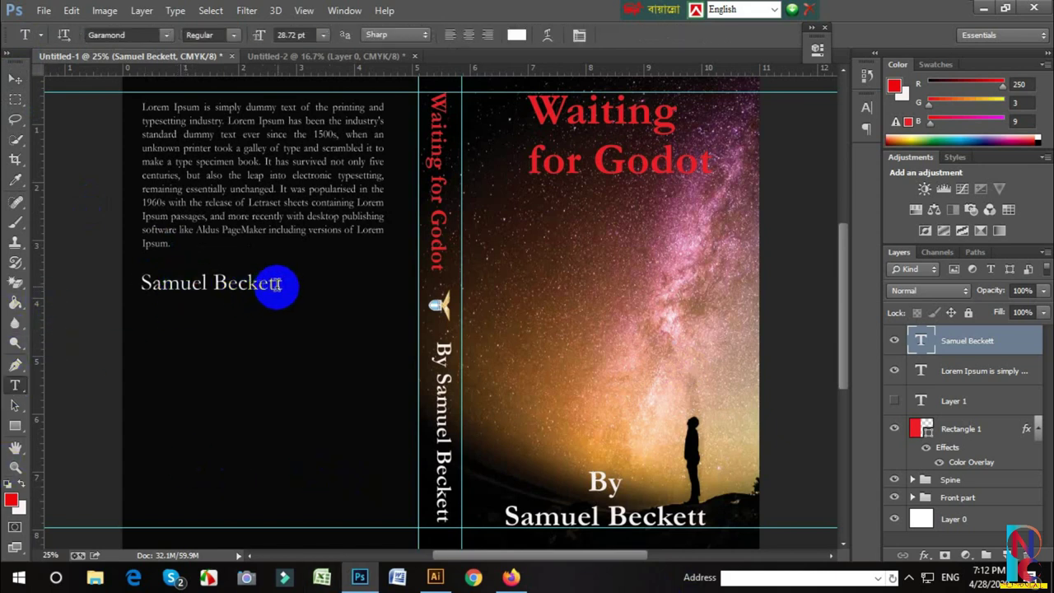
left_click(279, 283)
type("Author")
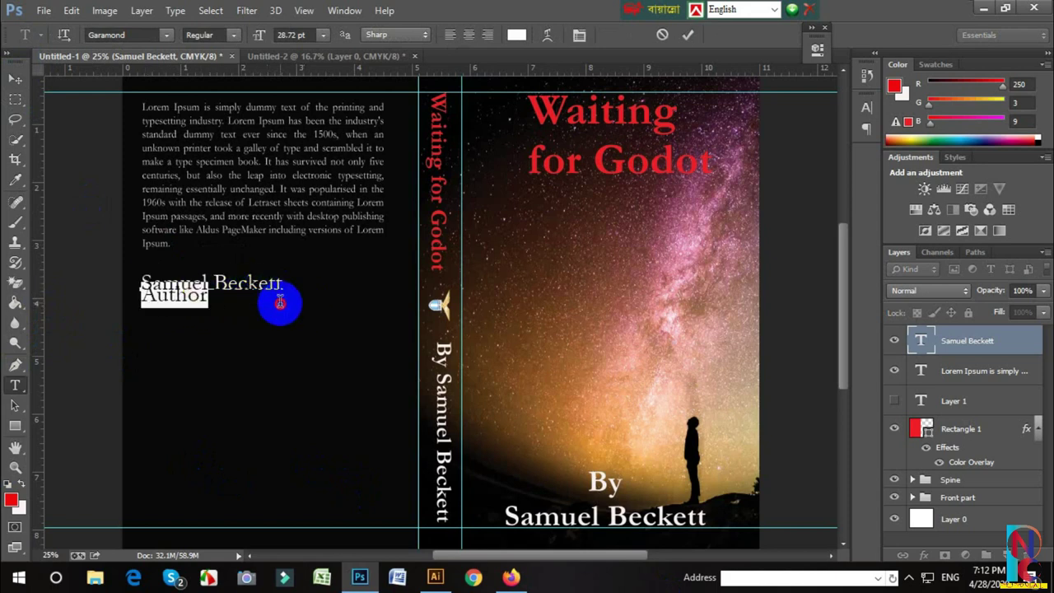
left_click_drag(211, 294, 130, 275)
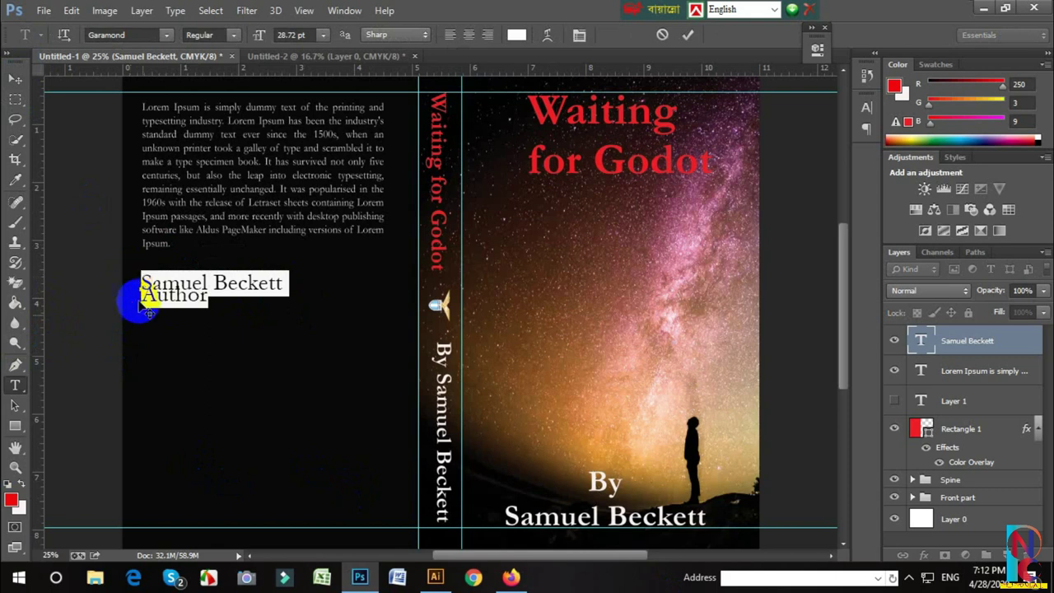
left_click(578, 36)
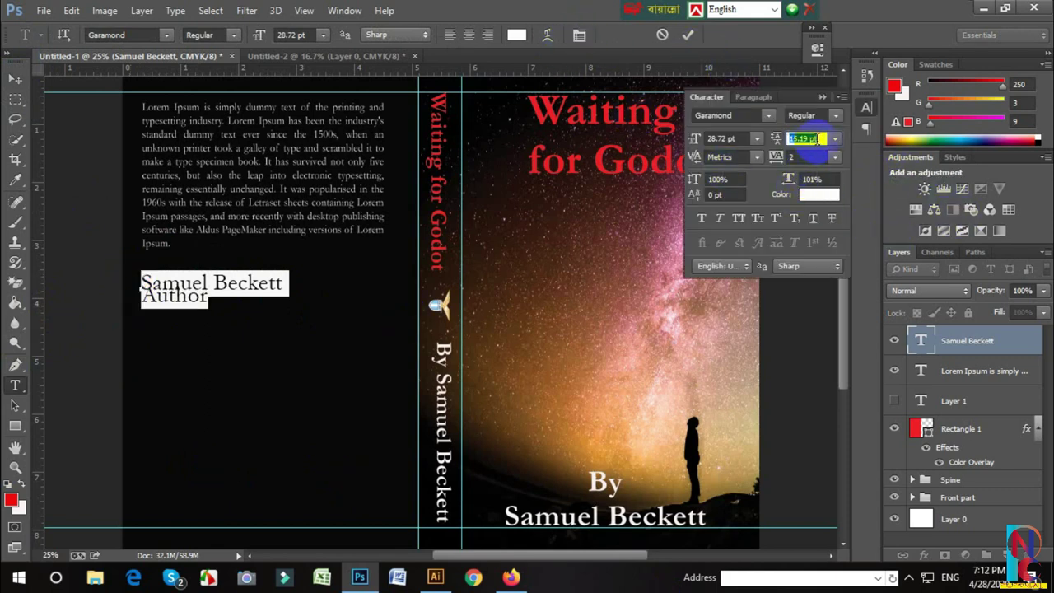
scroll(805, 138, "up", 5)
scroll(805, 139, "up", 6)
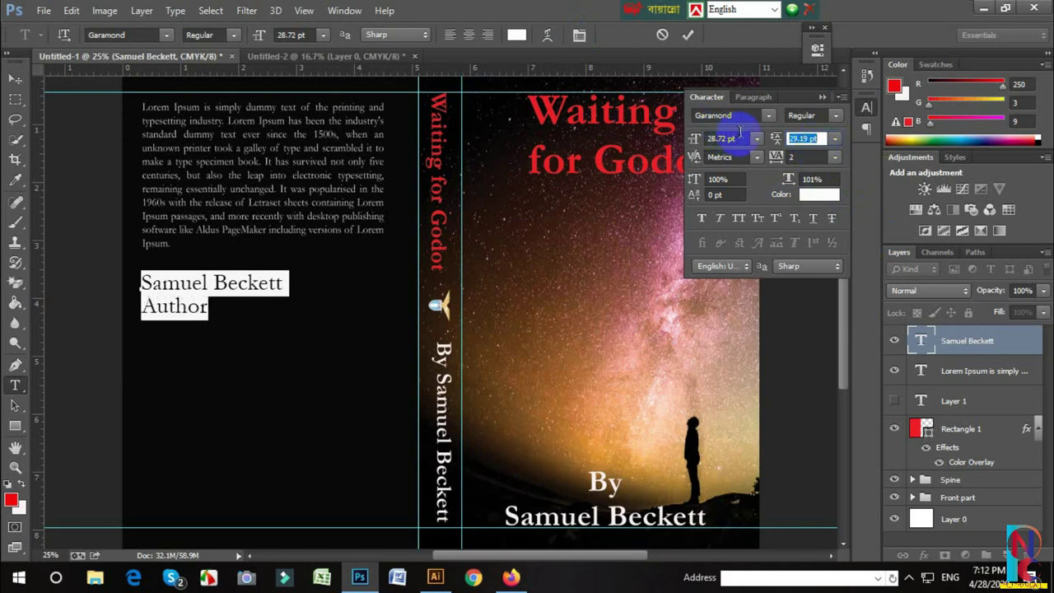
left_click(263, 285)
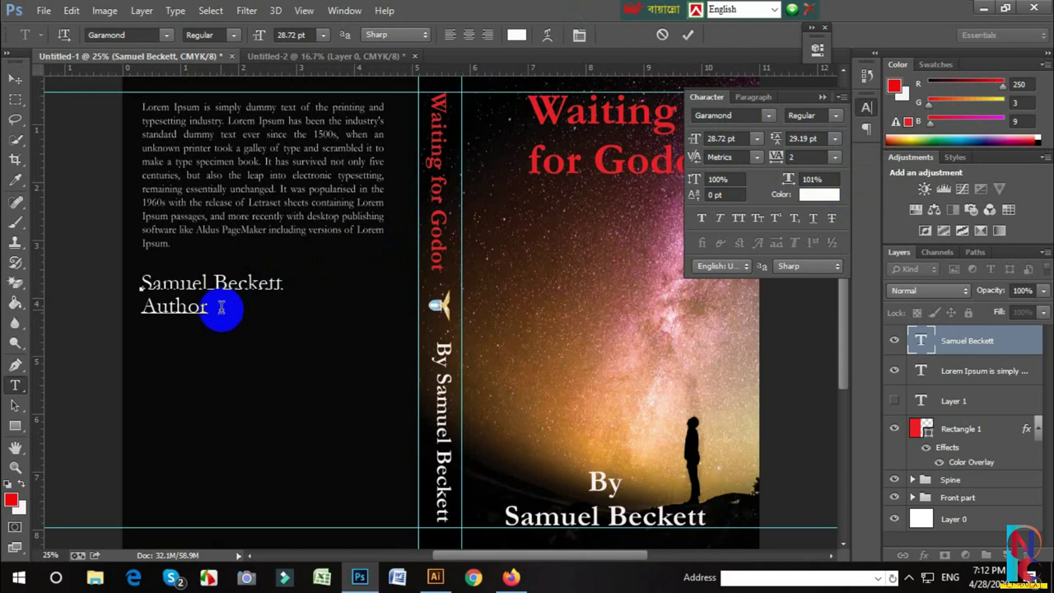
left_click_drag(221, 307, 137, 313)
left_click(732, 138)
key("Up")
key("Up")
key("Up")
key("Down")
key("Down")
key("Down")
key("Down")
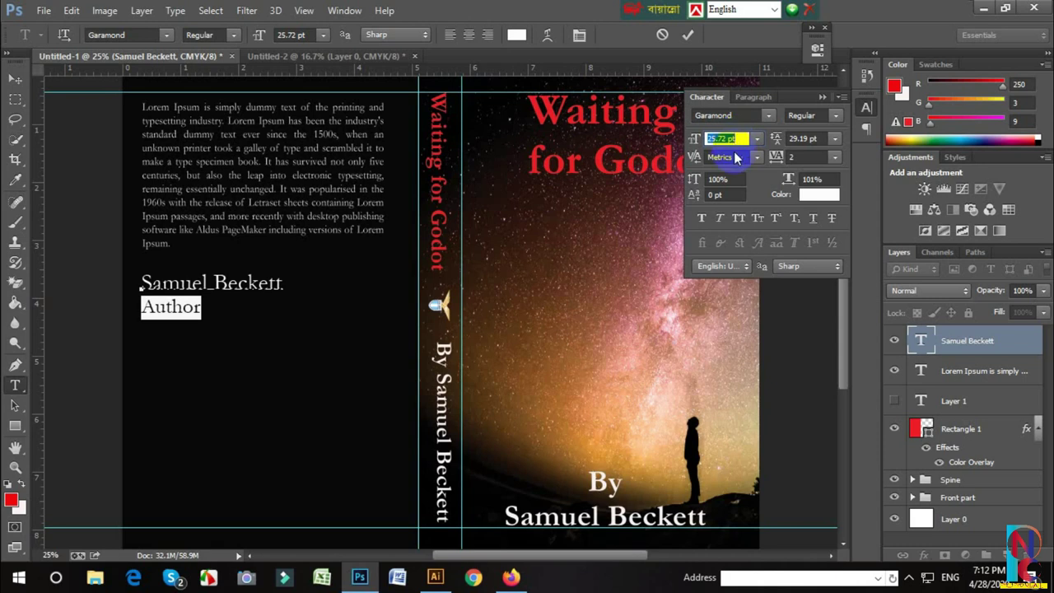
left_click(823, 98)
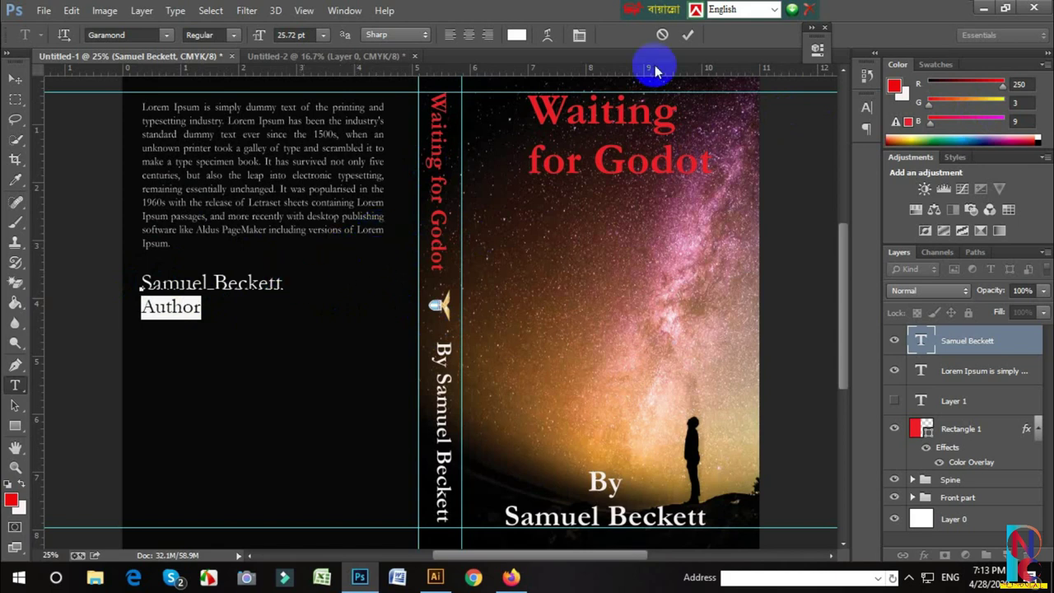
left_click(688, 35)
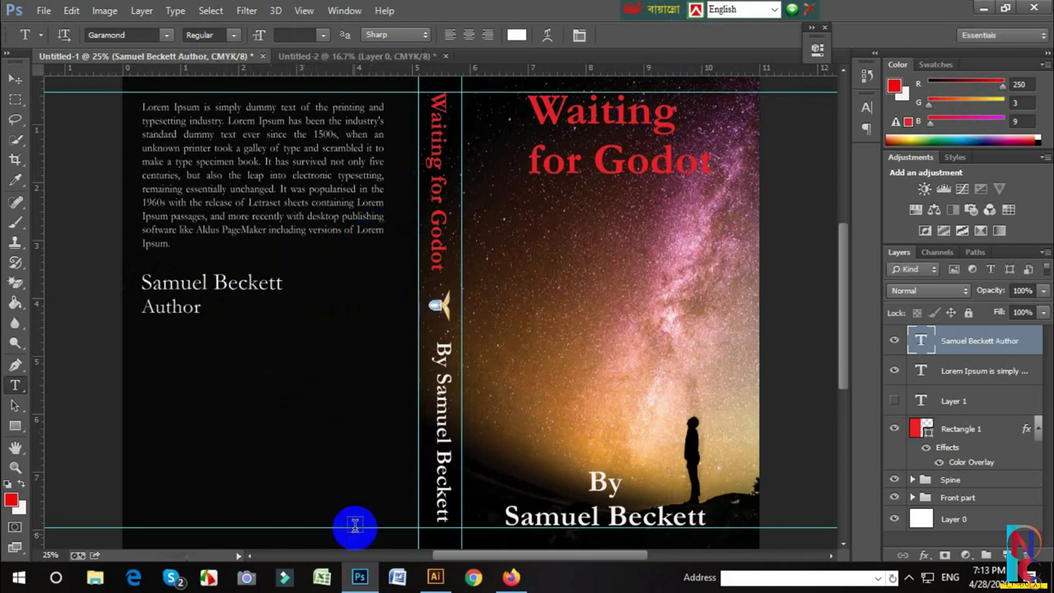
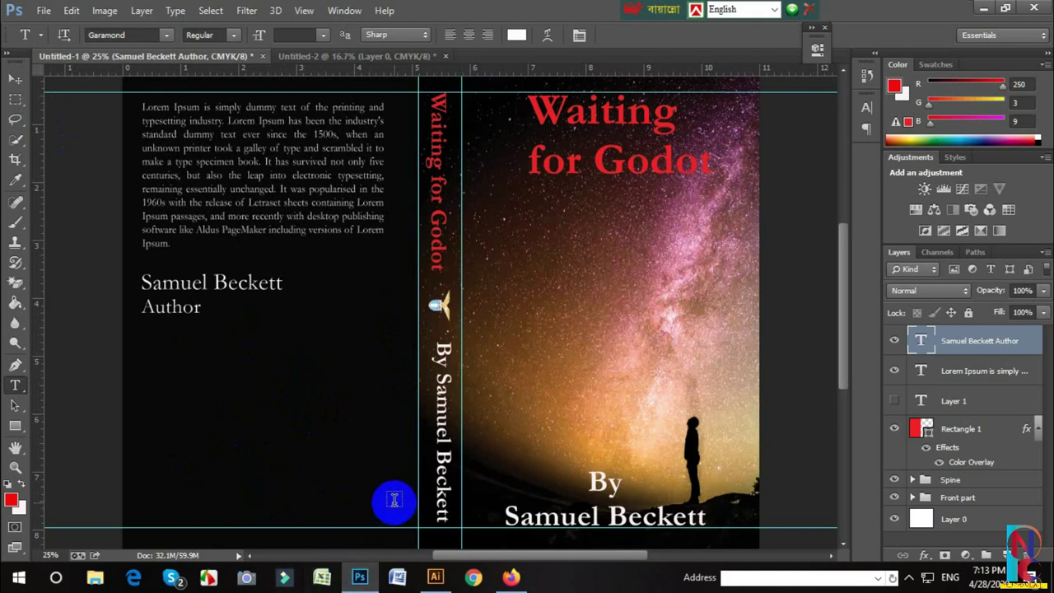
Place the 'barcode' image from the Book cover contest > Shakespeare folder into the cover
left_click(46, 15)
left_click(59, 261)
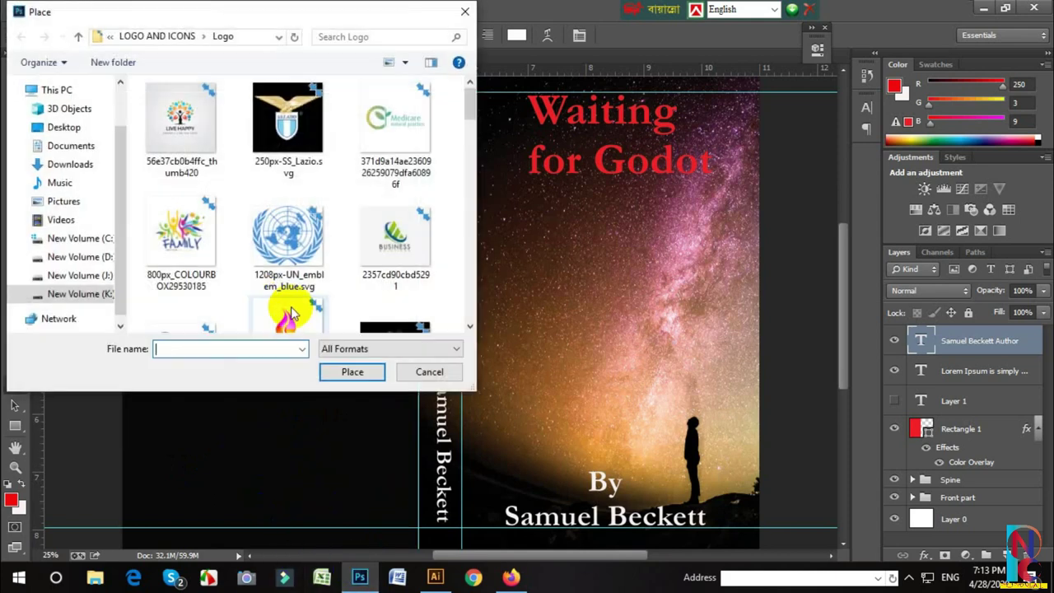
left_click(80, 294)
double_click(301, 107)
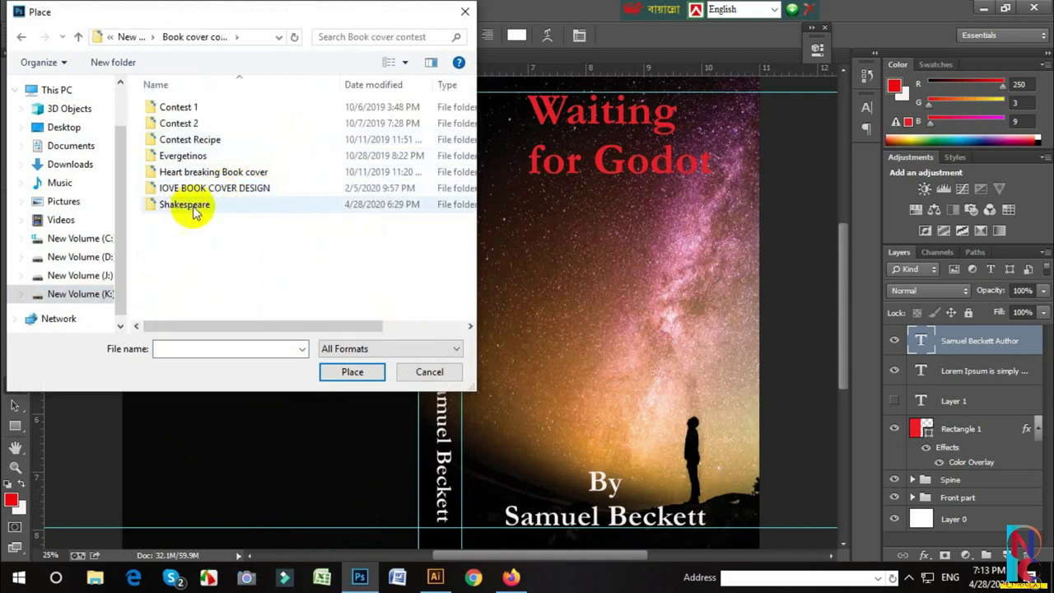
double_click(188, 209)
left_click(265, 132)
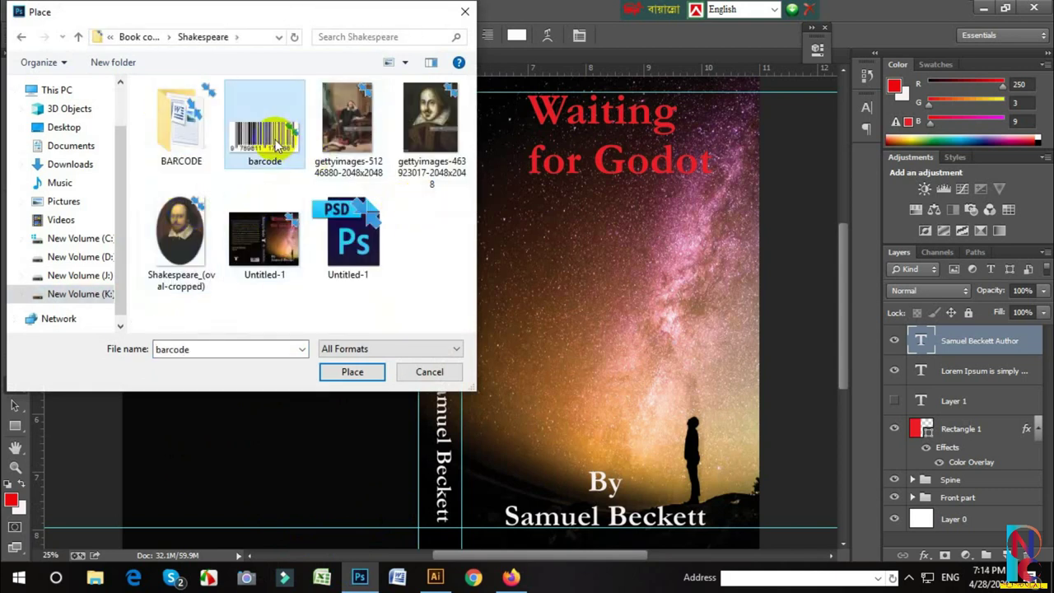
left_click(350, 372)
Shrink the barcode to about 38% and position it at the back cover's bottom right
left_click_drag(357, 376, 277, 505)
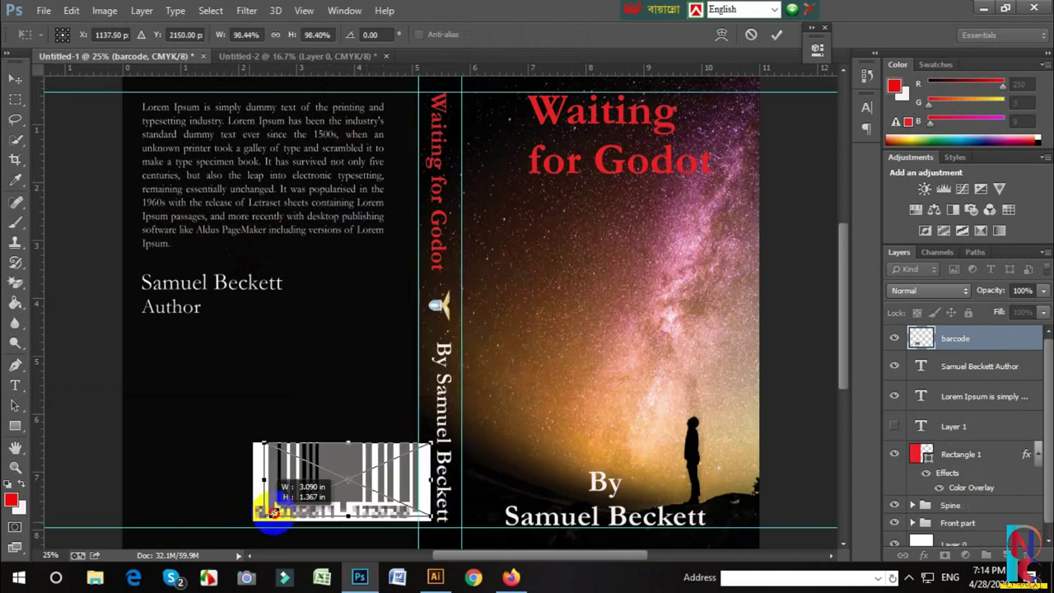
left_click_drag(250, 519, 329, 486)
left_click_drag(385, 457, 344, 494)
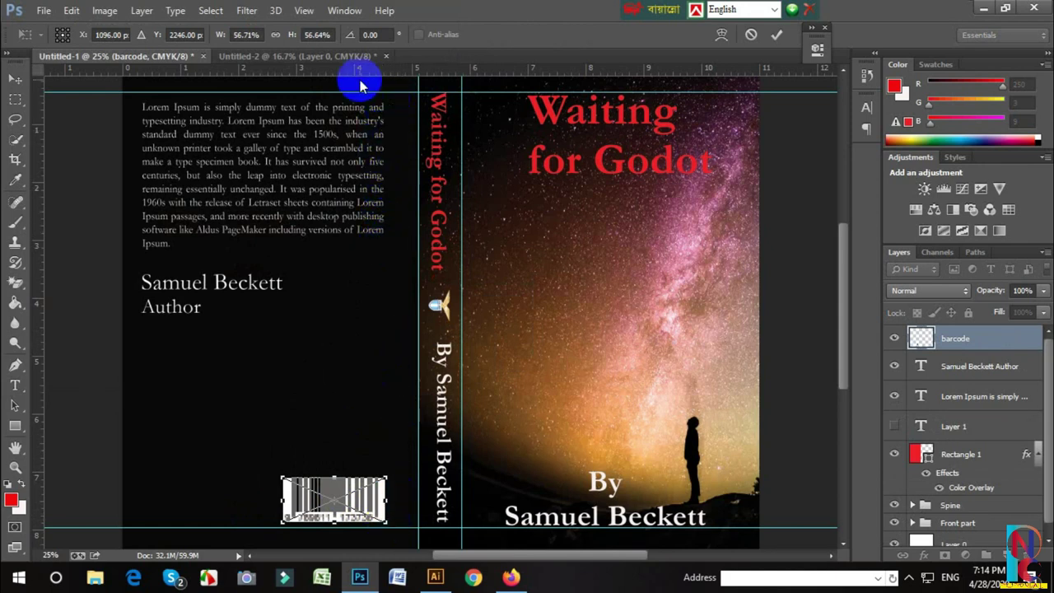
left_click(359, 501)
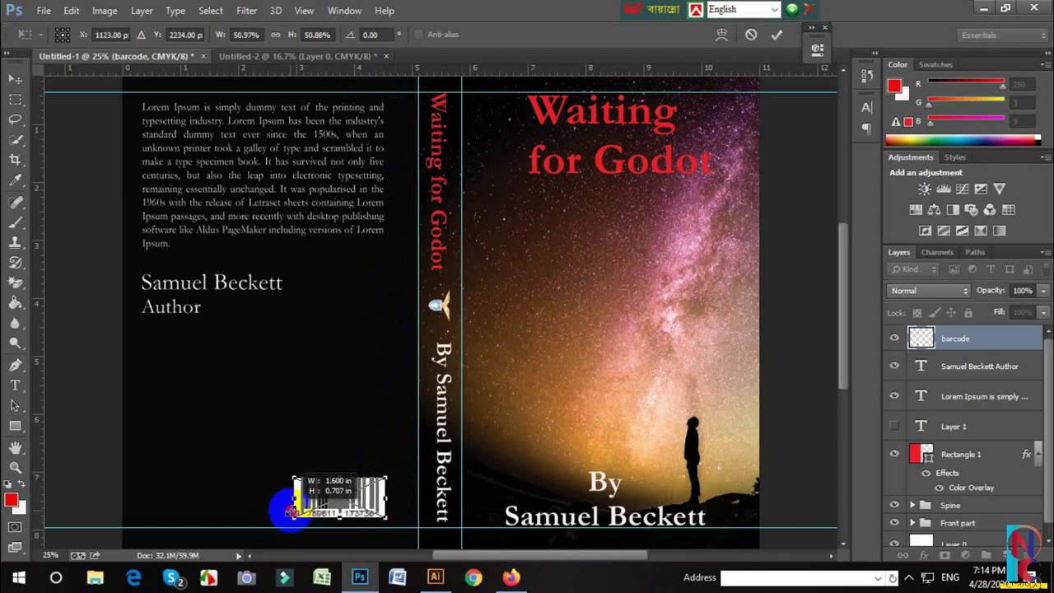
left_click_drag(281, 520, 348, 511)
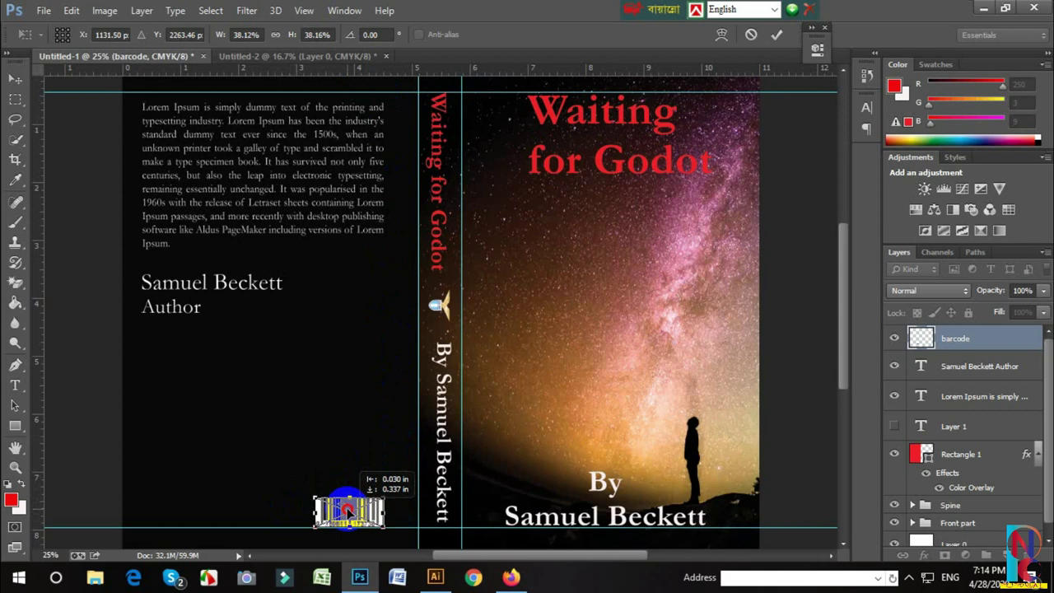
key("t")
left_click(776, 34)
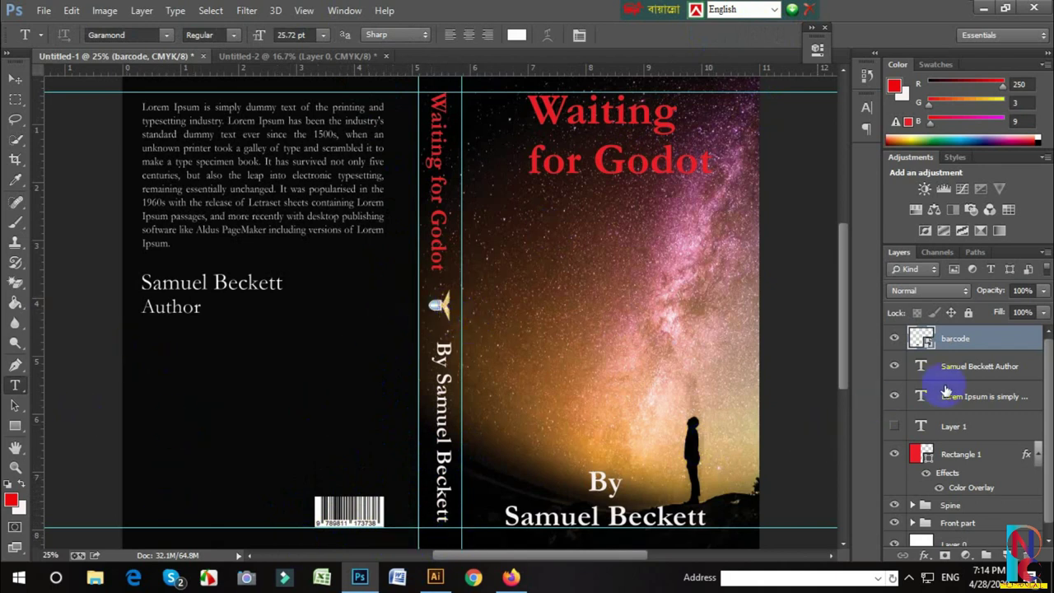
Delete the hidden, unused Layer 1 text layer
scroll(944, 392, "down", 1)
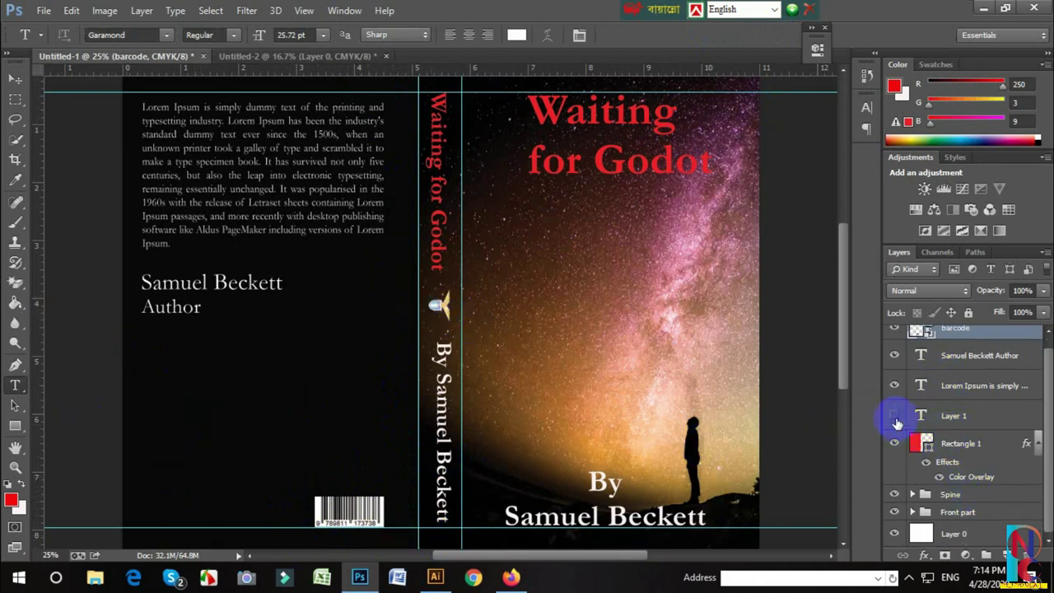
left_click(954, 417)
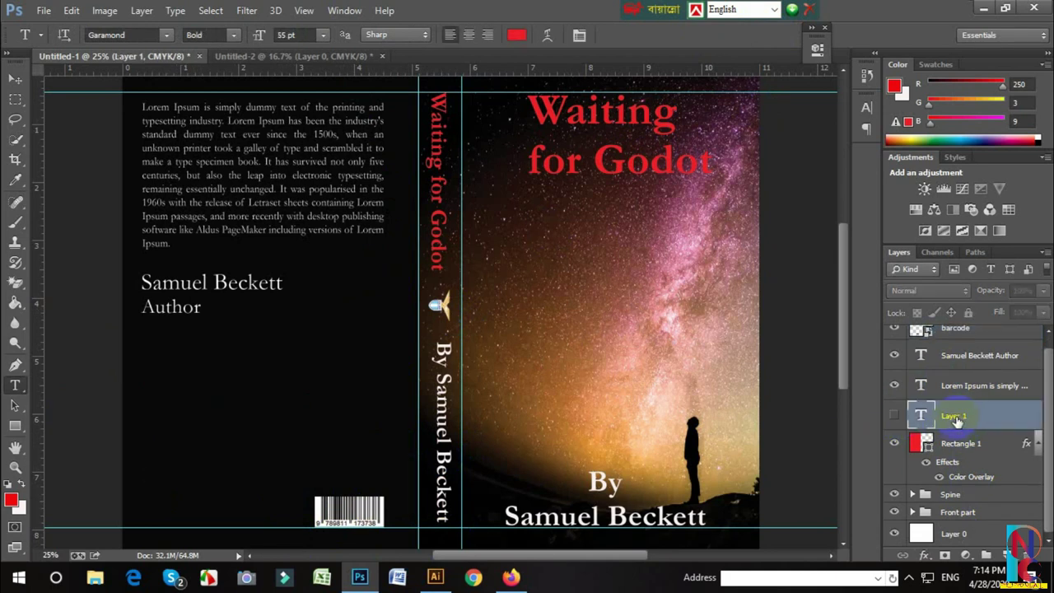
key("Delete")
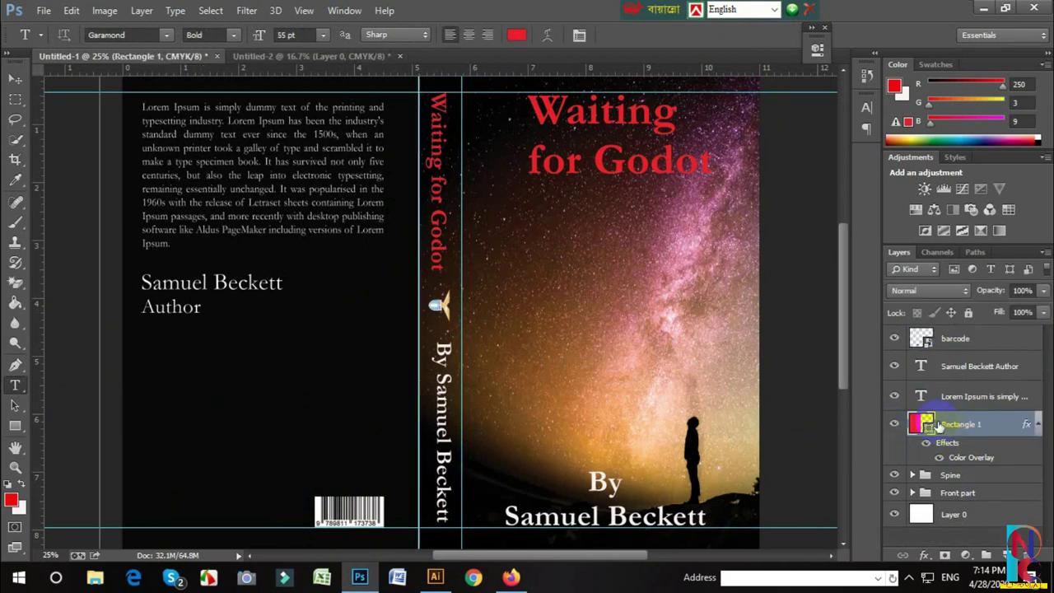
Duplicate the 250px-SS_Lazio.svg logo layer and move the copy above the Spine group
scroll(952, 438, "down", 1)
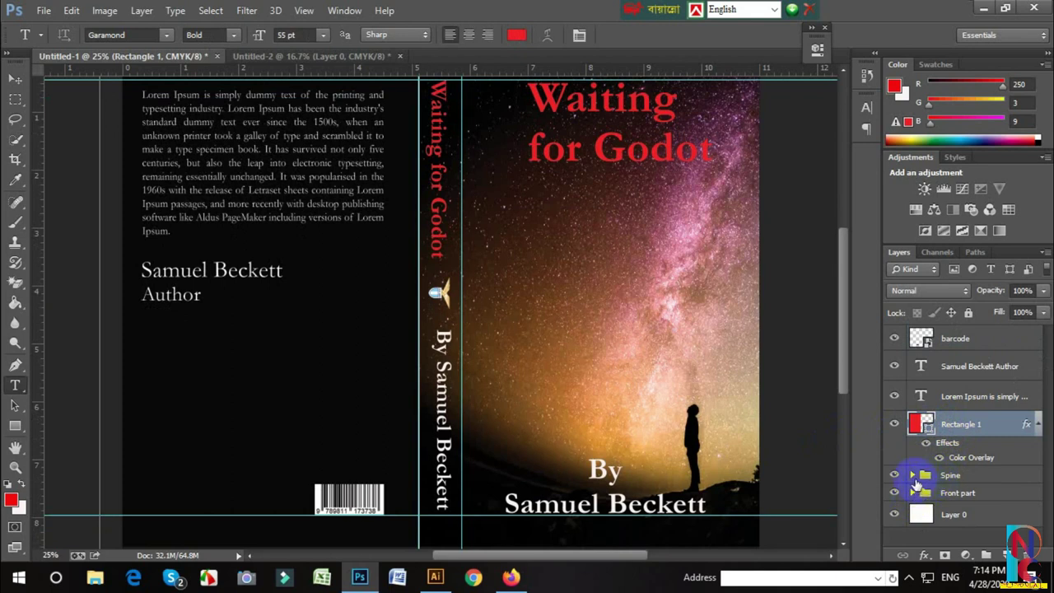
left_click(912, 475)
scroll(946, 486, "down", 2)
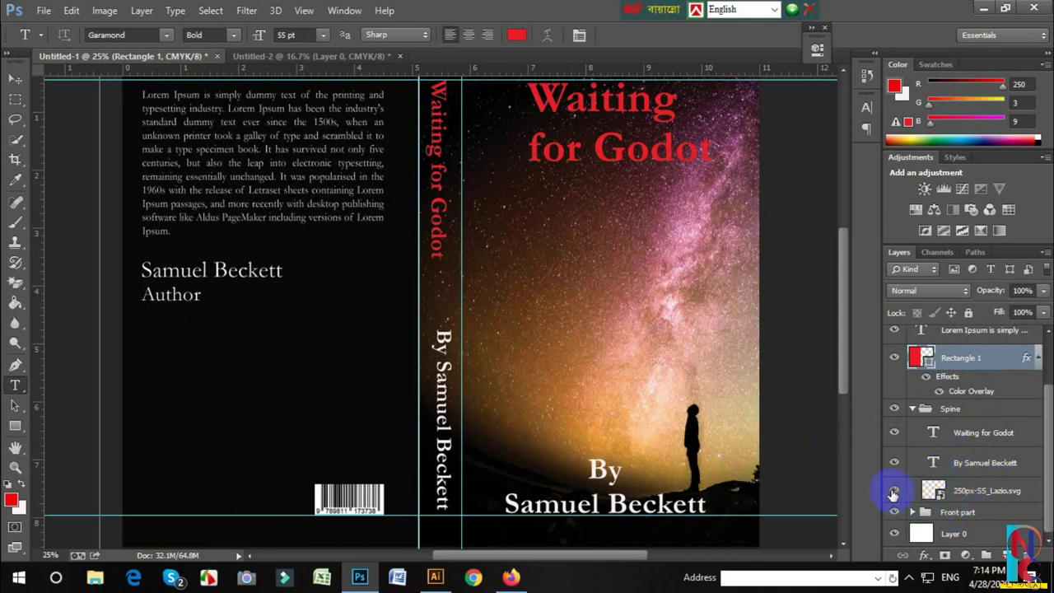
left_click(969, 494)
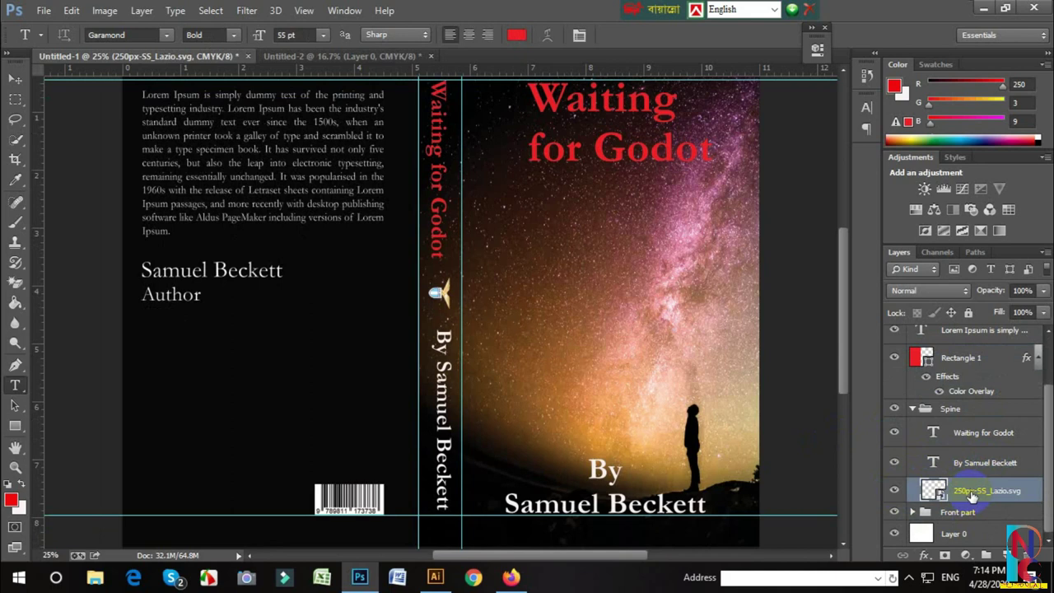
right_click(973, 494)
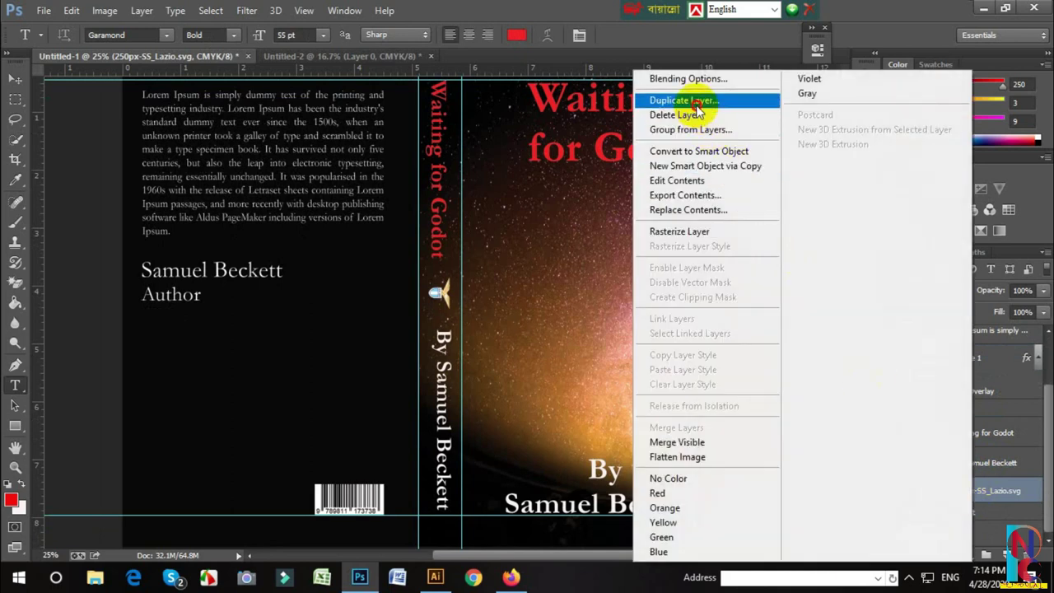
left_click(698, 100)
left_click(663, 174)
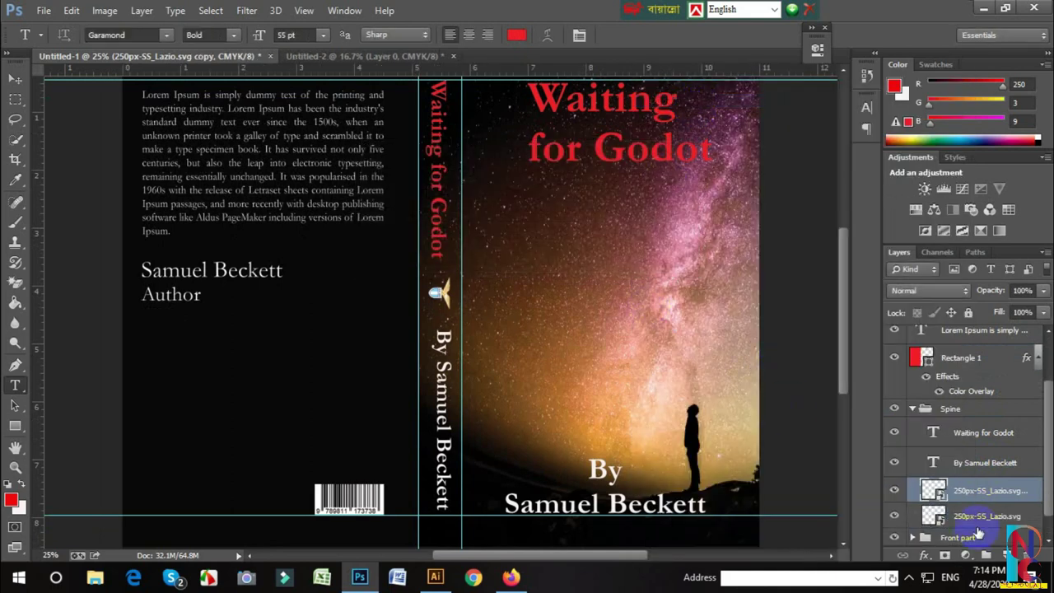
left_click_drag(968, 496, 935, 394)
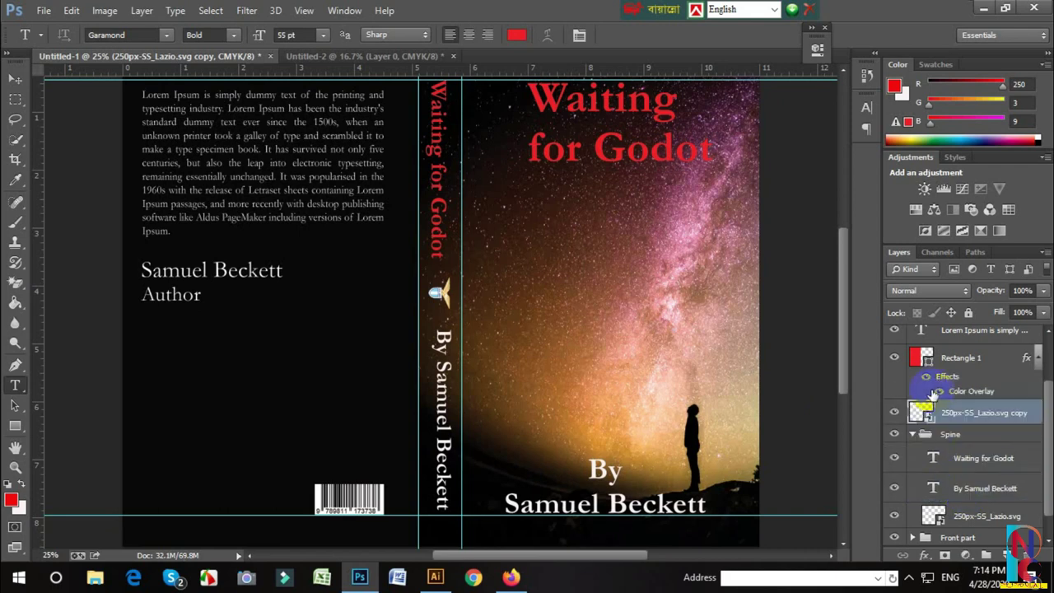
left_click(910, 434)
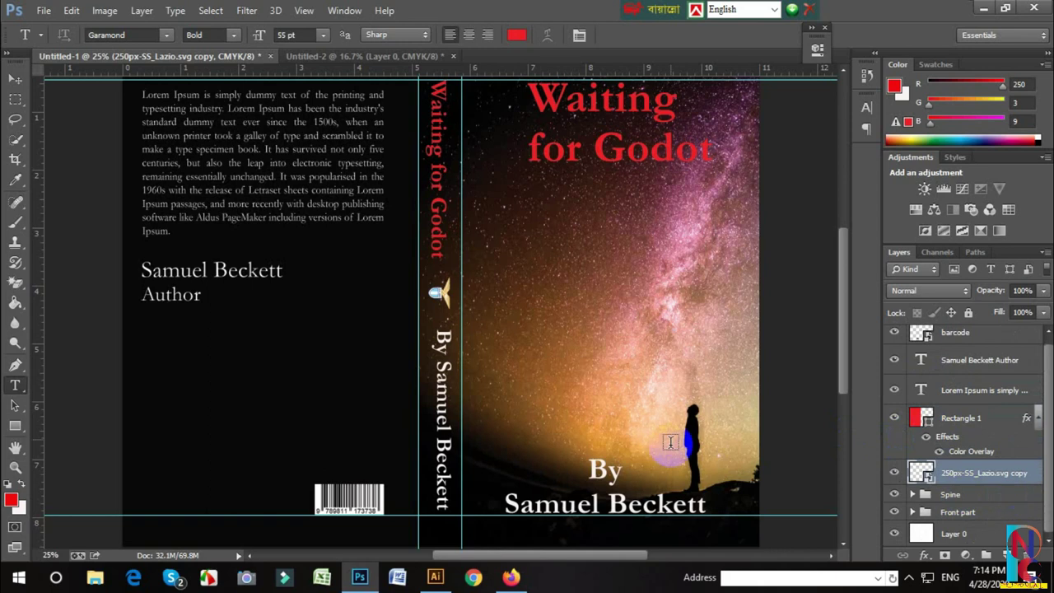
Shift the logo copy onto the back cover and reorder it above Rectangle 1
left_click(15, 80)
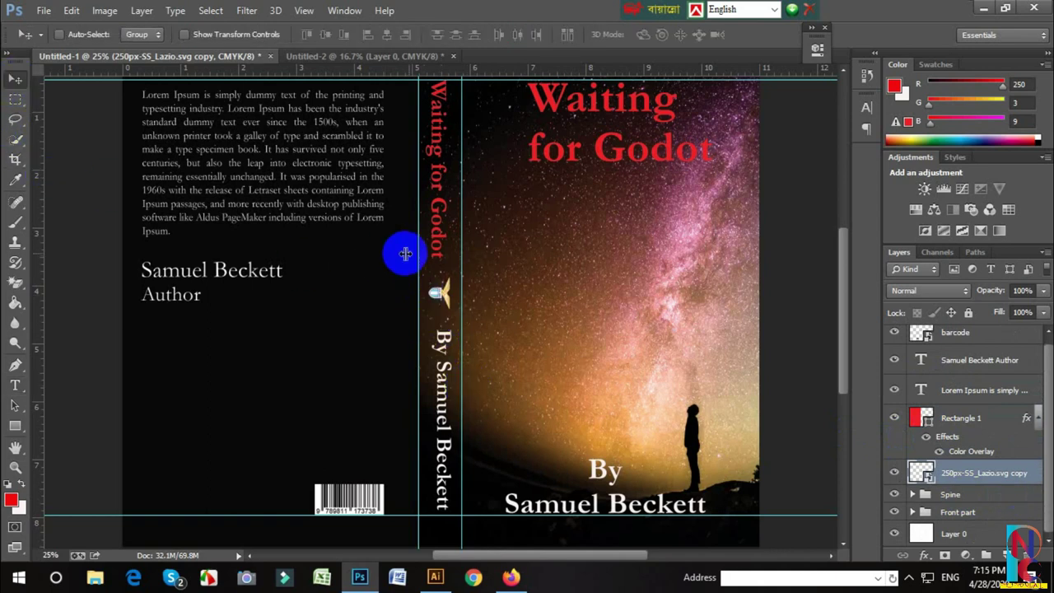
mouse_move(434, 293)
left_mouse_down()
mouse_move(228, 411)
mouse_move(435, 293)
left_mouse_up()
key("ctrl+t")
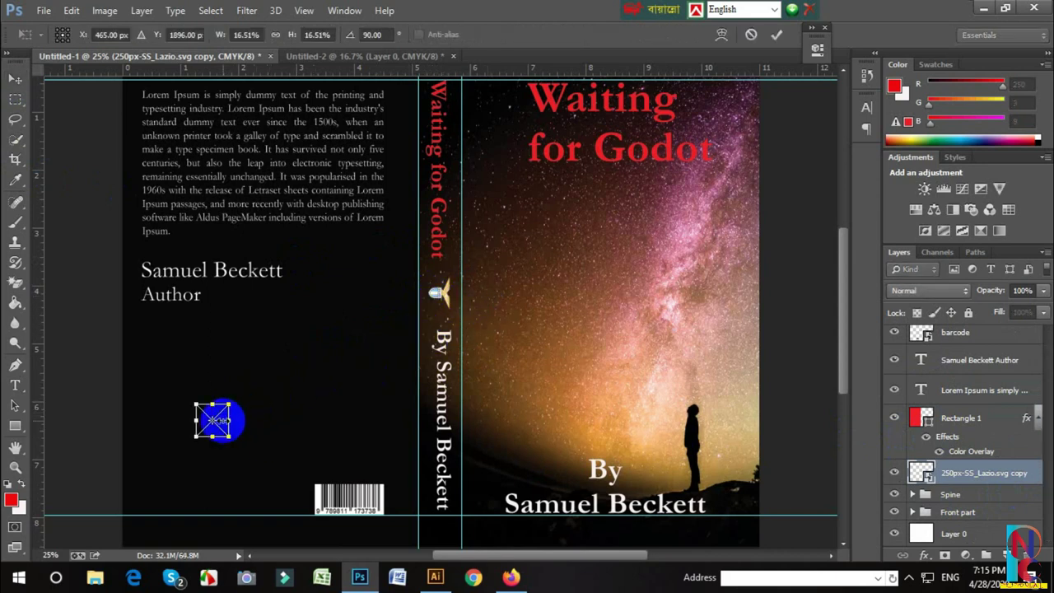
left_click_drag(224, 433, 232, 438)
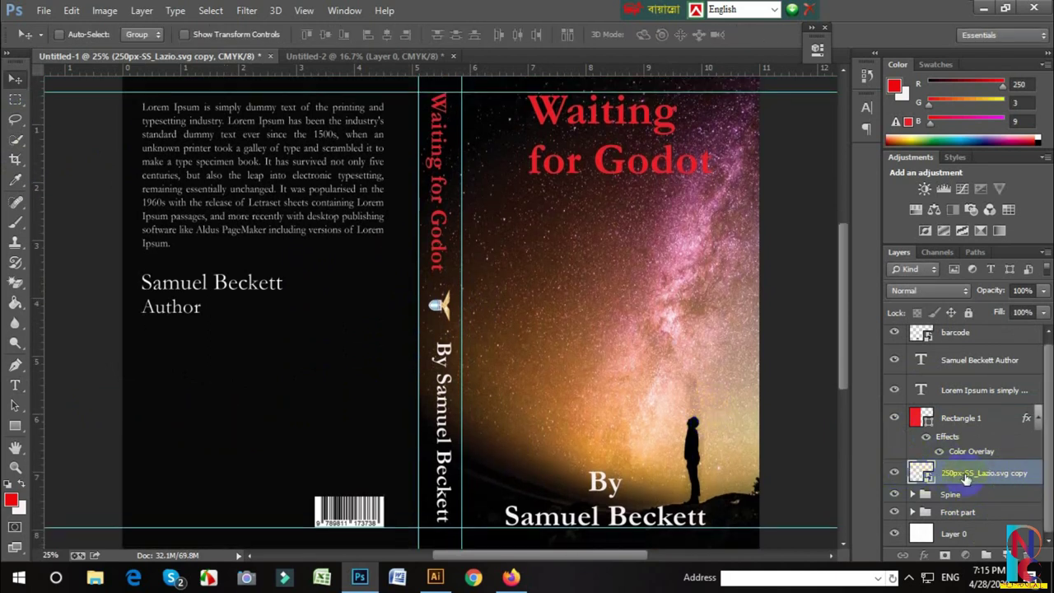
left_click_drag(965, 474, 967, 412)
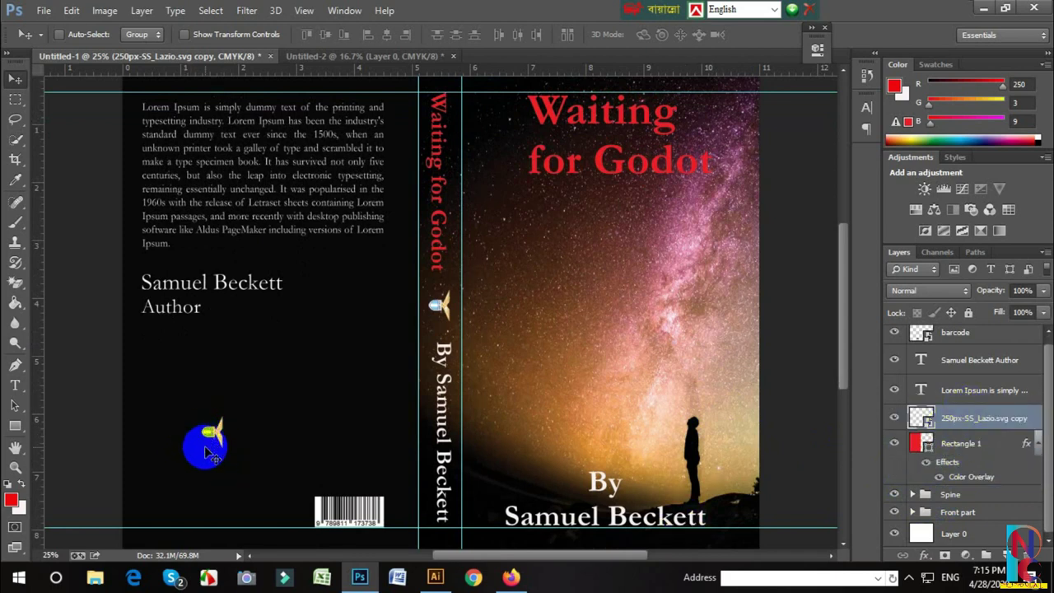
key("ctrl+t")
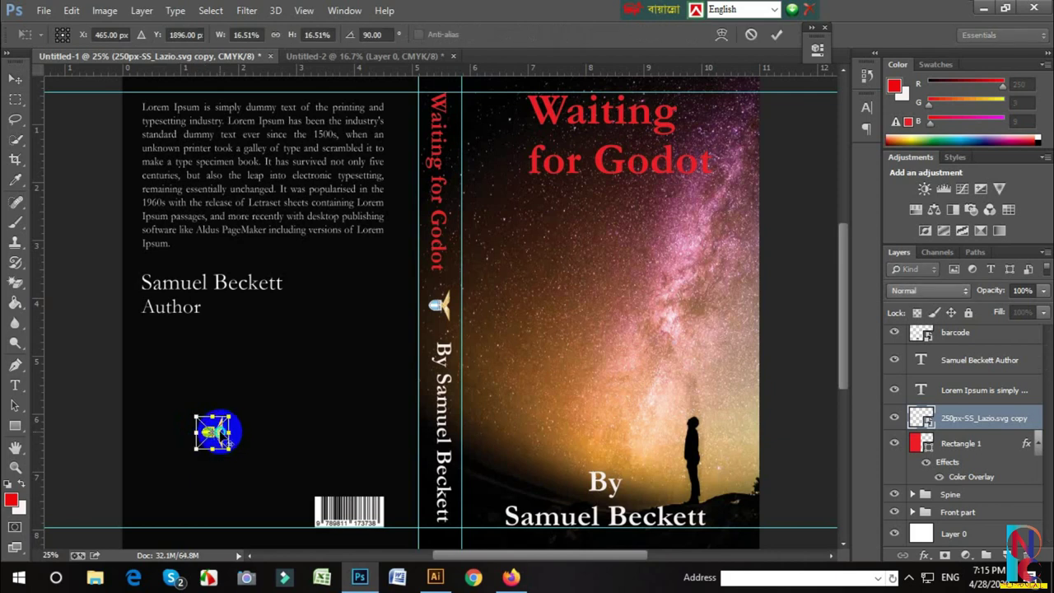
Flip and rotate the emblem with transform options until it stands upright
right_click(222, 435)
left_click(271, 405)
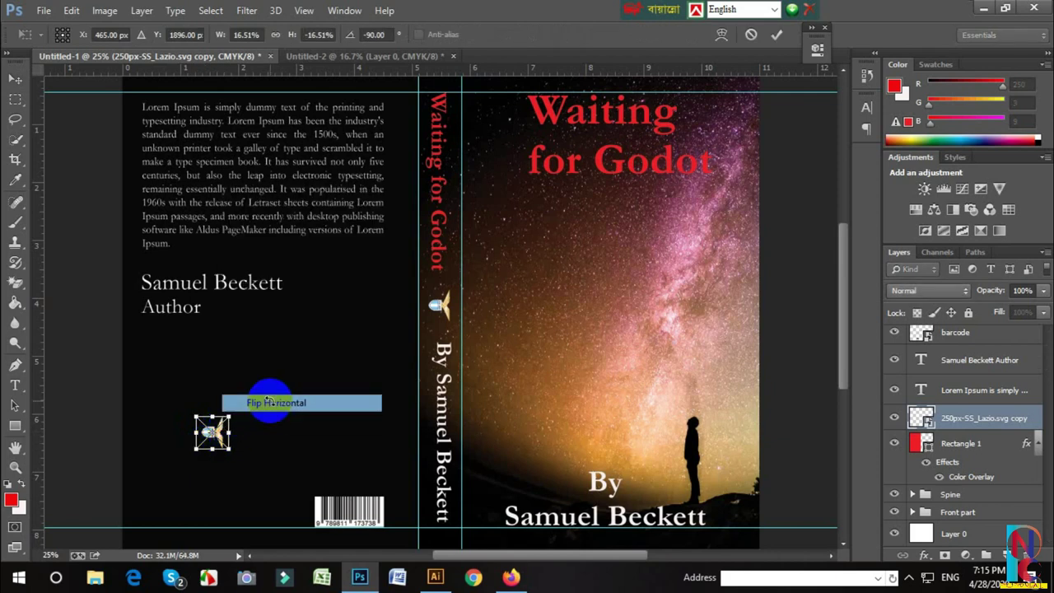
right_click(233, 434)
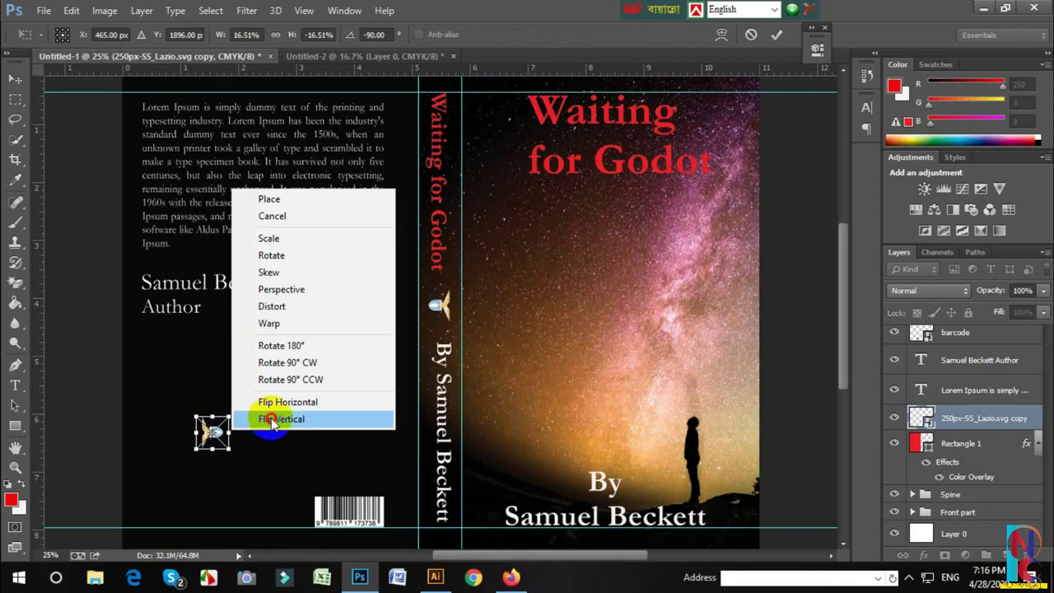
left_click(272, 419)
right_click(215, 436)
left_click(264, 433)
right_click(209, 432)
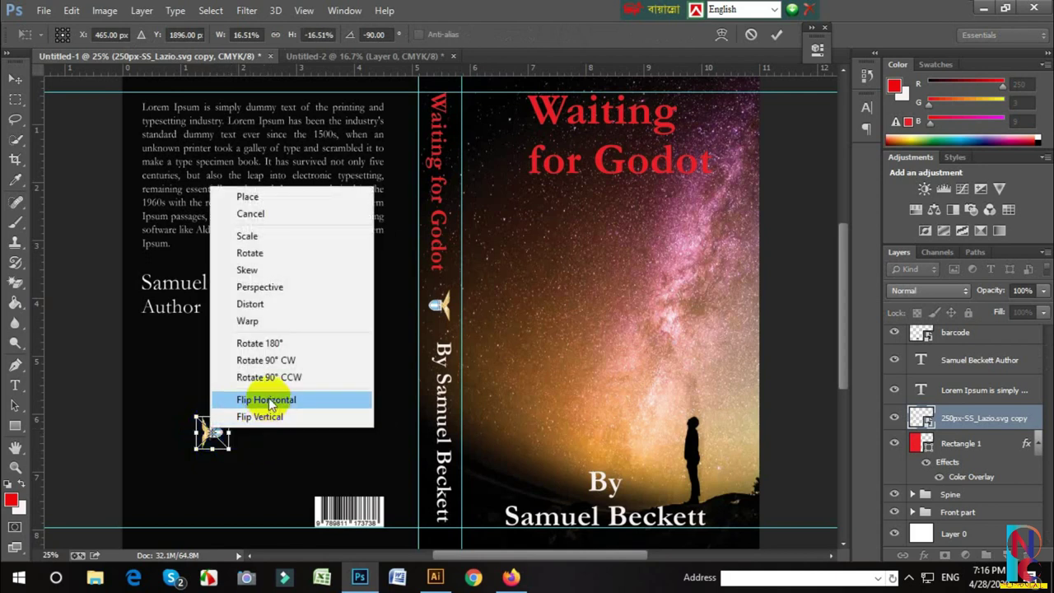
left_click(269, 377)
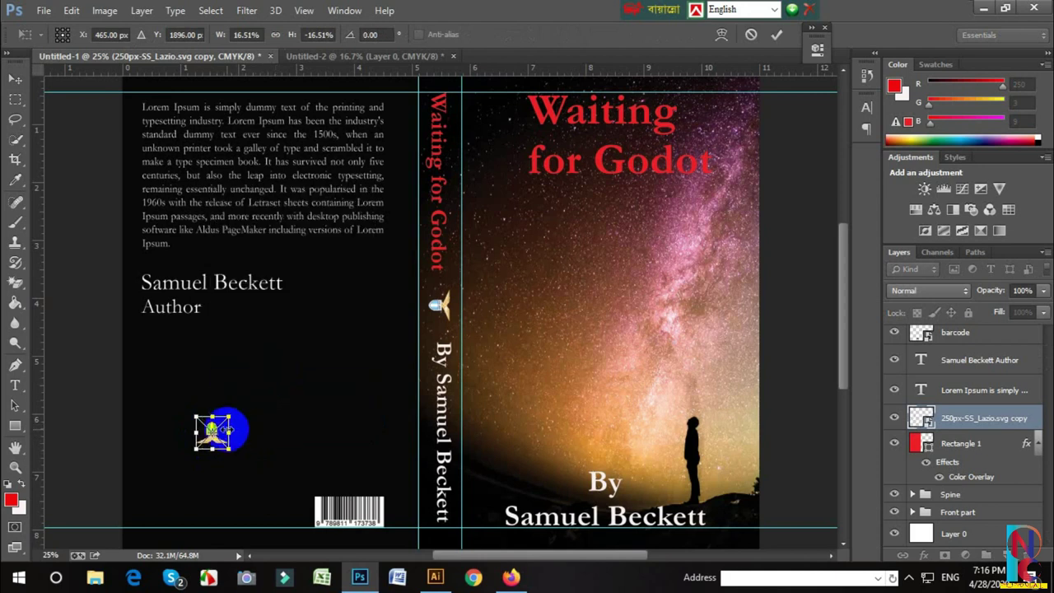
right_click(221, 428)
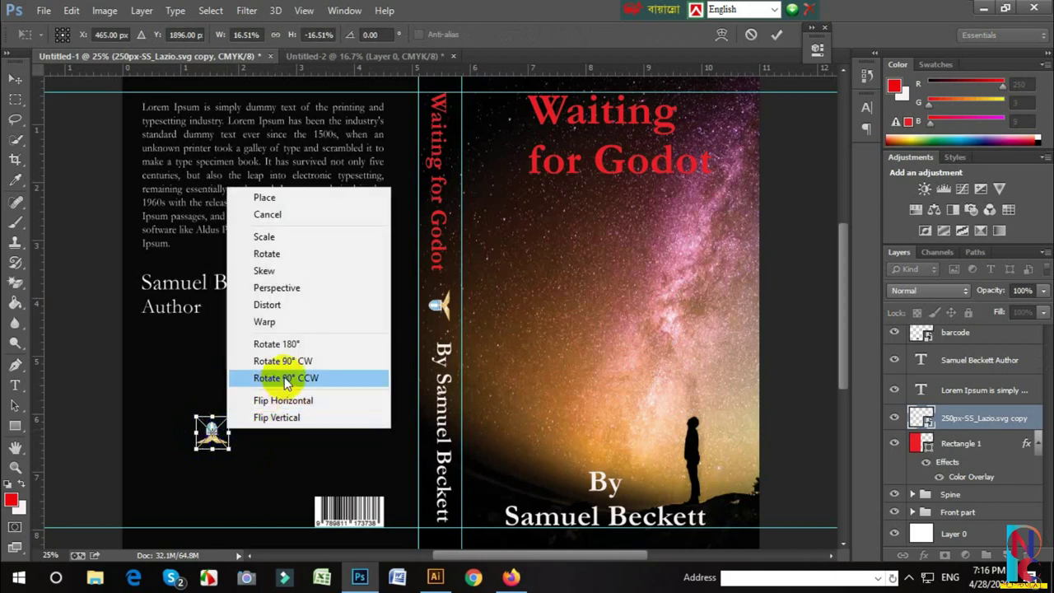
left_click(284, 378)
right_click(219, 430)
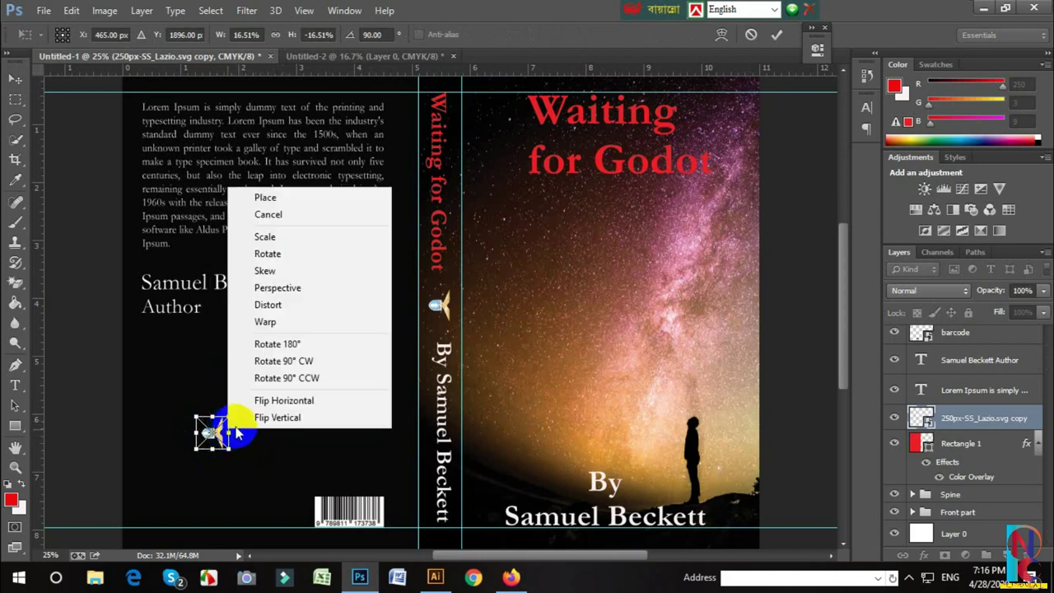
left_click(297, 378)
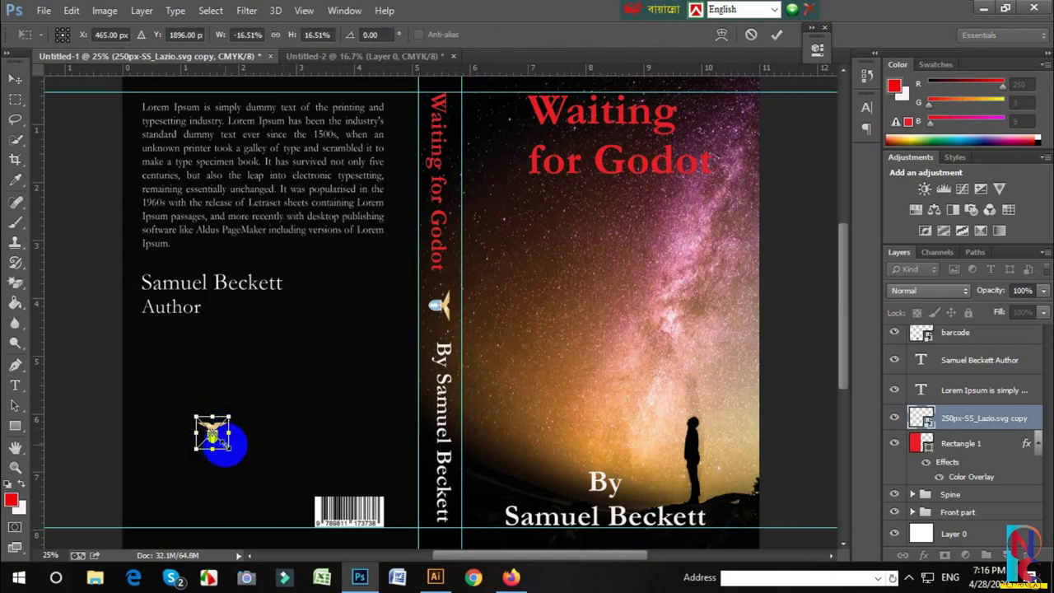
Enlarge the emblem to about 24% and confirm its placement
mouse_move(227, 445)
left_mouse_down()
mouse_move(239, 461)
mouse_move(173, 481)
left_mouse_up()
left_click(14, 78)
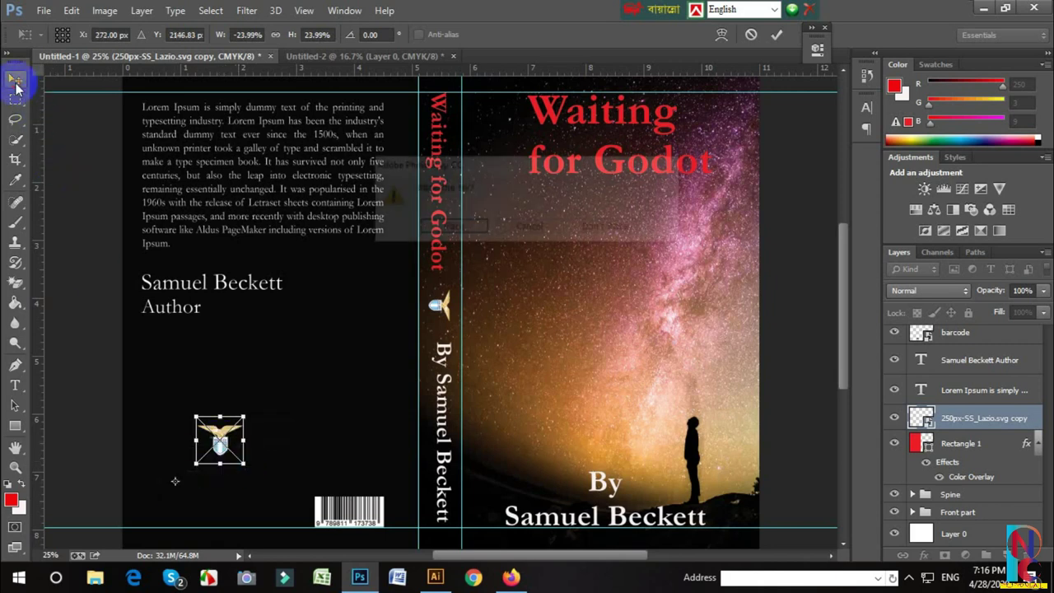
left_click(452, 228)
Move the emblem to the back cover's bottom-left corner, aligning it with a vertical guide
mouse_move(219, 444)
left_mouse_down()
mouse_move(192, 486)
mouse_move(169, 489)
mouse_move(168, 504)
left_mouse_up()
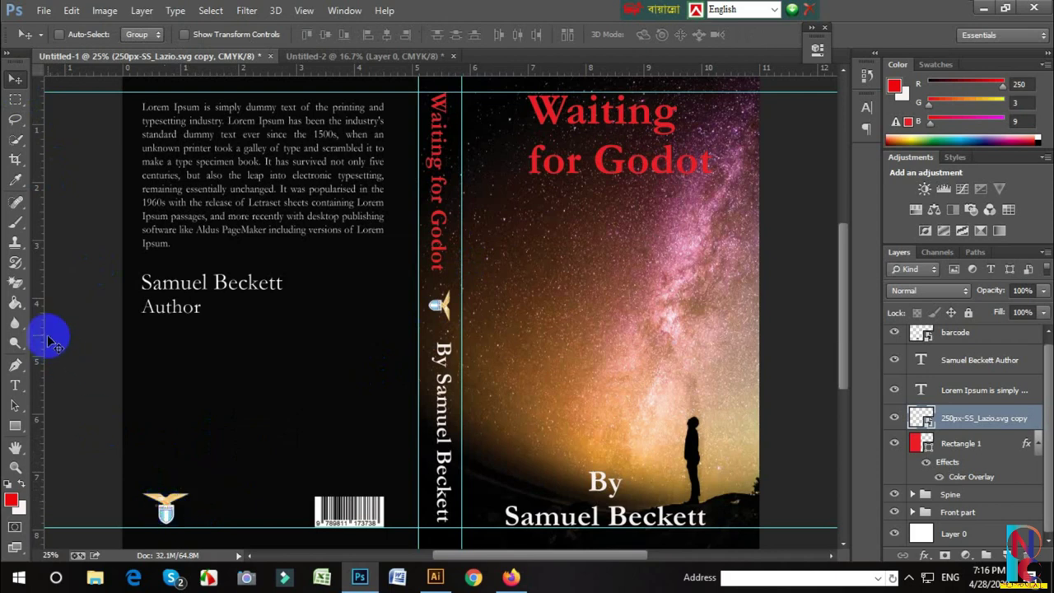
left_click_drag(46, 332, 137, 345)
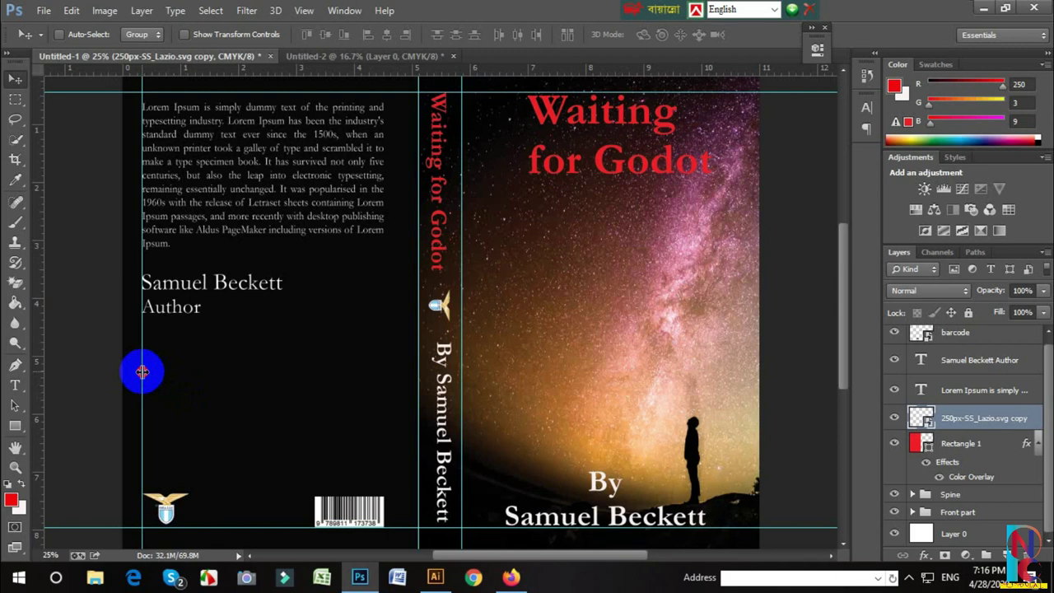
left_click_drag(143, 372, 388, 397)
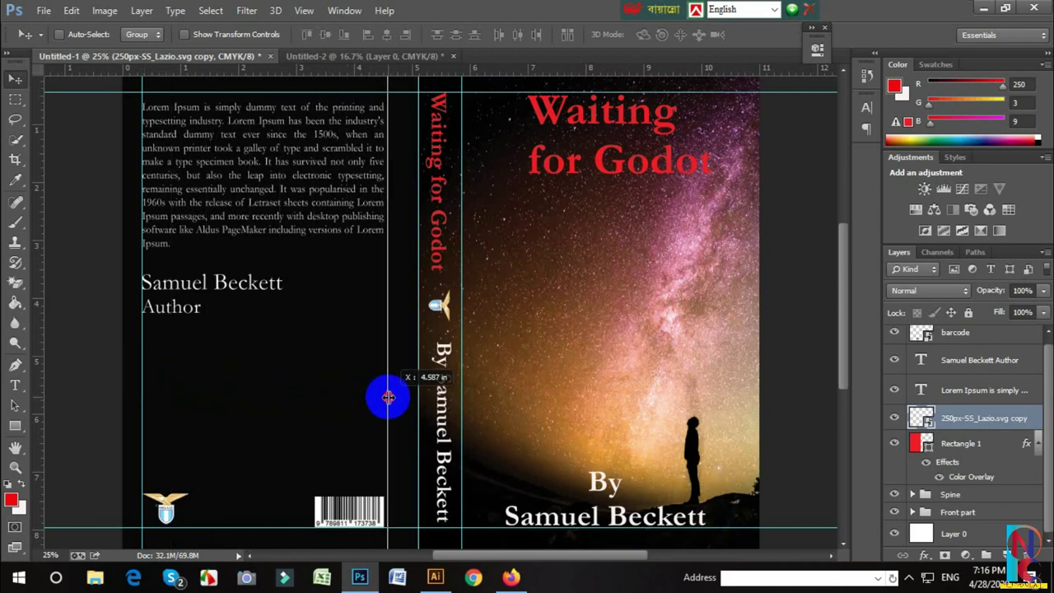
left_click_drag(388, 397, 44, 360)
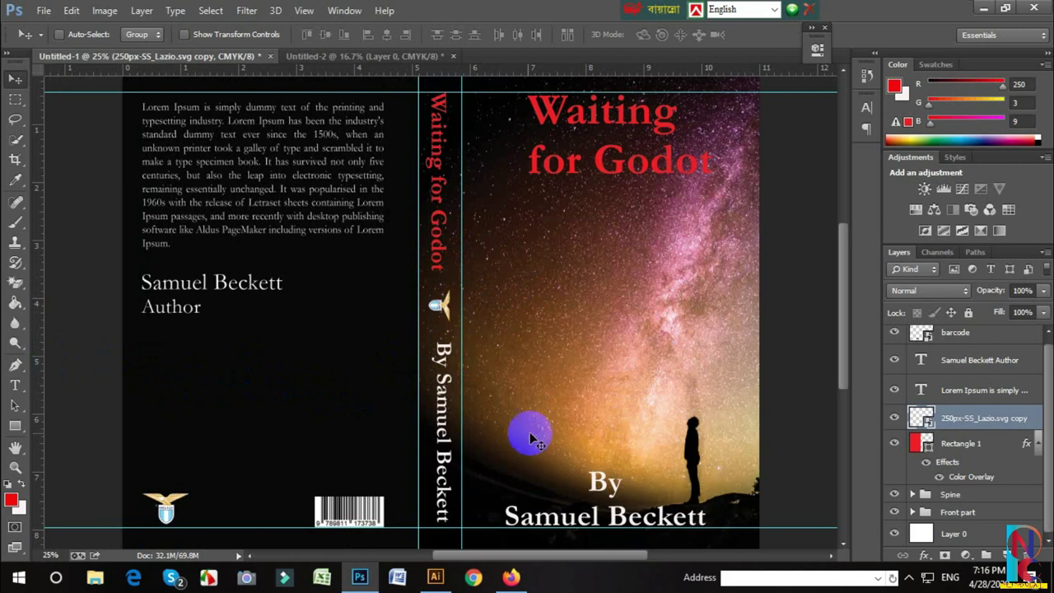
Remove the spine, top and bottom guides by dragging them back onto the rulers
mouse_move(459, 499)
left_mouse_down()
mouse_move(461, 446)
mouse_move(4, 372)
left_mouse_up()
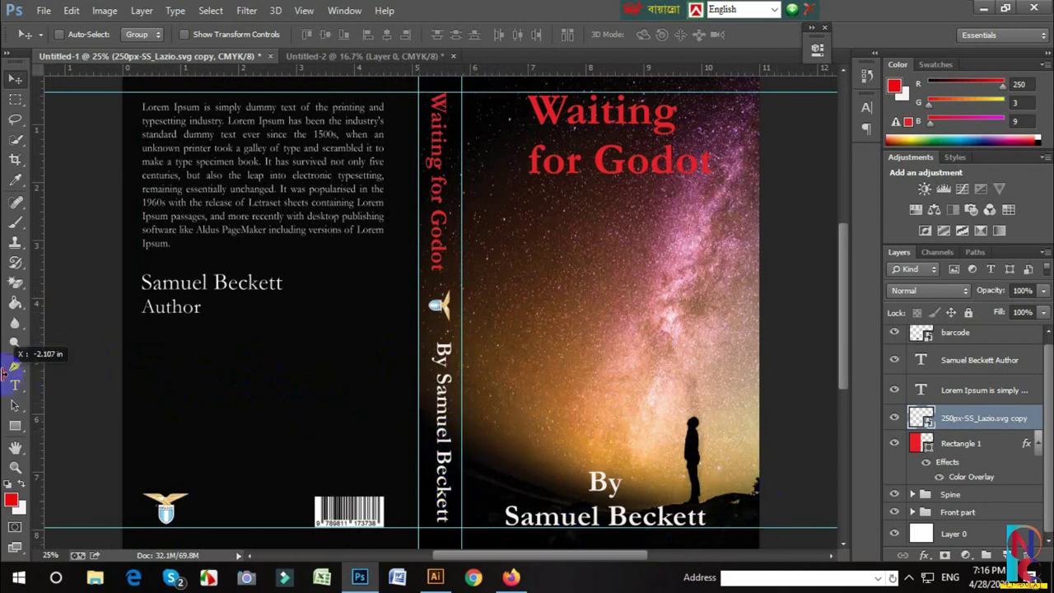
left_click_drag(417, 355, 10, 329)
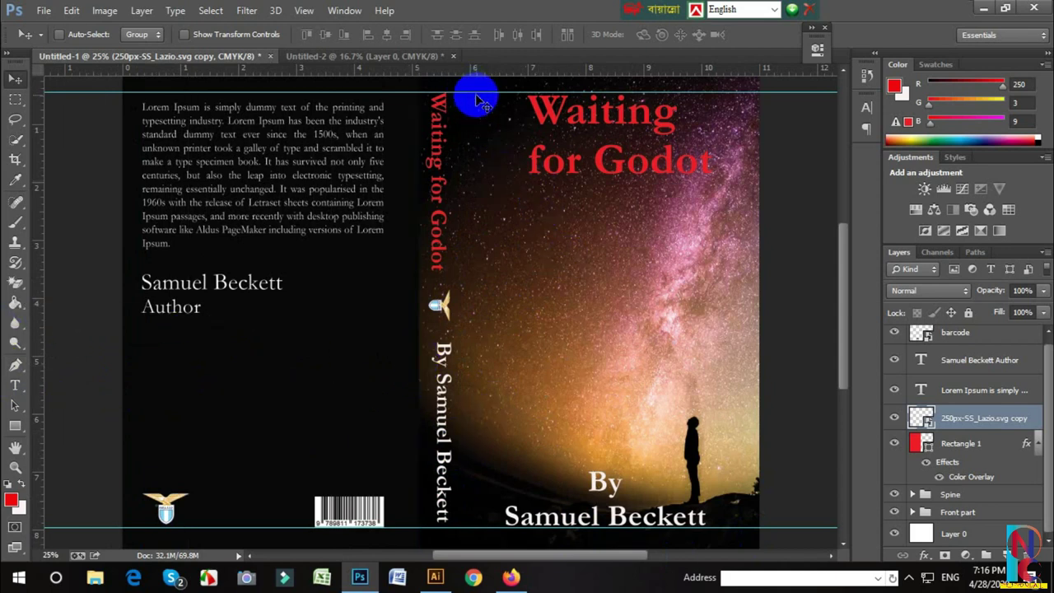
left_click_drag(476, 92, 472, 70)
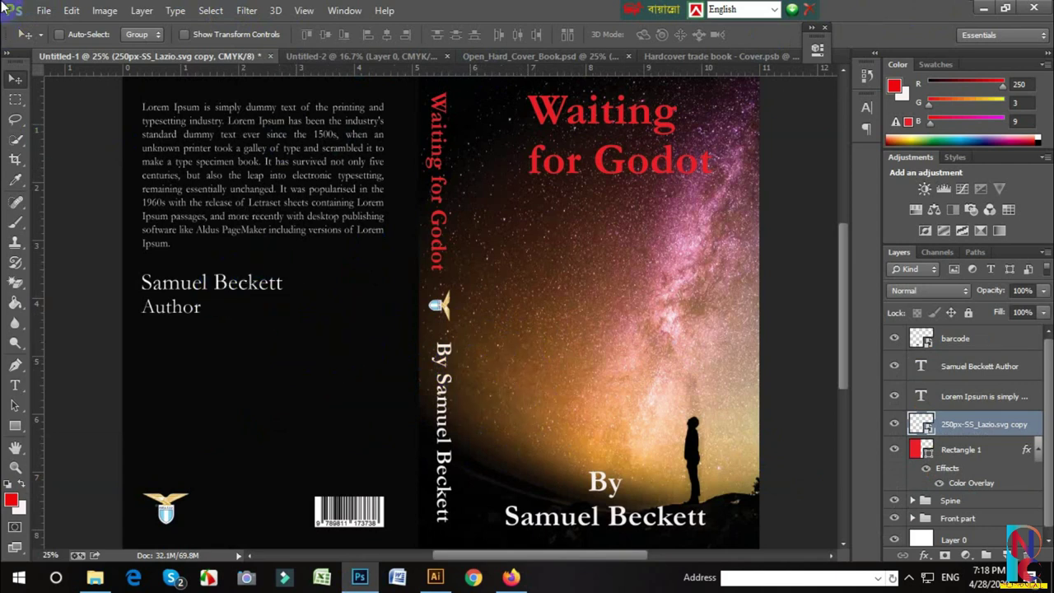
From Save As, create a new folder named 'book' on New Volume (K:)
left_click(43, 11)
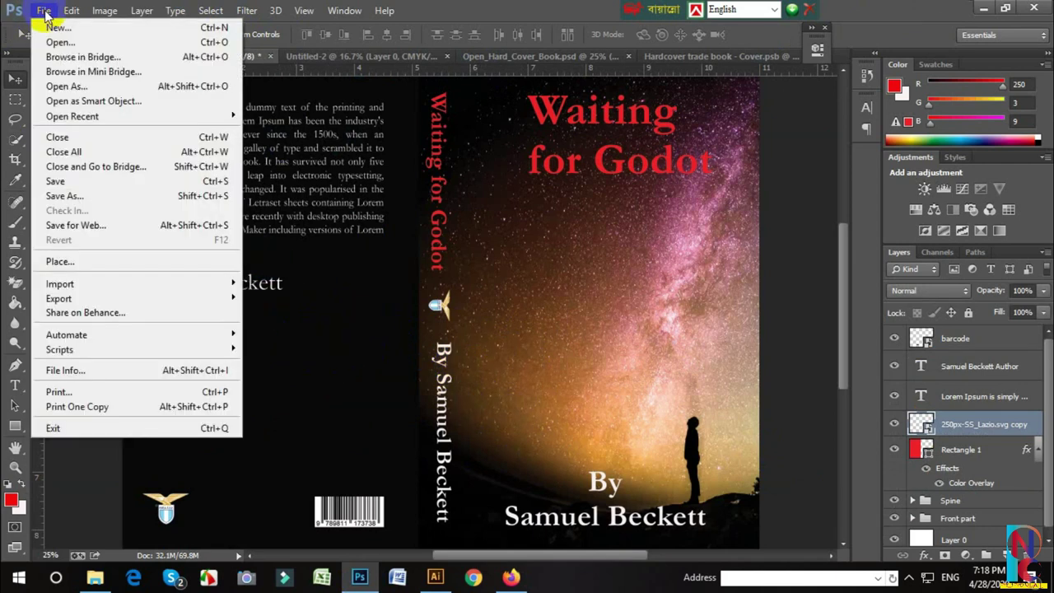
left_click(66, 196)
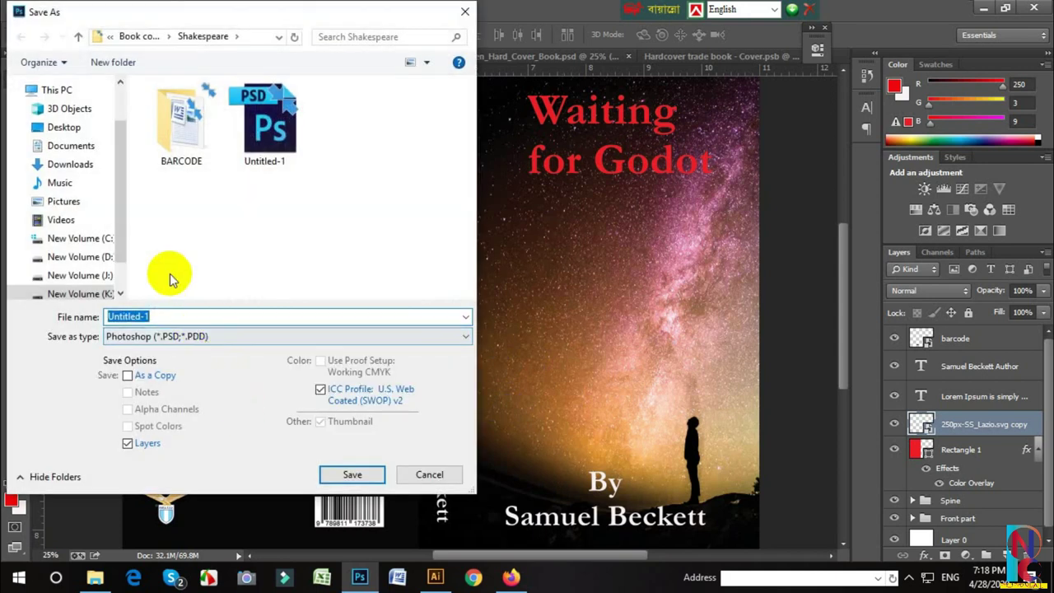
left_click(72, 294)
scroll(247, 228, "down", 5)
scroll(258, 235, "down", 5)
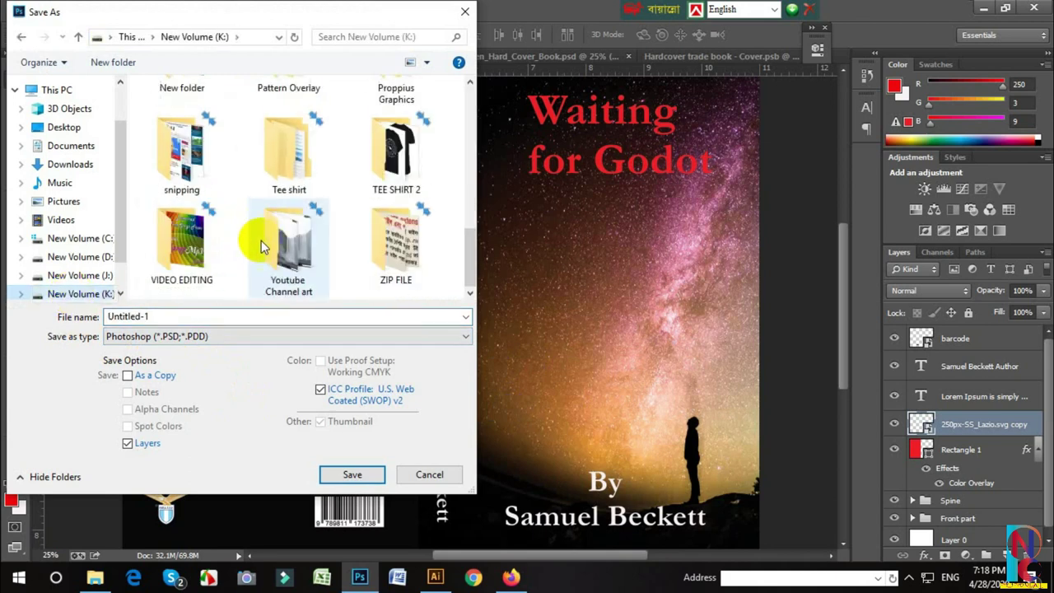
right_click(344, 292)
mouse_move(378, 451)
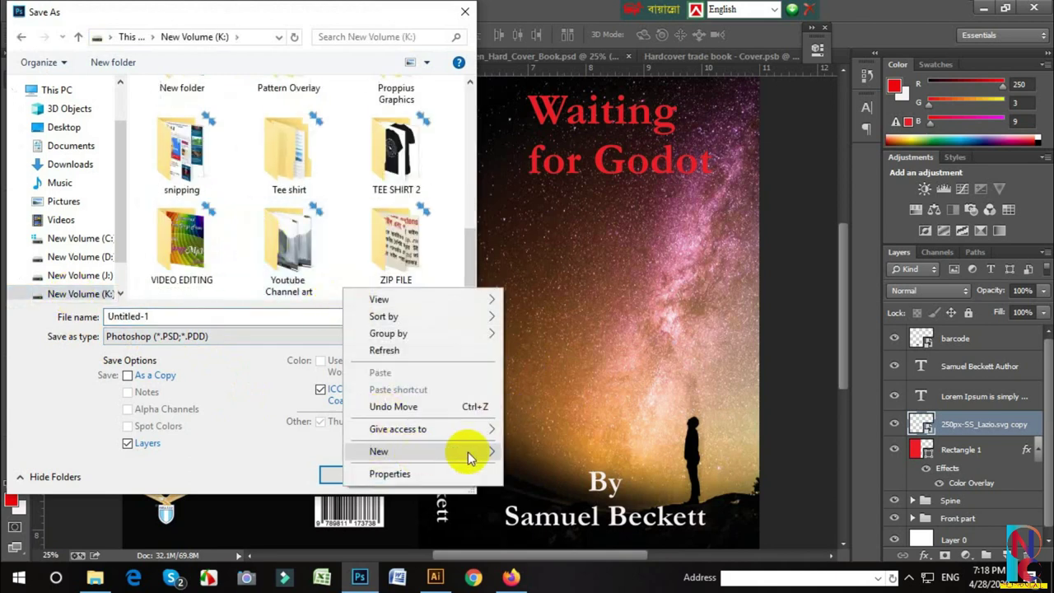
left_click(550, 276)
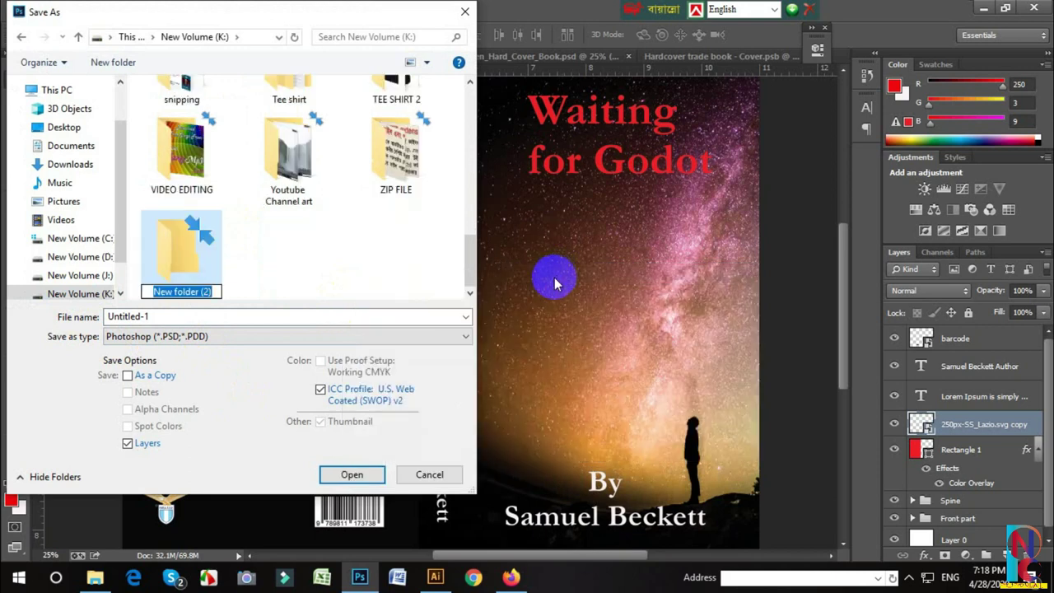
type("boo")
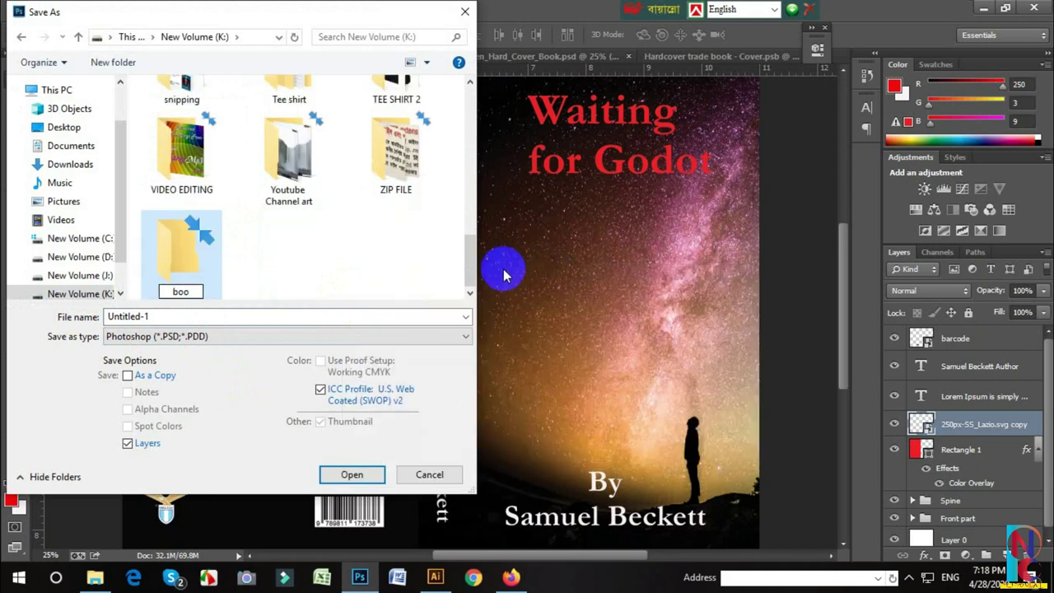
type("k")
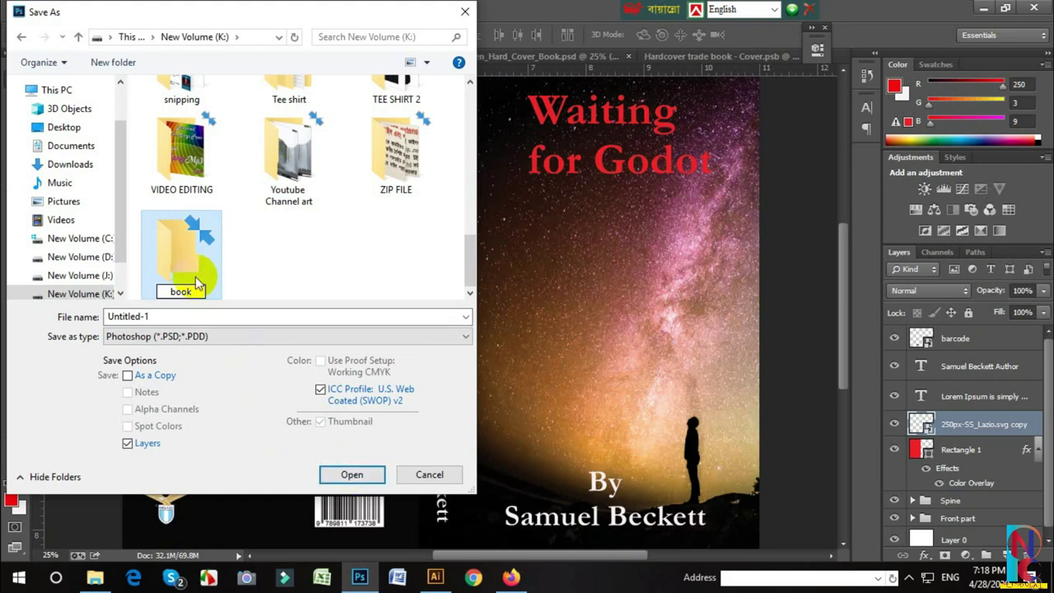
Save the design as Untitled-1.psd in the book folder, accepting the format options
double_click(193, 262)
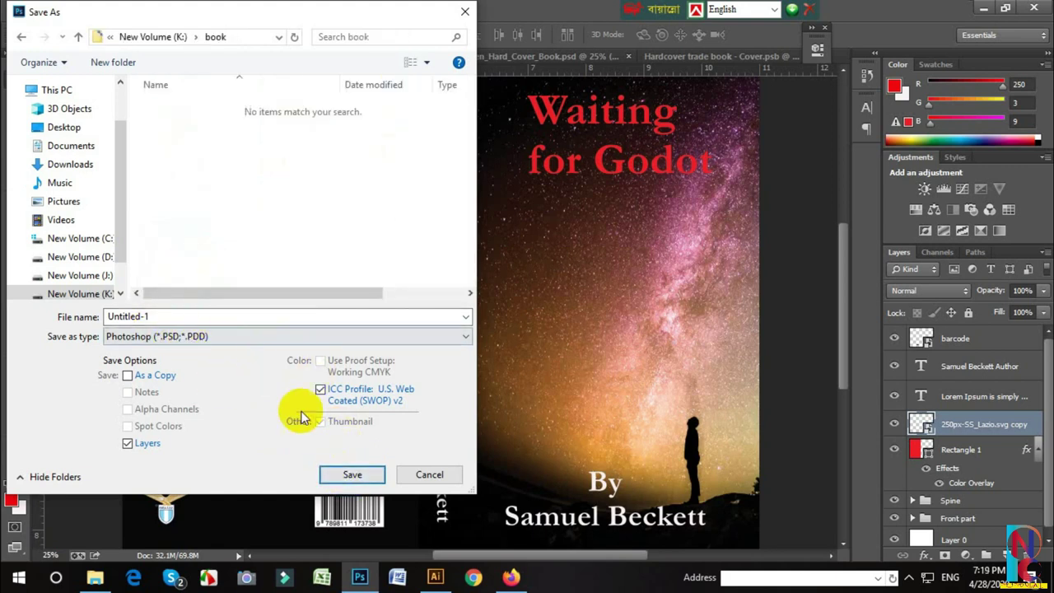
left_click(351, 474)
left_click(674, 185)
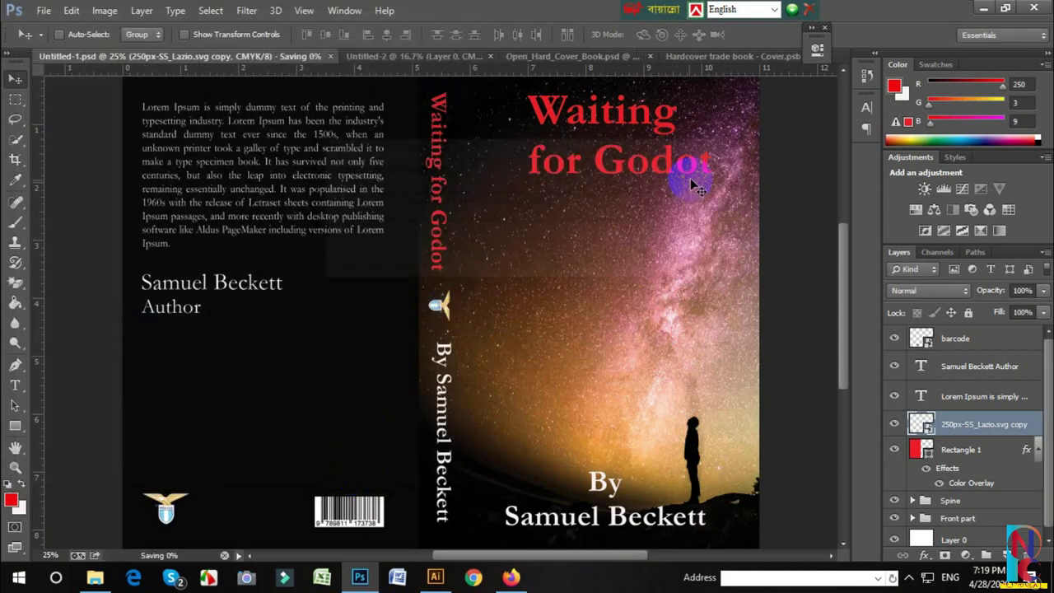
Begin saving another copy of the design with JPEG as the format
left_click(53, 14)
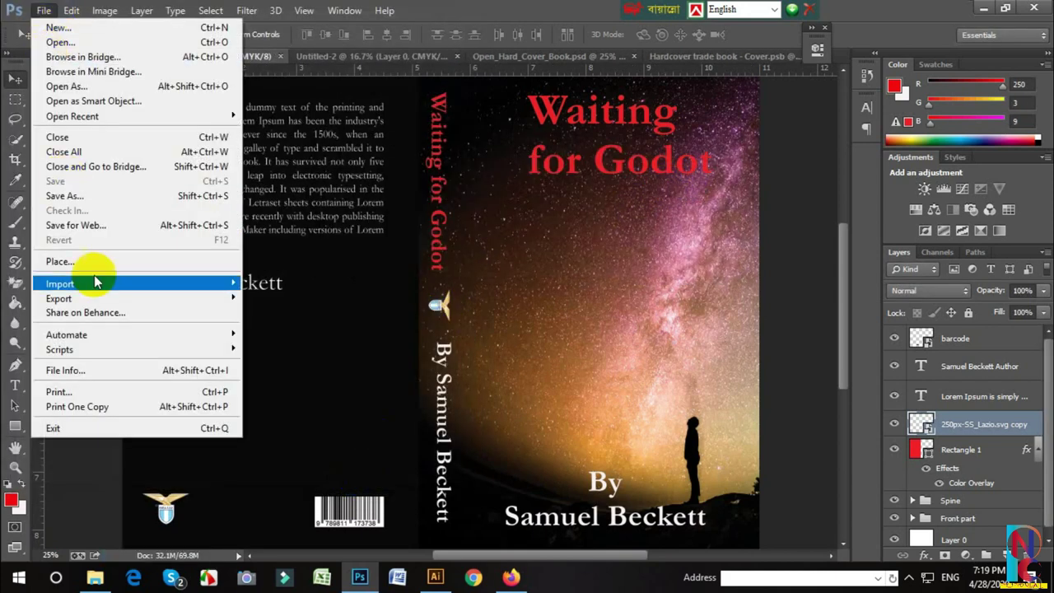
left_click(64, 196)
left_click(181, 336)
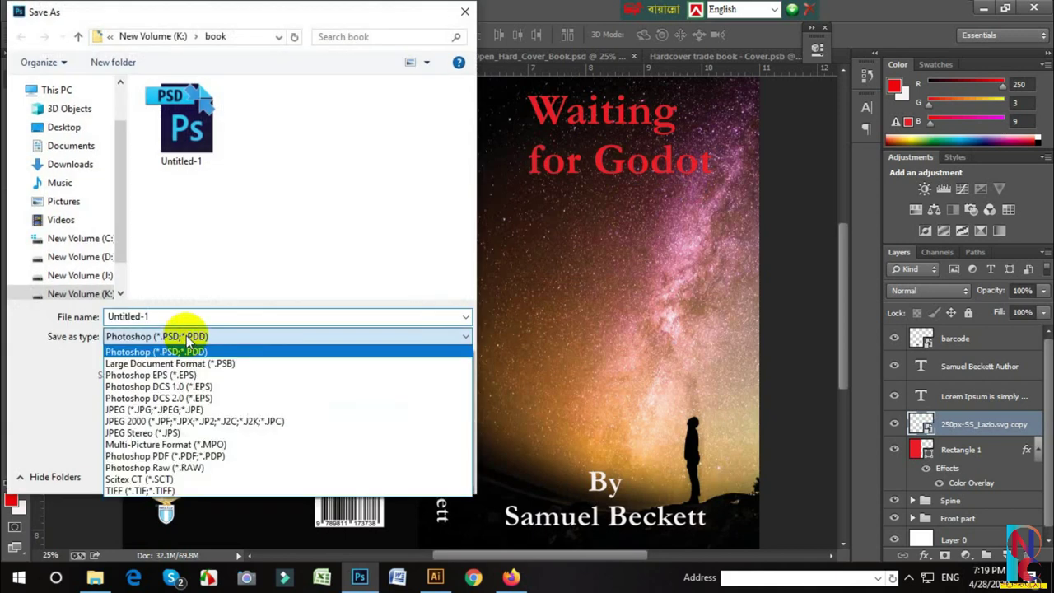
left_click(189, 411)
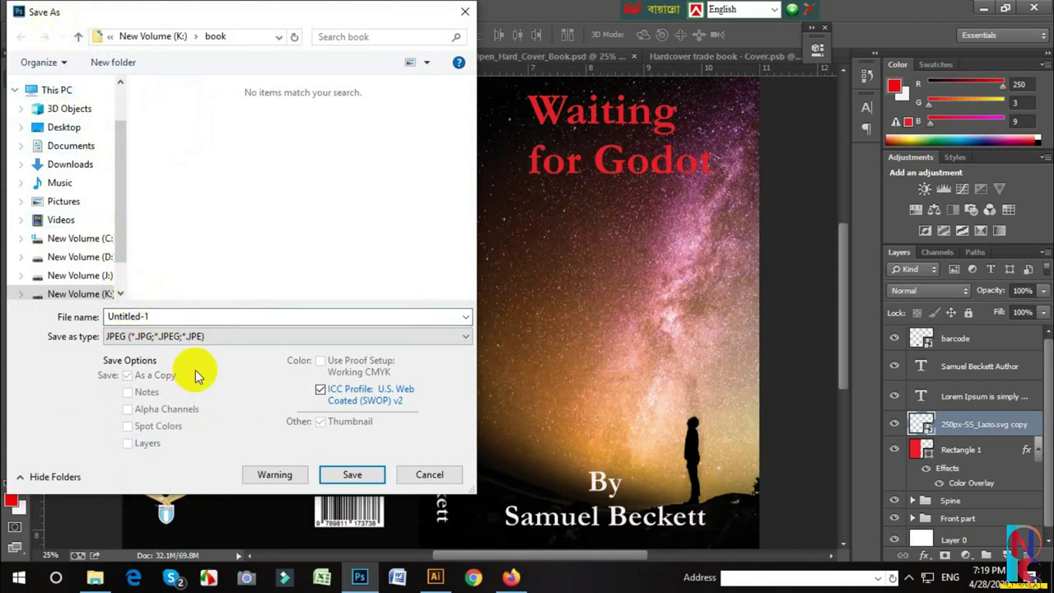
Save the JPEG into the K: book folder at Maximum quality 12
left_click(80, 36)
left_click(96, 294)
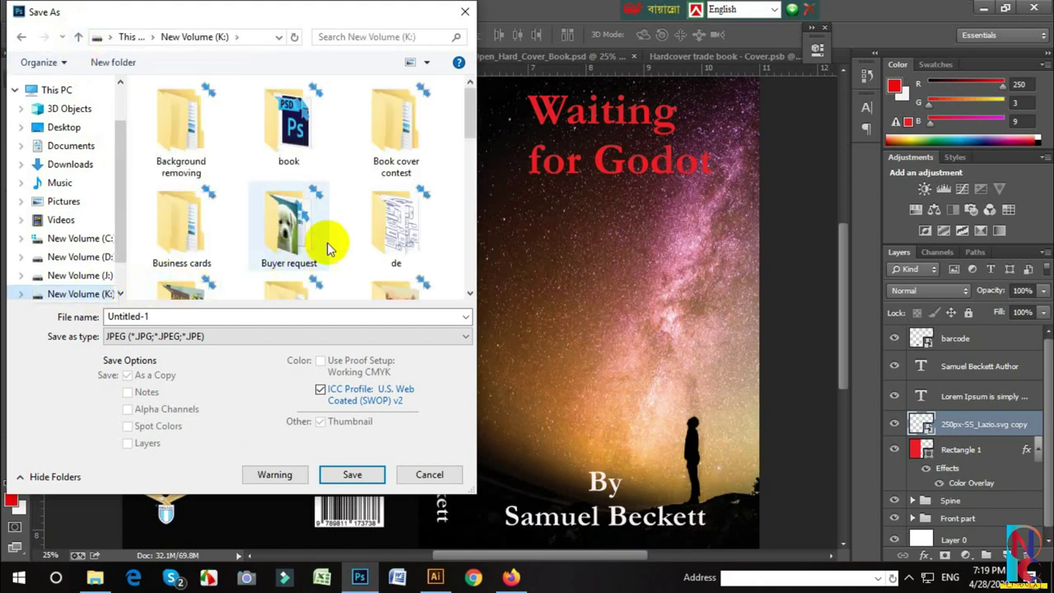
scroll(325, 235, "down", 5)
scroll(313, 251, "down", 5)
scroll(286, 255, "down", 3)
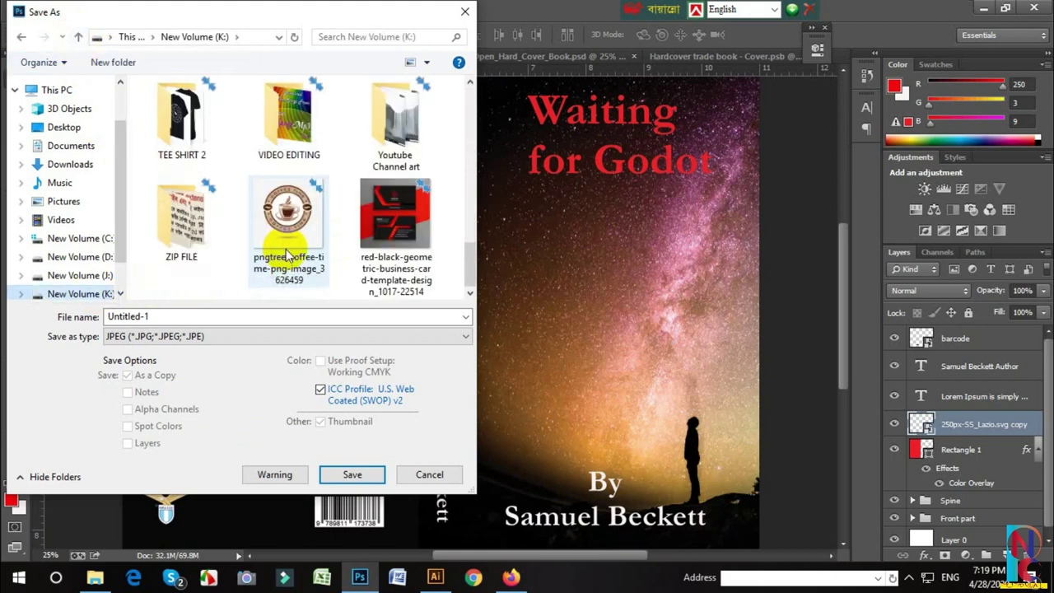
scroll(305, 255, "up", 5)
scroll(310, 251, "up", 2)
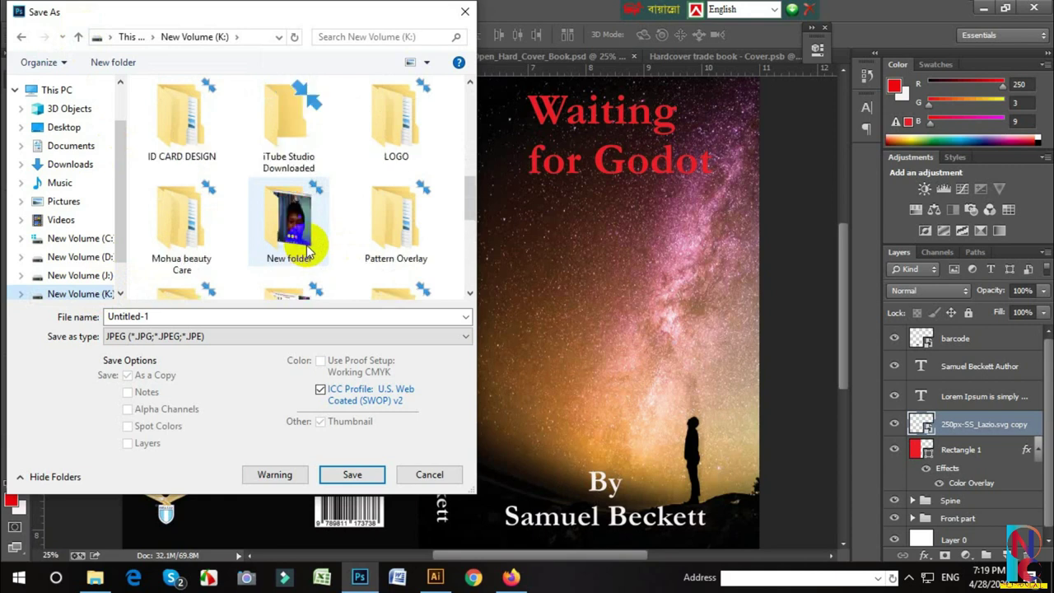
scroll(379, 181, "up", 5)
scroll(366, 189, "up", 2)
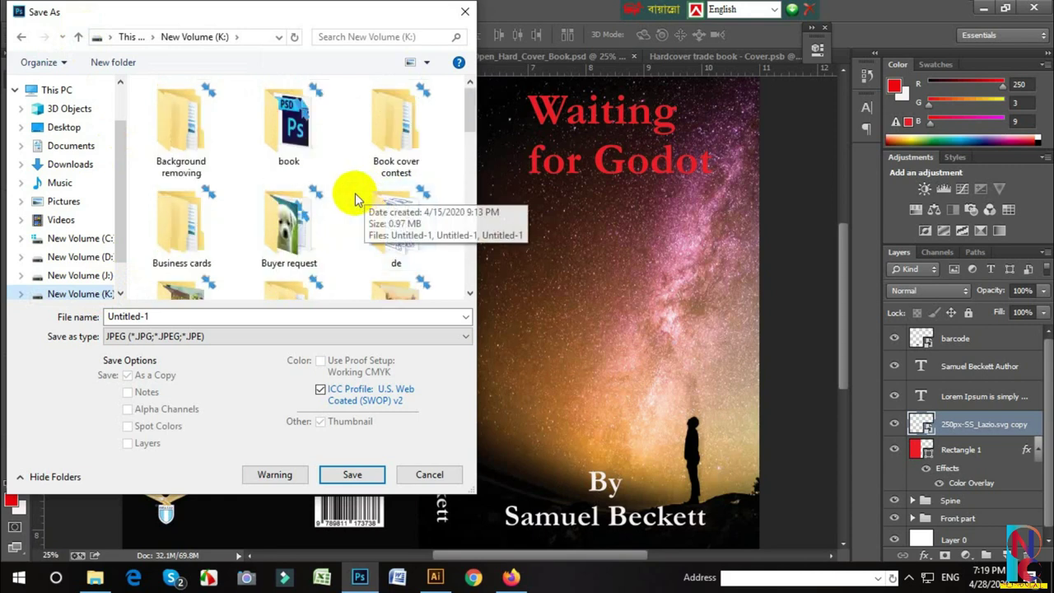
double_click(326, 141)
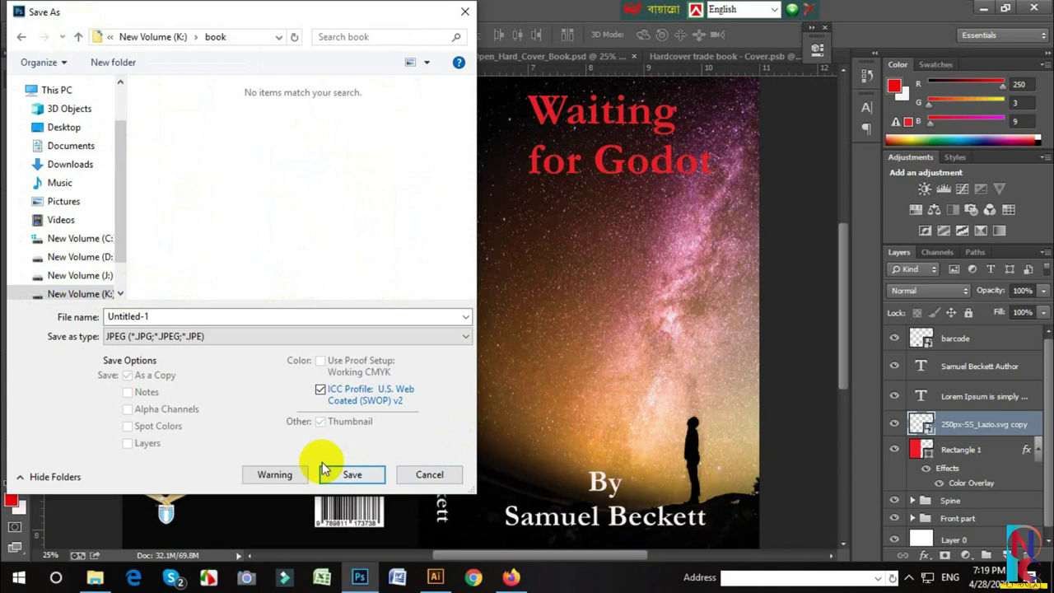
left_click(350, 476)
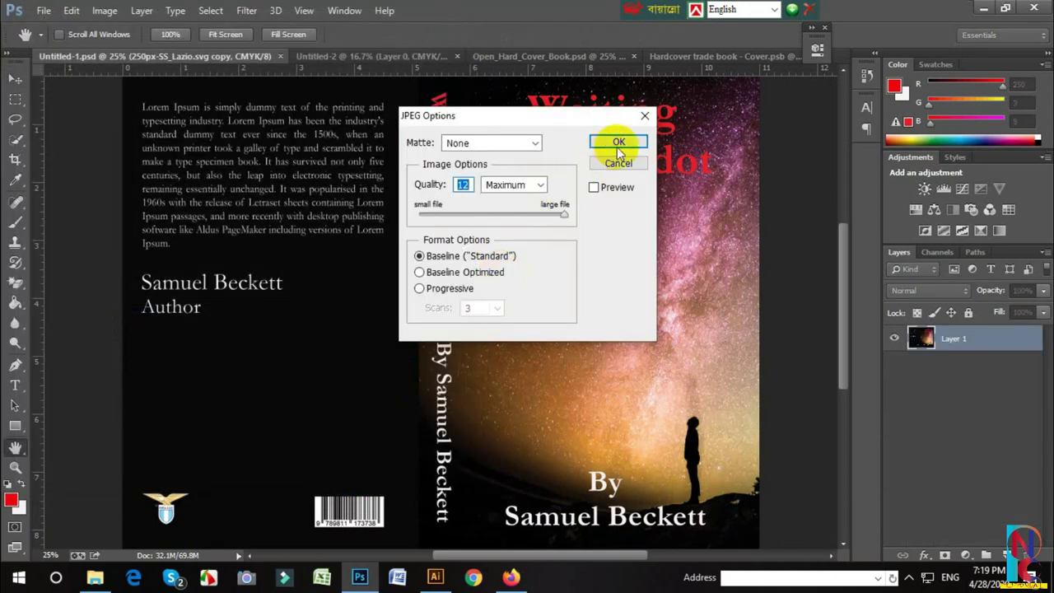
left_click(609, 142)
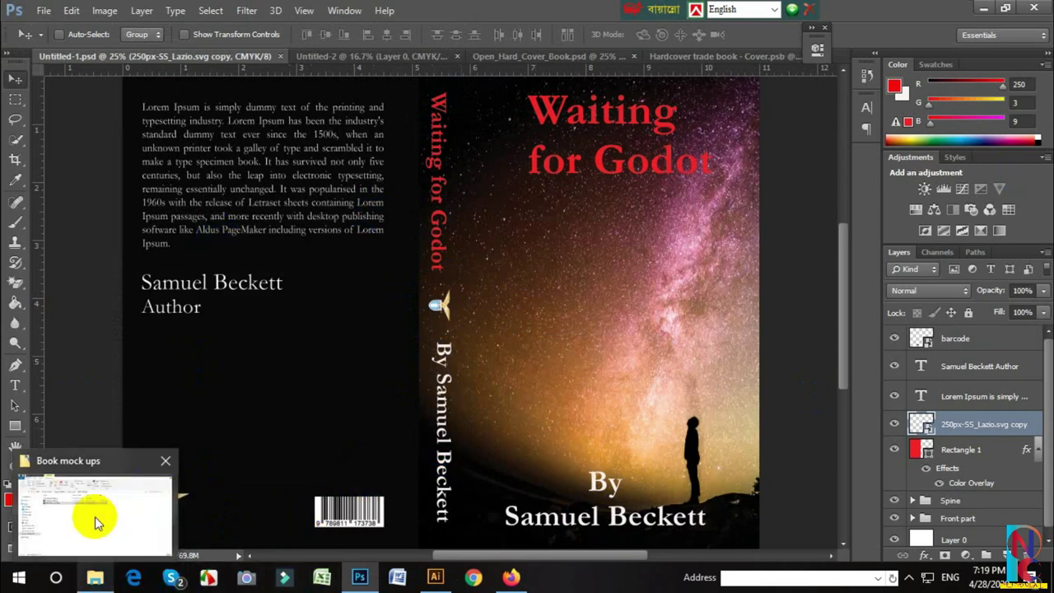
Open Open_Hard_Cover_Book.psd from File Explorer's Book mock ups folder in Photoshop
left_click(96, 580)
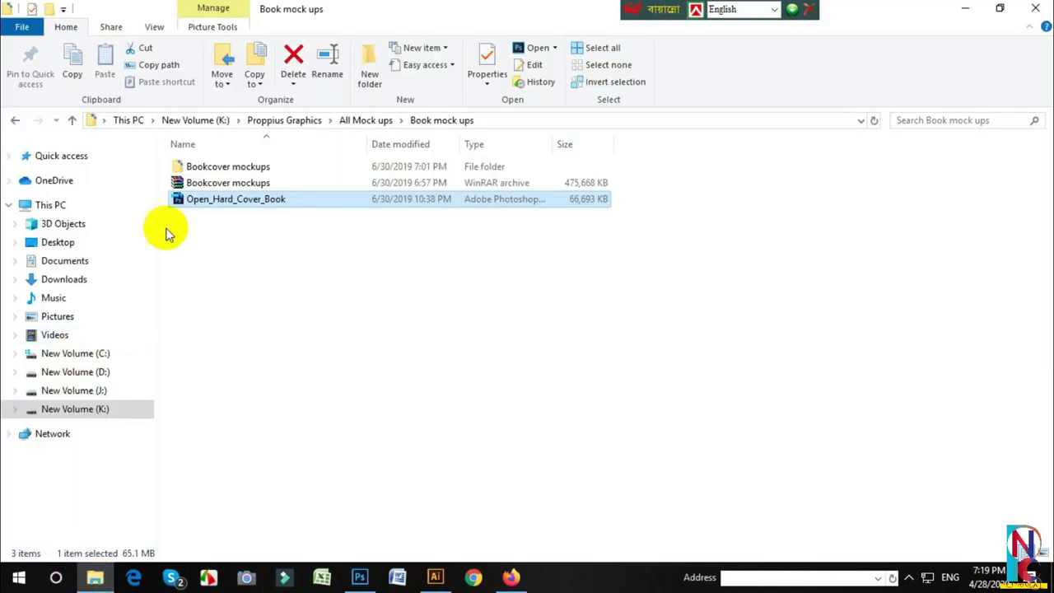
double_click(231, 204)
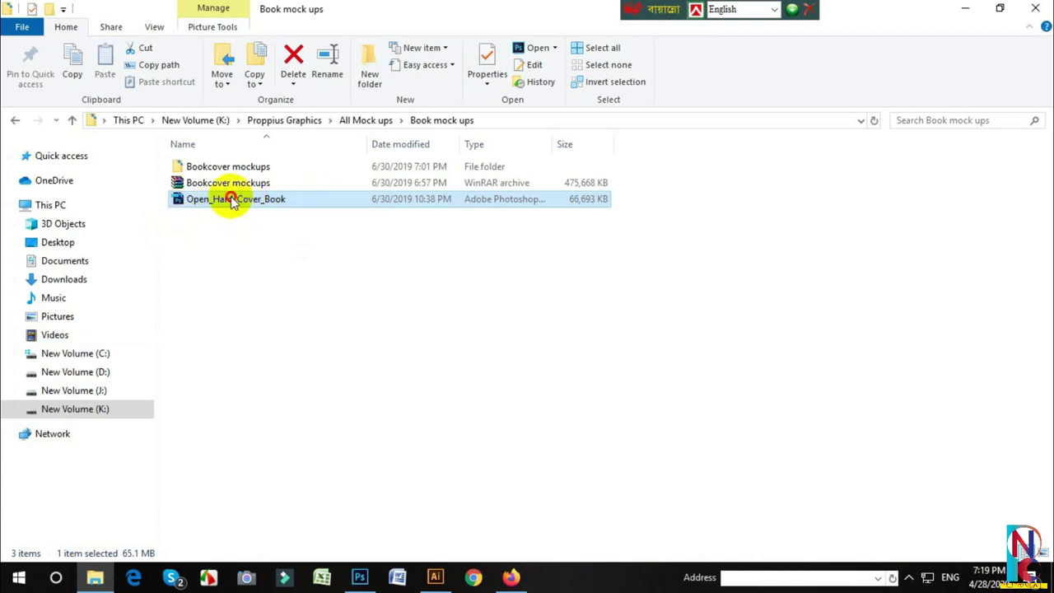
left_click_drag(941, 486, 900, 547)
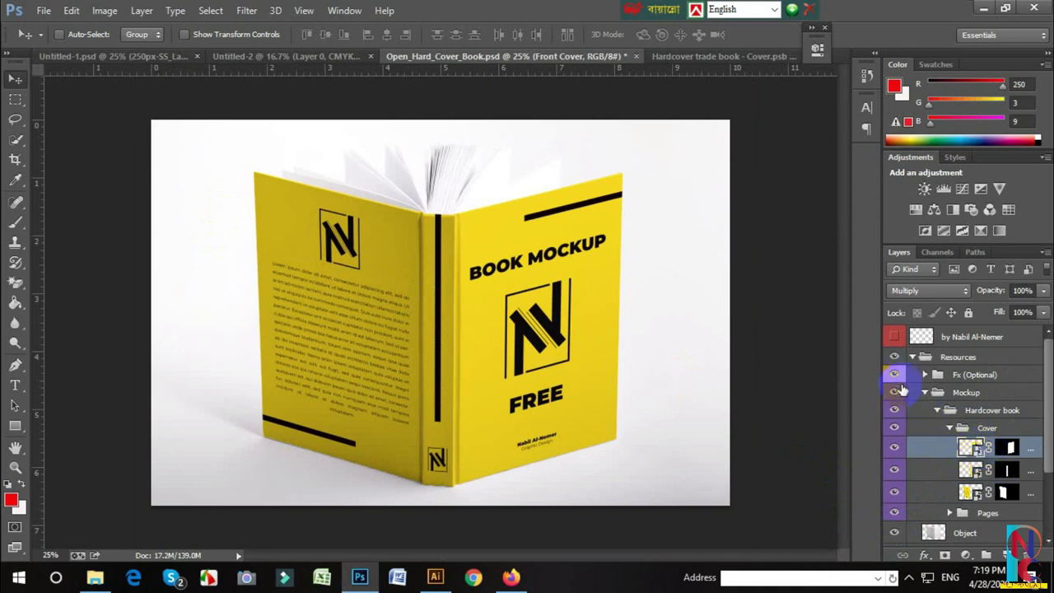
Open the front Cover smart object and place the saved Untitled-1 image into it
double_click(972, 447)
left_click(568, 258)
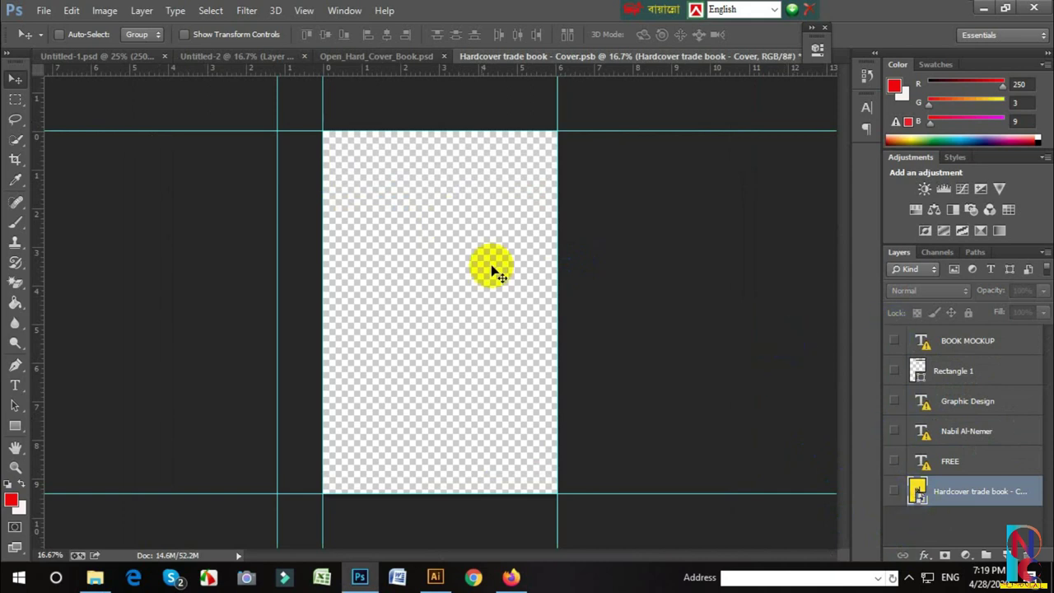
left_click(45, 11)
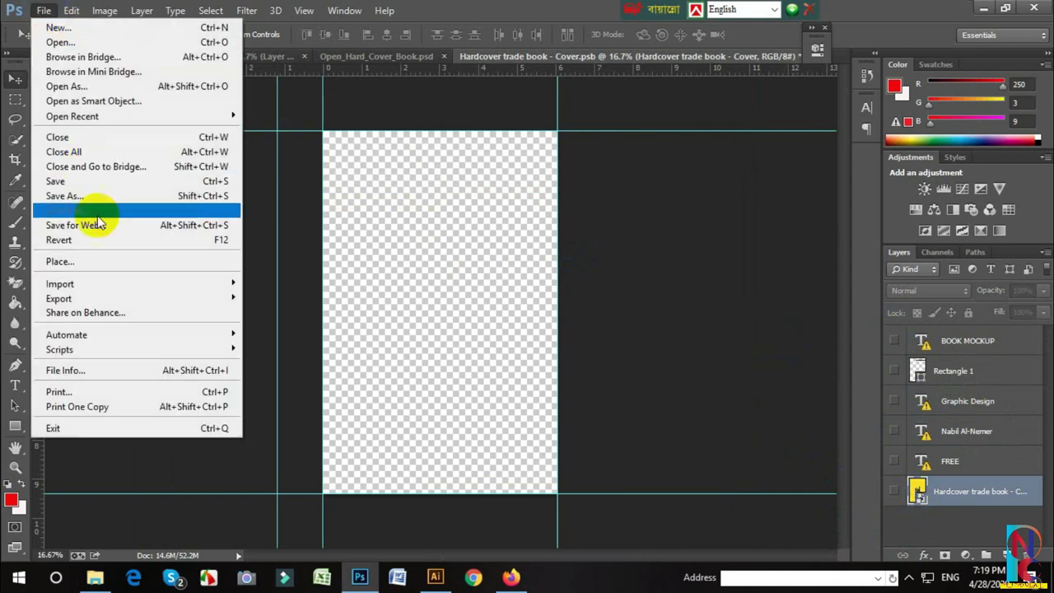
left_click(91, 259)
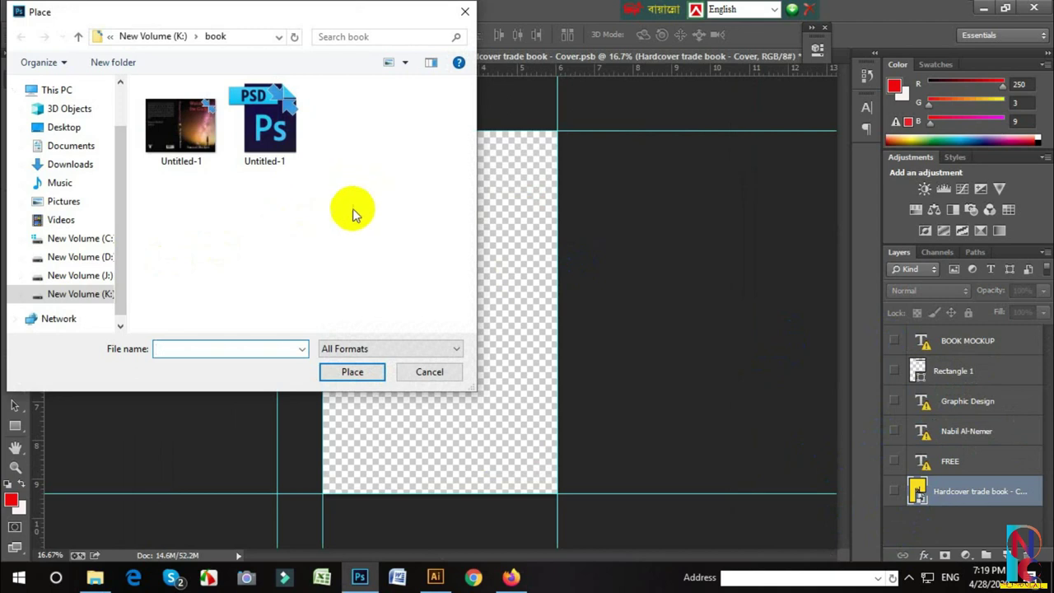
left_click(190, 138)
left_click(182, 131)
left_click(350, 371)
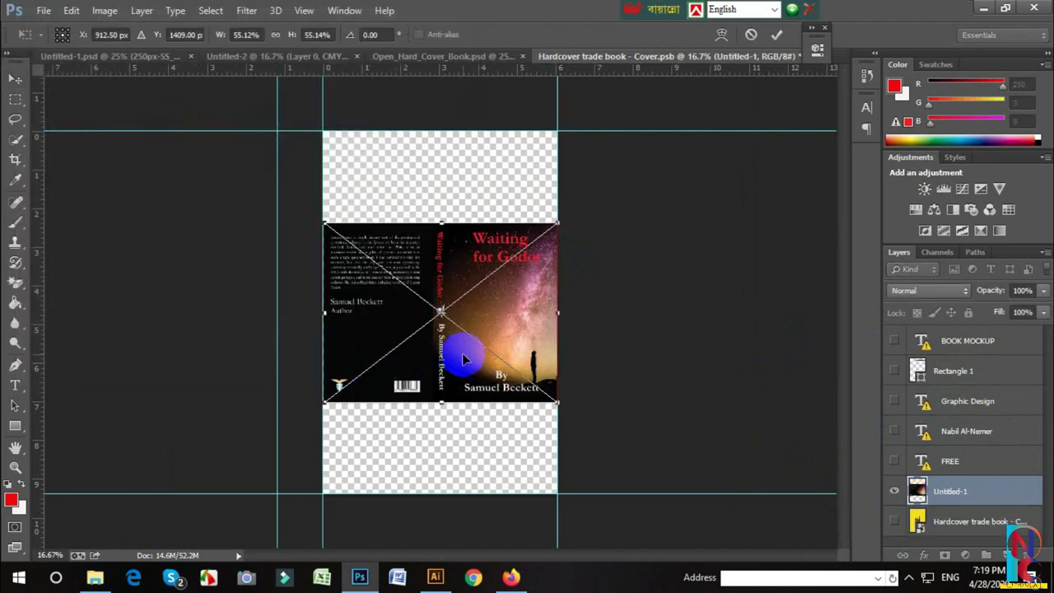
Stretch the image to fill the cover guides, commit, save and close the smart object
left_click(325, 308)
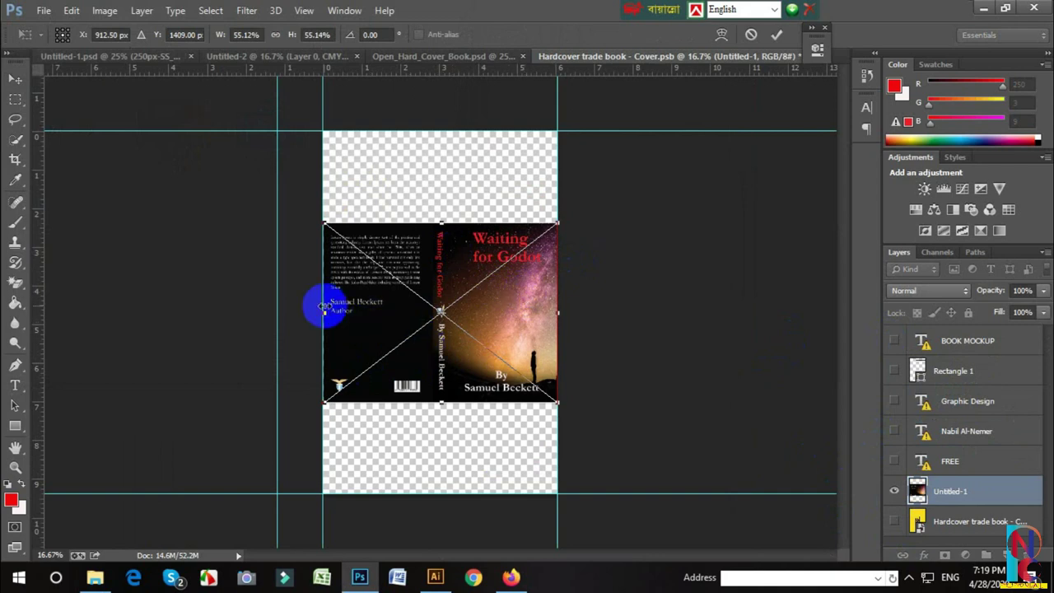
left_click_drag(325, 313, 40, 324)
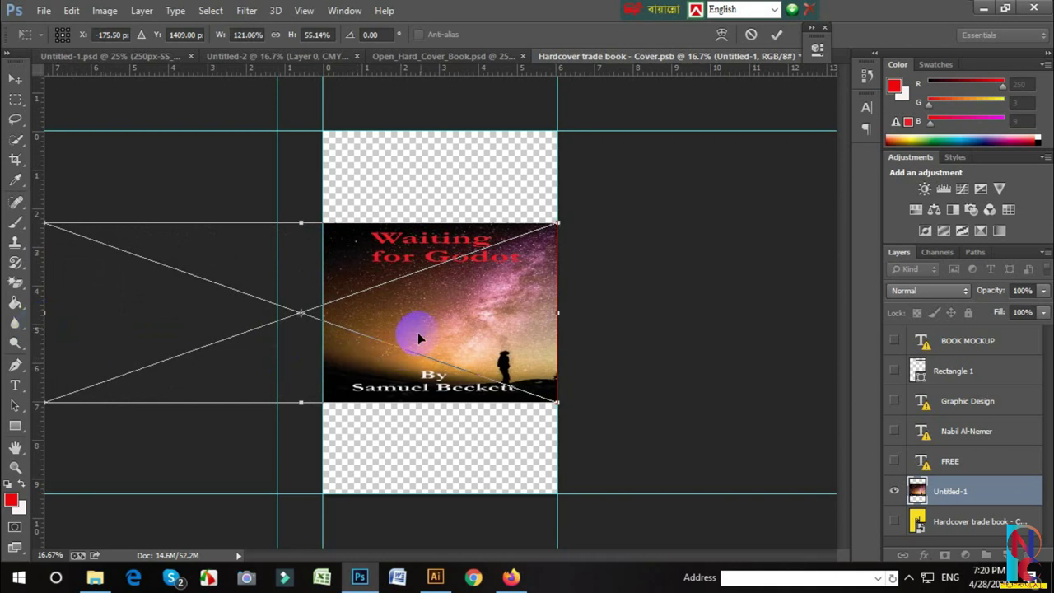
left_click_drag(303, 221, 301, 131)
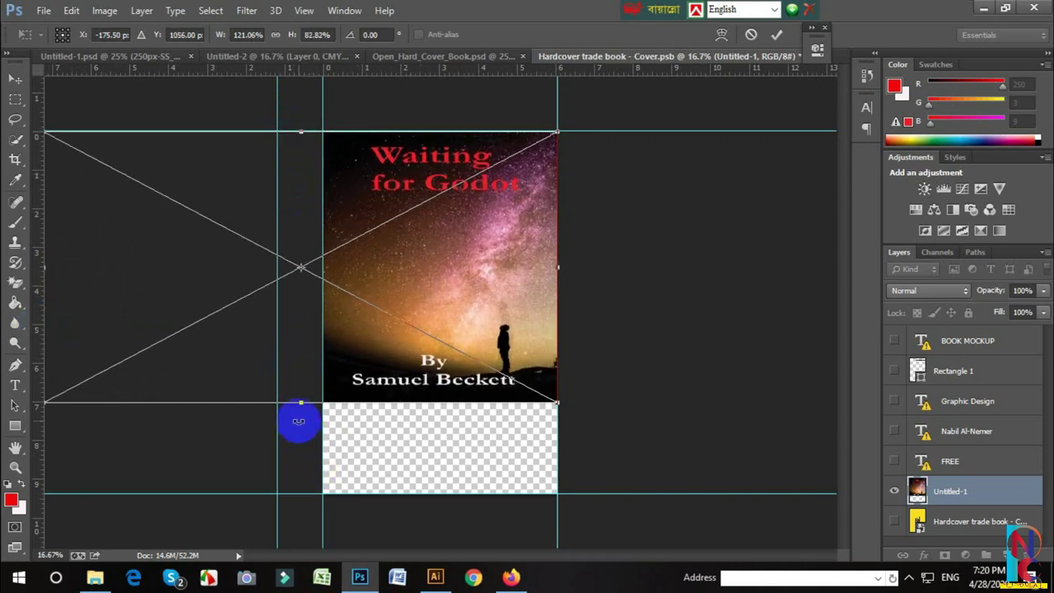
left_click_drag(299, 403, 302, 496)
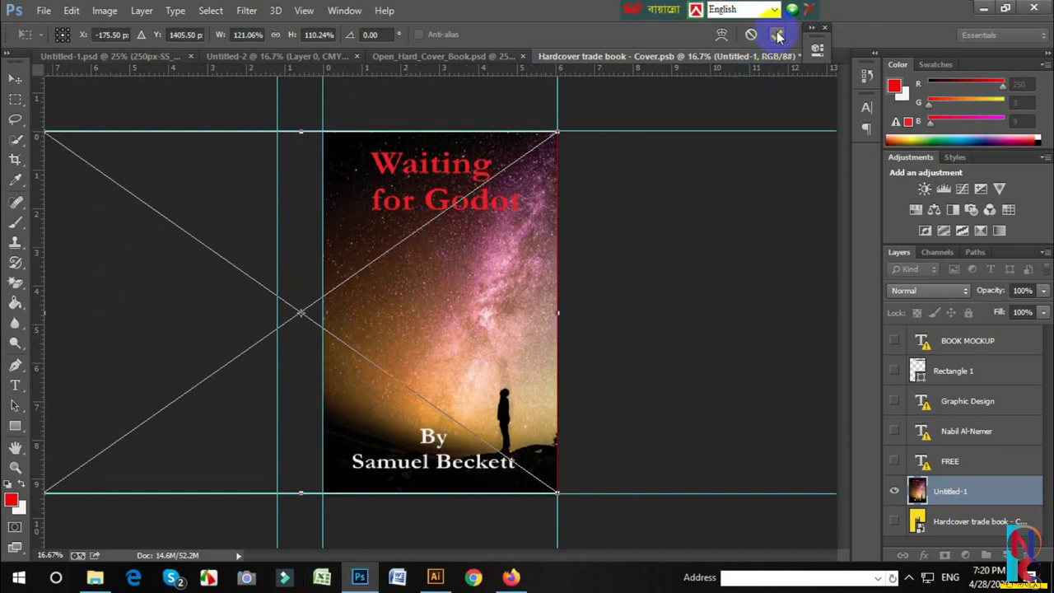
left_click(777, 34)
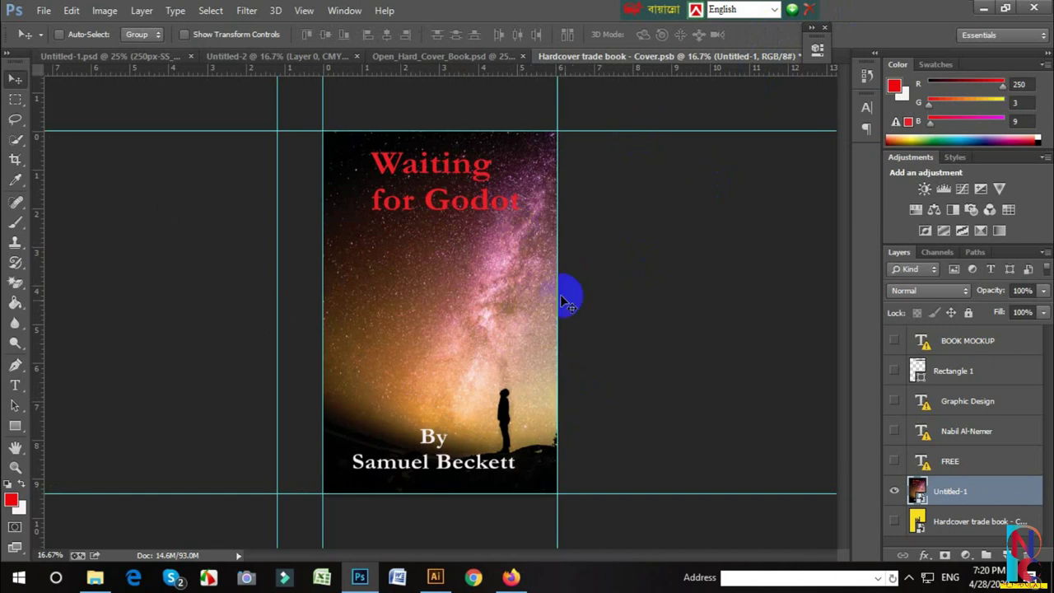
key("ctrl+s")
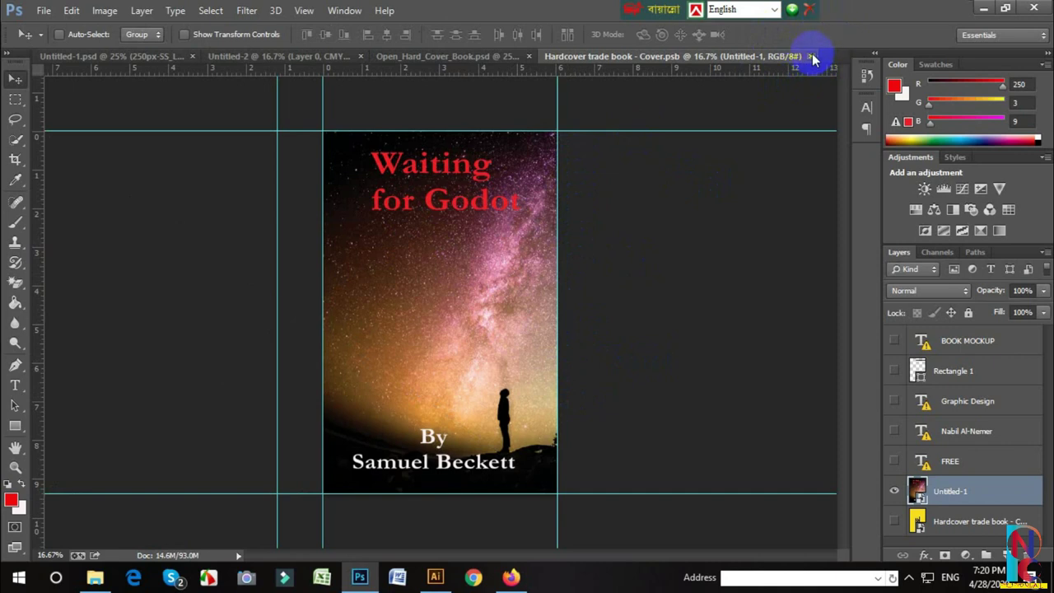
left_click(810, 57)
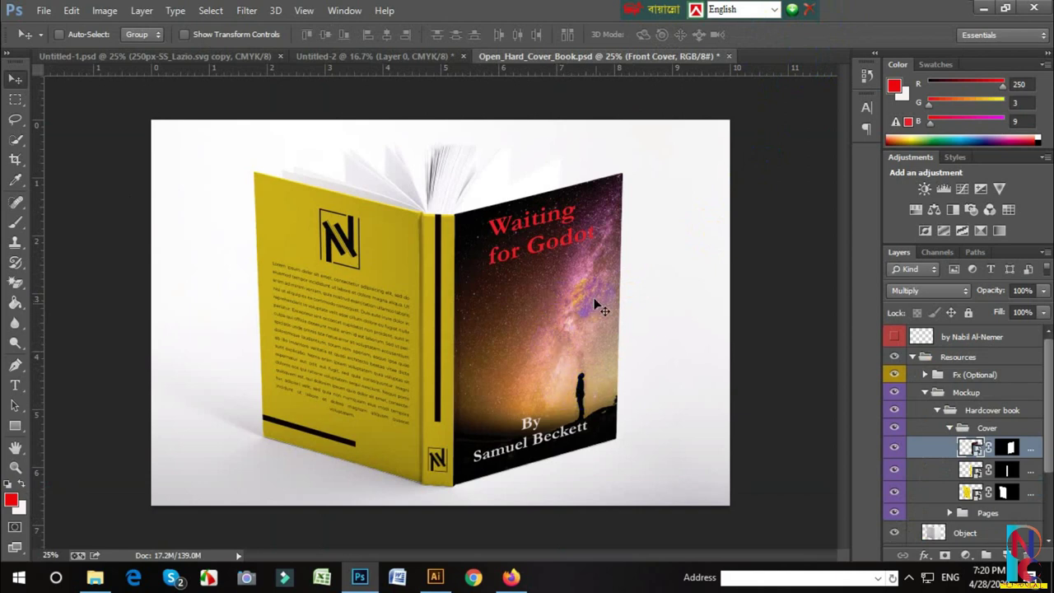
left_click_drag(512, 339, 535, 320)
Open the spine smart object and hide its logo, yellow fill, artwork and black bar layers
double_click(971, 470)
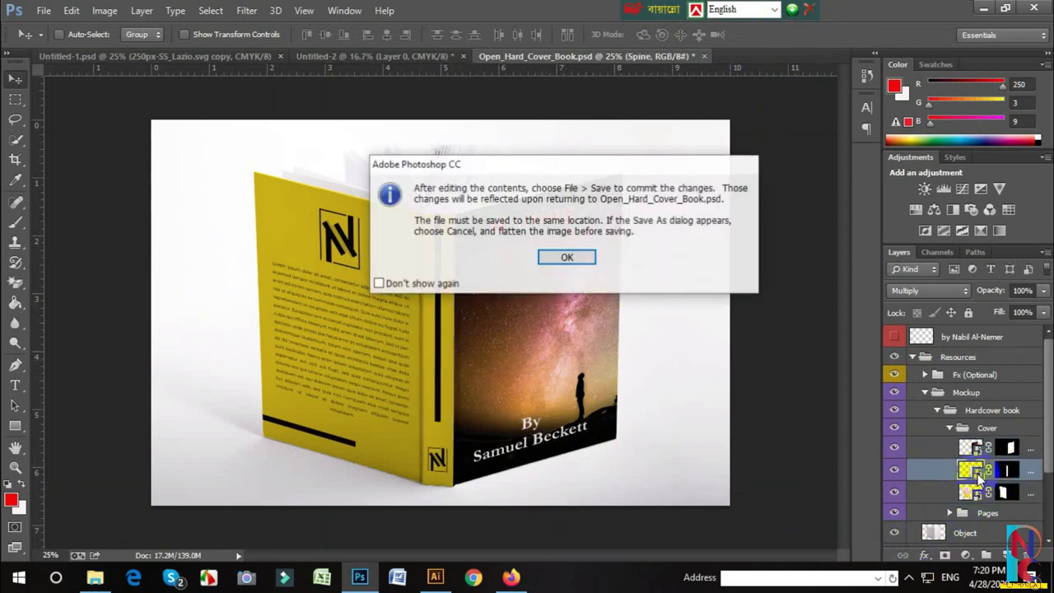
left_click(630, 258)
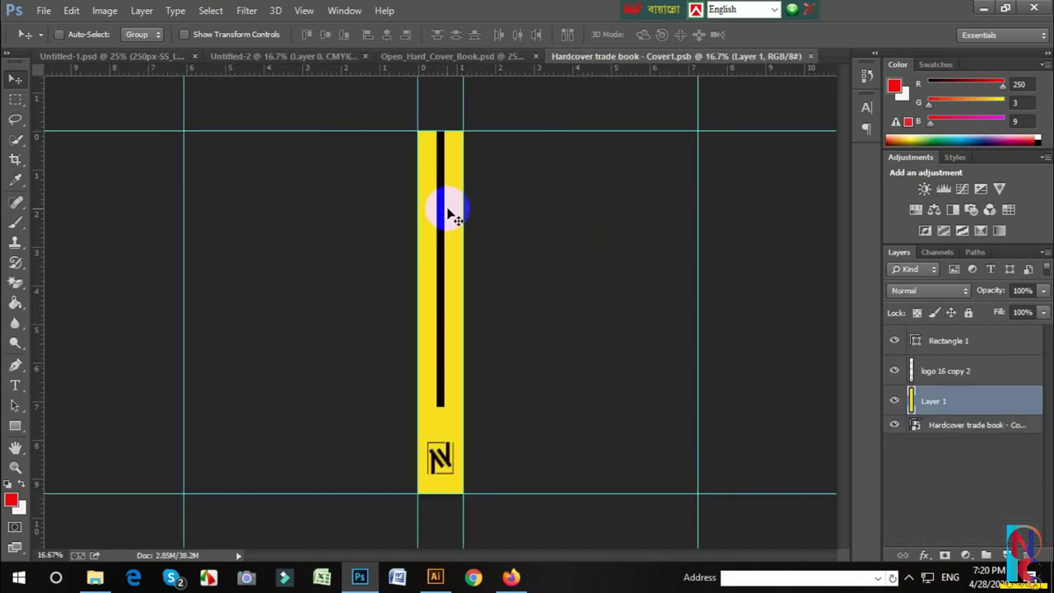
left_click(893, 400)
left_click(893, 371)
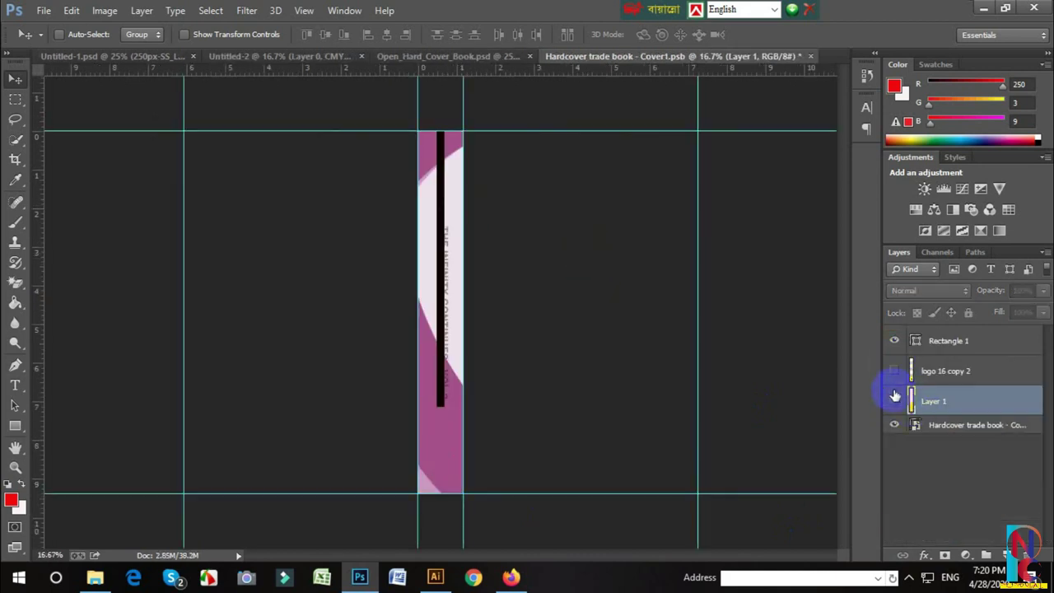
left_click(893, 425)
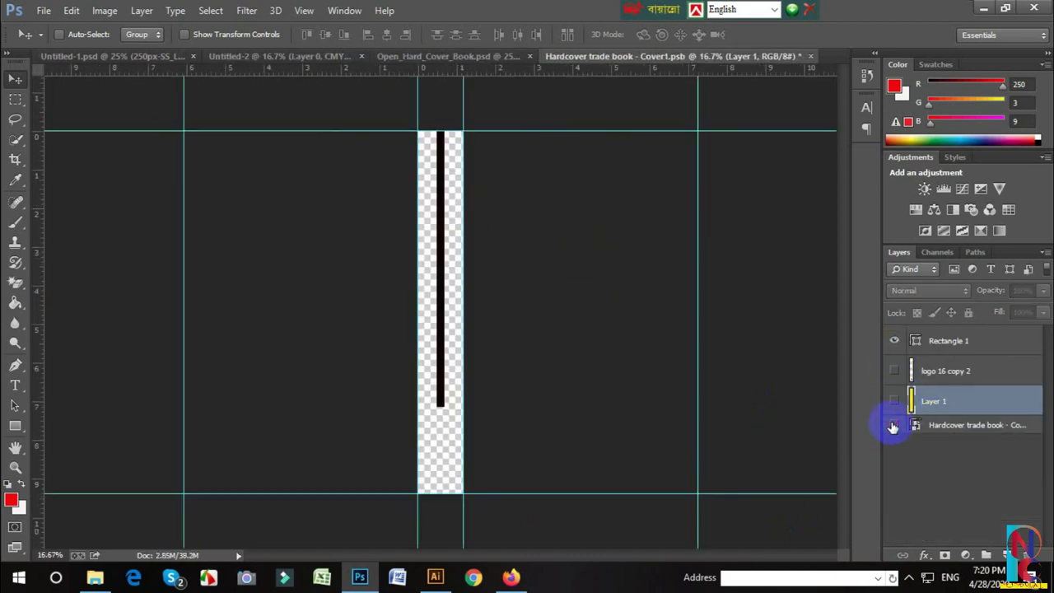
left_click(894, 341)
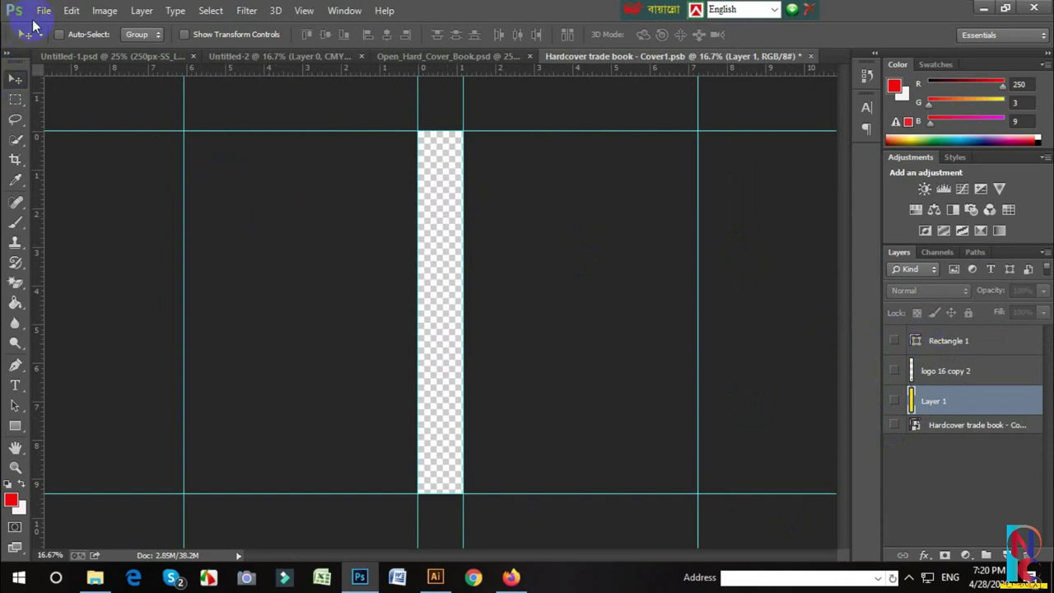
Place the saved Untitled-1 cover image into the spine document
left_click(43, 11)
left_click(83, 257)
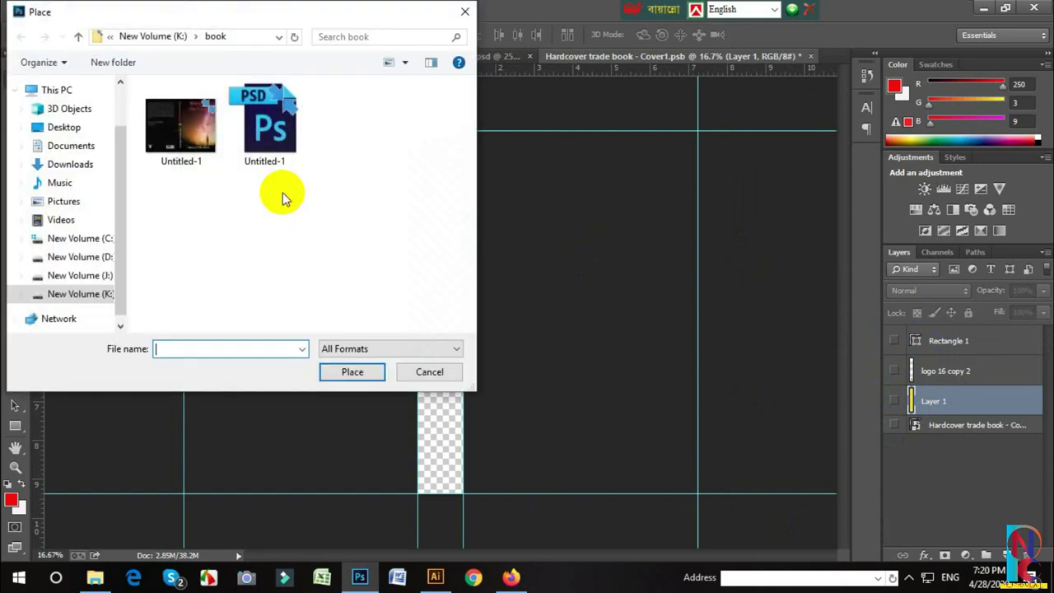
left_click(181, 125)
left_click(351, 371)
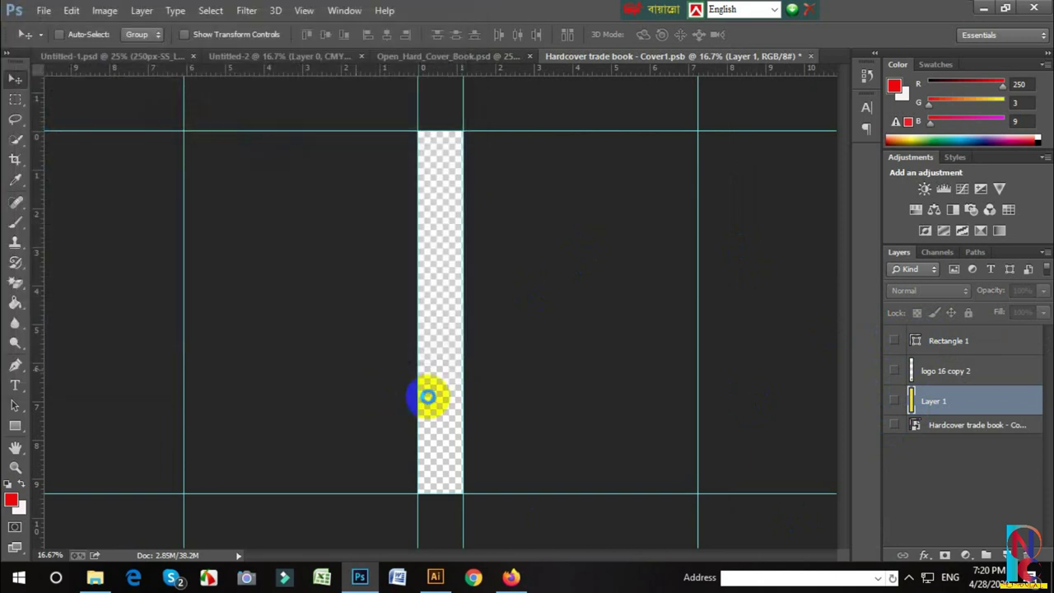
Stretch the image to all four spine guides, commit, save and close Cover1.psb
left_click_drag(466, 315, 697, 313)
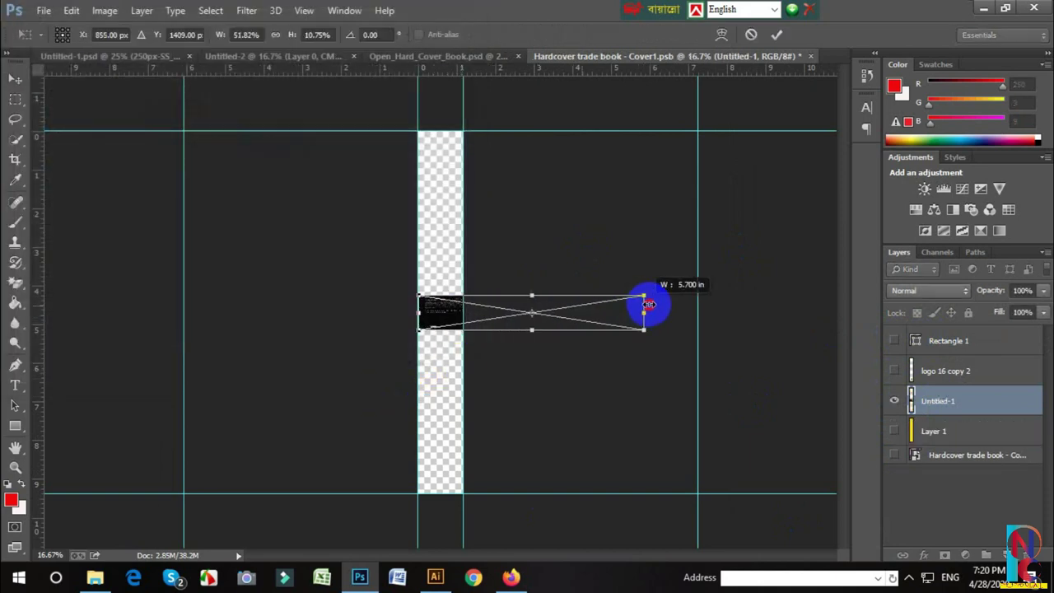
left_click_drag(419, 313, 185, 313)
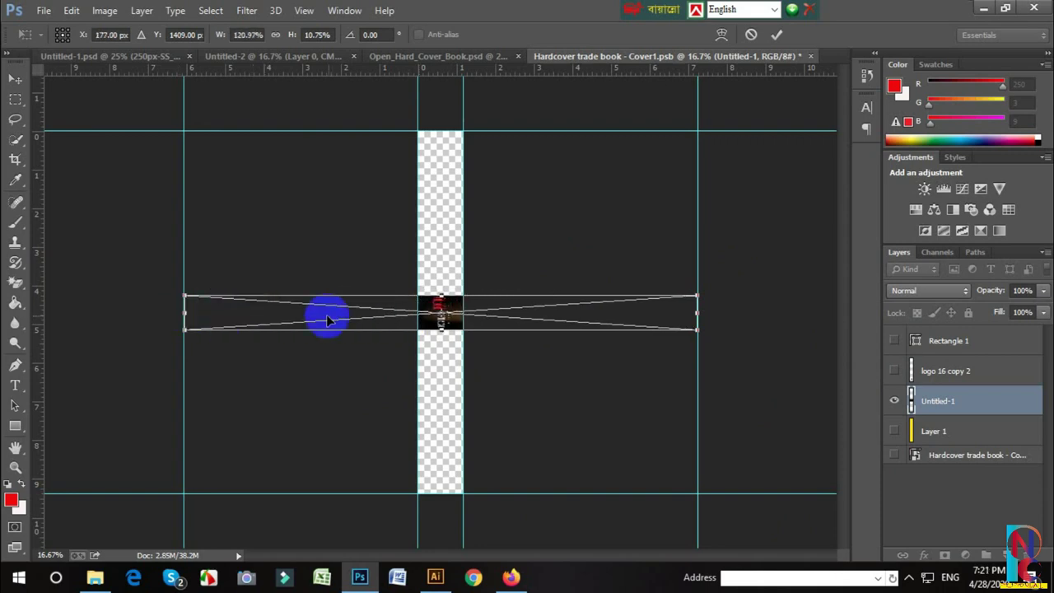
left_click_drag(440, 294, 431, 132)
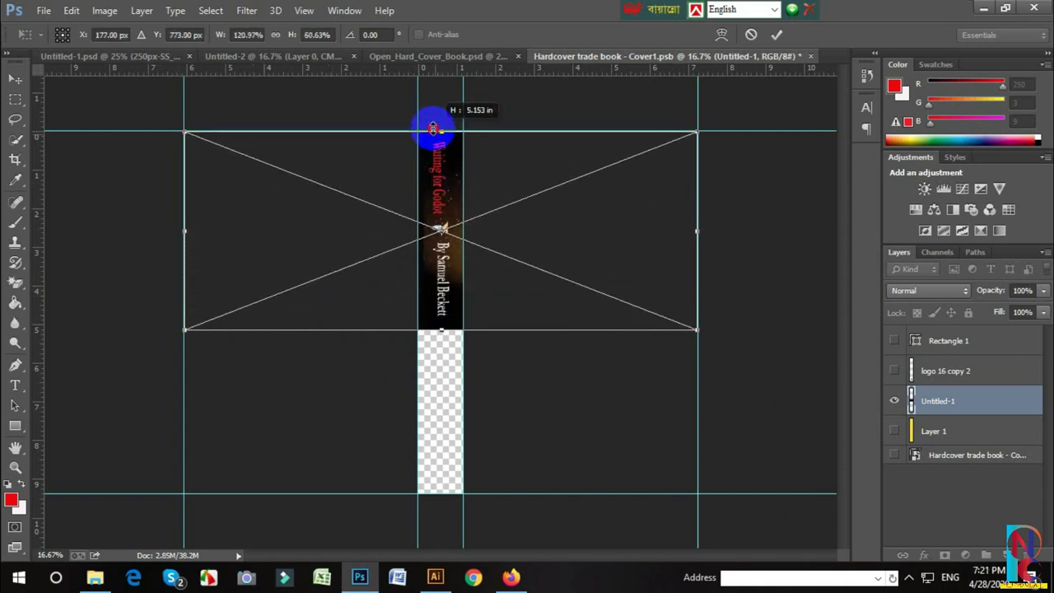
left_click_drag(440, 330, 441, 494)
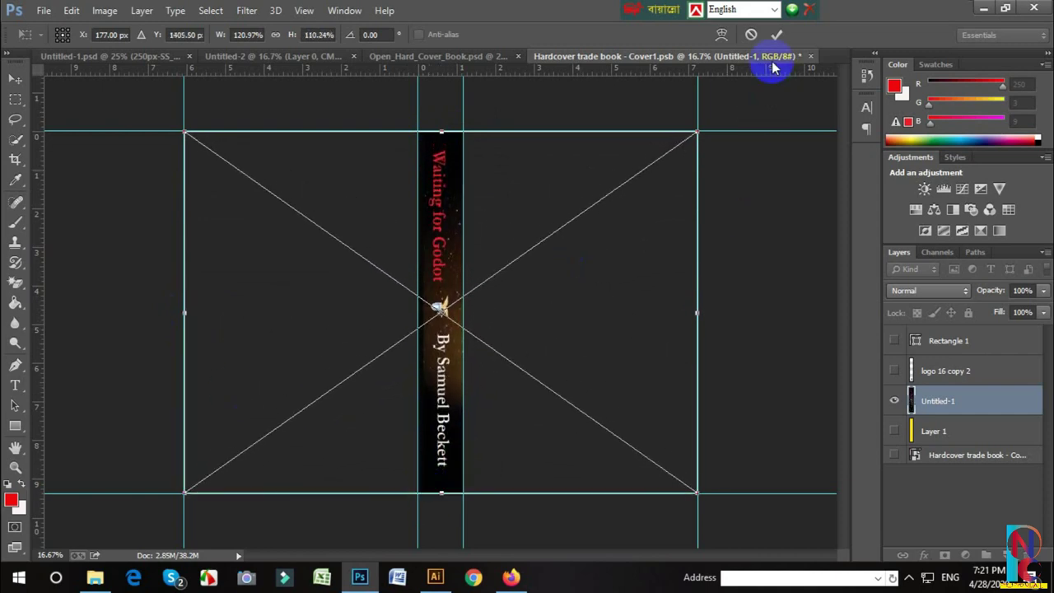
left_click(777, 34)
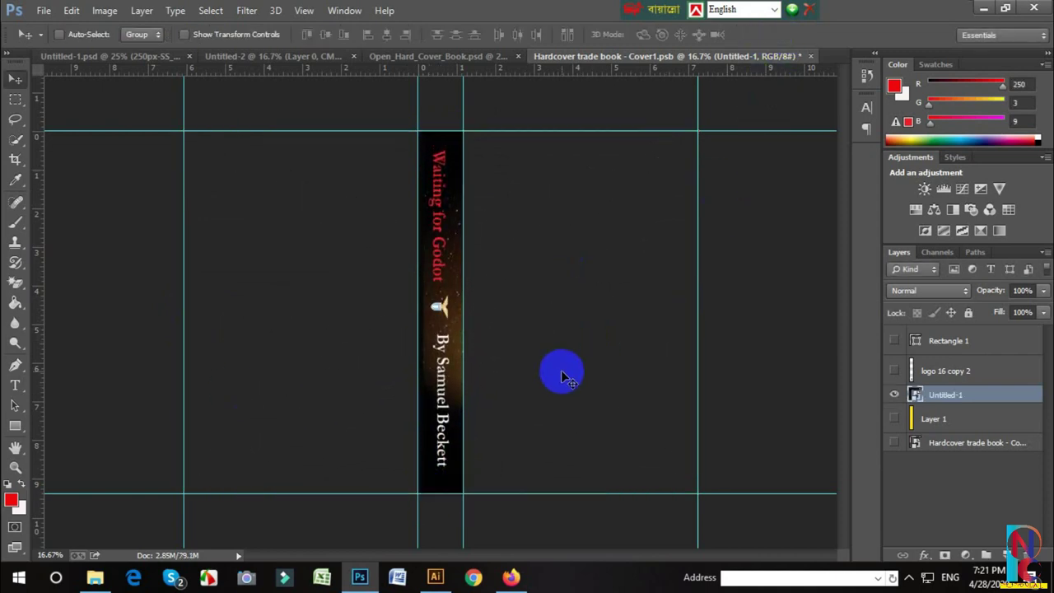
key("ctrl+s")
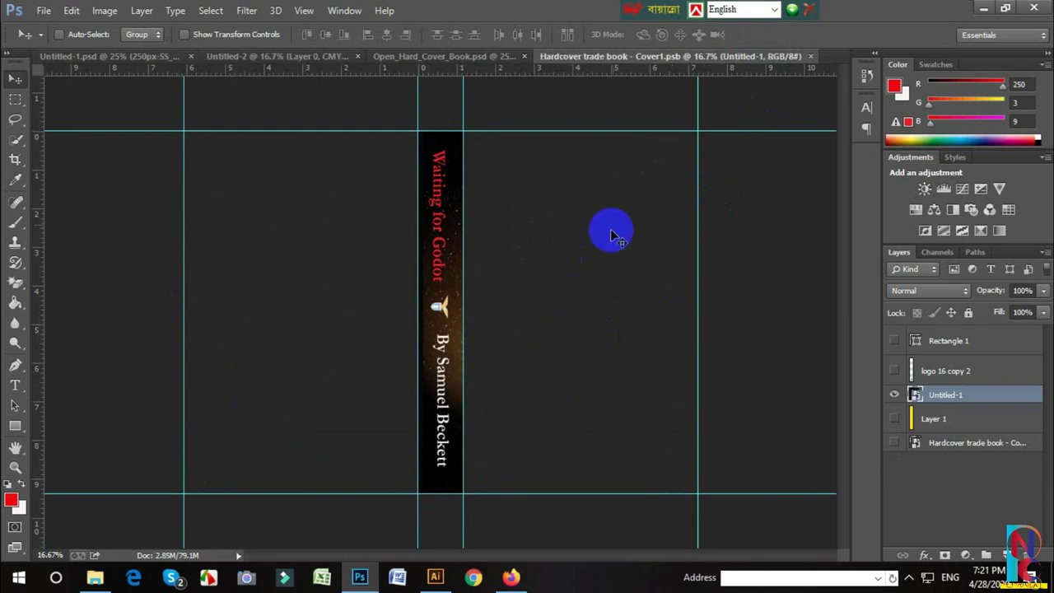
left_click(810, 56)
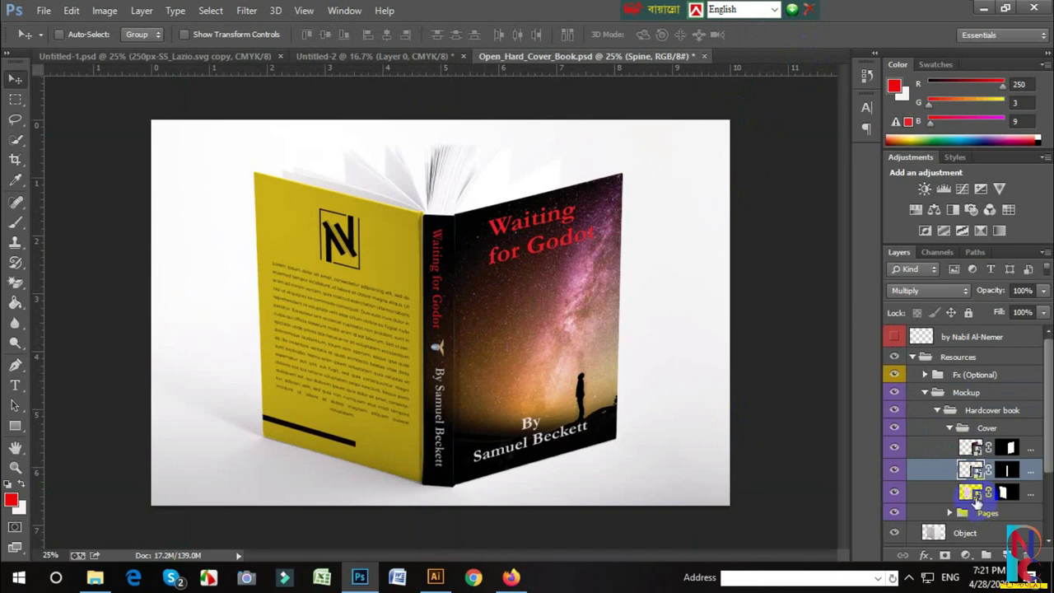
Open the Back Cover smart object, hide its yellow and black bar layers, and place Untitled-1
double_click(974, 498)
left_click(576, 259)
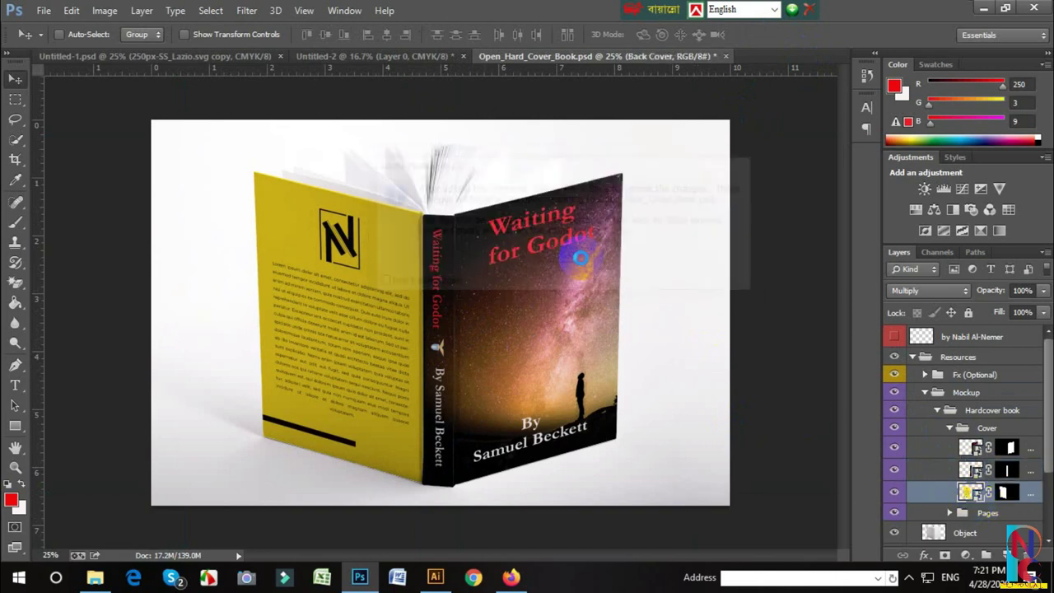
left_click(896, 372)
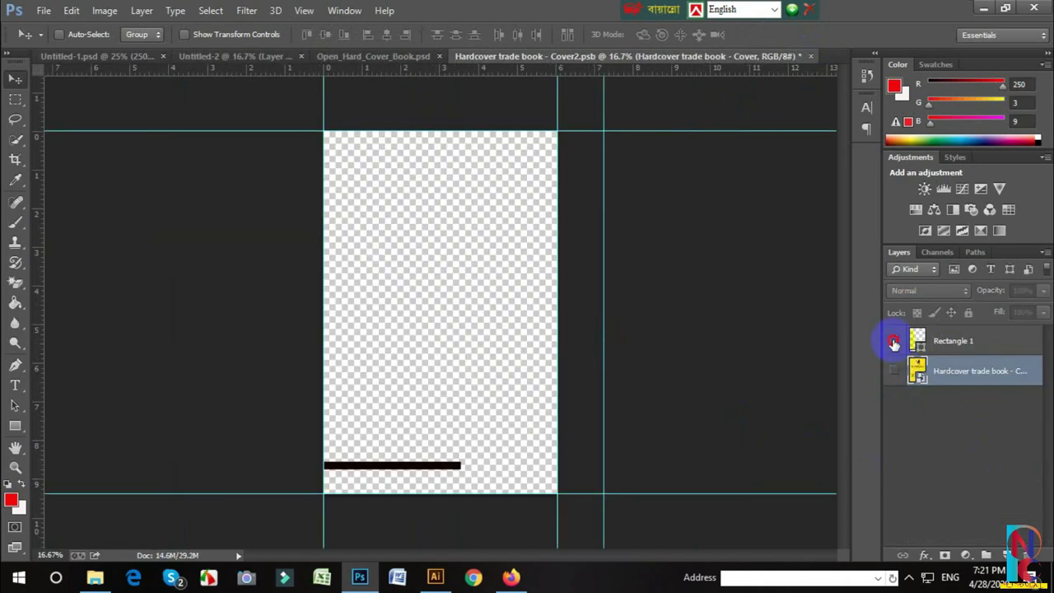
left_click(894, 340)
left_click(43, 10)
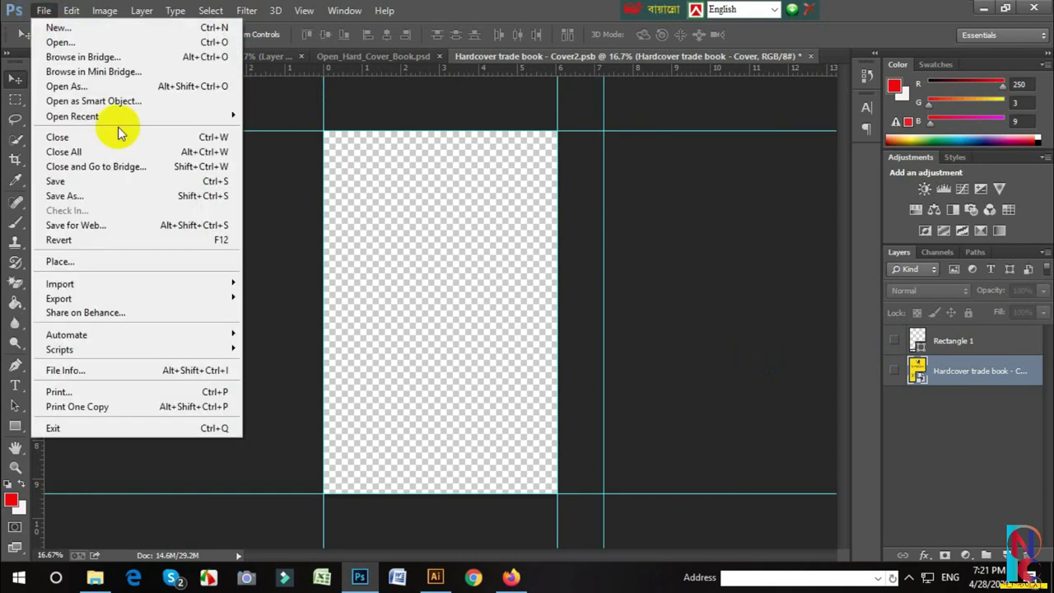
left_click(75, 260)
left_click(165, 136)
left_click(358, 372)
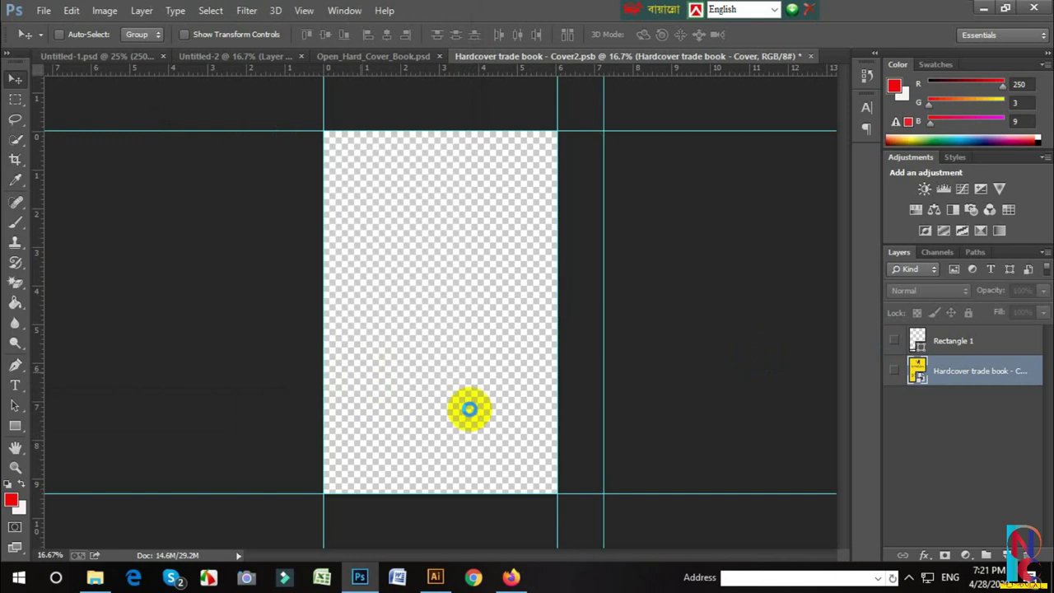
Stretch the image to the back cover guides, commit, save and close the document
left_click_drag(556, 315, 841, 329)
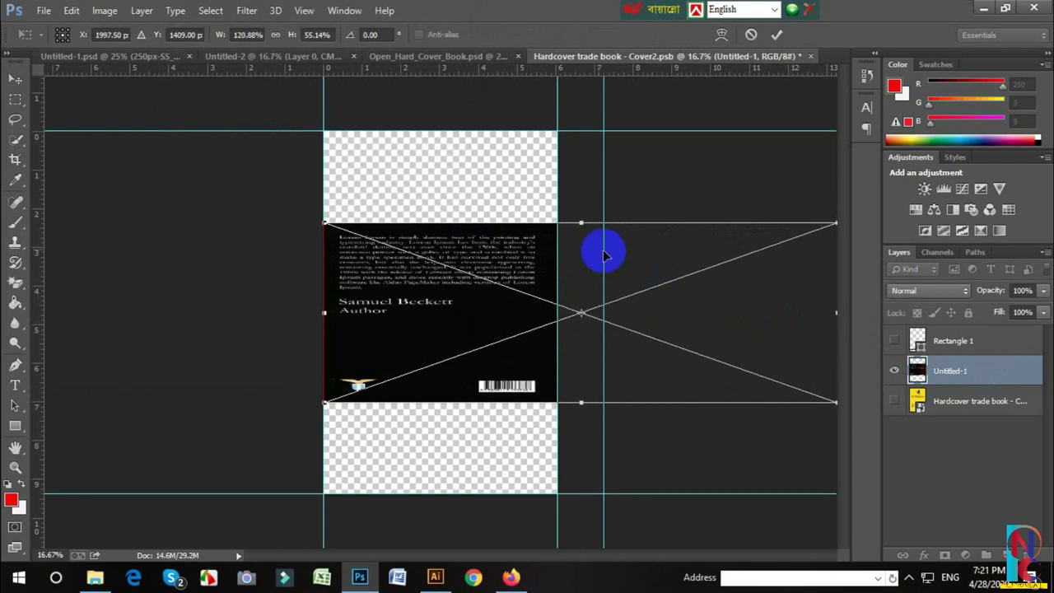
left_click_drag(581, 224, 573, 133)
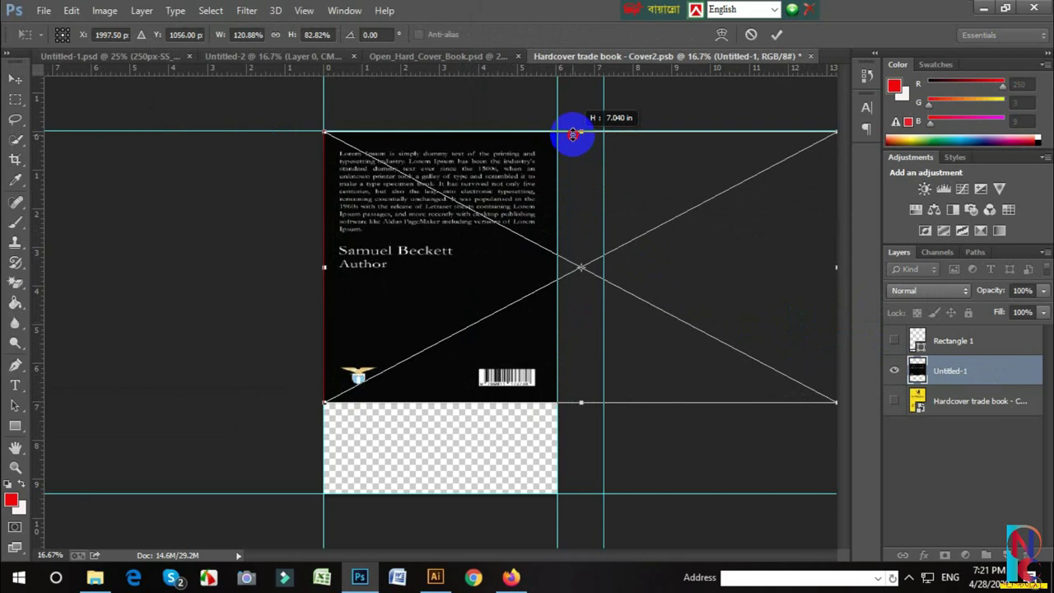
left_click_drag(582, 402, 598, 484)
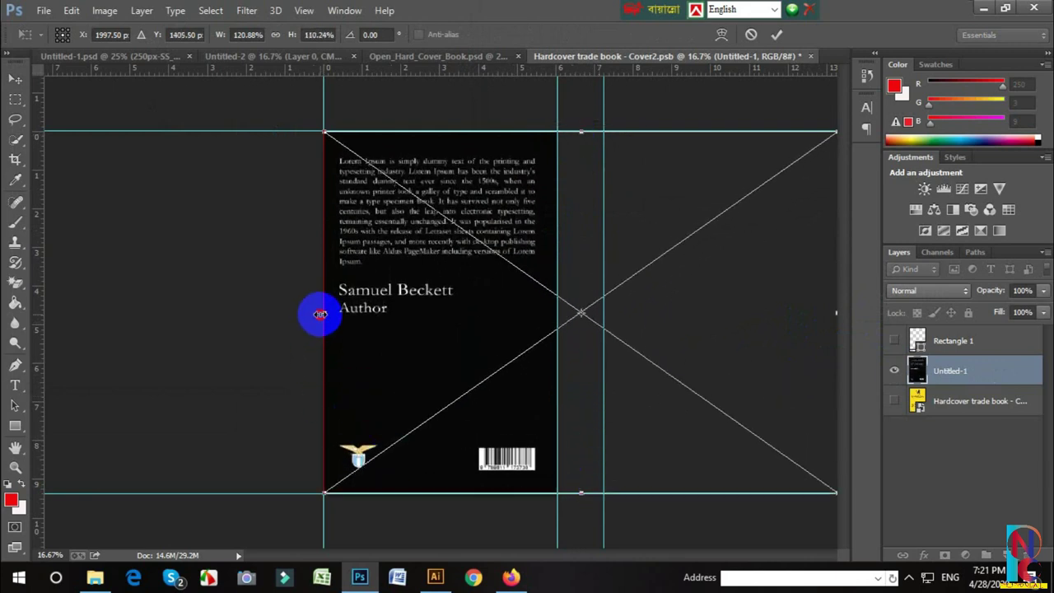
left_click_drag(319, 314, 317, 315)
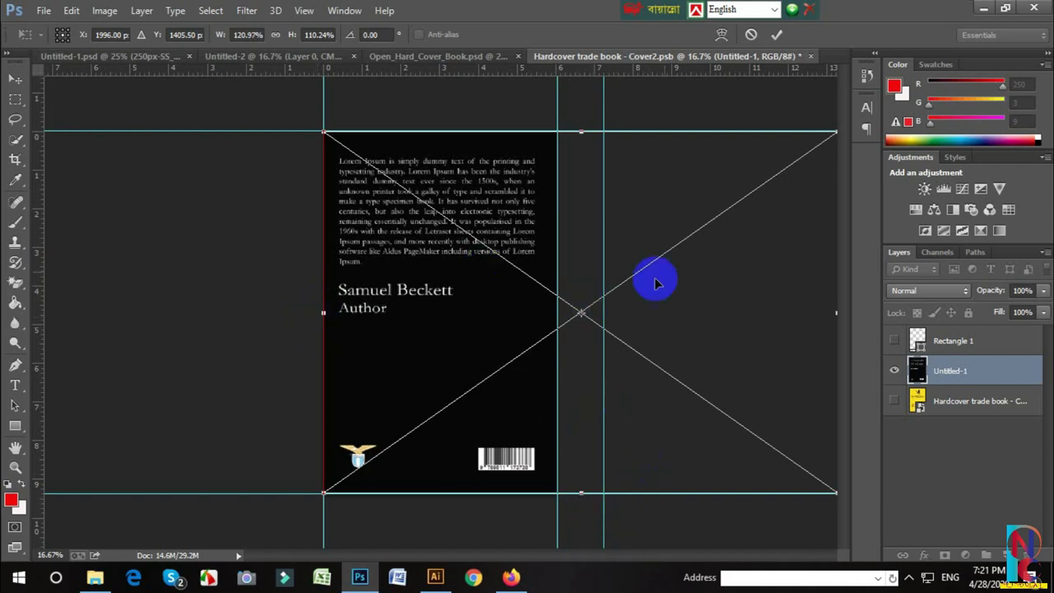
left_click_drag(583, 494, 582, 494)
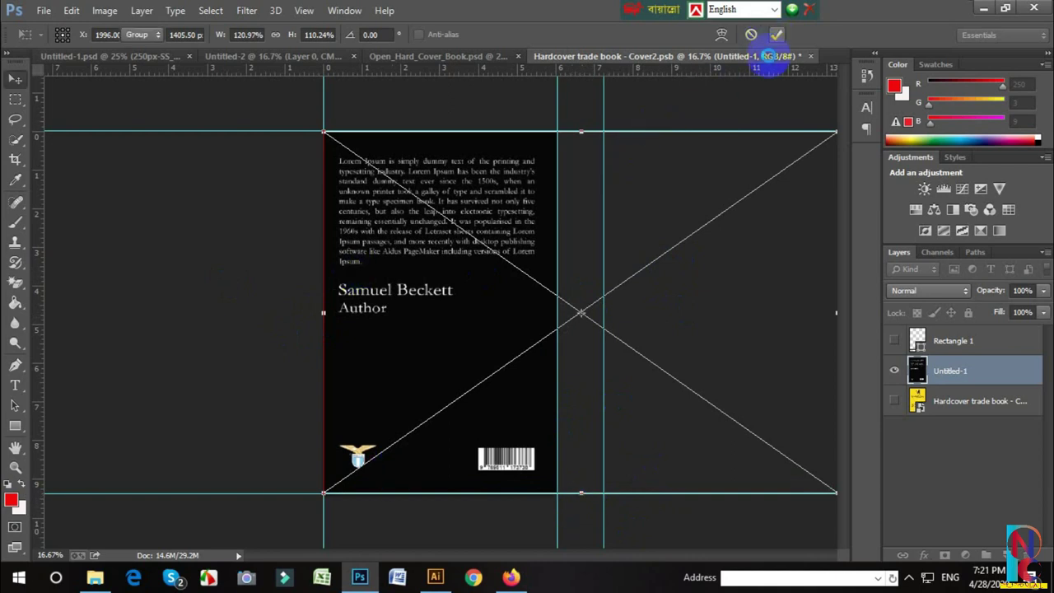
left_click(776, 34)
key("ctrl+s")
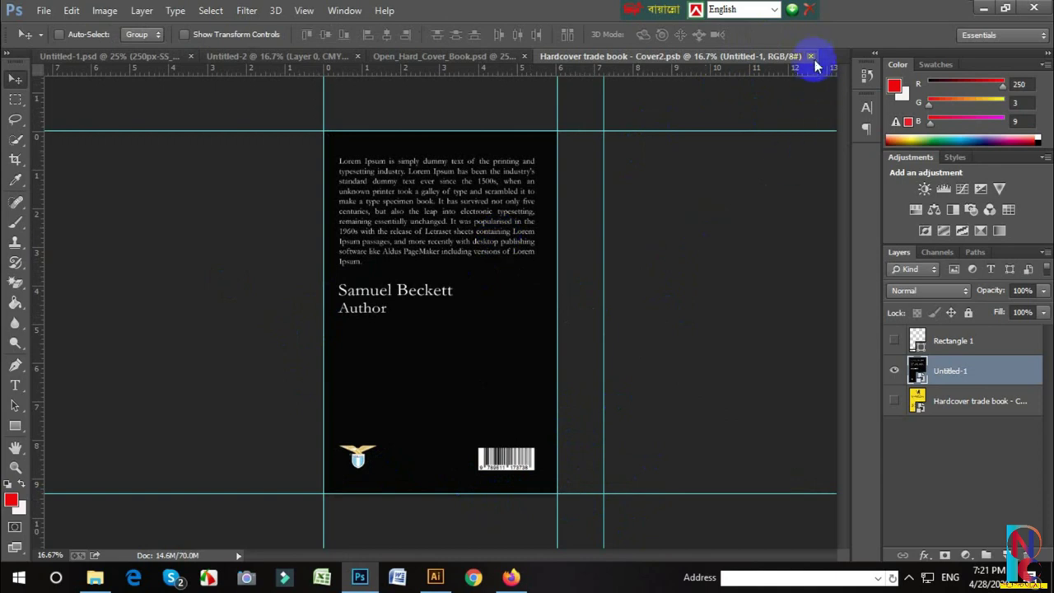
left_click(811, 57)
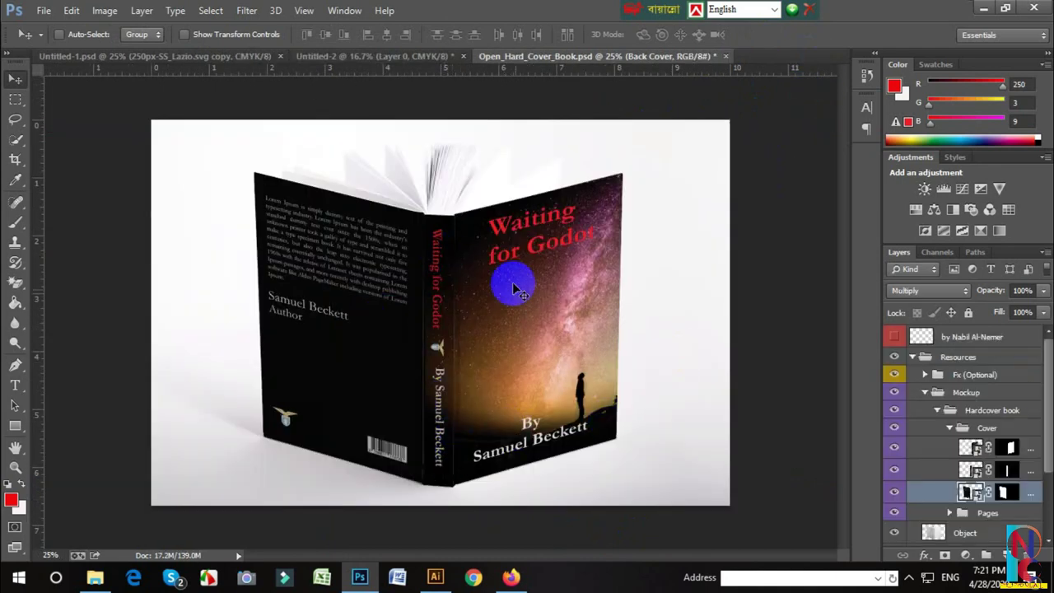
left_click(705, 329)
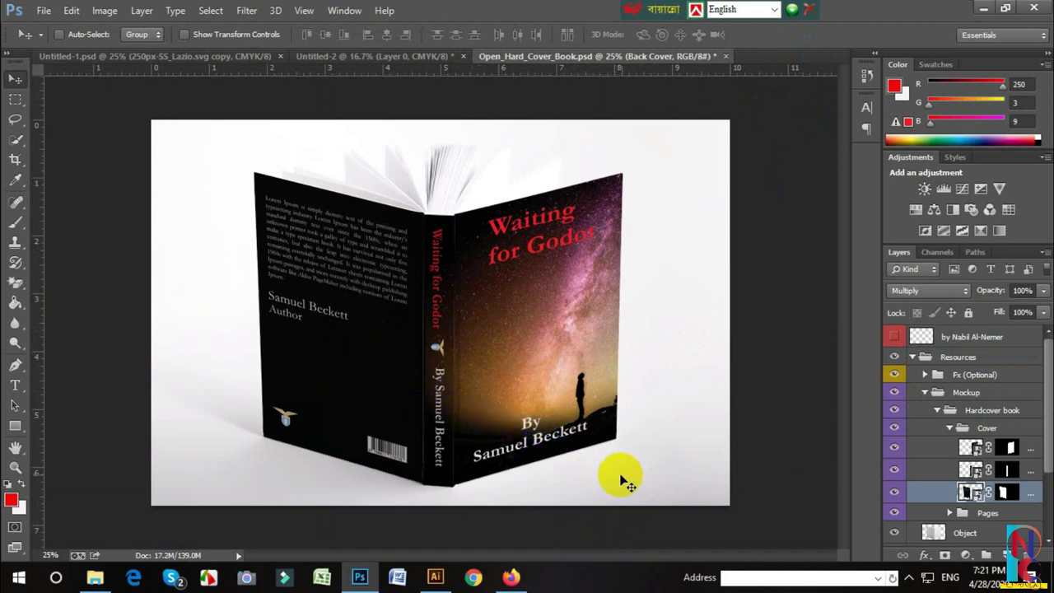
left_click(473, 212)
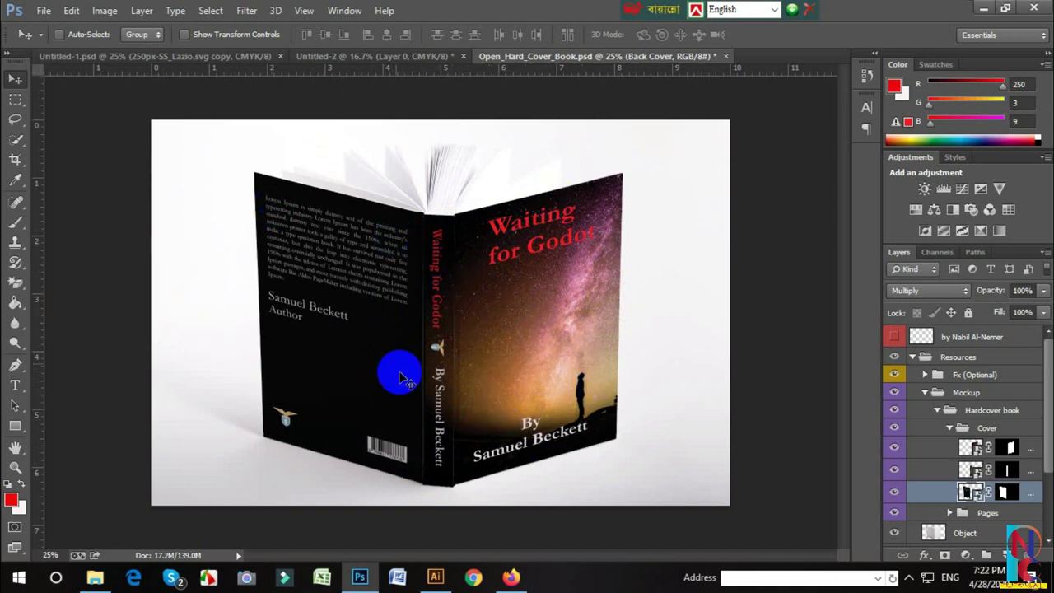
Save the mockup as JPEG 'Open_Hard_Cover_Book' in K:\book at Maximum quality
left_click(43, 11)
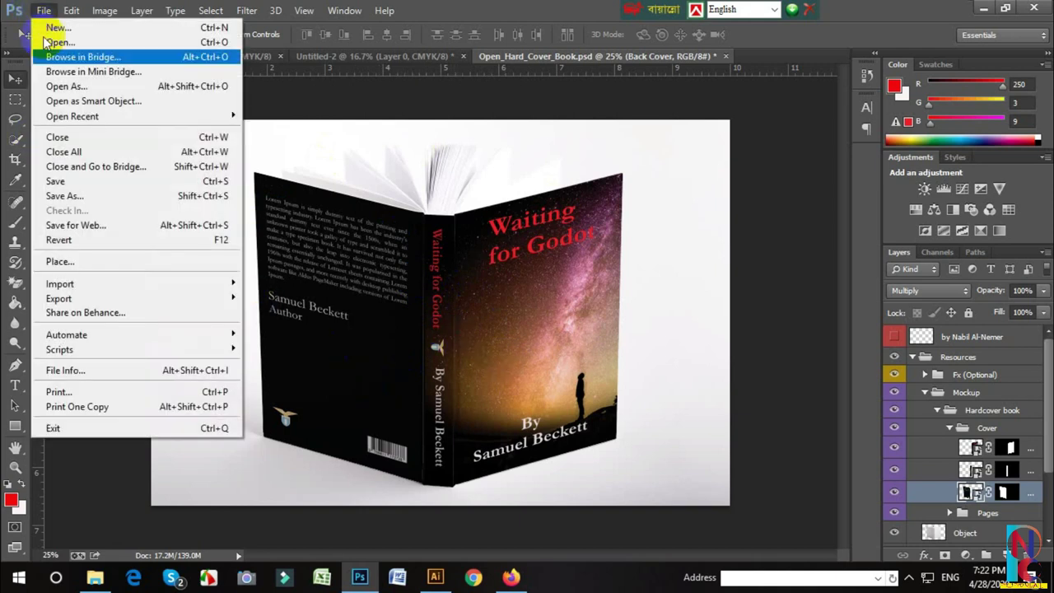
left_click(65, 195)
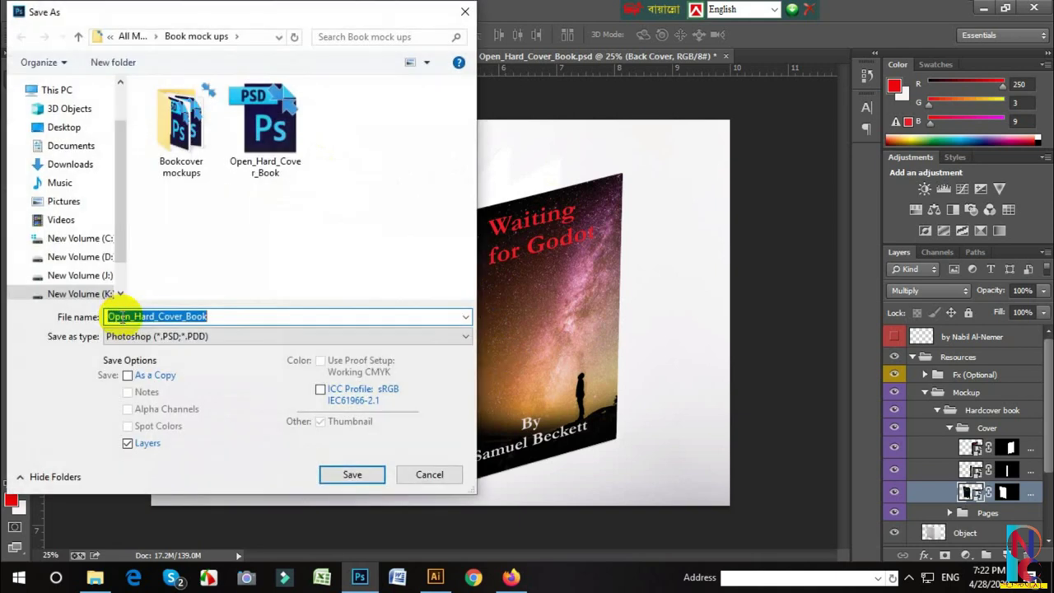
left_click(193, 339)
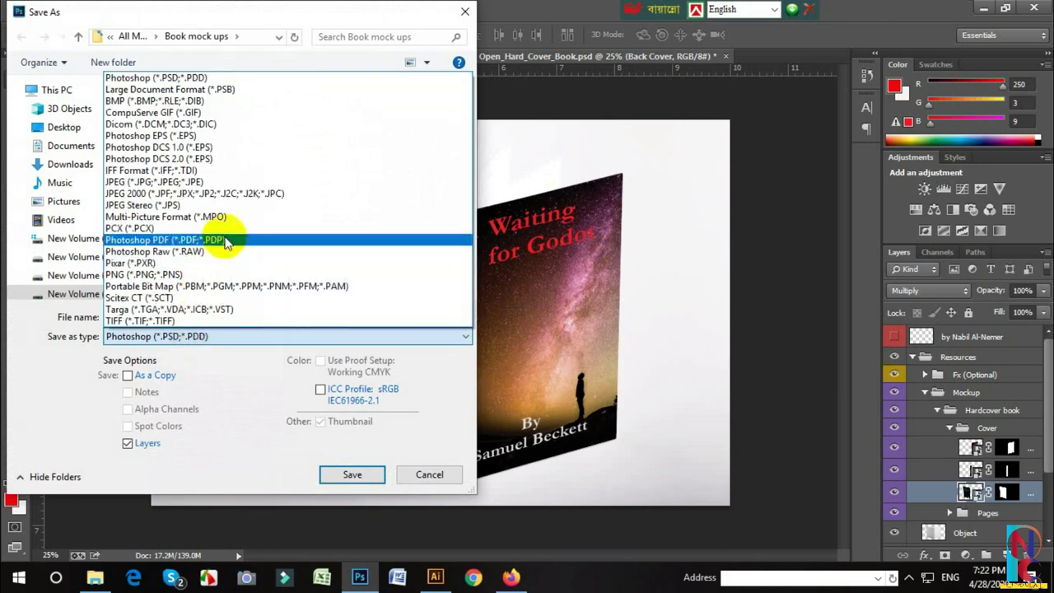
left_click(198, 183)
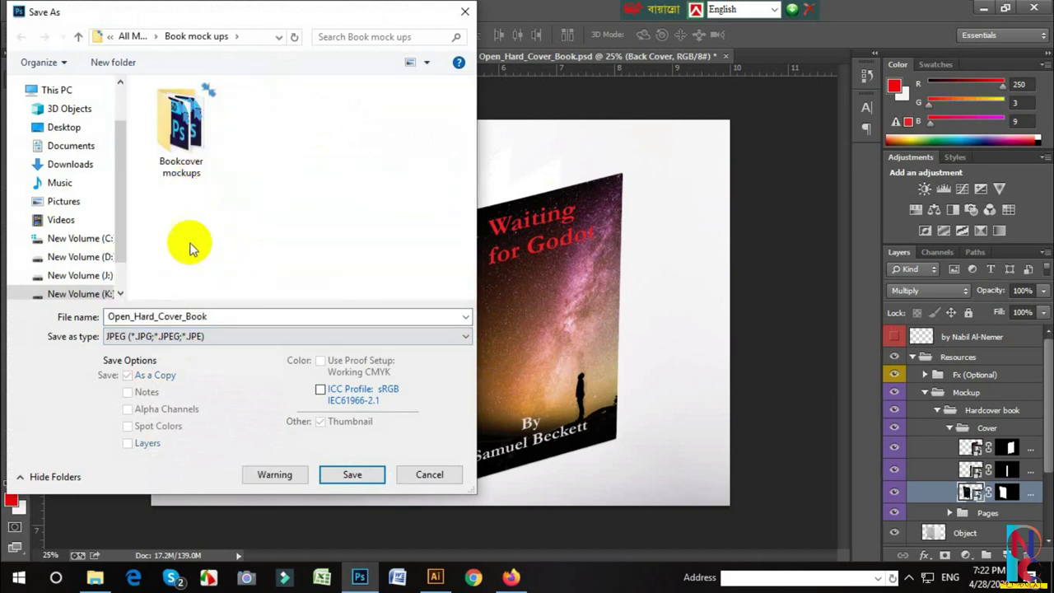
left_click(87, 294)
scroll(223, 212, "down", 3)
scroll(233, 208, "up", 3)
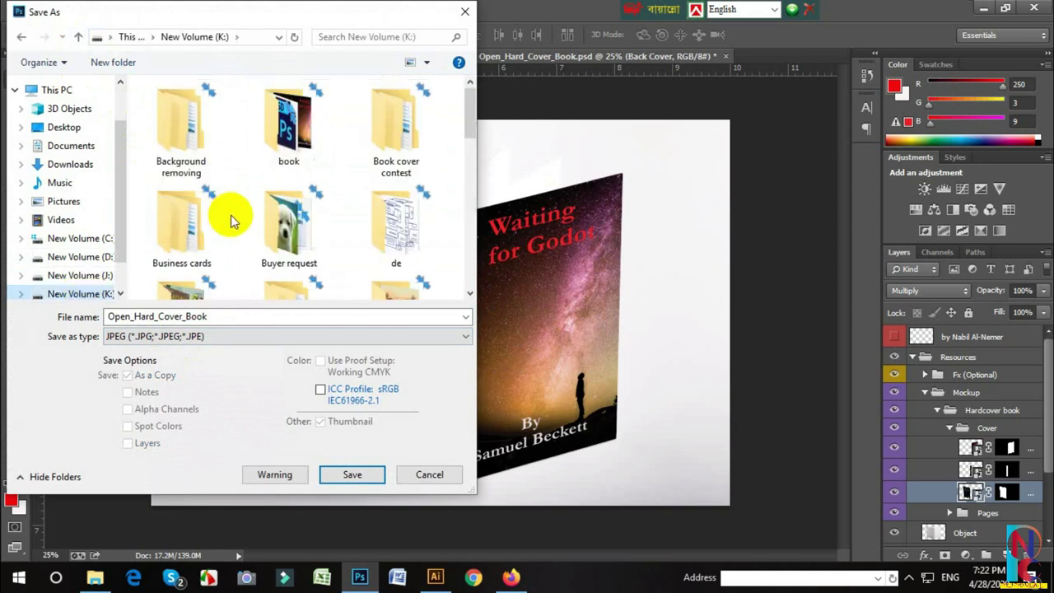
double_click(295, 148)
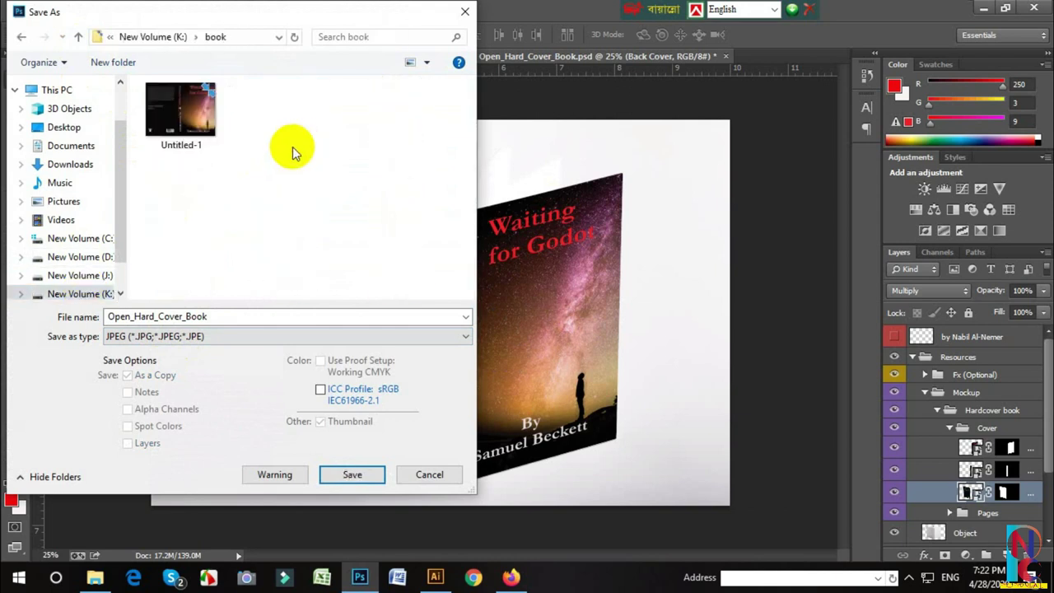
left_click(349, 476)
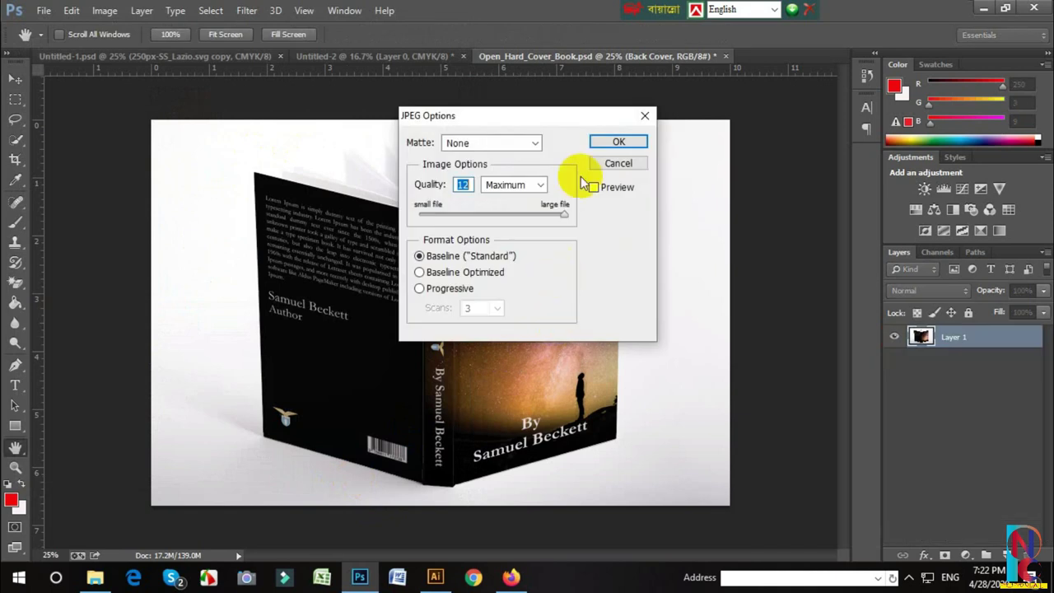
left_click(618, 140)
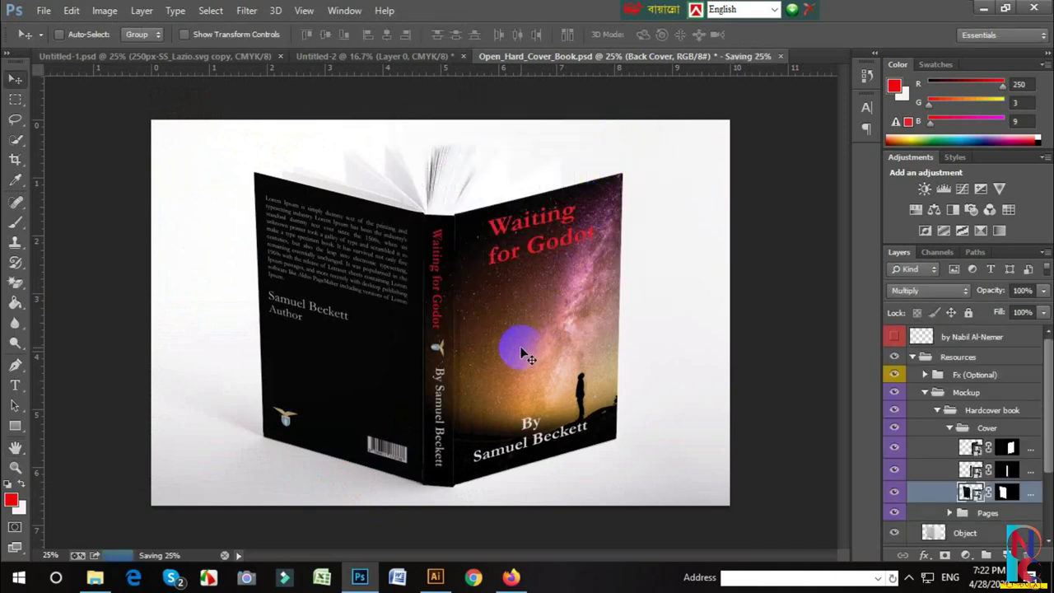